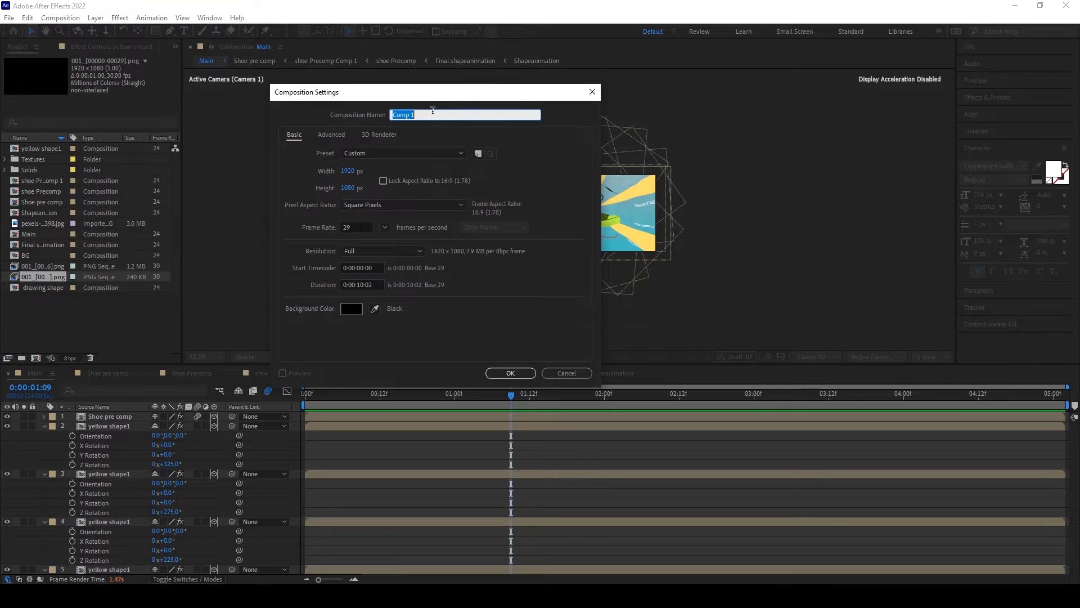
Step: Create a 1920 x 1080 composition named "animated Bg Texture" at 29 frames per second with a duration of 0:00:10:02
key(BackSpace)
text(u)
click(505, 374)
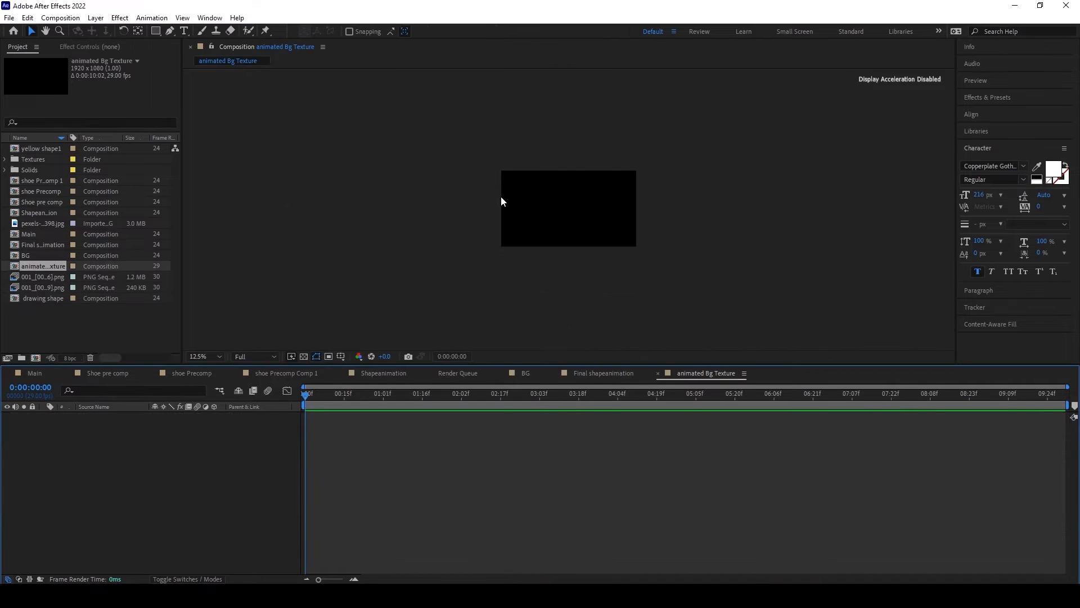
scroll(502, 201, up, 2)
scroll(504, 201, down, 1)
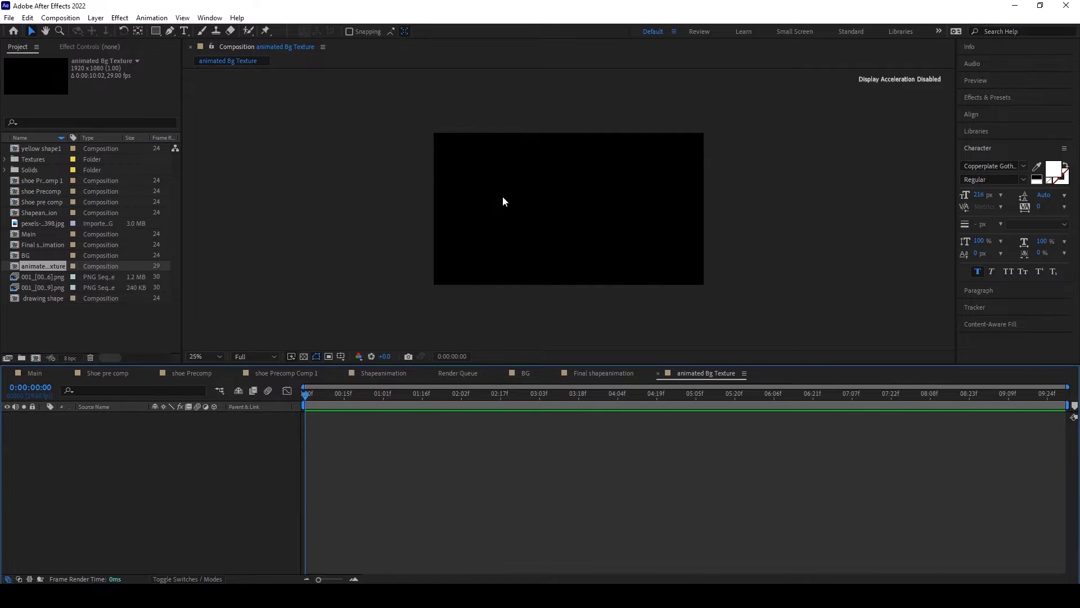
click(49, 286)
drag(43, 288, 569, 209)
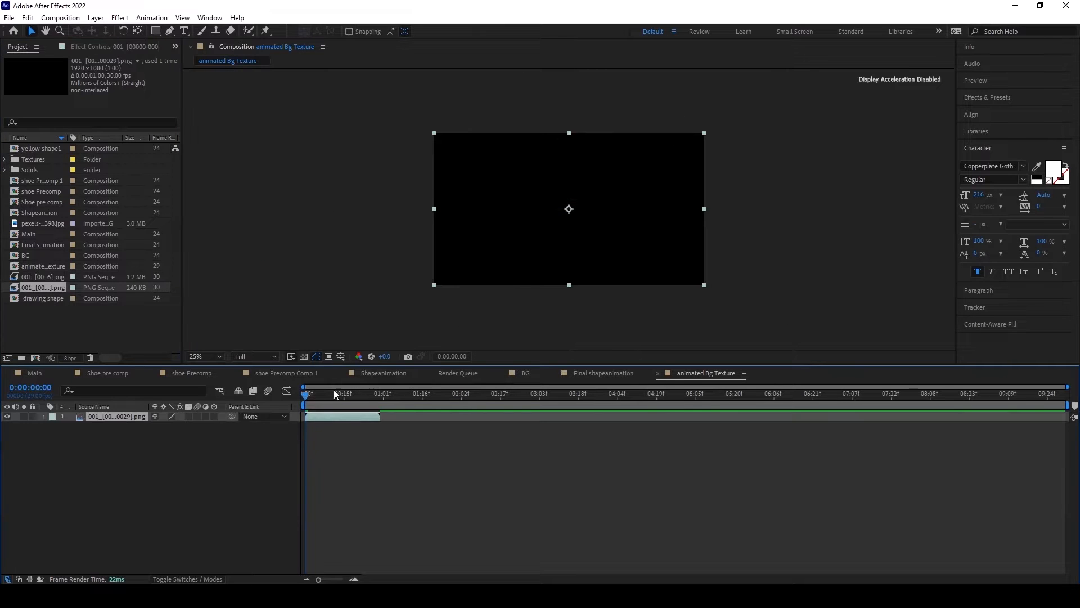
drag(314, 392, 360, 393)
Step: Shorten the composition's duration to 0:00:01:15 and scrub the animated texture to frame 8
click(61, 17)
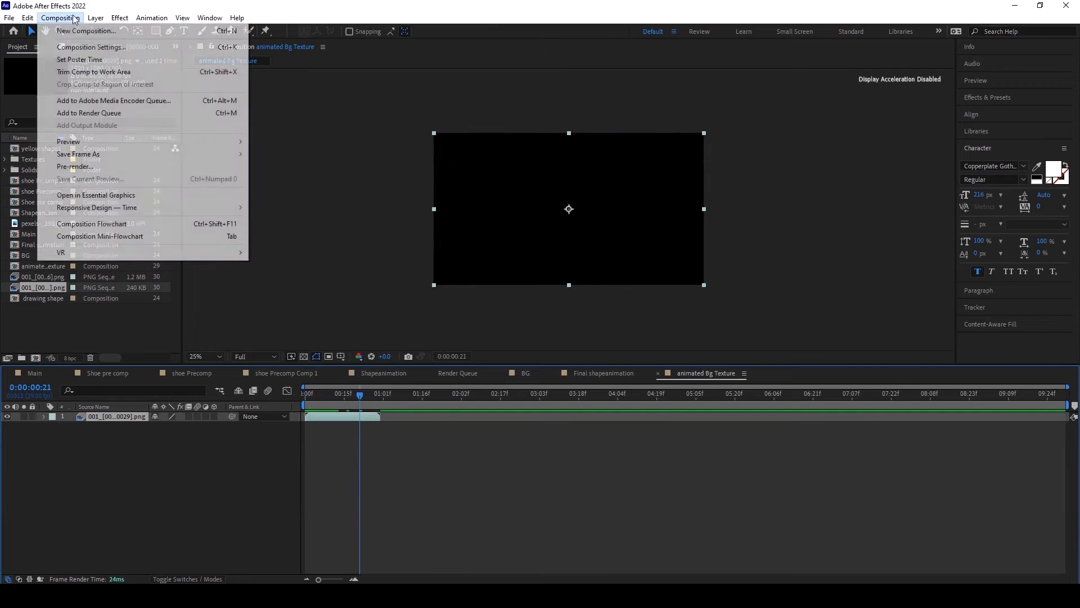
click(84, 44)
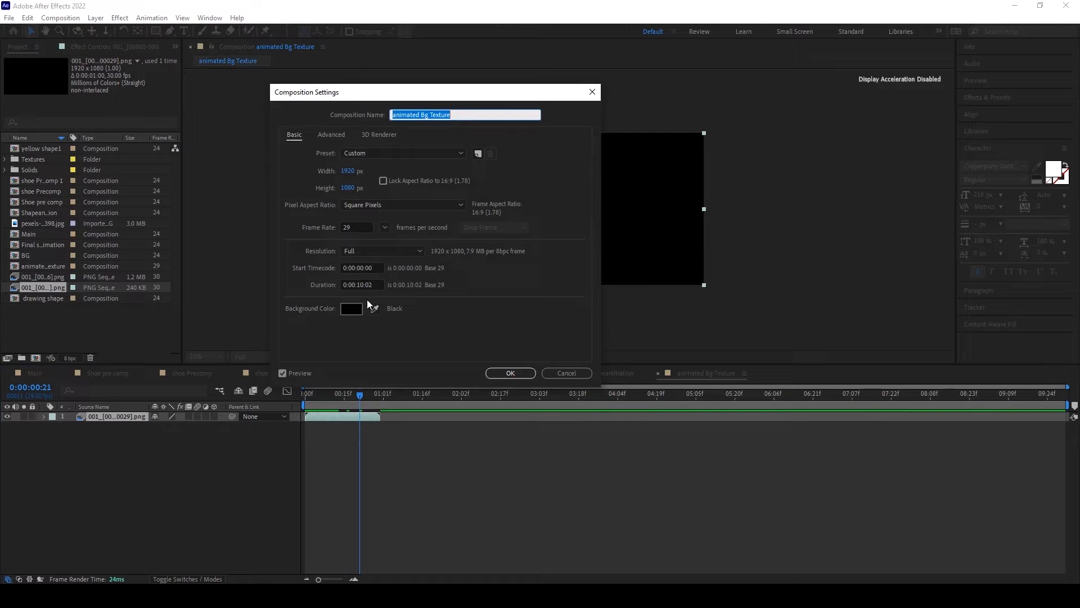
click(365, 285)
key(BackSpace)
key(BackSpace)
key(BackSpace)
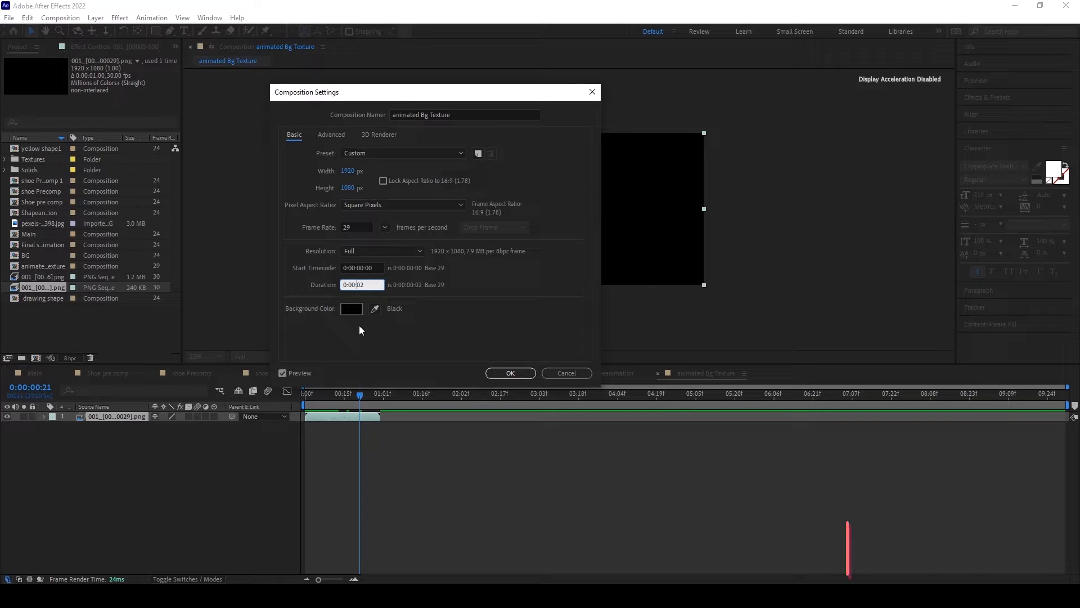
text(01)
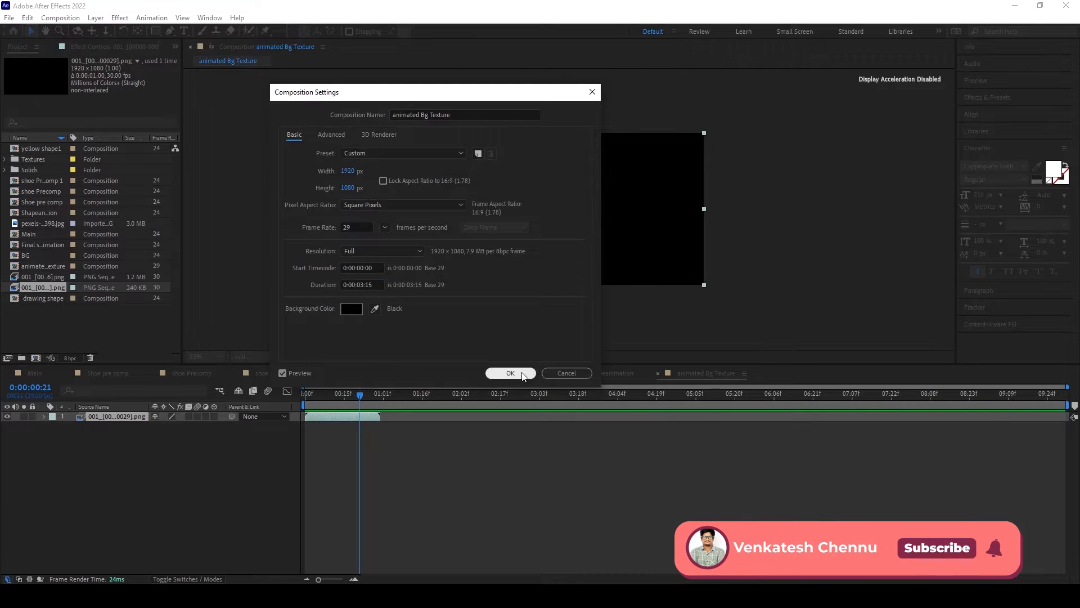
click(511, 373)
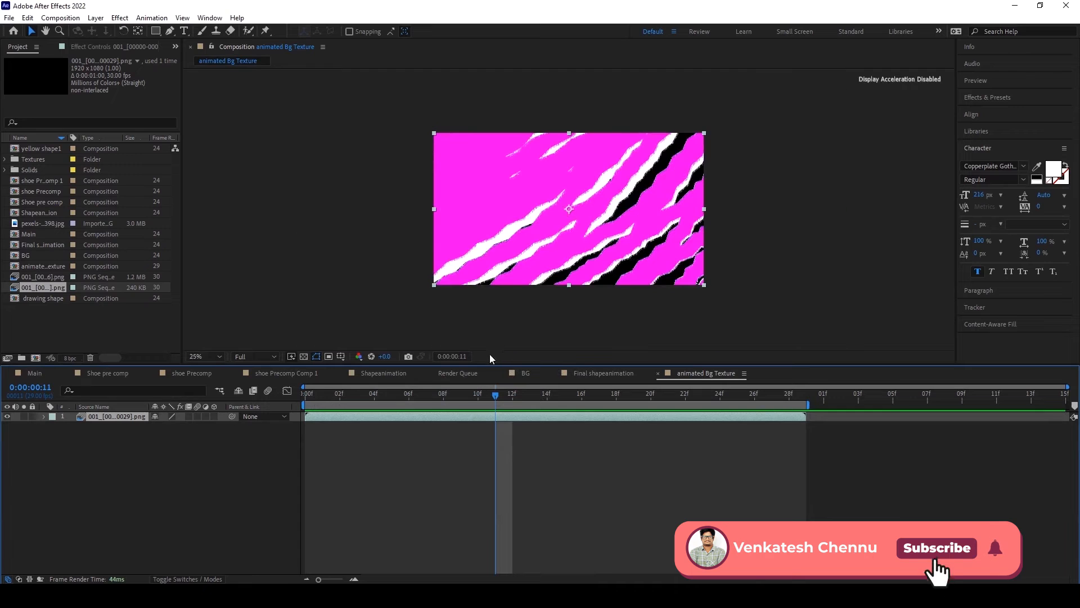
click(314, 396)
drag(314, 396, 438, 391)
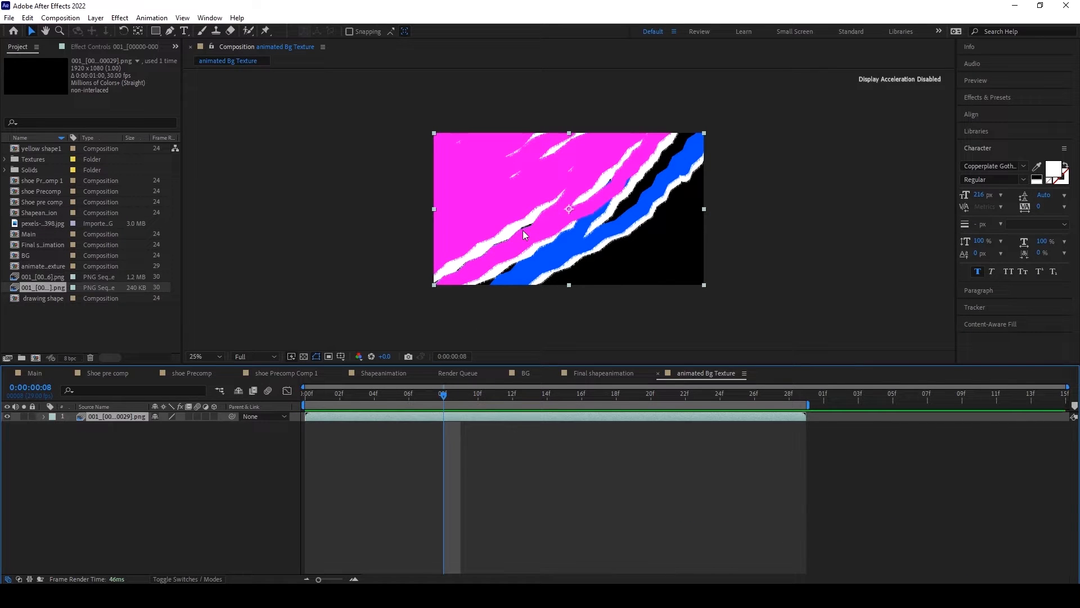
Step: Draw a diagonal zigzag path with the Pen tool as a new shape layer, covering the frame from its upper-left to lower-right corner
click(171, 31)
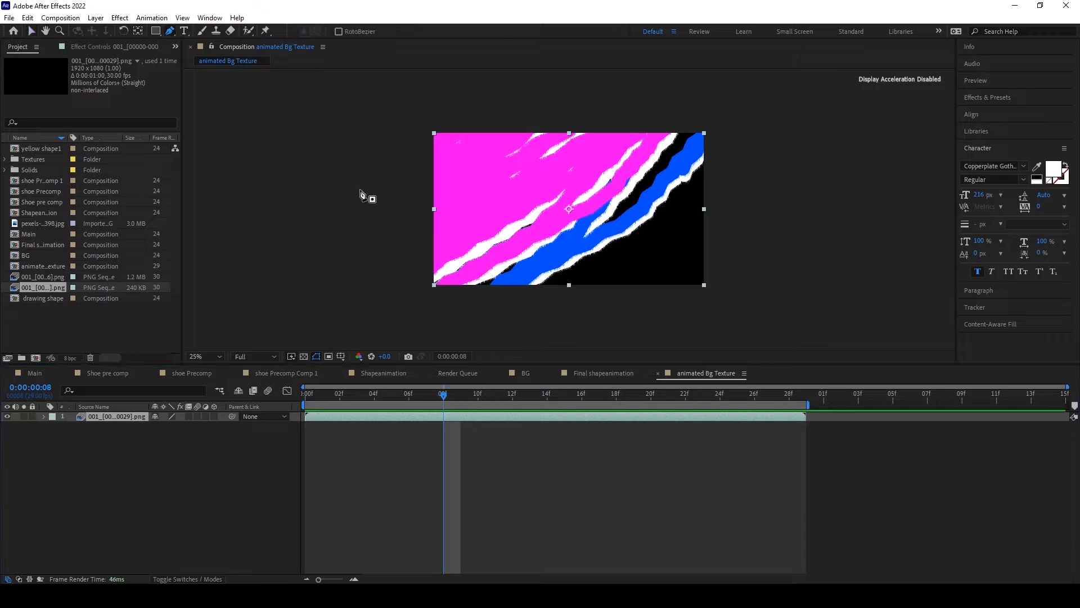
click(382, 173)
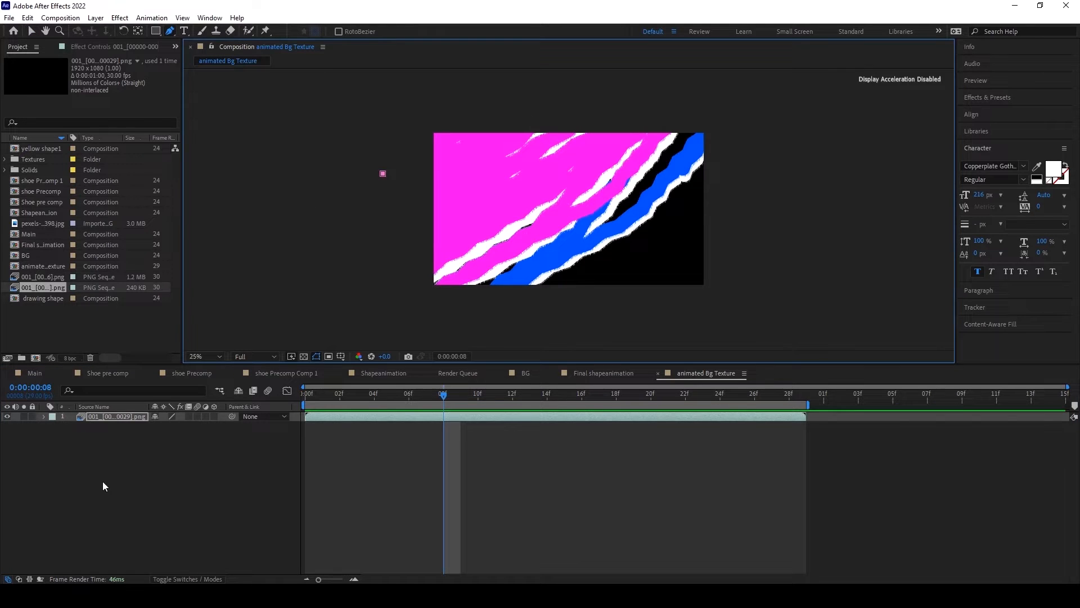
click(103, 485)
click(387, 175)
click(511, 112)
click(386, 218)
click(576, 99)
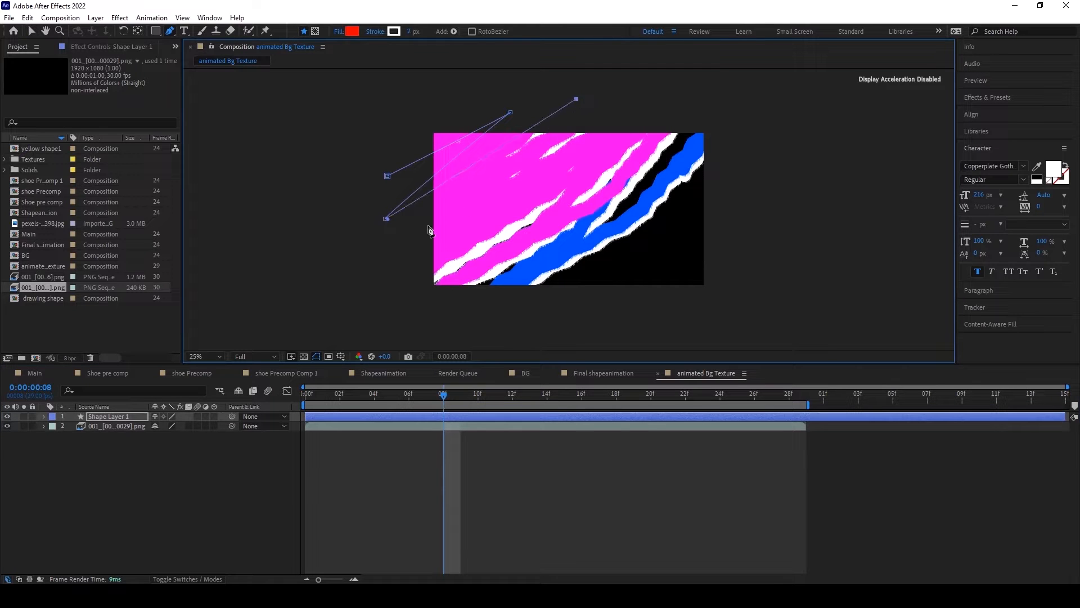
click(409, 235)
click(628, 110)
click(419, 263)
click(679, 116)
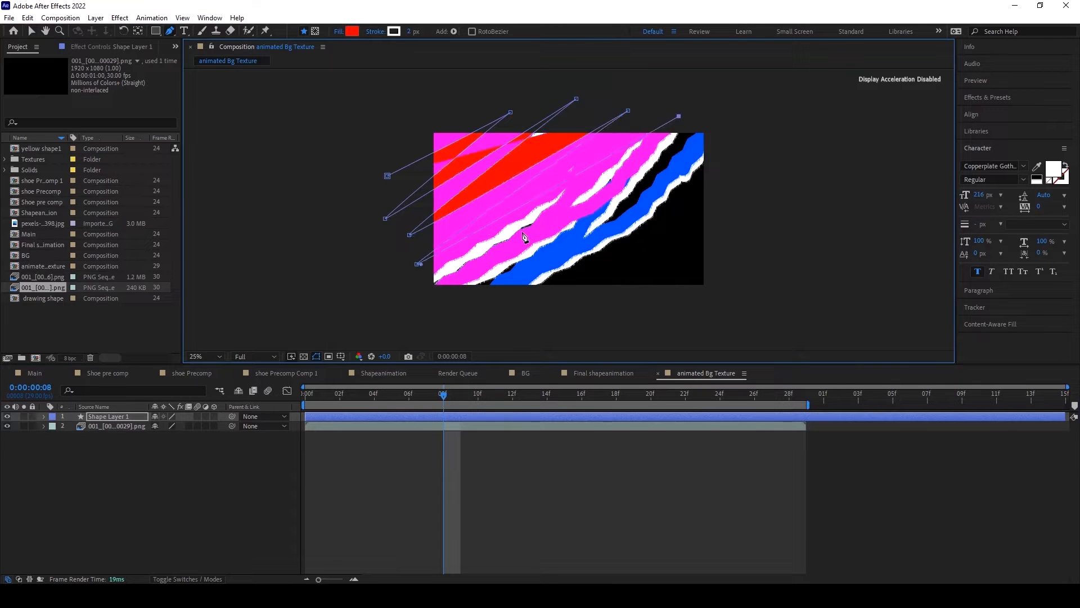
click(450, 280)
click(712, 135)
click(489, 304)
click(722, 187)
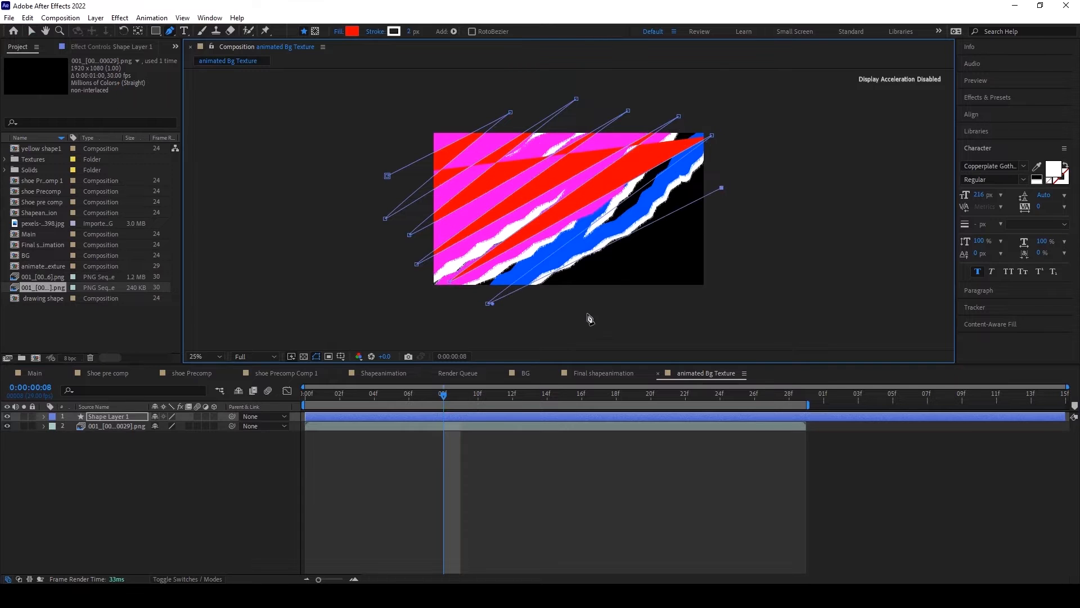
click(573, 324)
click(738, 220)
click(640, 316)
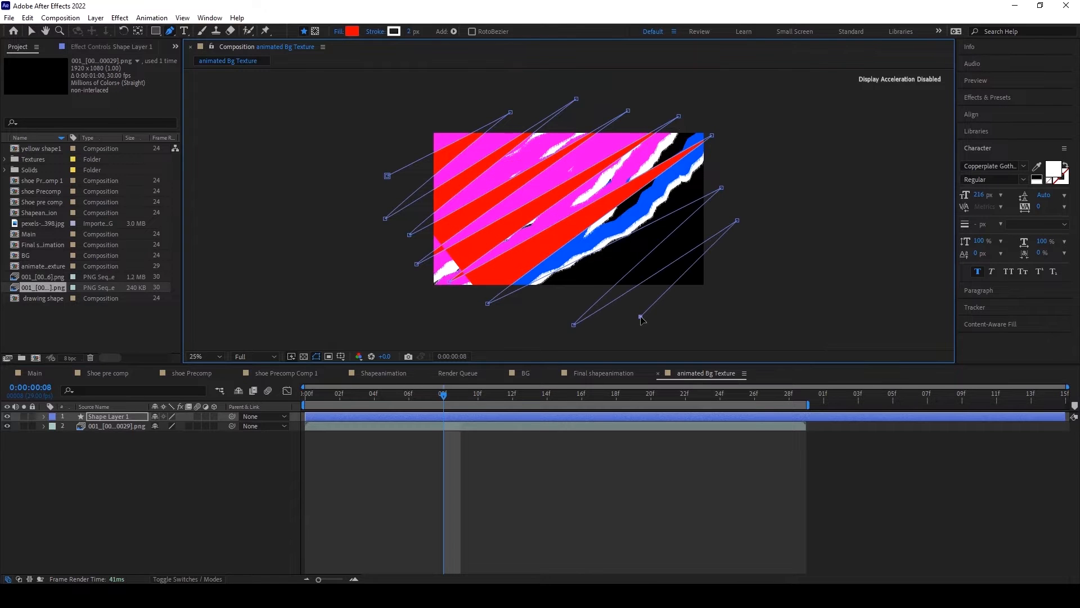
Step: Hide the fill of the zigzag shape in its layer contents
click(44, 417)
click(54, 427)
click(63, 436)
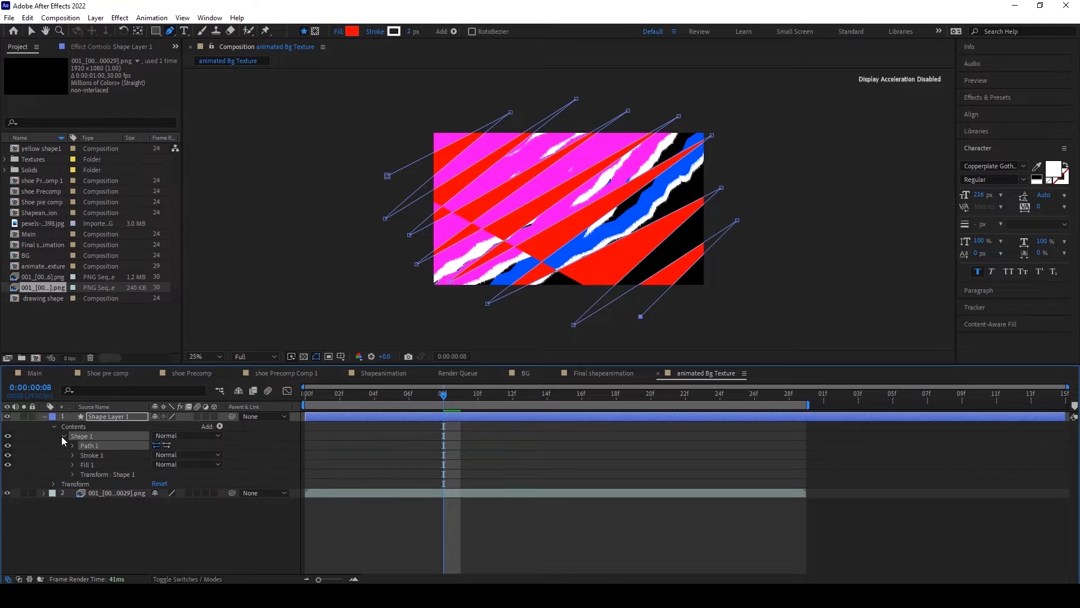
click(7, 466)
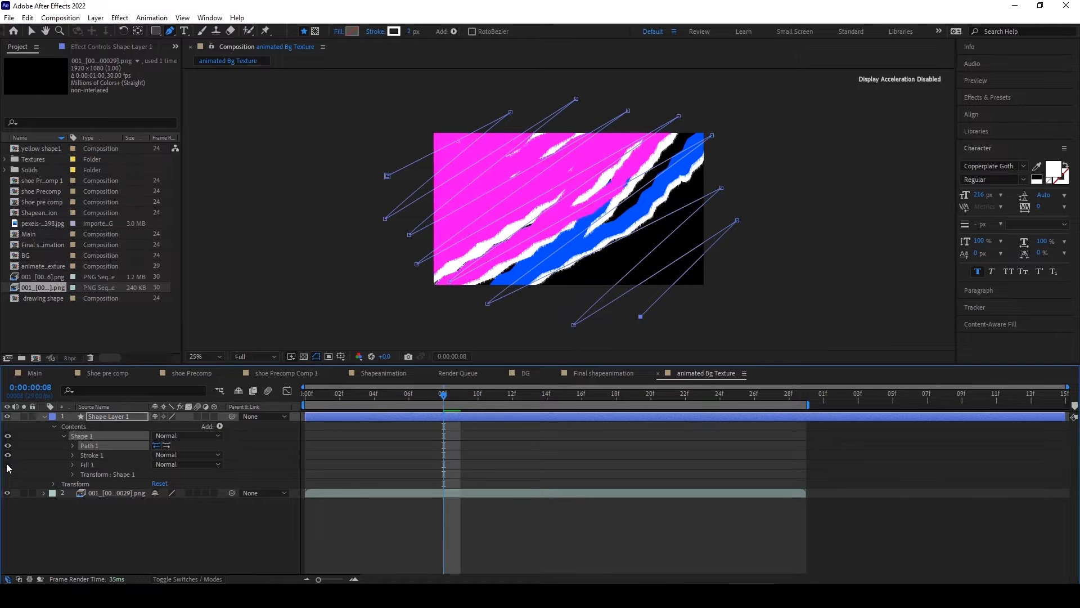
Step: Set the zigzag's stroke width to 93 and its line cap to Round Cap
click(72, 455)
drag(158, 493, 207, 493)
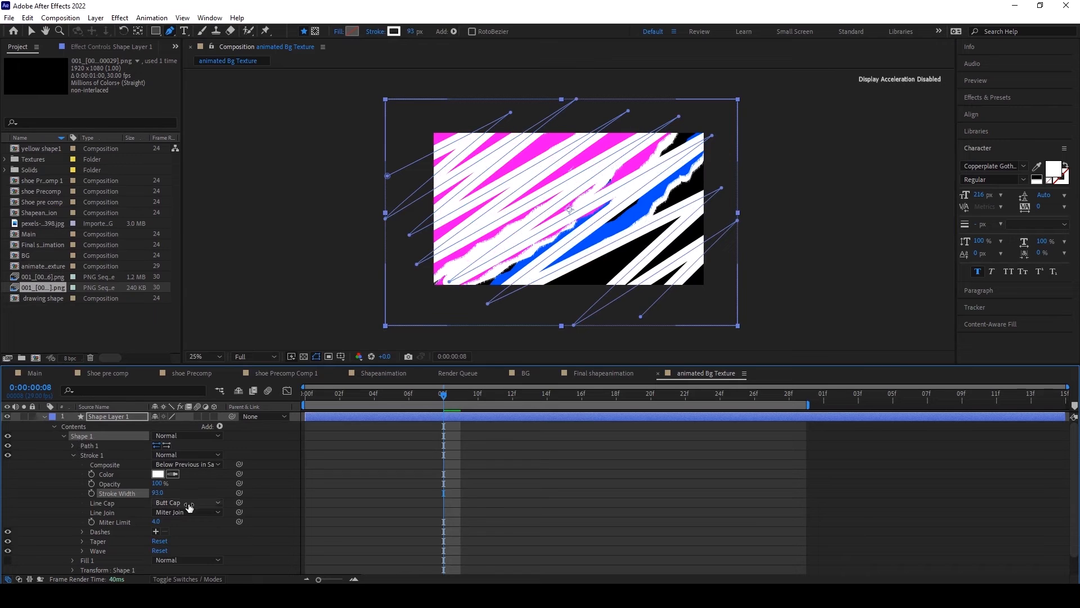
click(187, 502)
click(190, 529)
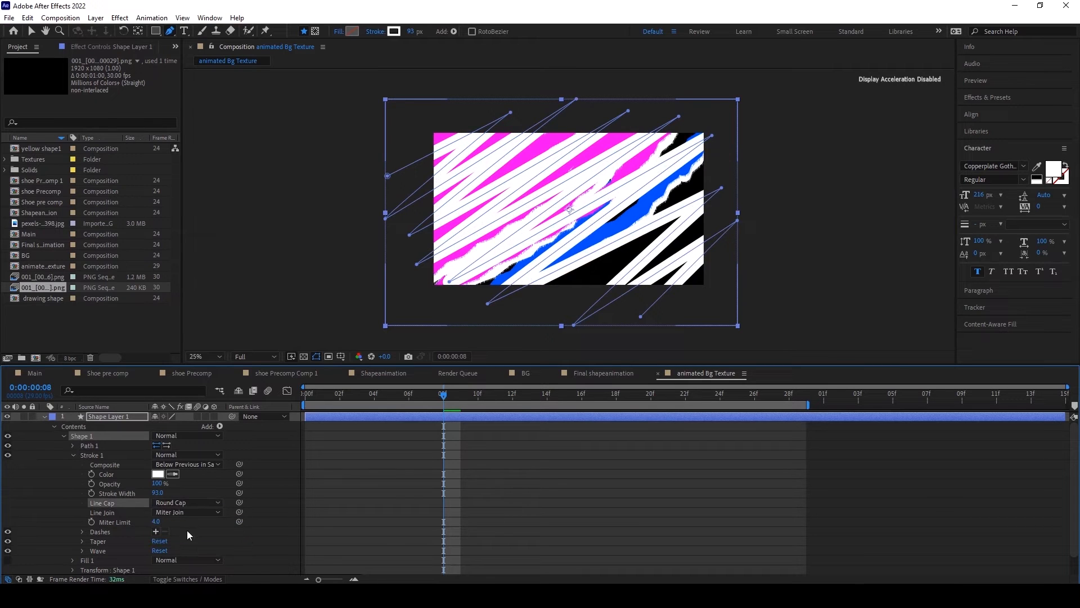
Step: Add Trim Paths to the zigzag shape and set its End to 0%
click(220, 426)
click(261, 366)
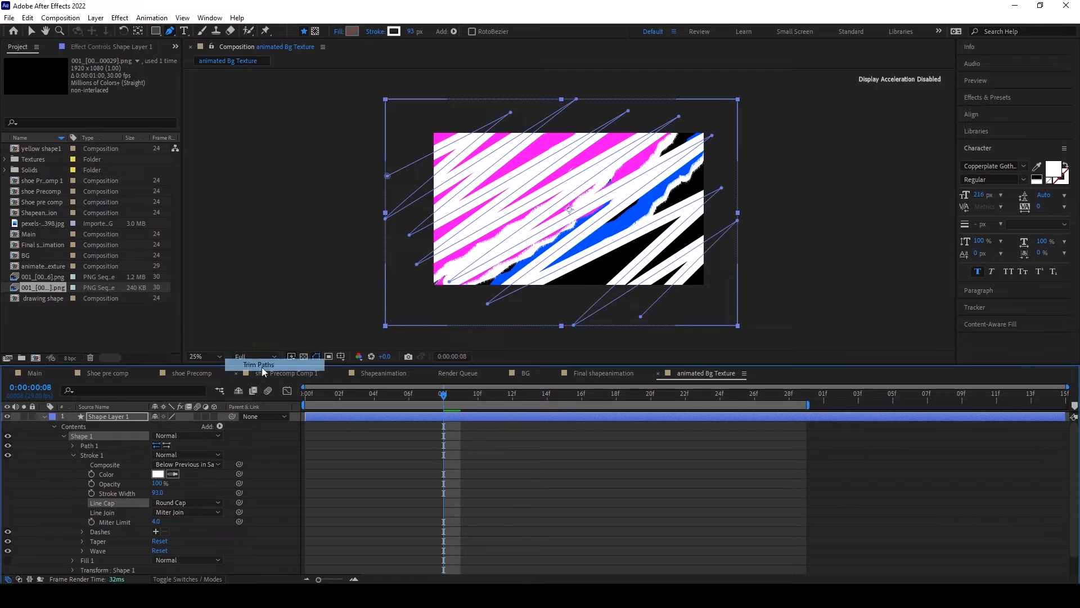
click(74, 454)
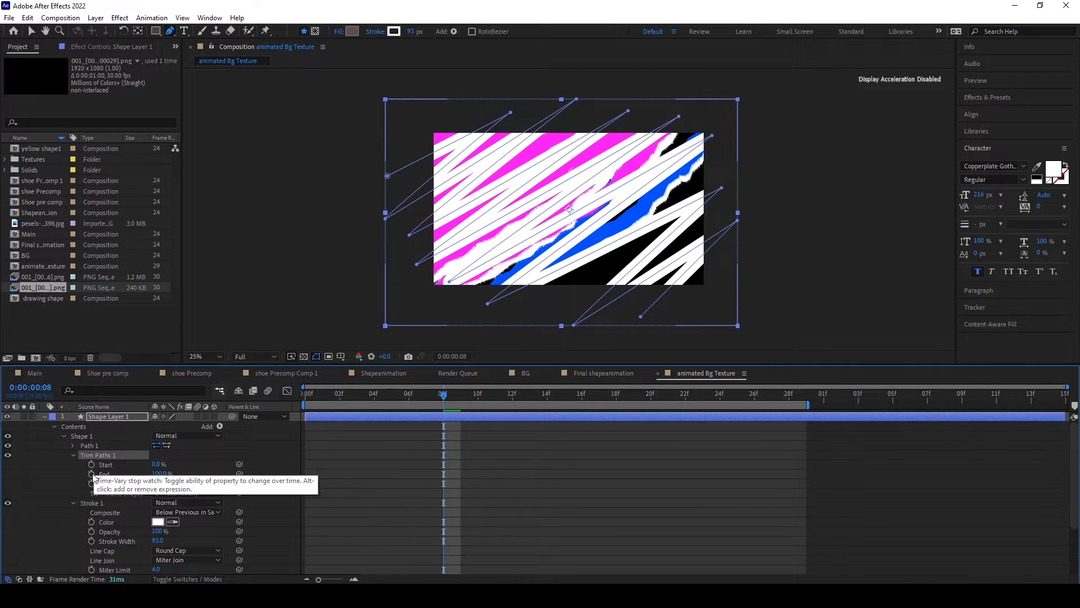
mouse_move(159, 474)
mouse_down()
mouse_move(84, 472)
mouse_move(160, 472)
mouse_move(115, 465)
mouse_up()
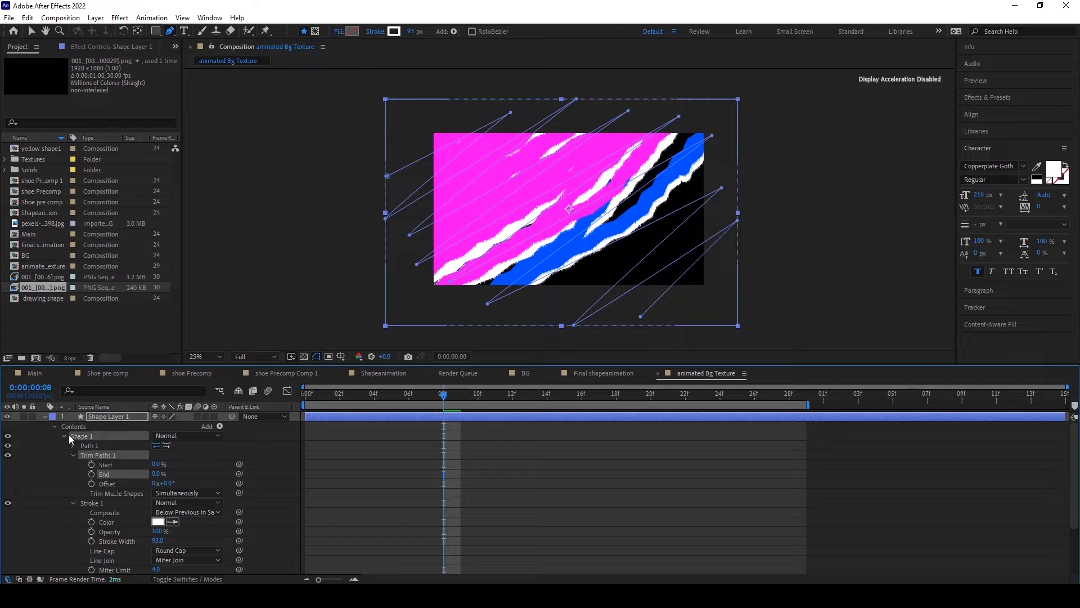
Step: Collapse the zigzag shape layer's properties and delete the layer
click(44, 416)
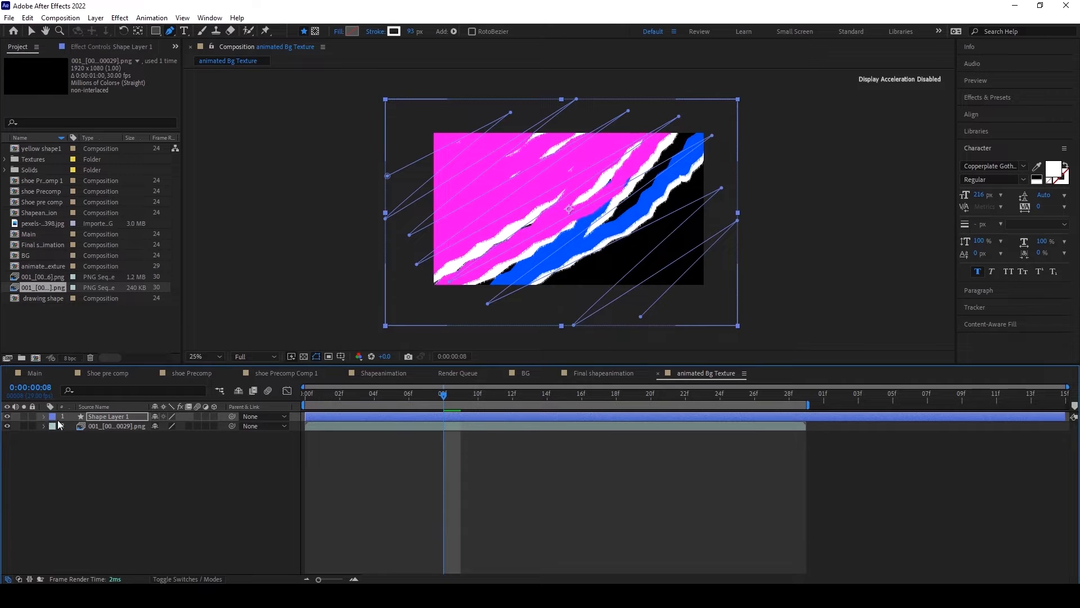
click(90, 417)
key(Delete)
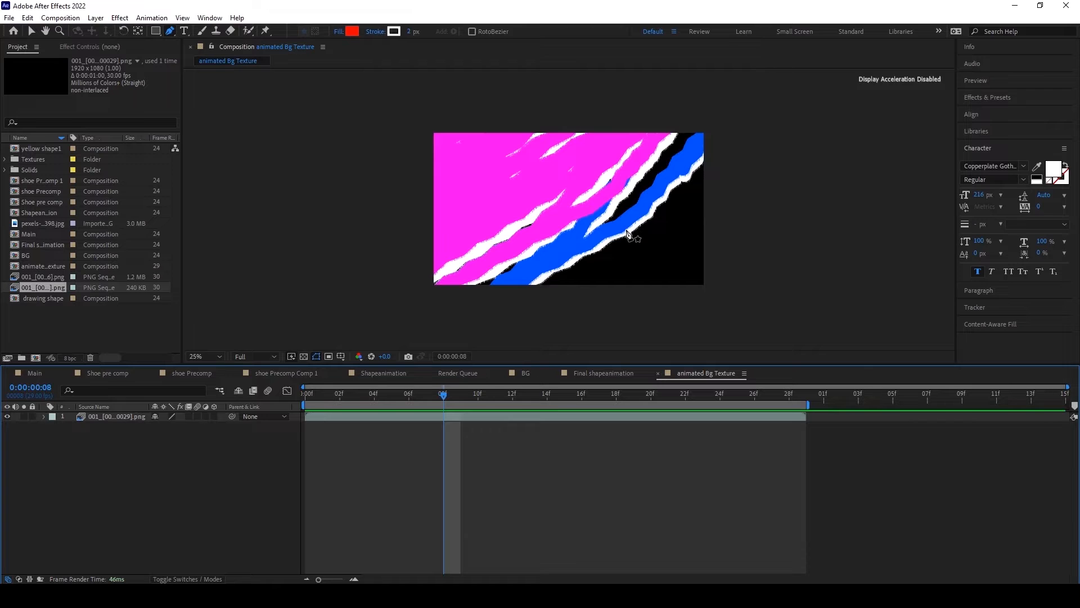
Step: Examine the rough edges of the animated brush texture up close and scrub the animation to frame 17
key(period)
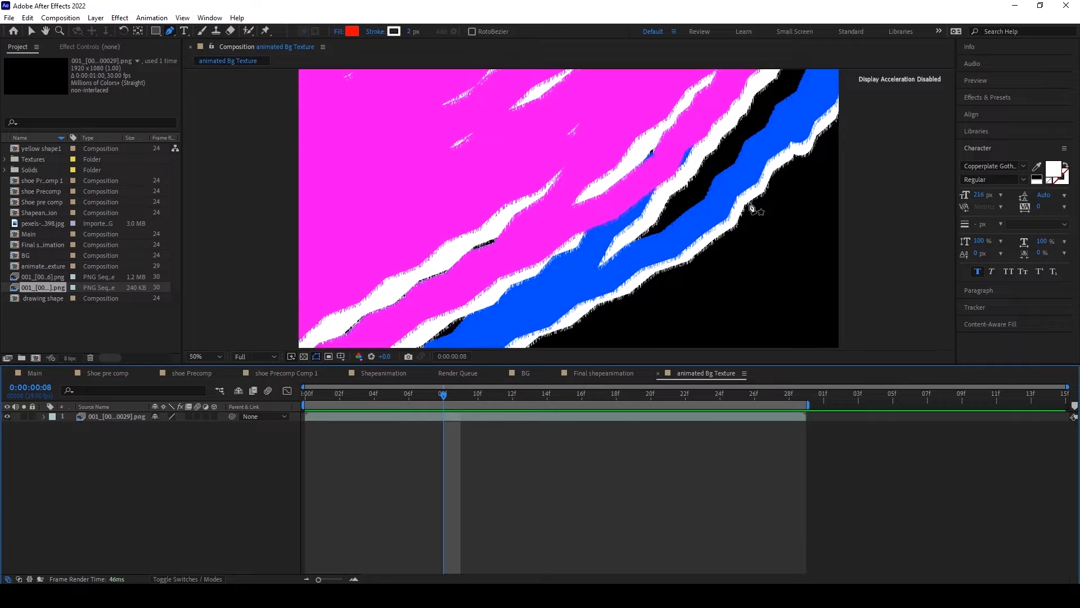
key(comma)
key(period)
key(comma)
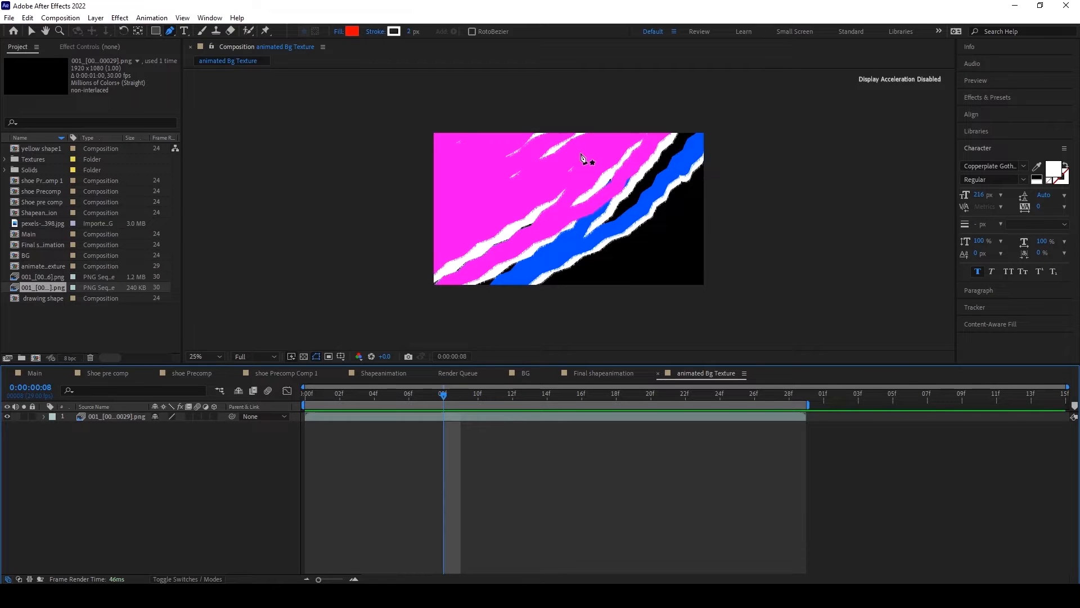
scroll(584, 165, up, 2)
scroll(518, 212, down, 2)
drag(442, 392, 594, 418)
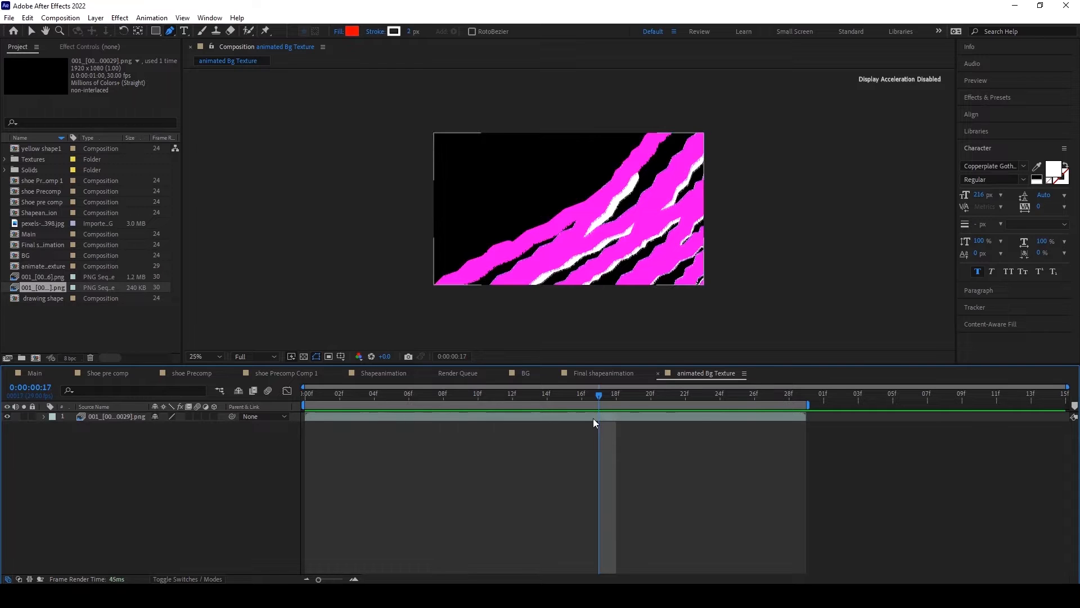
Step: Place the pexels JPG texture above the PNG sequence, scaled to 70% and positioned to cover the whole frame
click(55, 225)
drag(54, 224, 601, 214)
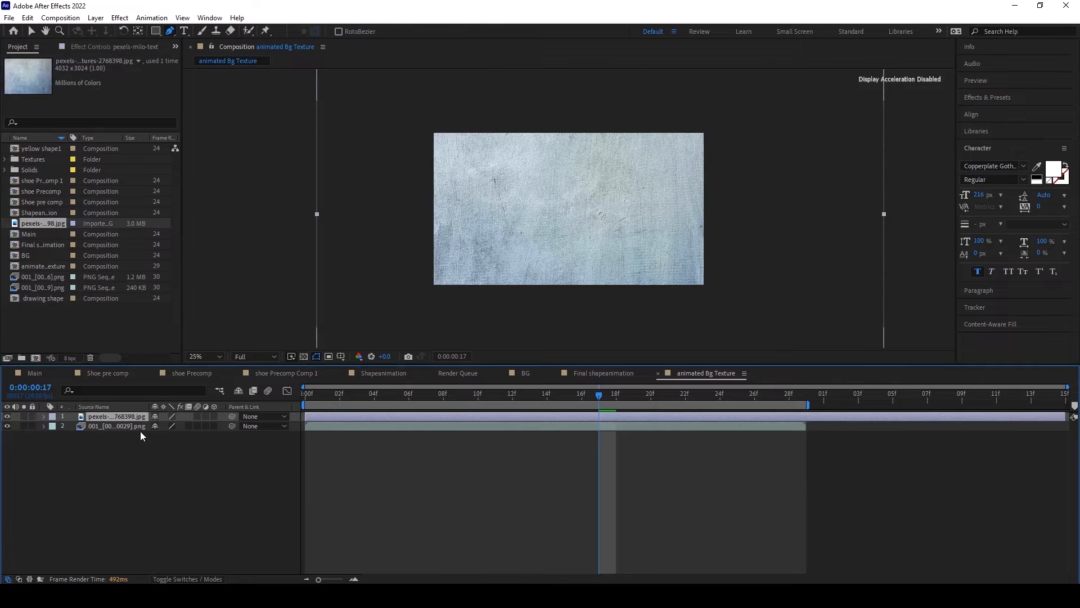
key(s)
drag(168, 426, 149, 426)
click(32, 31)
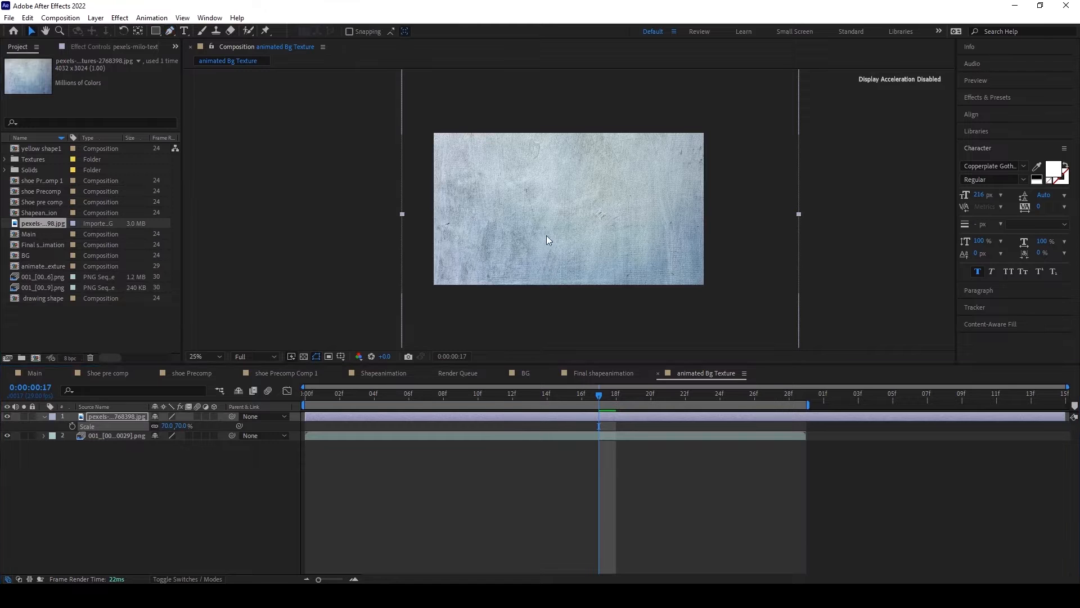
drag(546, 235, 538, 229)
Step: Apply the Curves effect to the pexels texture and pull the RGB curve's midpoint down to darken the midtones
click(120, 18)
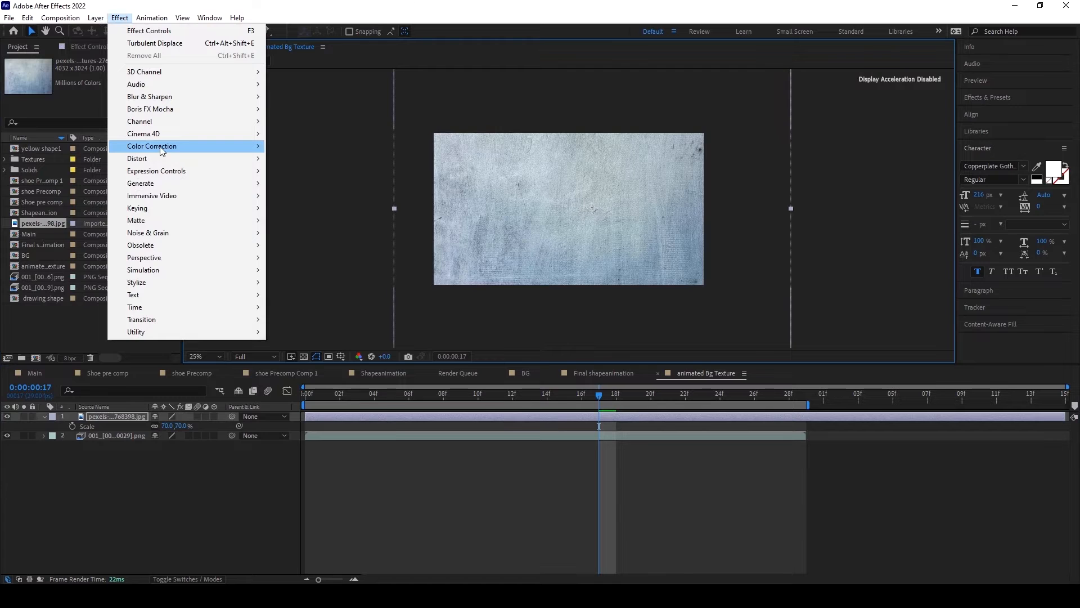
mouse_move(161, 148)
click(318, 370)
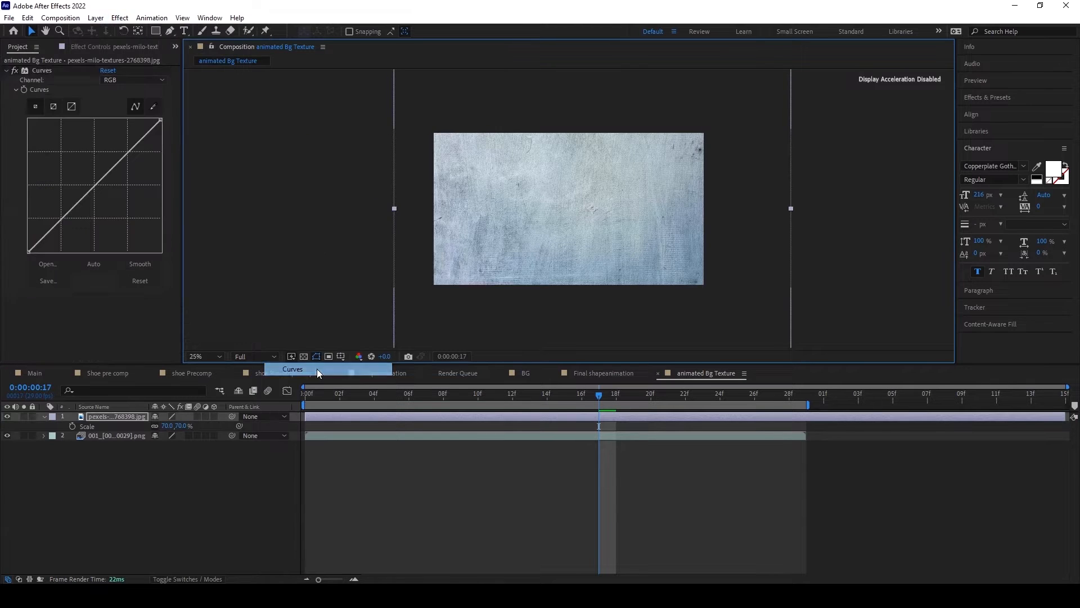
drag(101, 191, 108, 205)
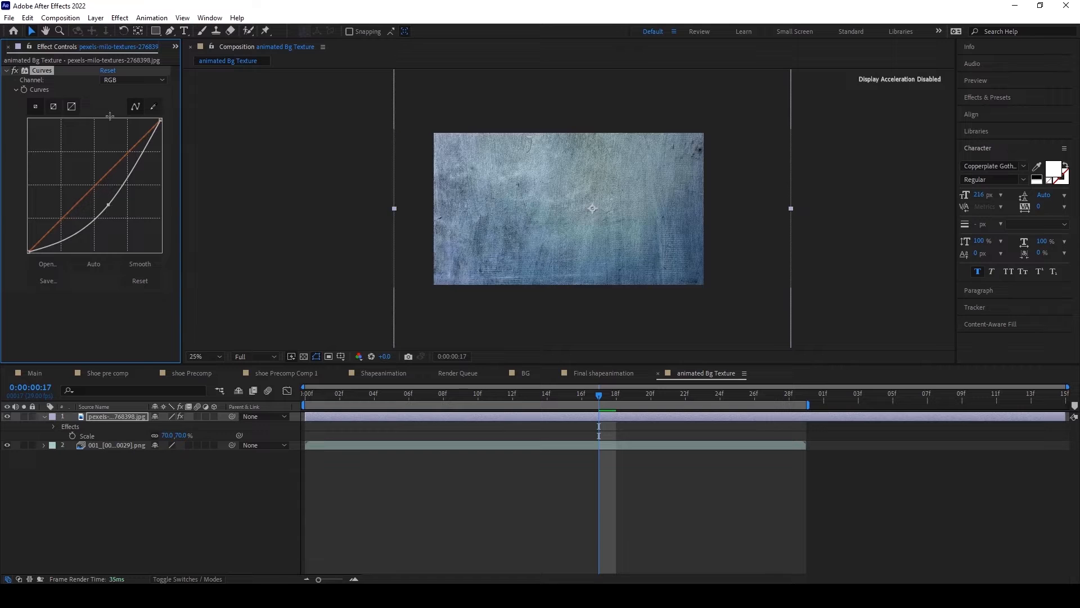
Step: Apply the Levels effect to the pexels texture and set Output Black to 17 and Output White to 241
click(119, 18)
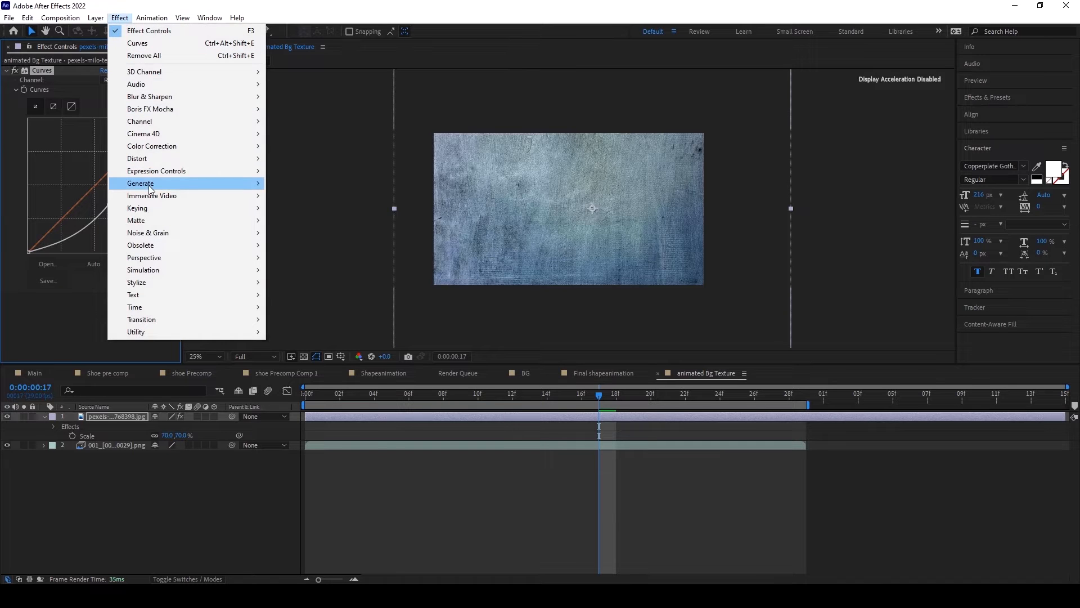
mouse_move(156, 148)
click(321, 445)
drag(181, 284, 224, 285)
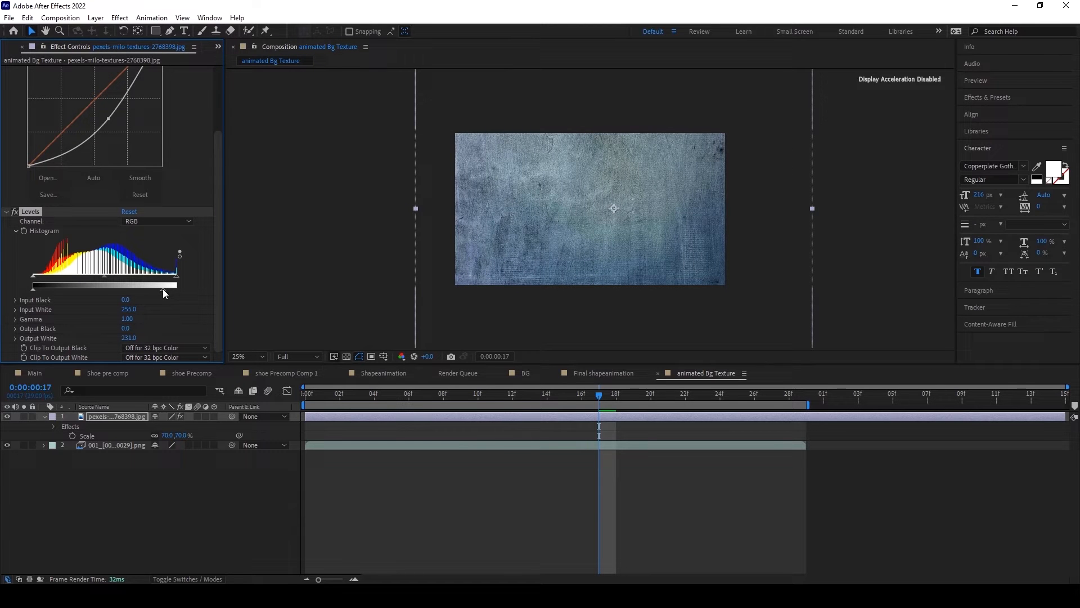
drag(35, 289, 39, 288)
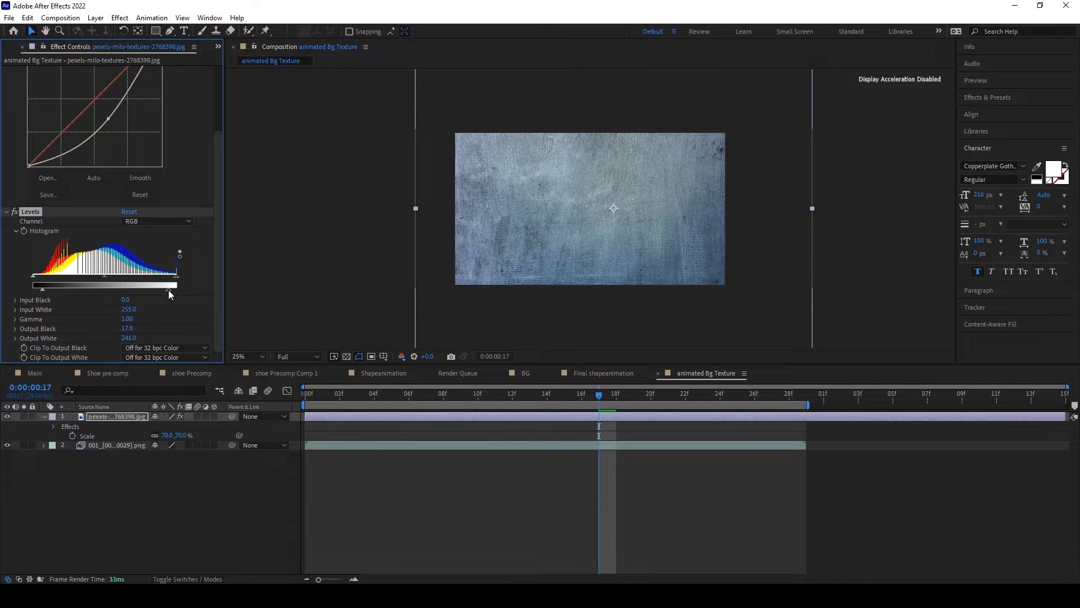
Step: Set the texture's Levels Input White to 217 and use the pexels texture as a luma matte for the PNG sequence
drag(176, 275, 151, 278)
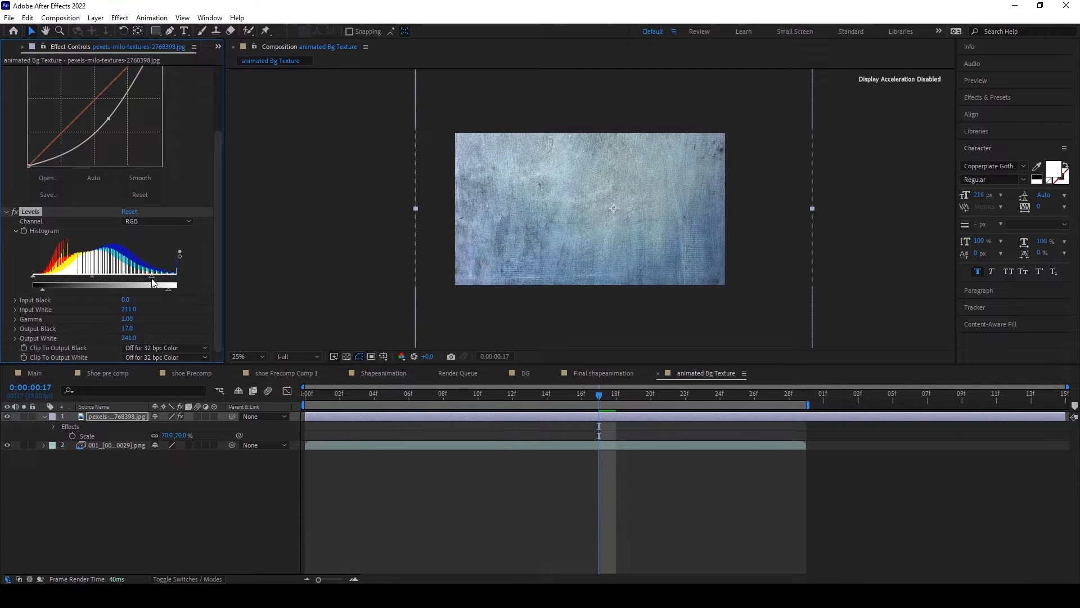
click(125, 458)
click(183, 578)
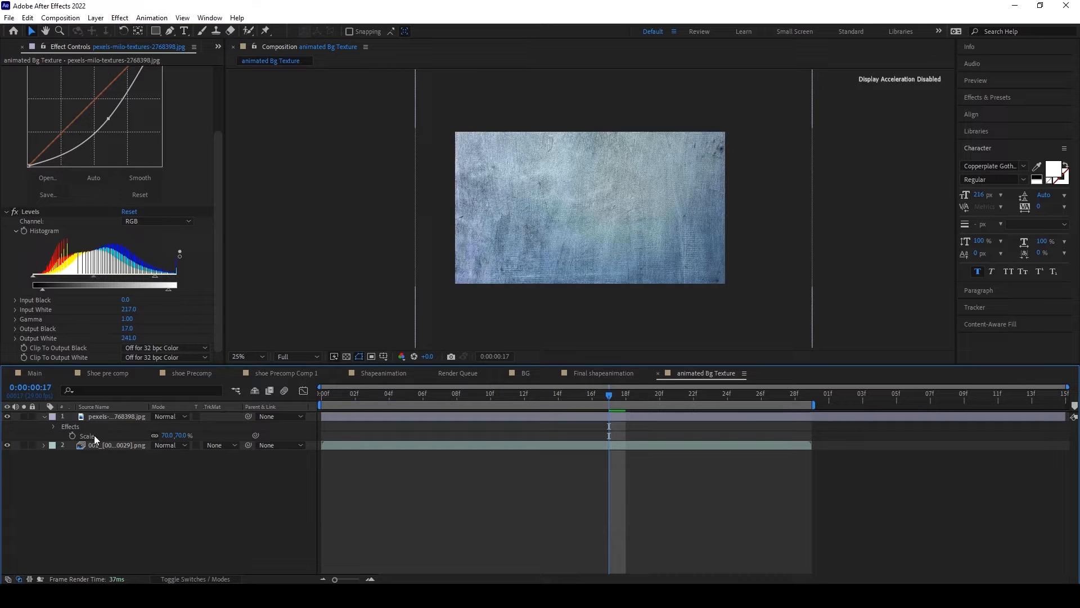
click(228, 445)
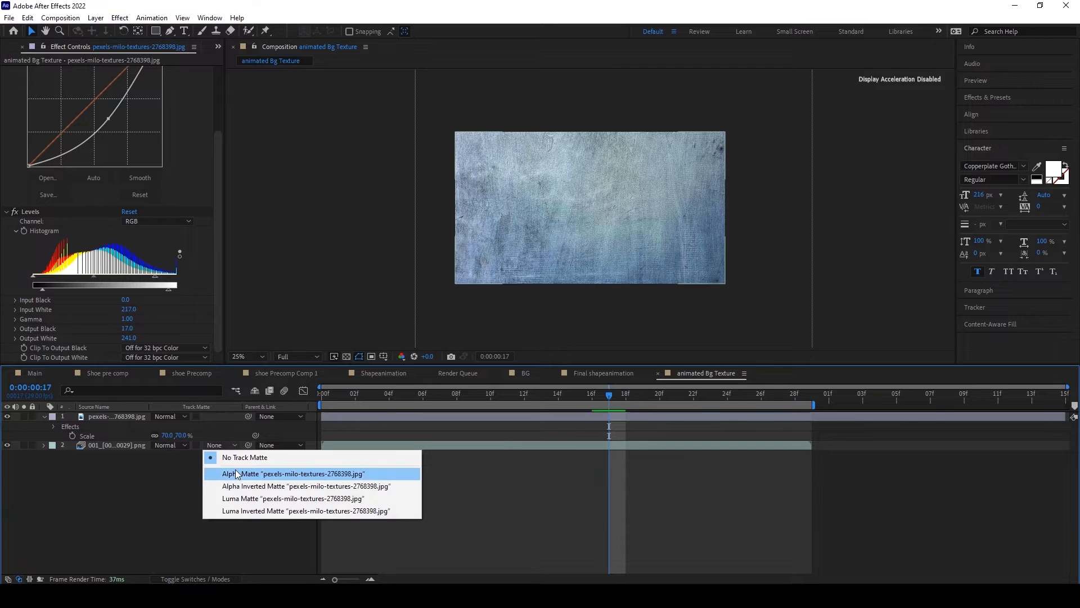
click(236, 498)
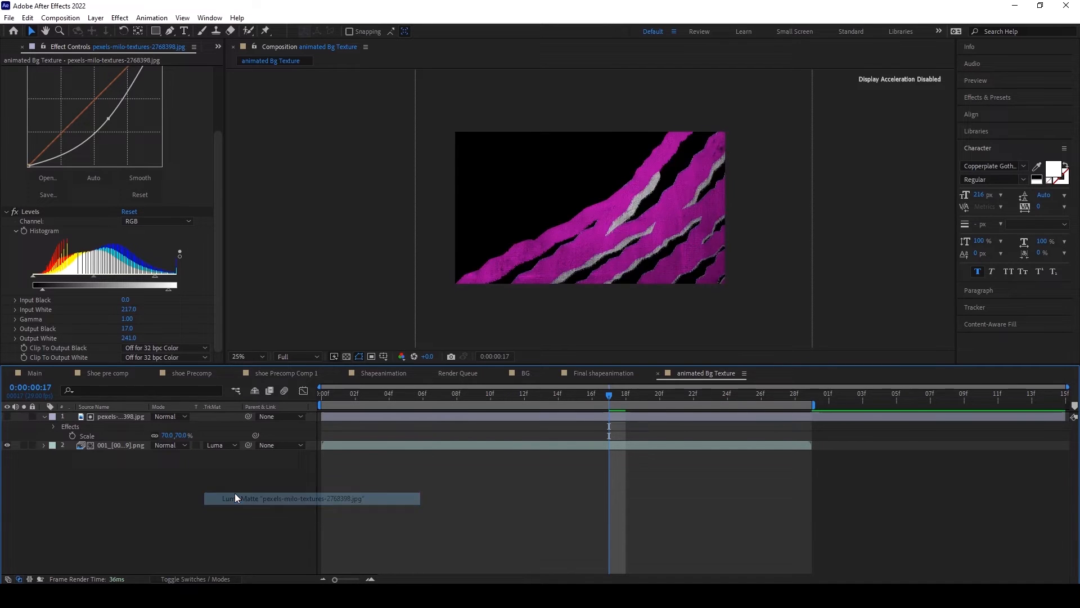
Step: Scrub and play the matted brush animation to examine its texture, and look briefly at the Main composition
click(326, 395)
drag(326, 393, 440, 388)
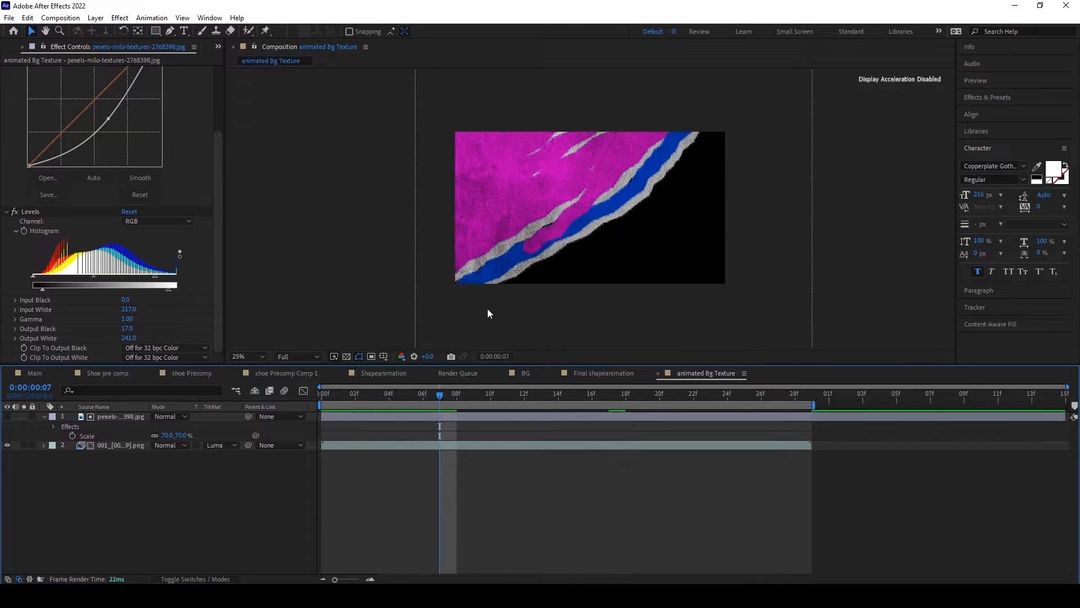
drag(440, 398, 473, 390)
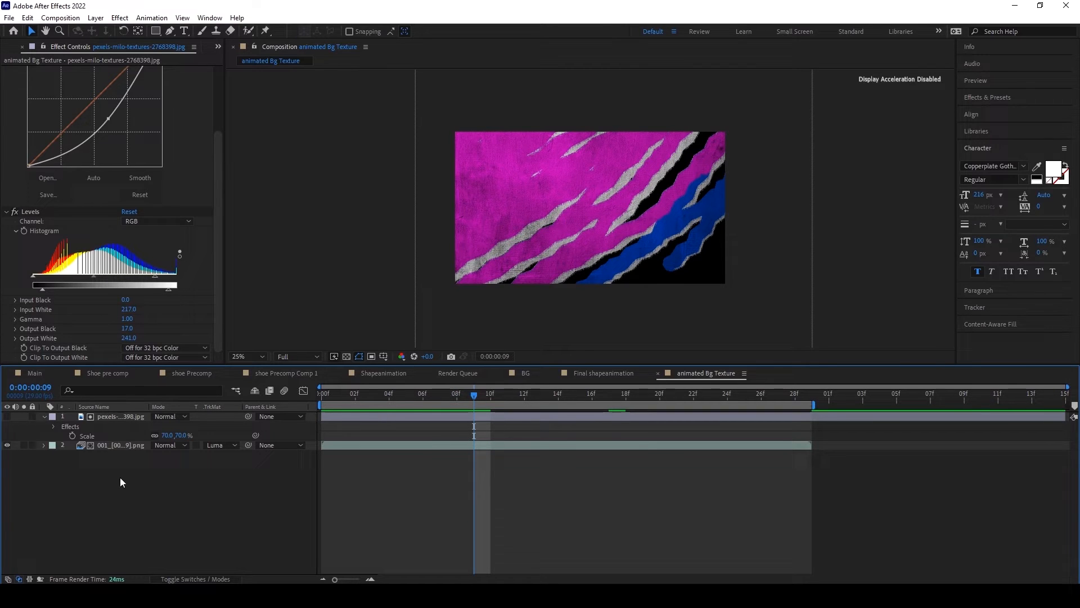
click(120, 445)
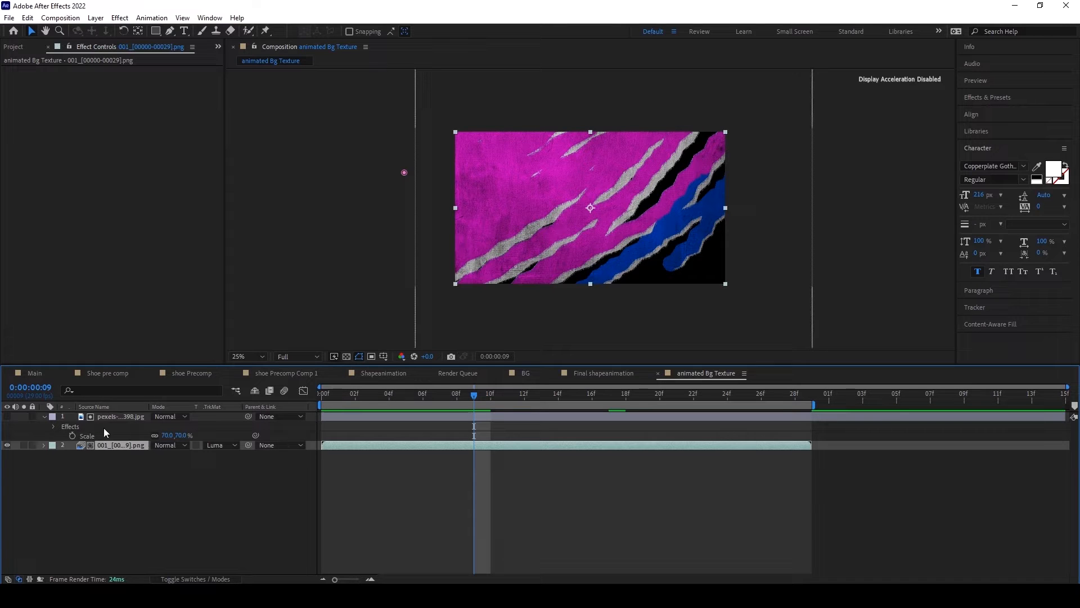
drag(470, 401, 341, 421)
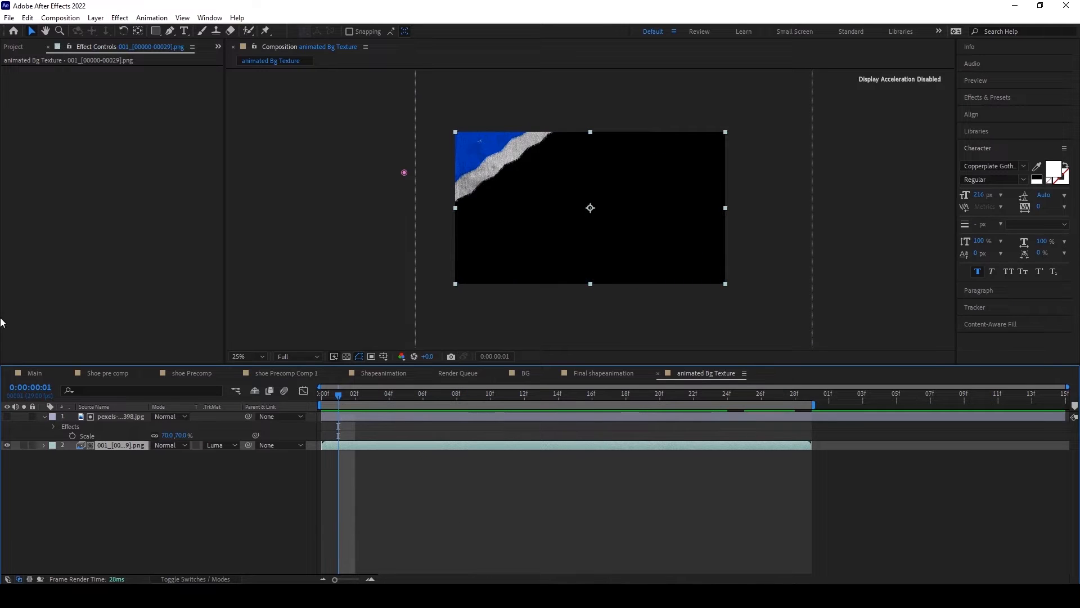
click(34, 373)
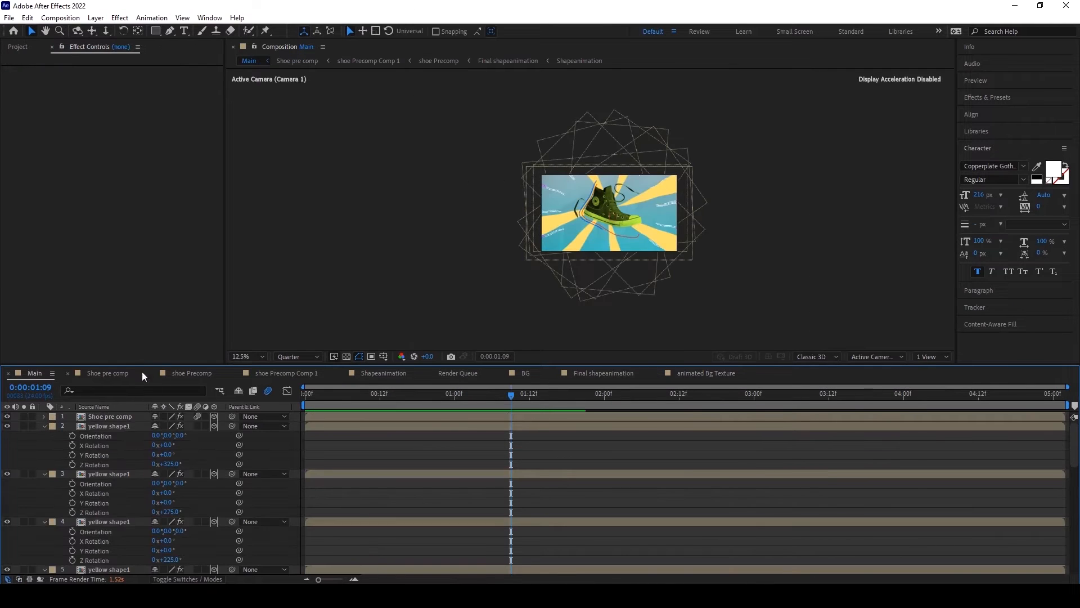
click(690, 374)
drag(340, 398, 272, 393)
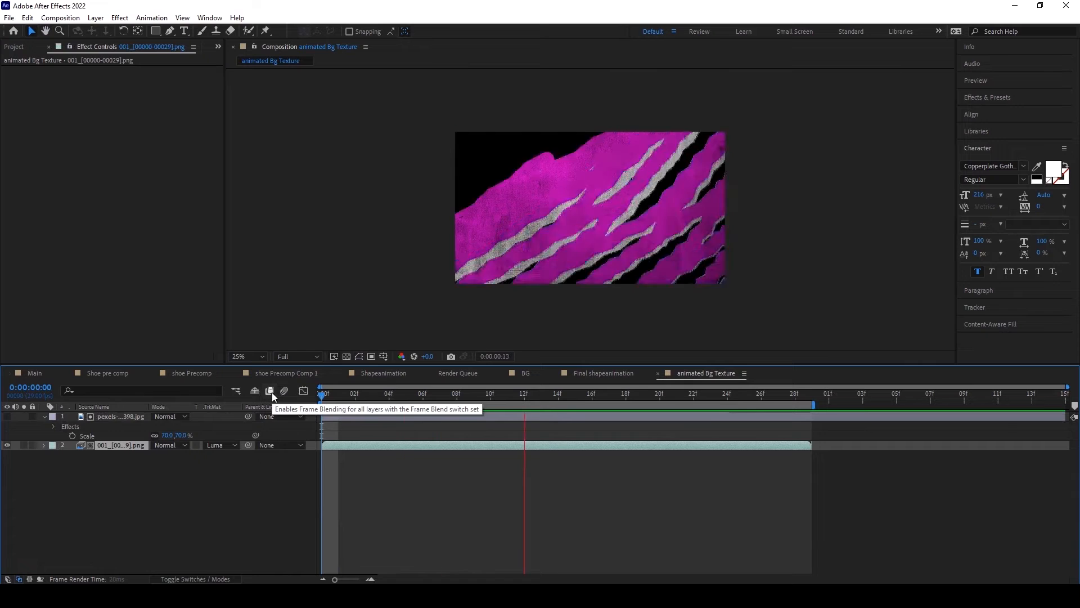
drag(323, 396, 423, 397)
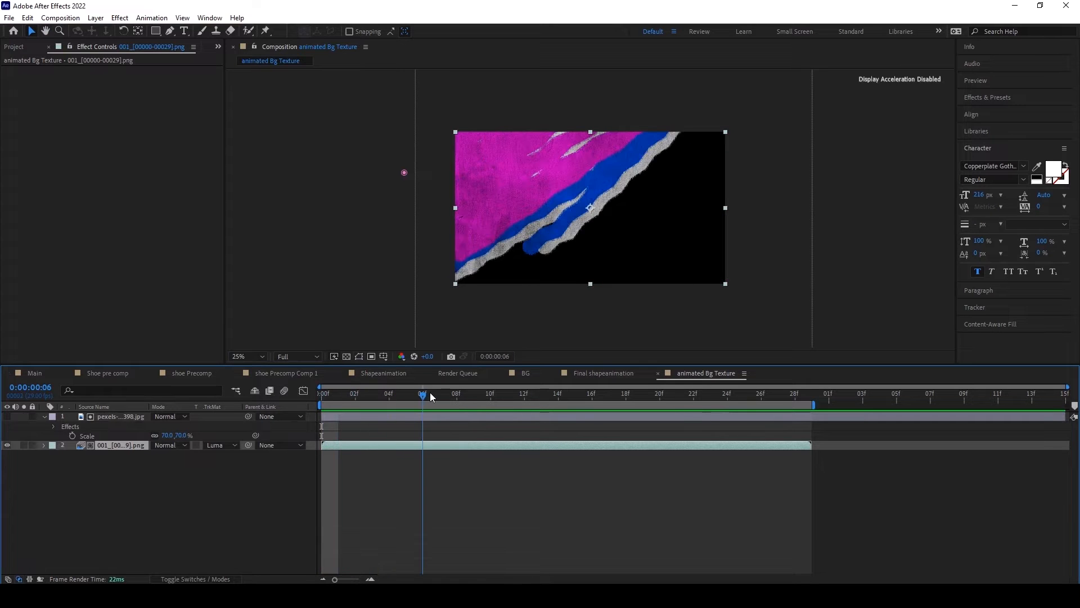
click(96, 18)
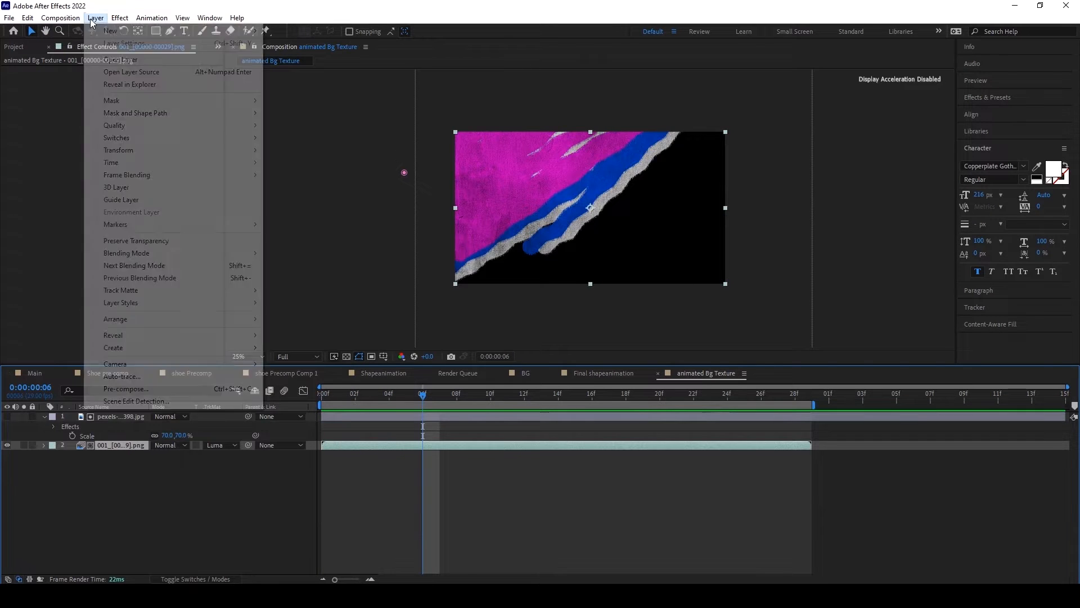
mouse_move(218, 34)
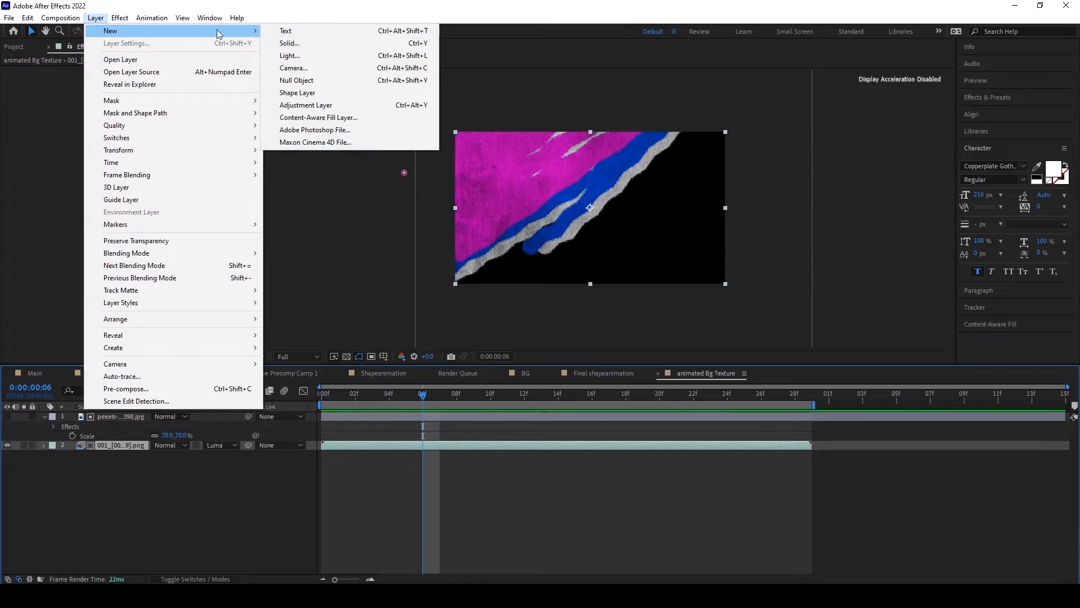
click(315, 93)
click(119, 444)
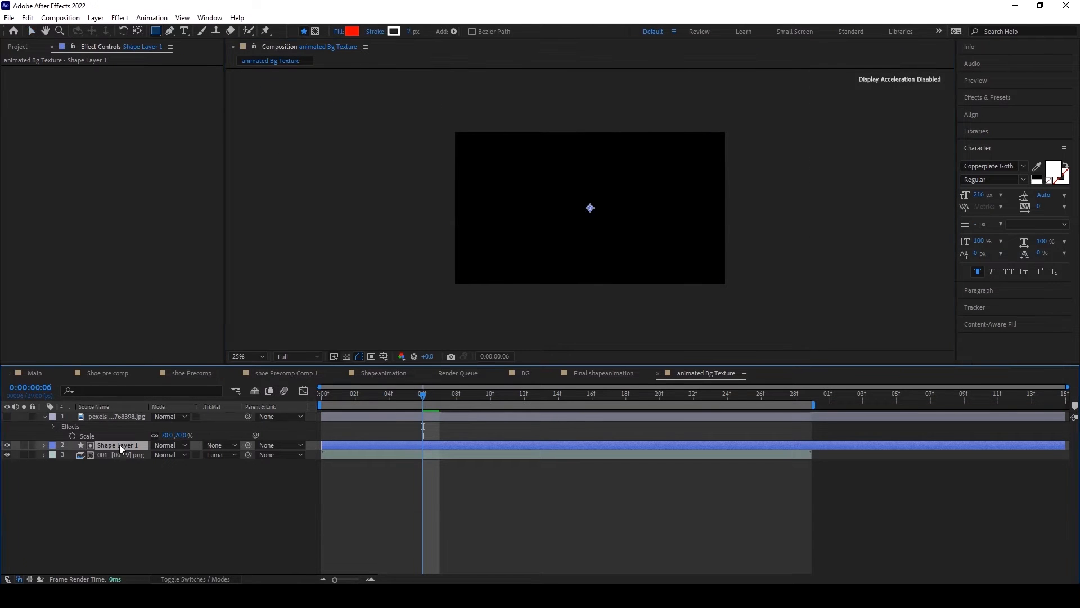
key(Delete)
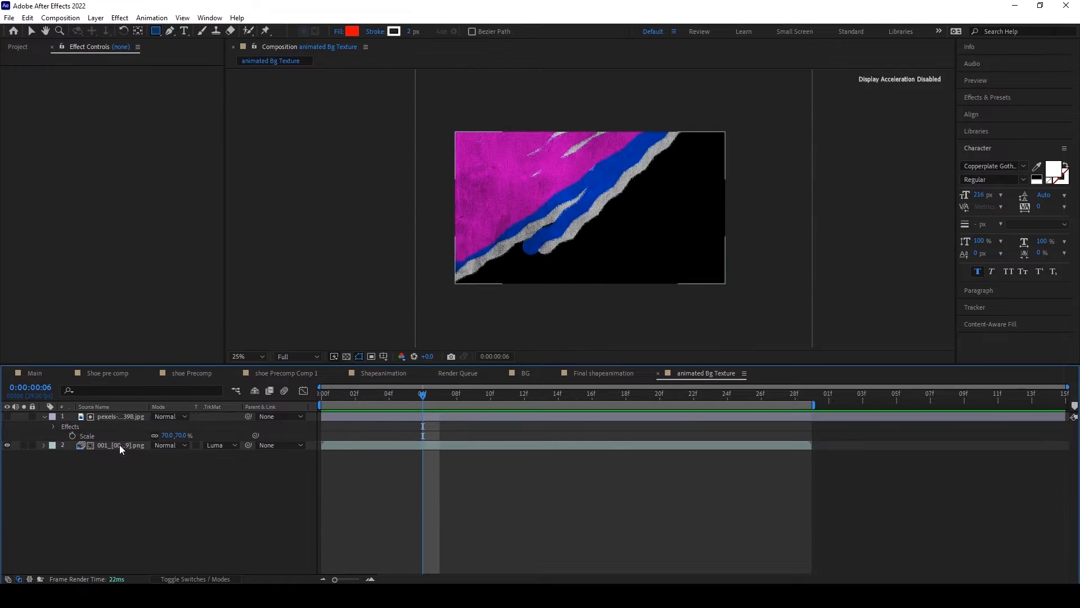
Step: Add an adjustment layer above the pexels texture and the PNG sequence
click(96, 18)
mouse_move(169, 31)
click(308, 106)
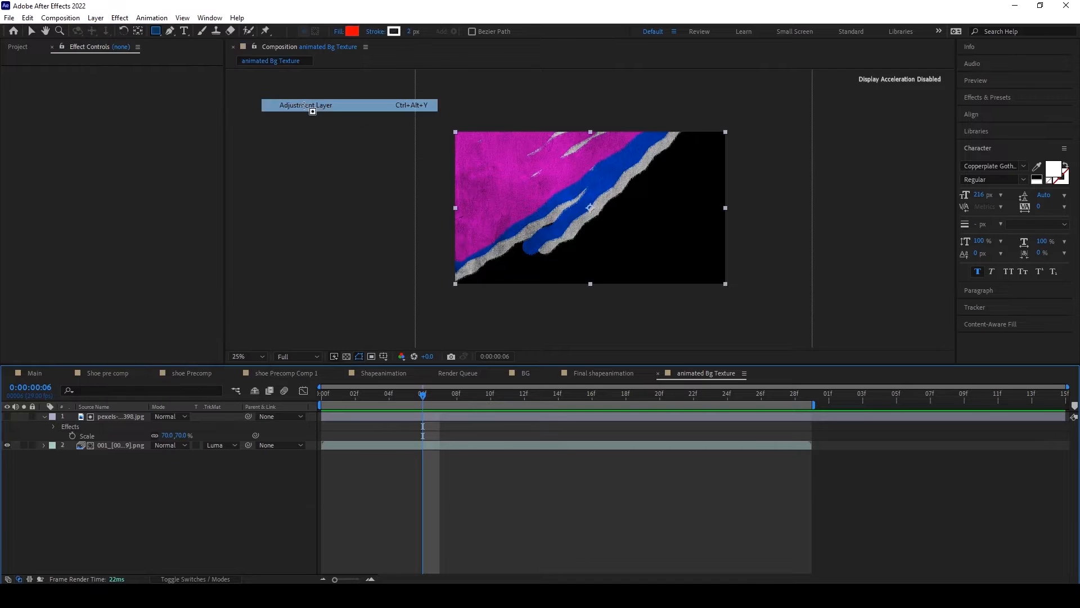
Step: Apply Posterize Time to the adjustment layer with a frame rate of 8 and preview the animation from the first frame
click(122, 20)
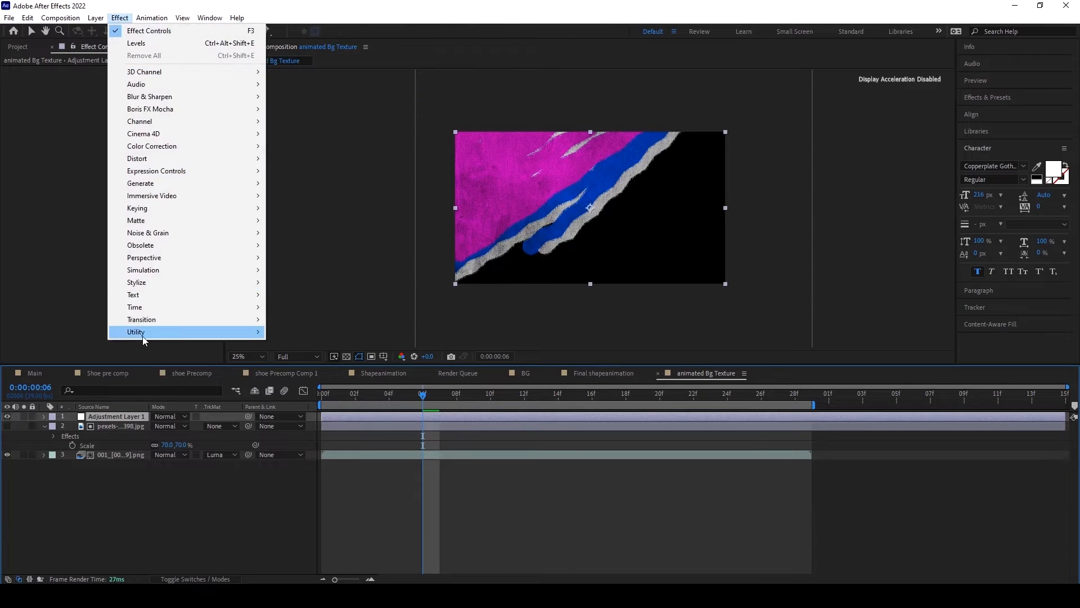
mouse_move(150, 308)
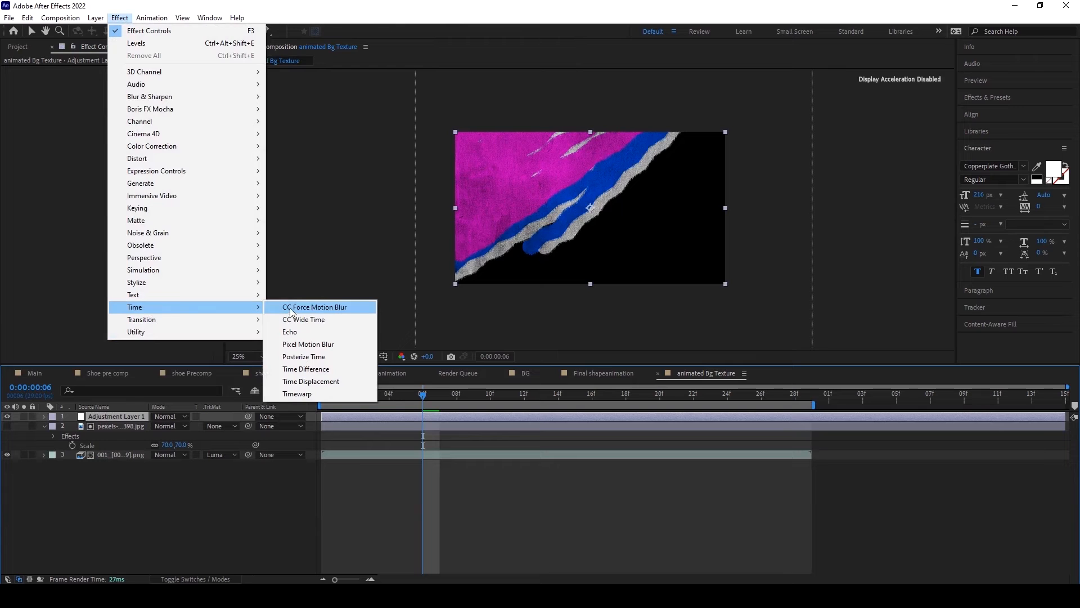
click(311, 358)
click(128, 80)
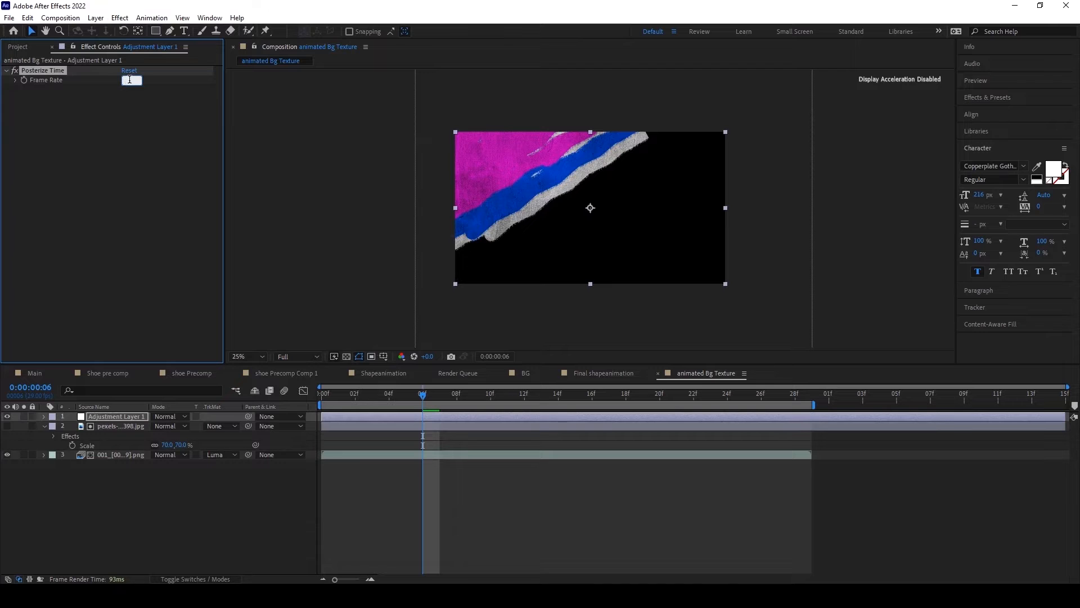
click(416, 190)
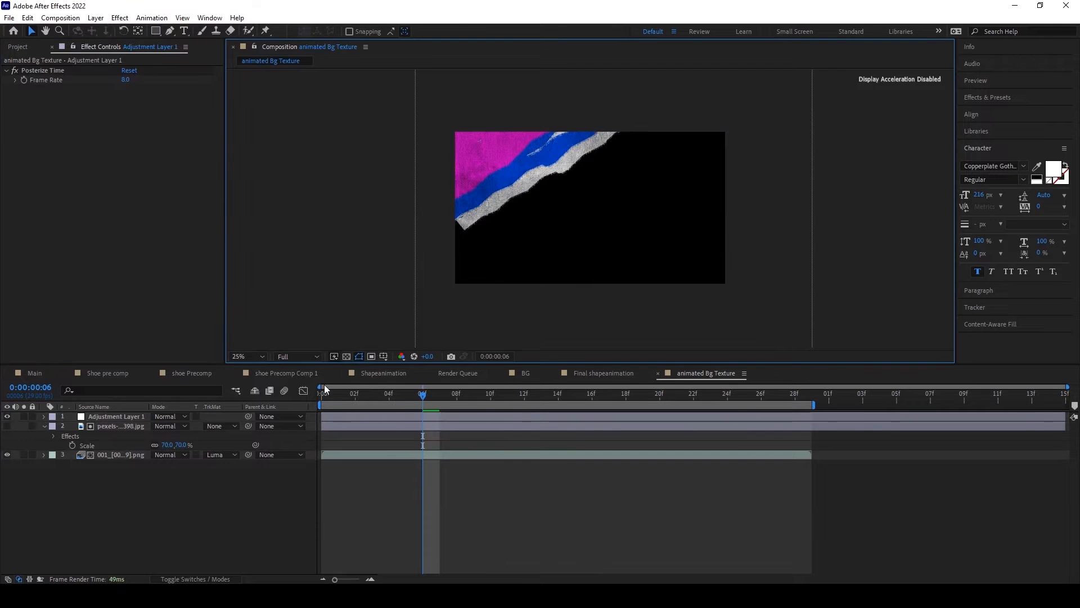
click(322, 403)
key(space)
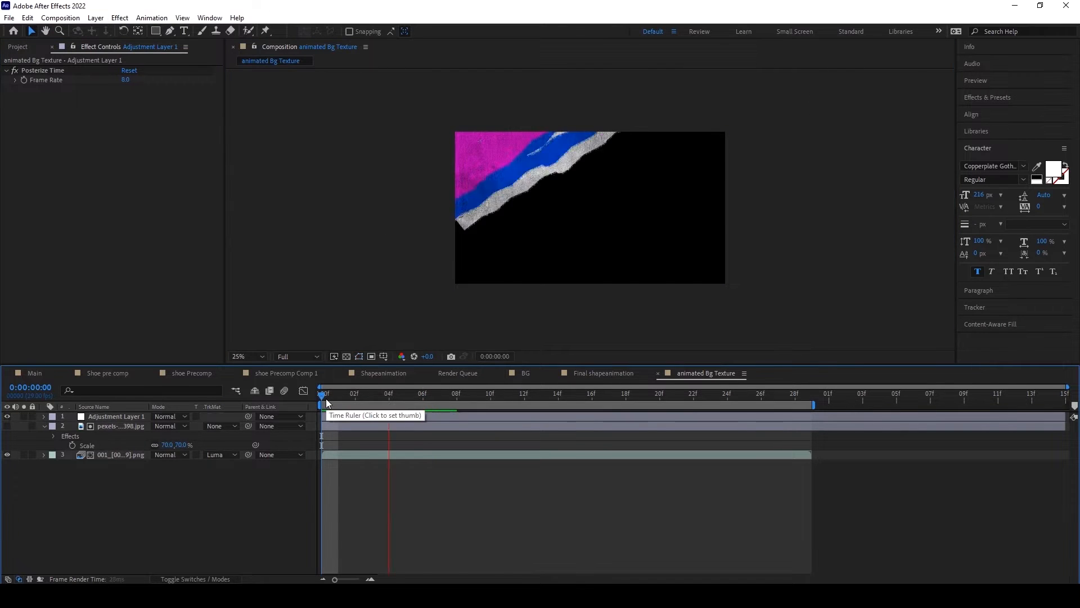
click(337, 396)
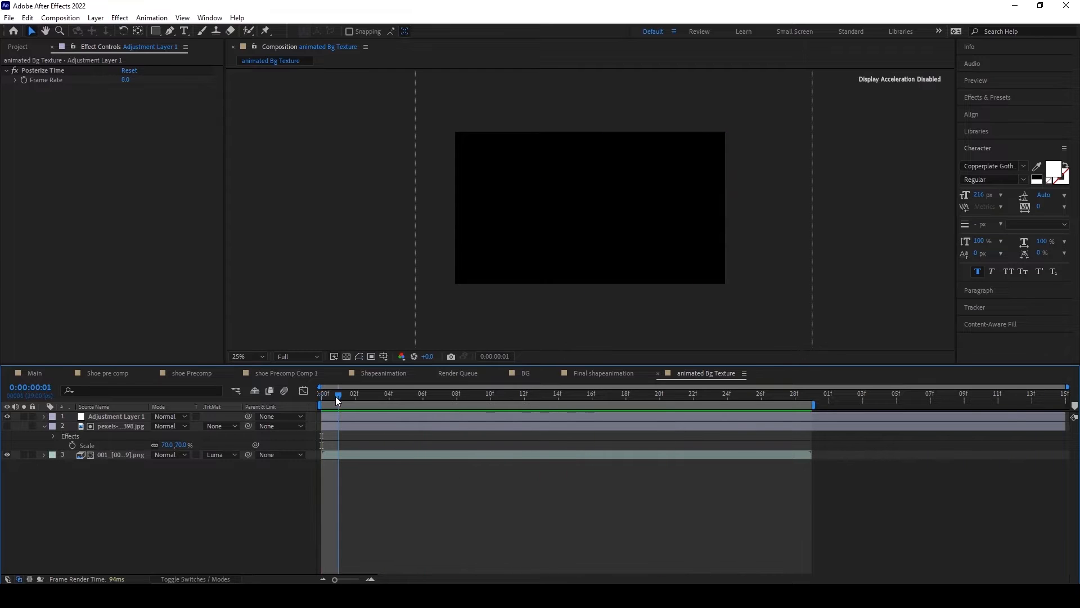
Step: Pre-compose the adjustment layer, the pexels texture and the PNG sequence together, moving all attributes into the new composition
drag(127, 473, 113, 420)
click(97, 19)
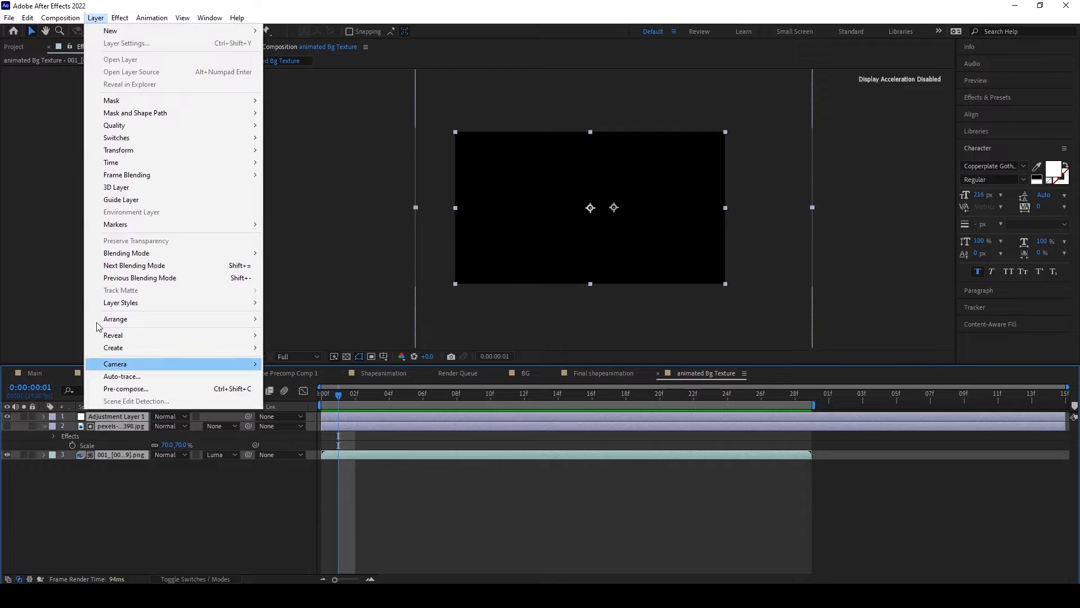
click(115, 390)
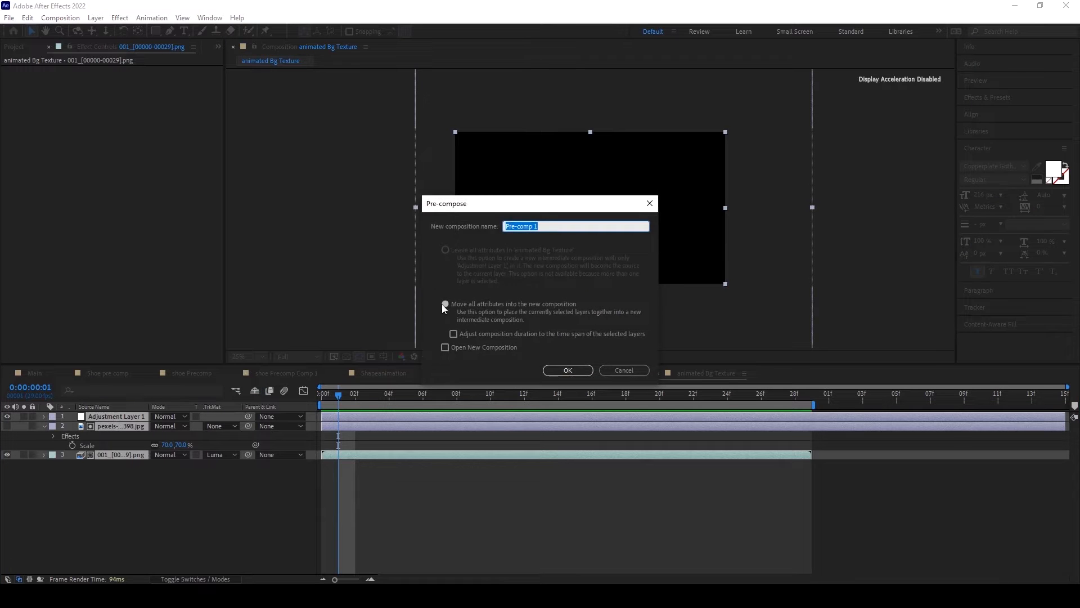
click(445, 304)
click(552, 374)
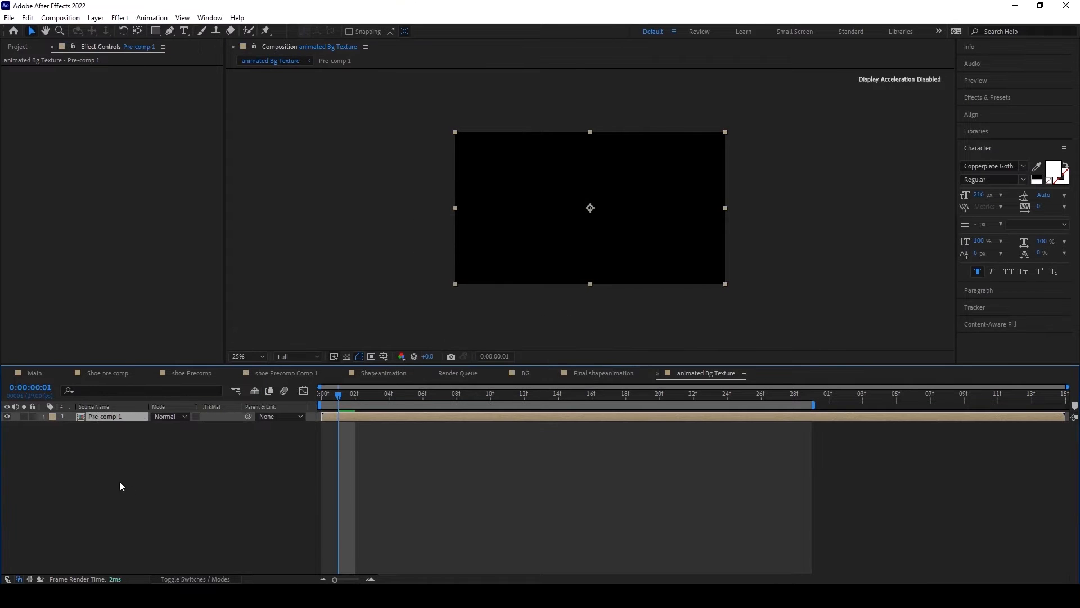
Step: Enable time remapping on the pre-composed layer and scrub through the animation to frame 26
right_click(95, 416)
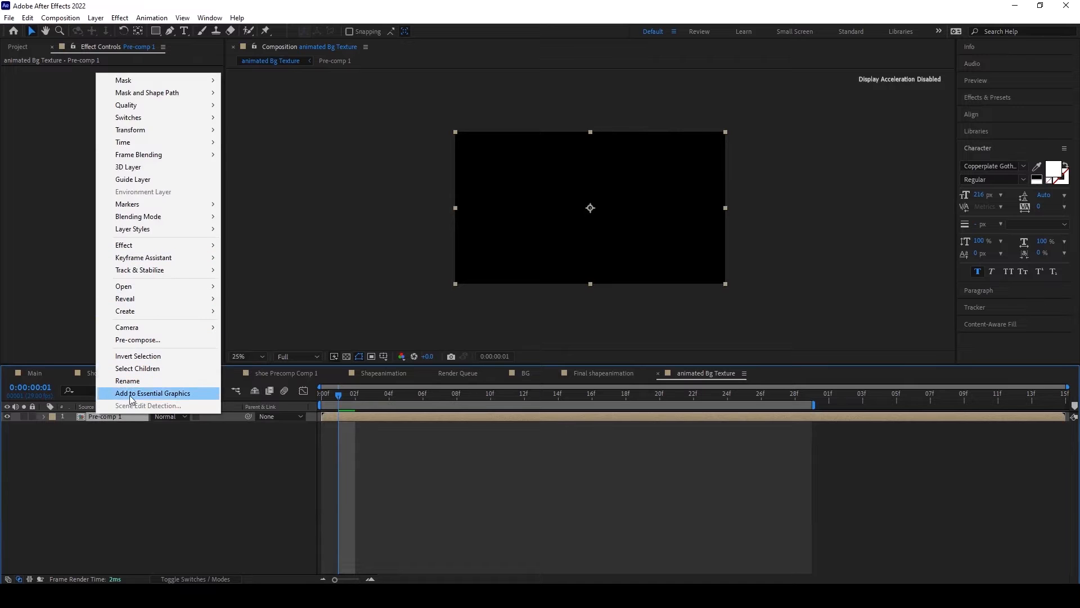
mouse_move(161, 143)
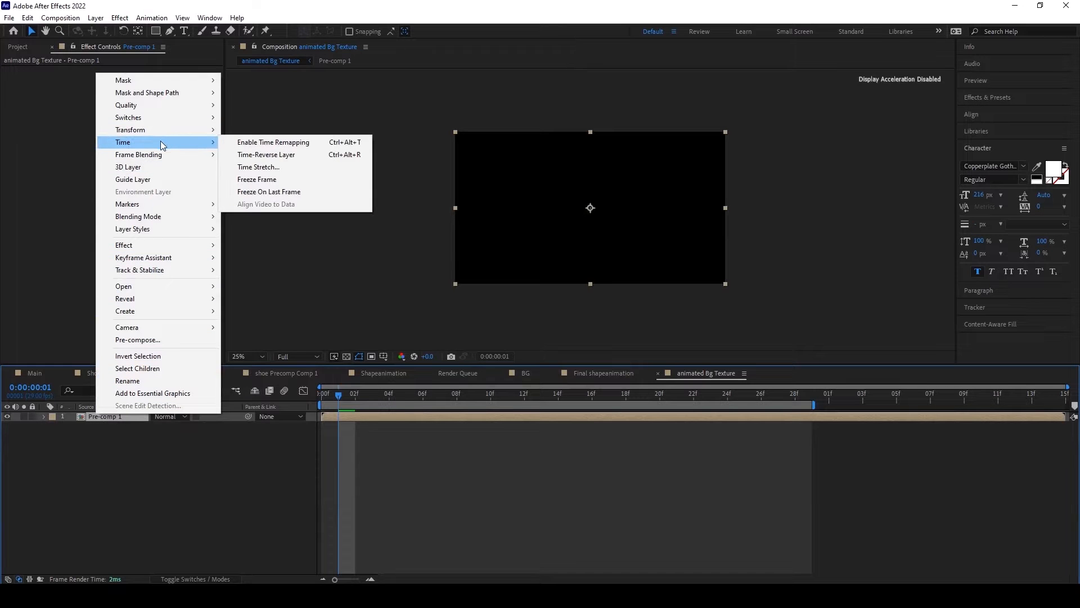
click(270, 143)
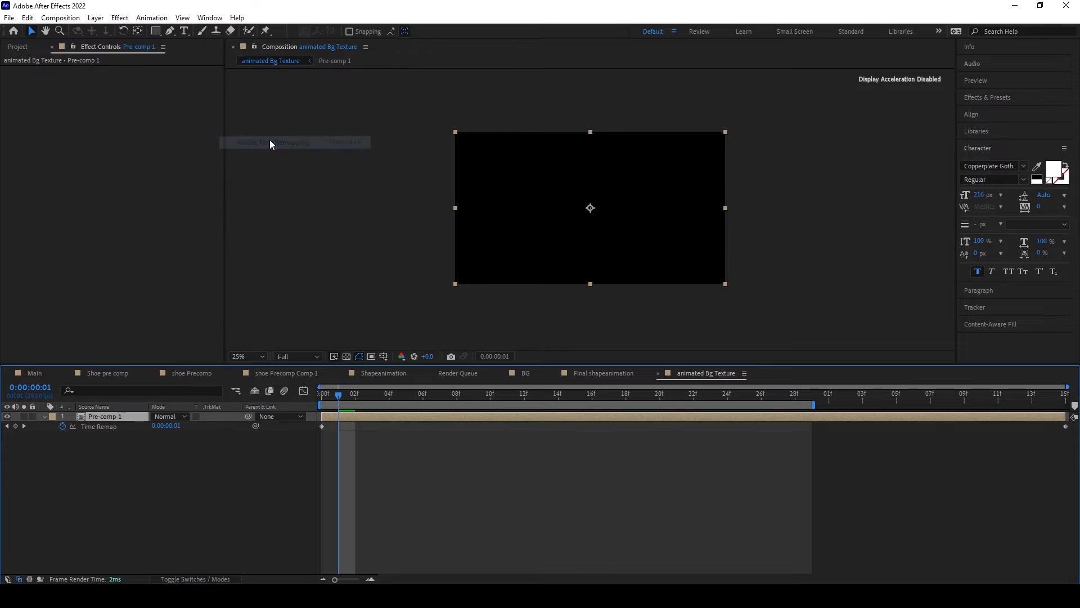
drag(326, 398, 759, 393)
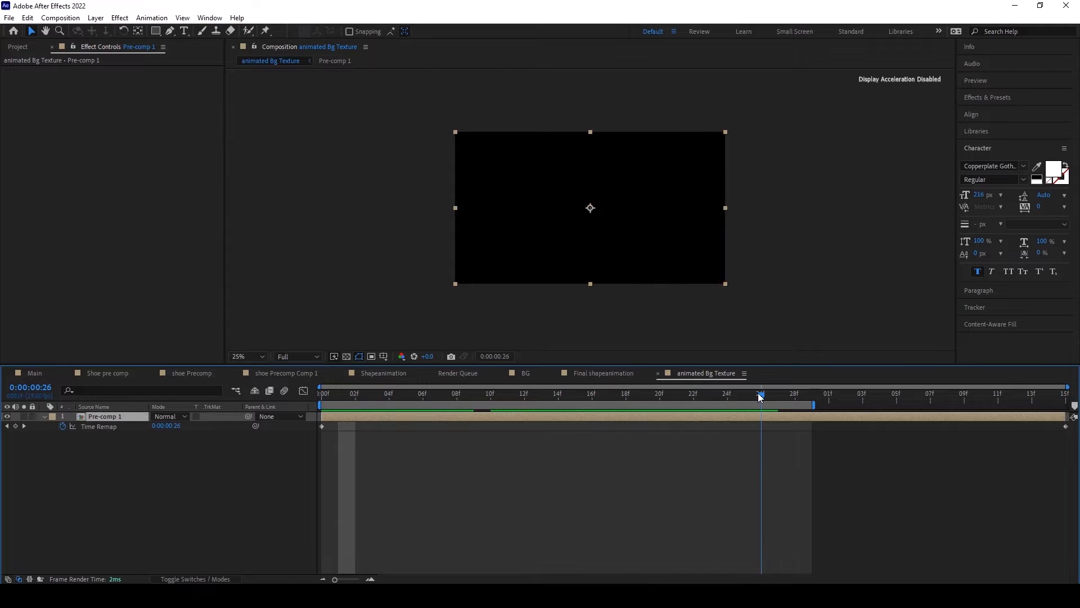
Step: Set the duration of the animated Bg Texture composition to 0:00:11:15
click(61, 18)
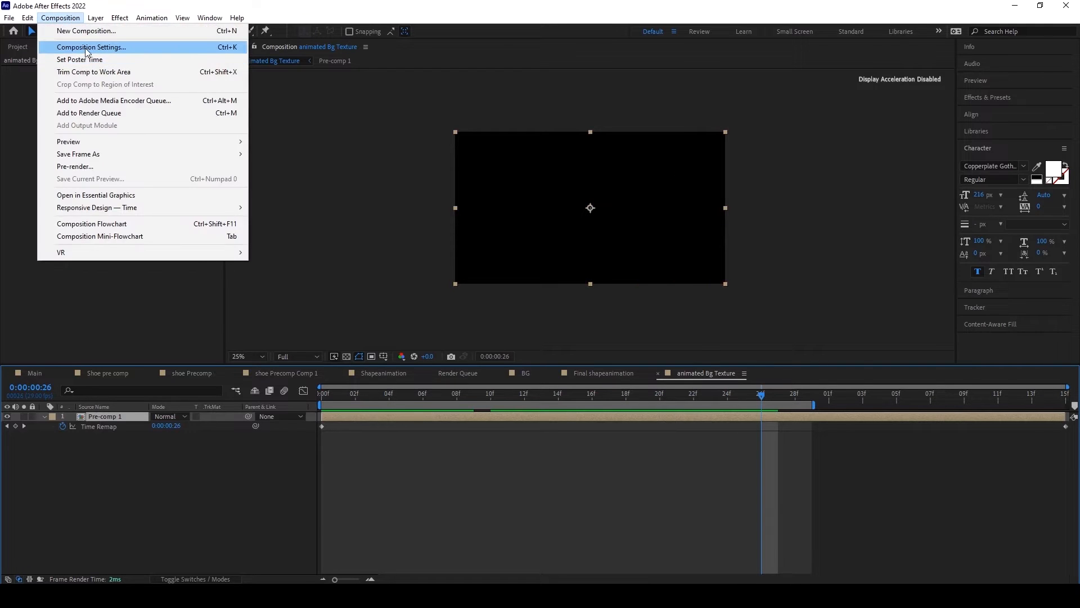
click(87, 47)
click(361, 283)
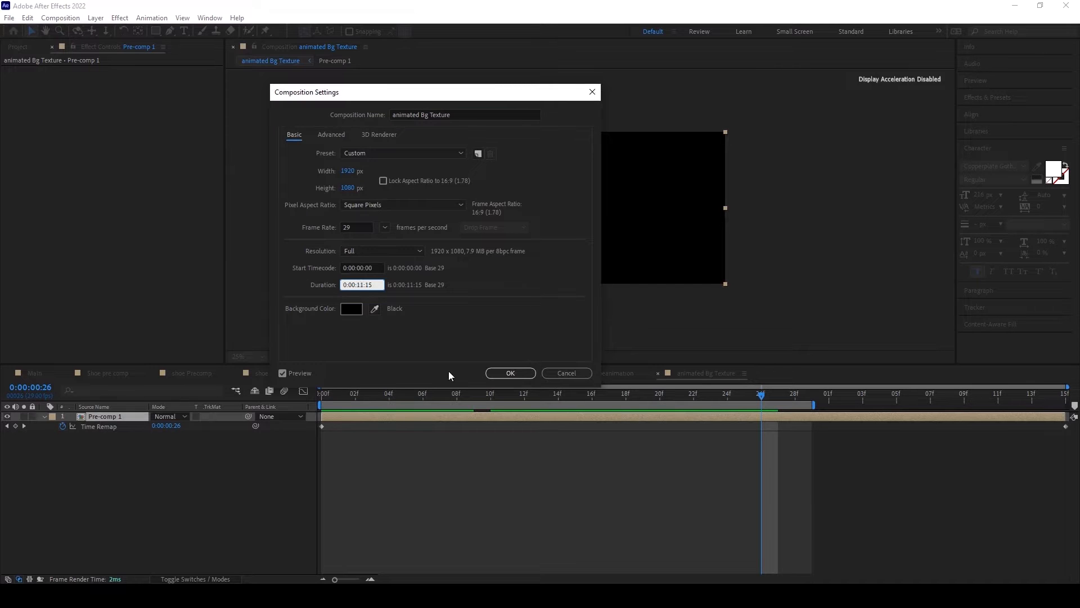
click(511, 373)
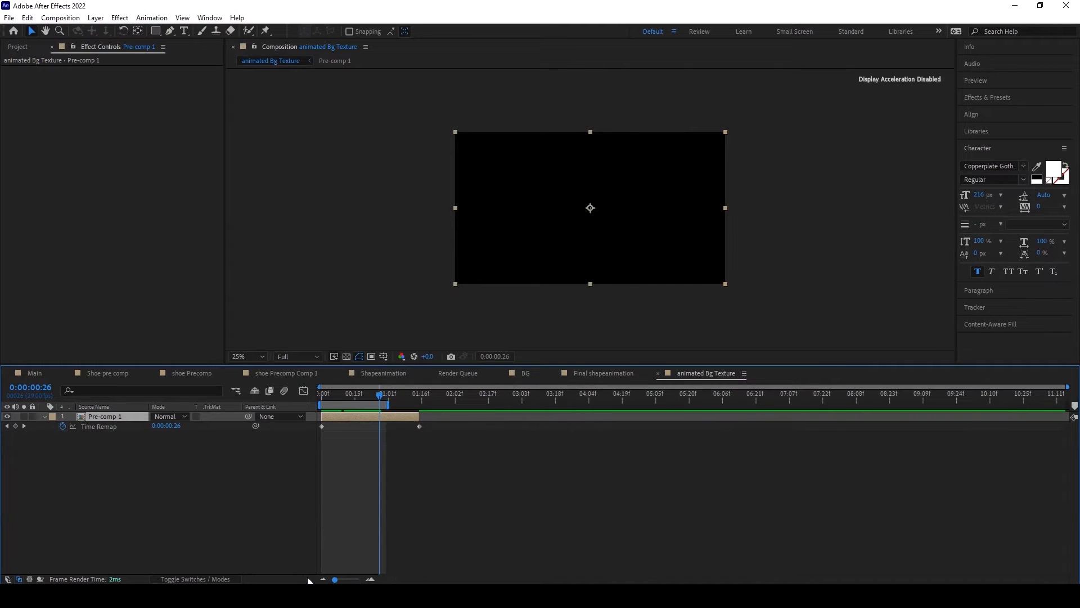
Step: Extend the pre-composed layer to the composition's end and the work area nearly as far, and scrub through the lengthened timeline
drag(390, 404, 840, 346)
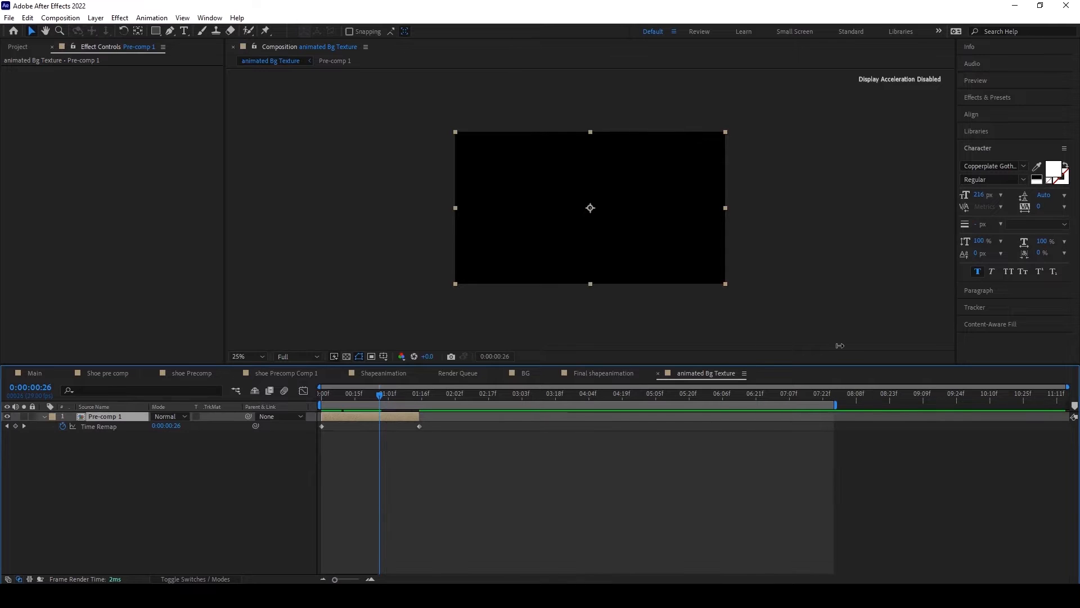
drag(385, 395, 1069, 416)
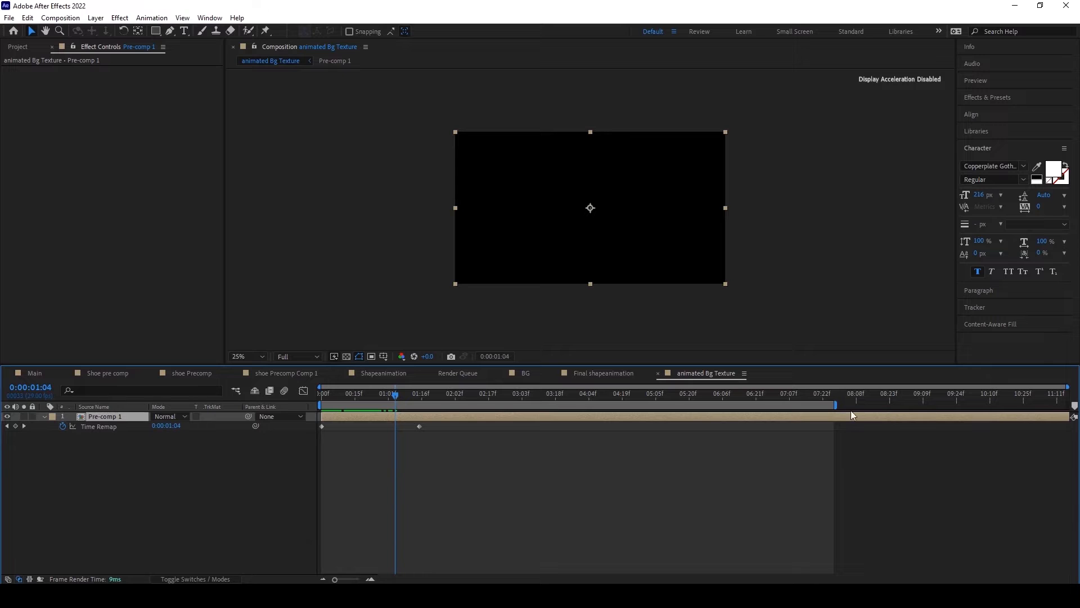
drag(833, 405, 1047, 404)
drag(394, 394, 691, 394)
drag(769, 393, 352, 386)
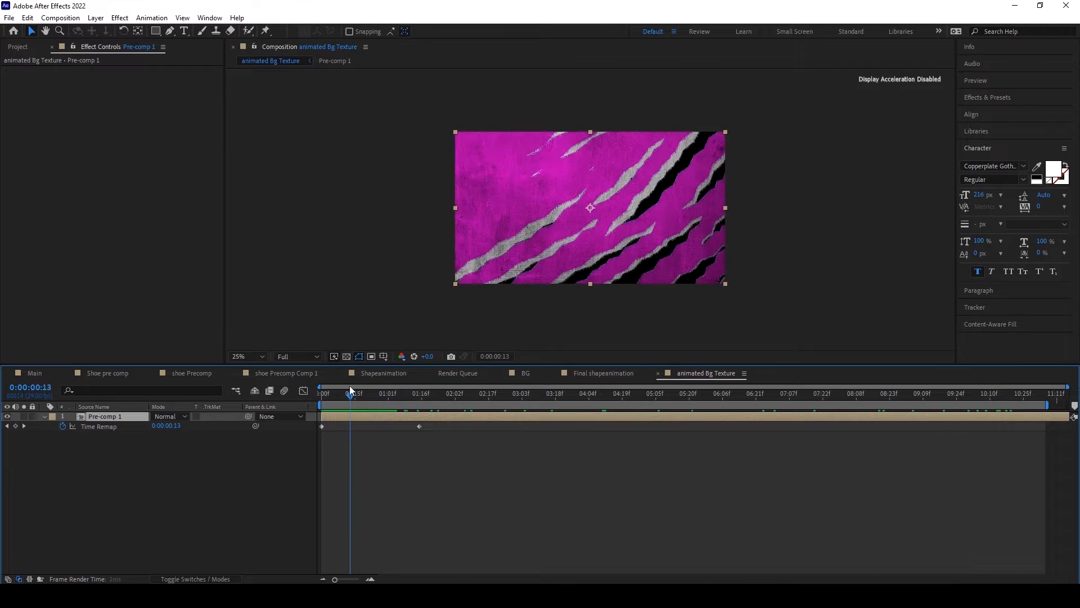
Step: Add the expression loopOut(type = "cycle", numKeyframes = 0) to the pre-composed layer's Time Remap property
alt+click(63, 427)
key(BackSpace)
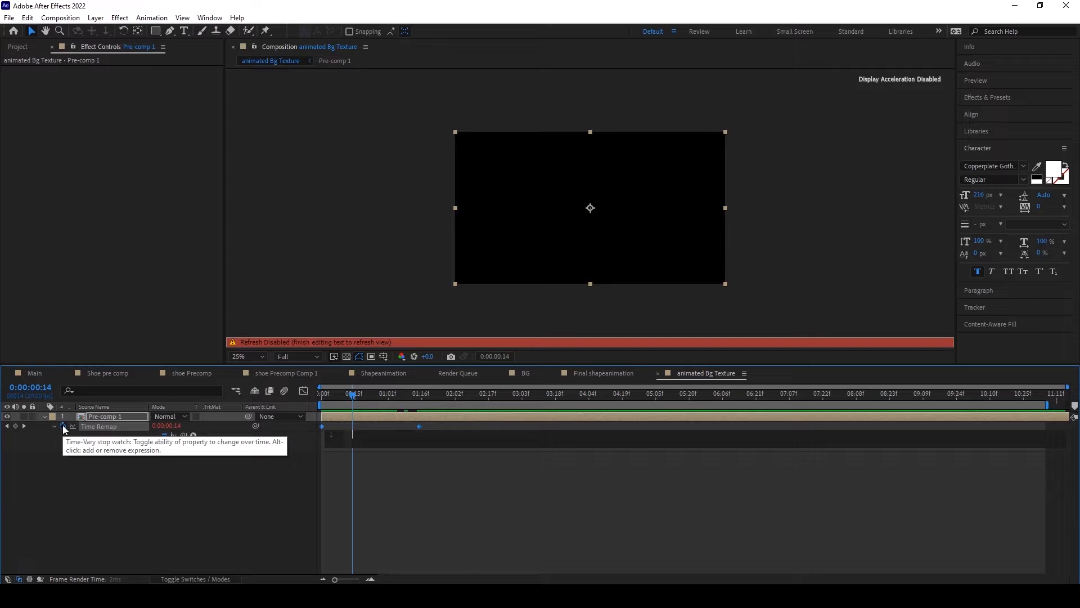
click(194, 436)
mouse_move(230, 368)
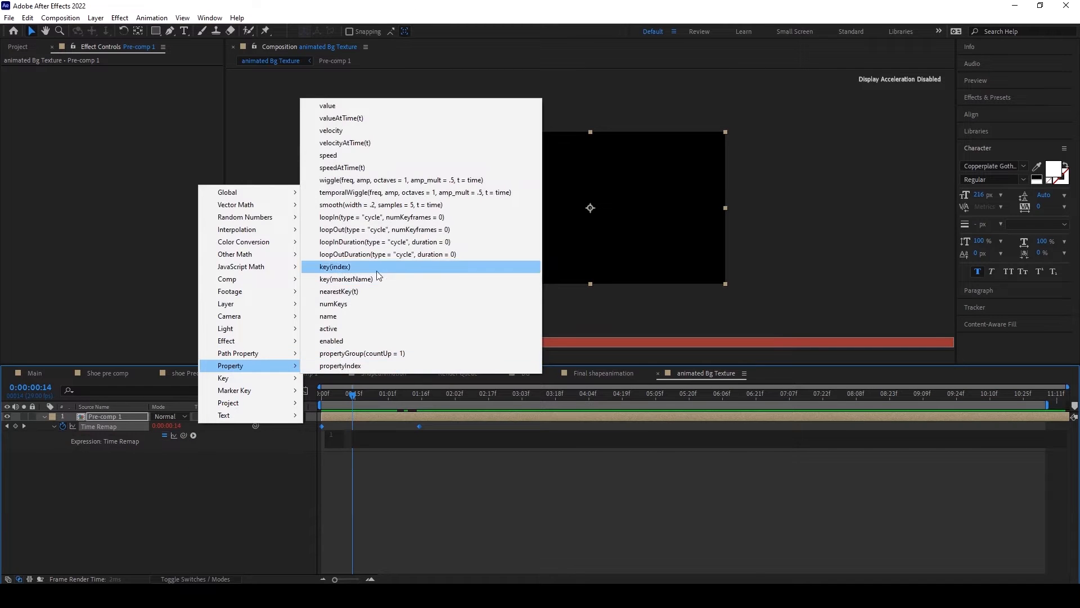
click(373, 229)
click(412, 487)
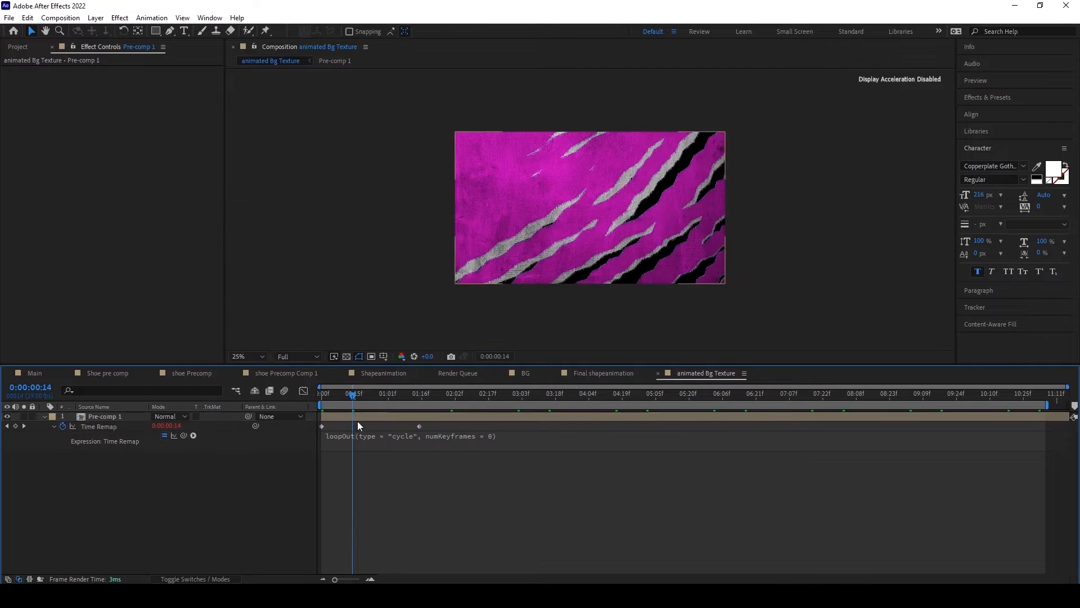
Step: Preview the looped texture animation from near the start of the timeline
click(325, 398)
key(space)
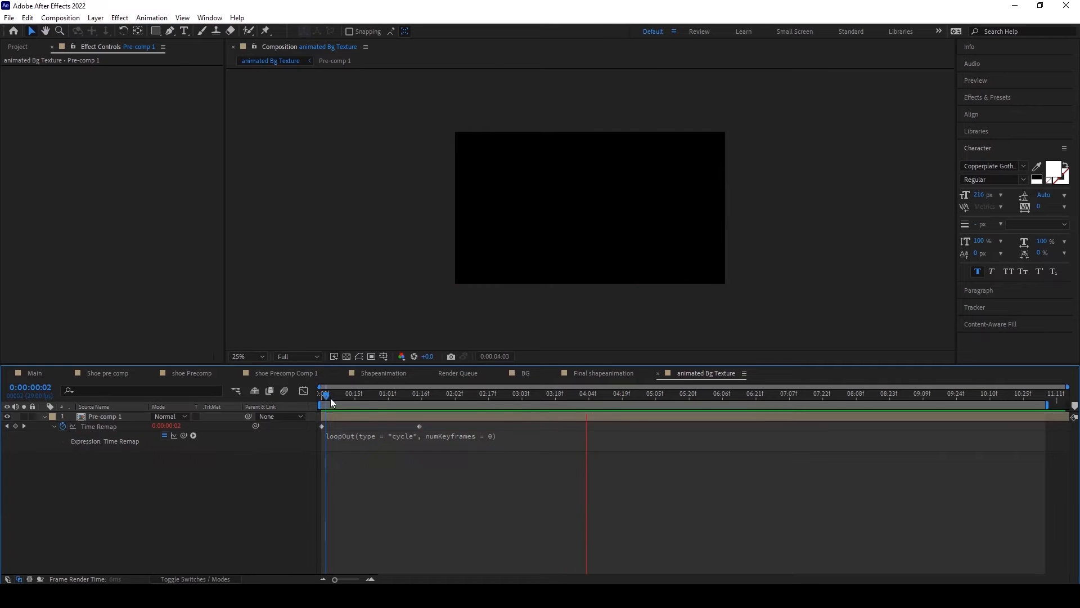
click(349, 394)
Step: Open the Main composition, find the animated Bg Texture composition by searching the project for "ani", and add it as a layer
click(35, 373)
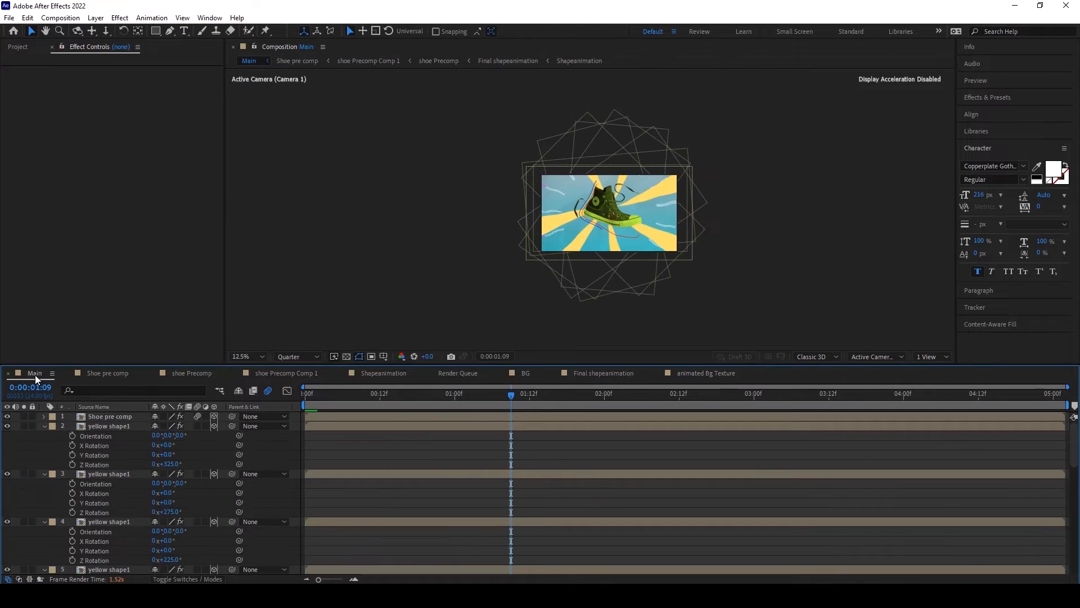
click(17, 47)
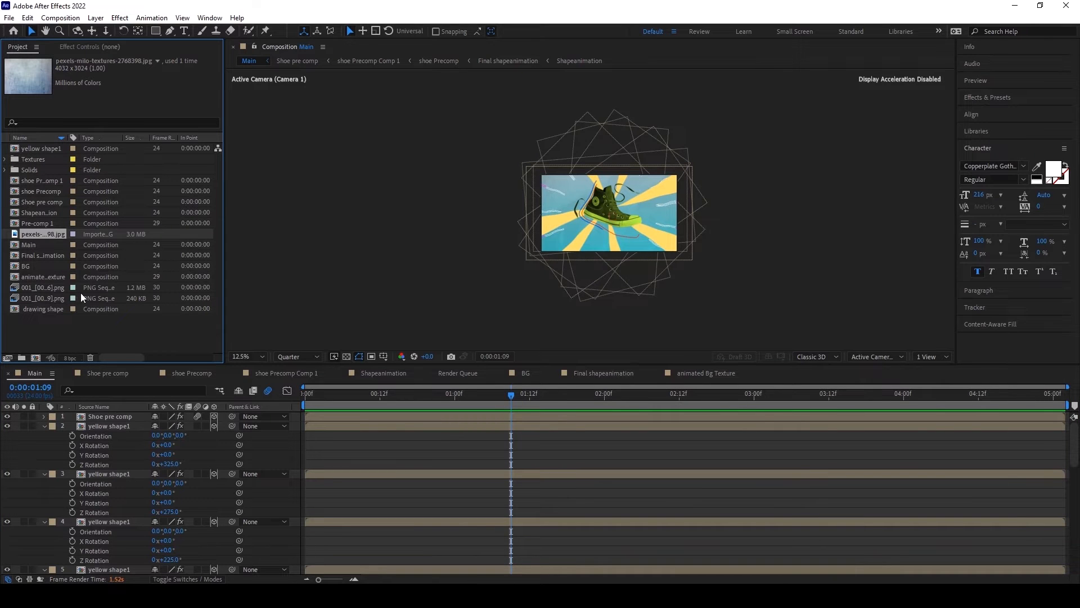
click(47, 123)
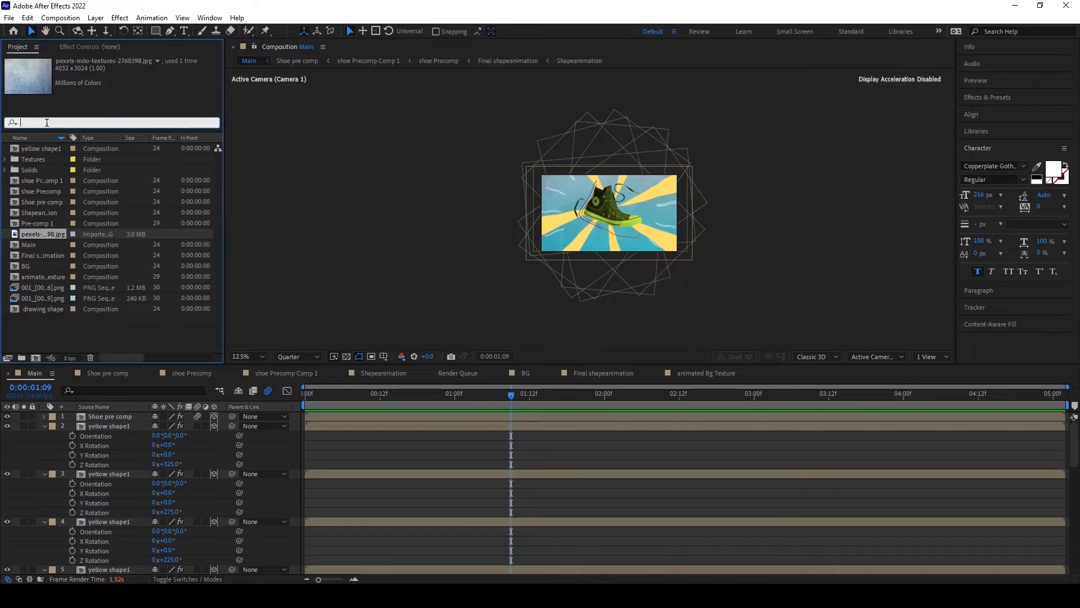
text(ani)
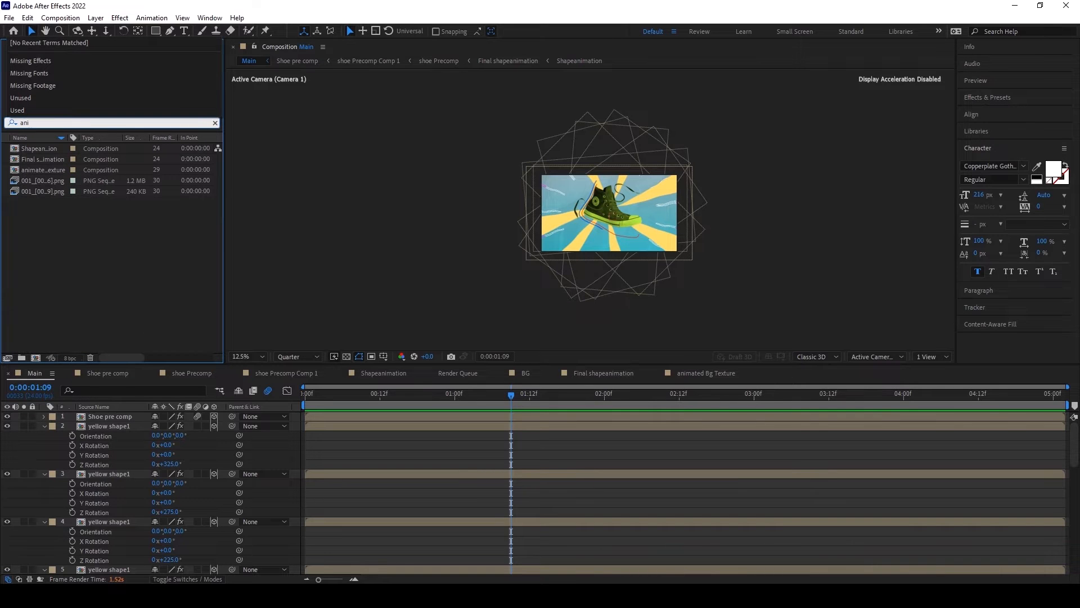
drag(43, 169, 612, 209)
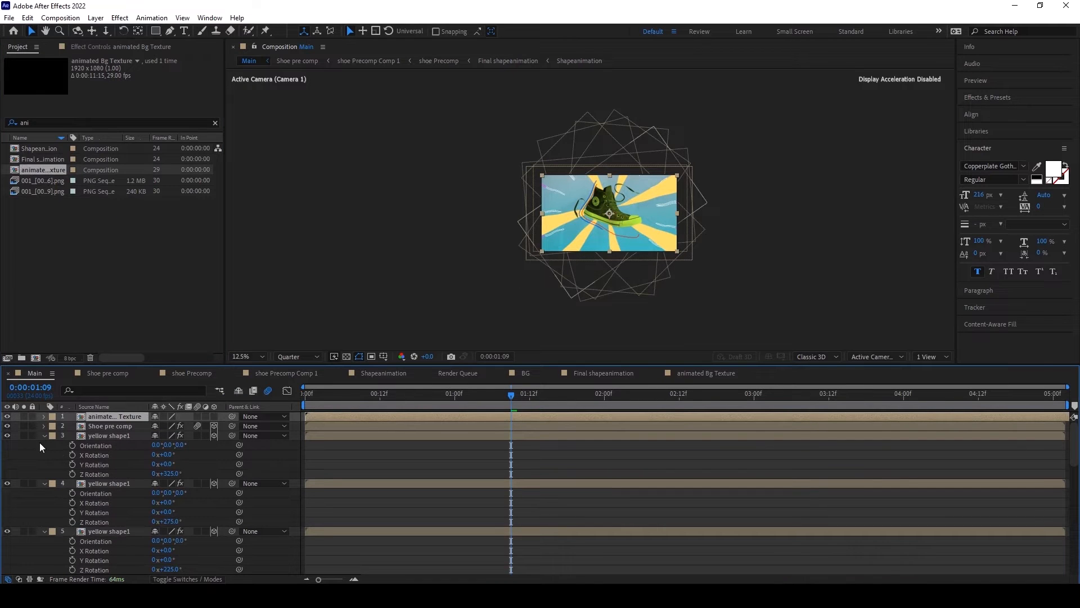
Step: Collapse the expanded properties of all the yellow shape1 layers in the Main composition
click(45, 436)
click(45, 445)
click(44, 455)
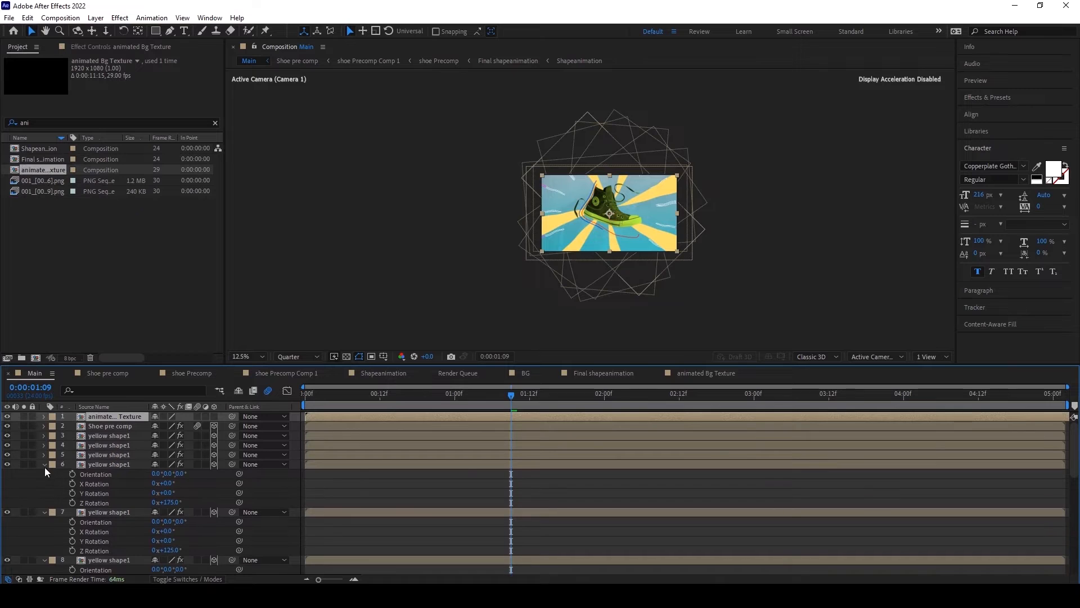
click(45, 465)
click(46, 474)
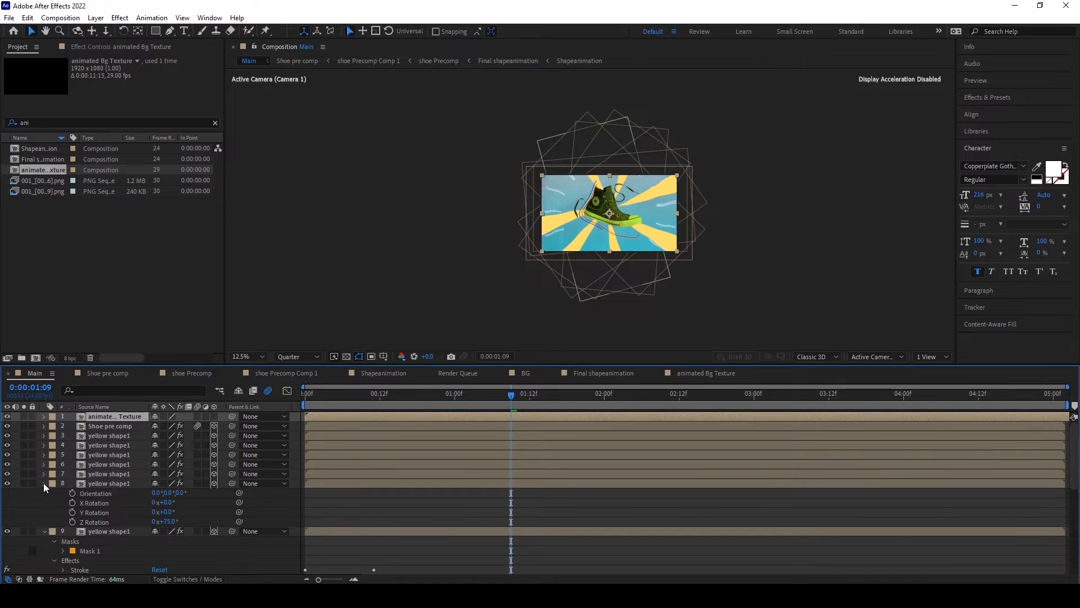
click(43, 483)
click(45, 492)
Step: Move the animated Bg Texture layer directly below the last yellow shape1 layer and check the composite at 0:00:00:10
drag(107, 415, 100, 528)
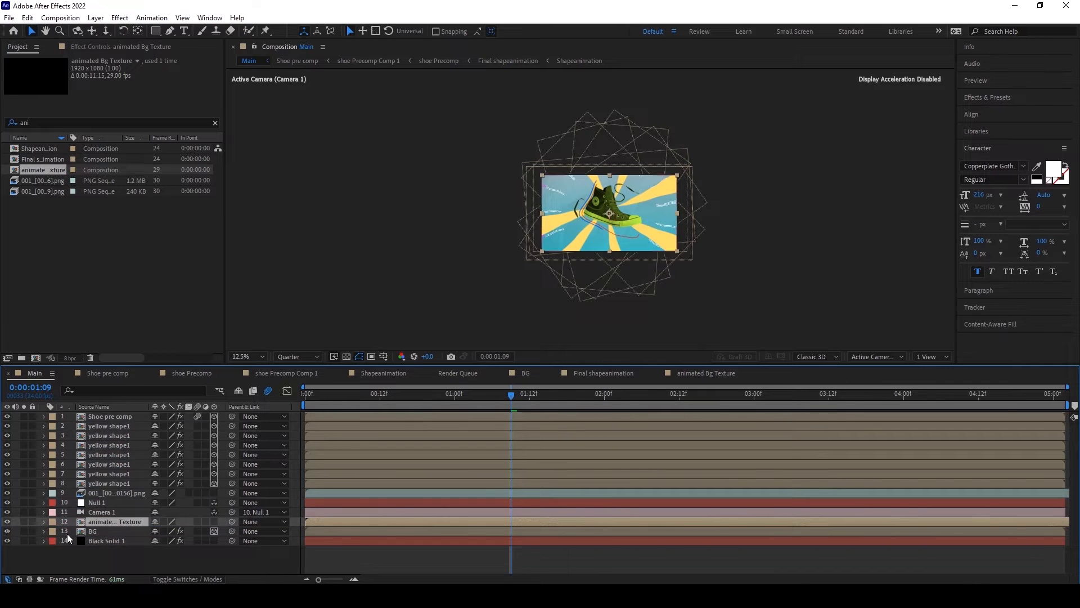
drag(94, 523, 97, 488)
drag(309, 394, 367, 393)
scroll(613, 249, up, 1)
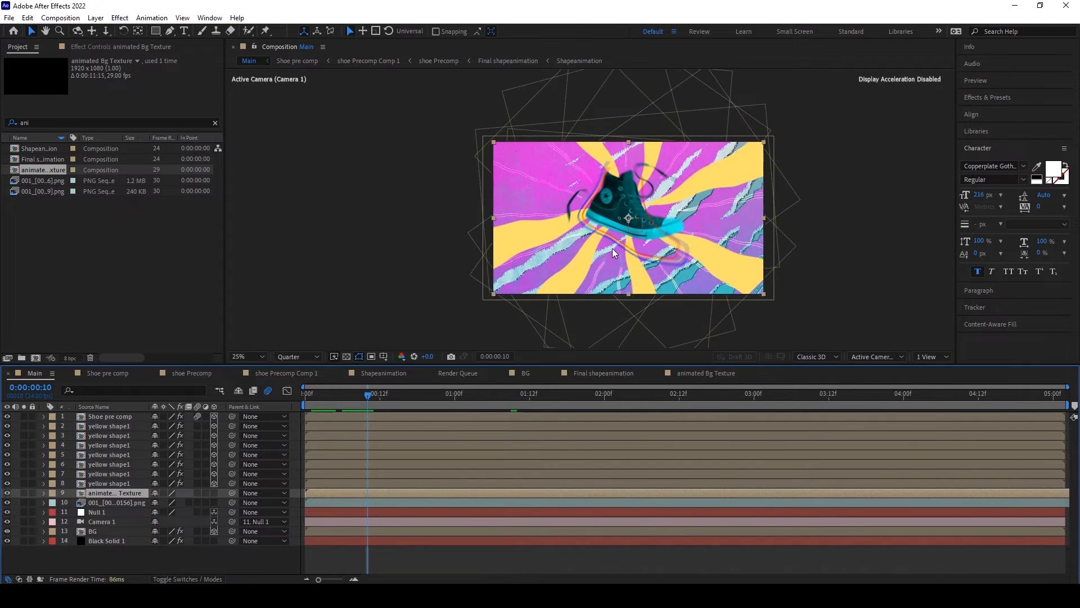
scroll(612, 248, up, 1)
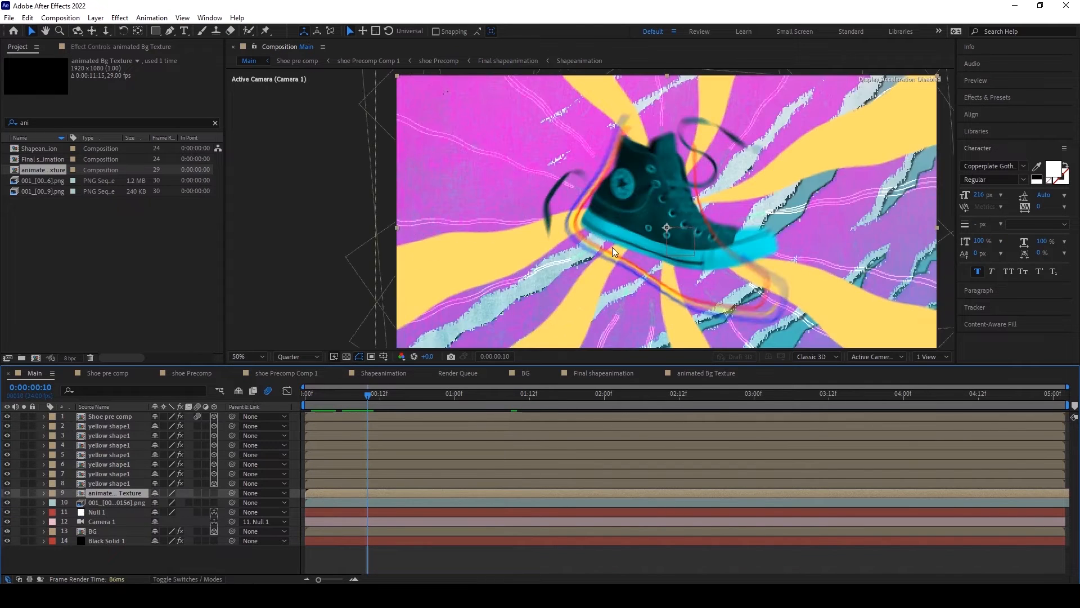
Step: Set the animated Bg Texture layer's blending mode to Multiply and preview the Main composition from the start
click(191, 580)
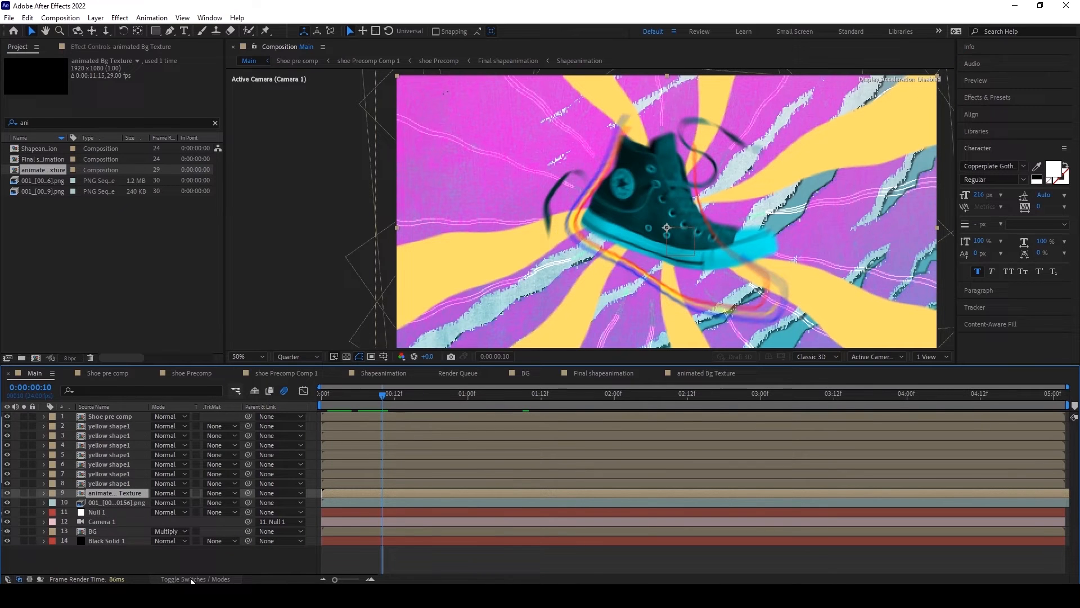
click(162, 493)
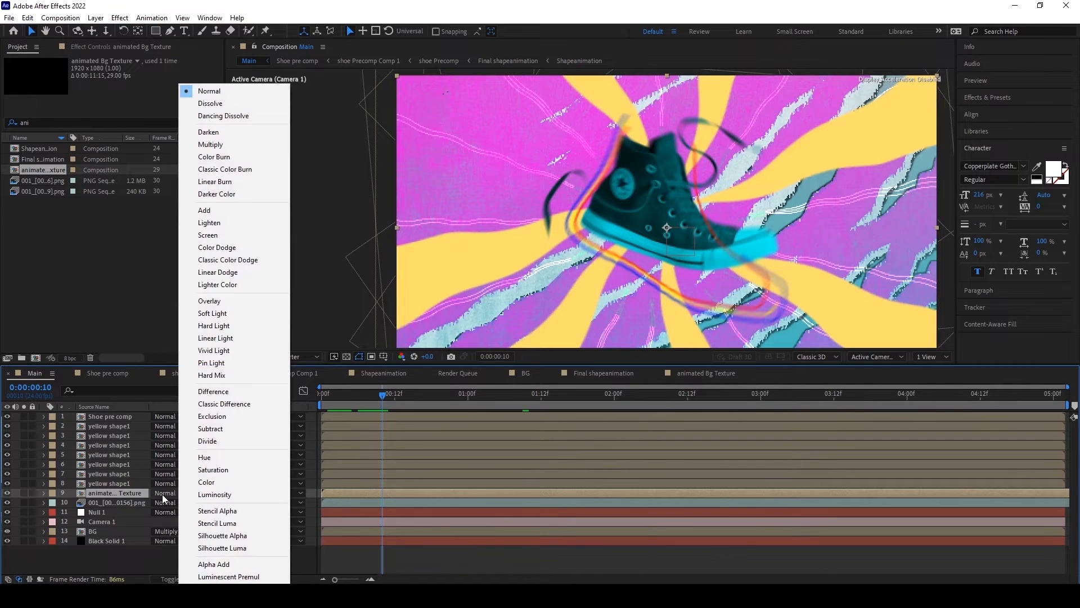
click(230, 145)
key(comma)
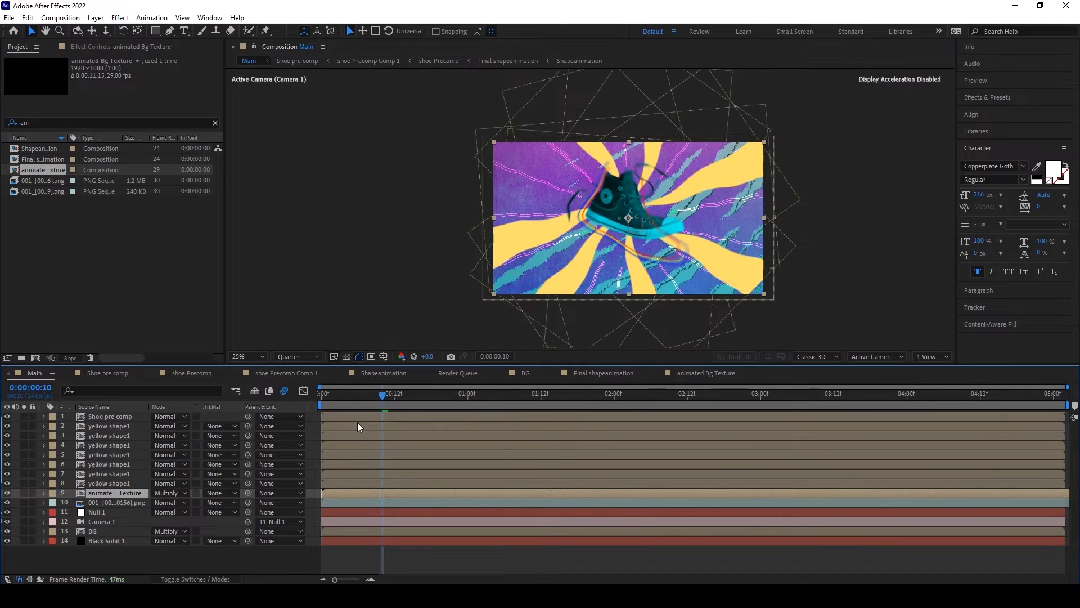
key(Home)
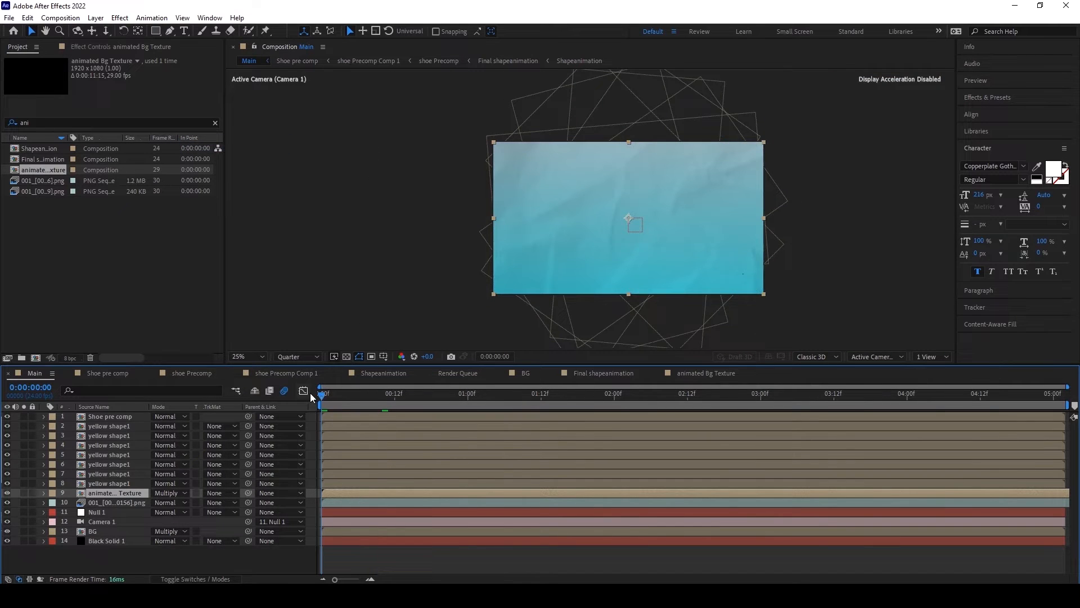
key(space)
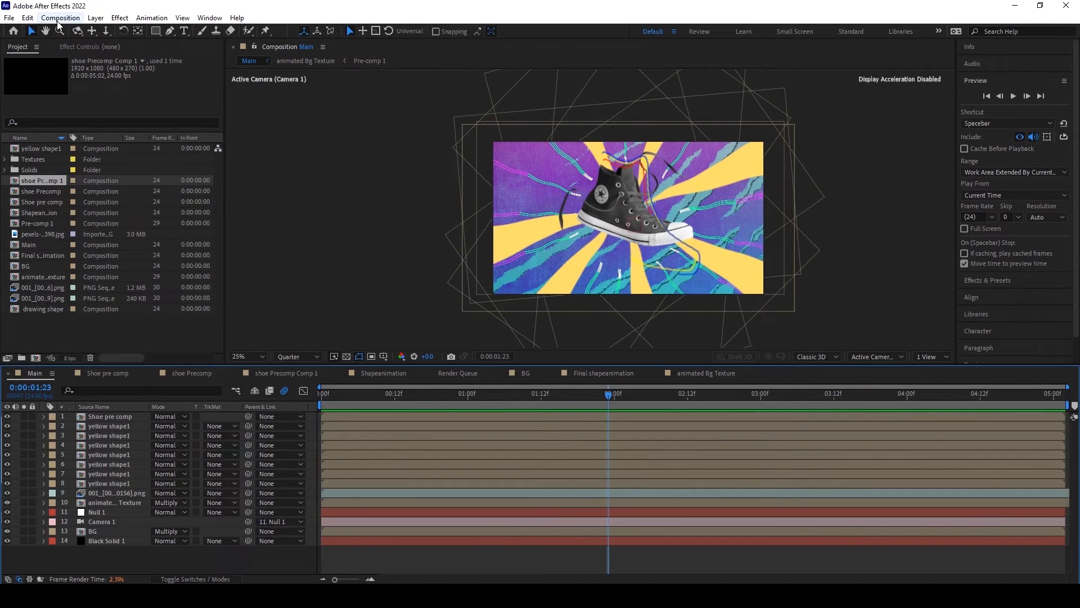
Step: Create a new 1920 x 1080 composition named "Text Manin Comp" at 29 fps with a duration of 0:00:11:15
click(60, 18)
click(66, 36)
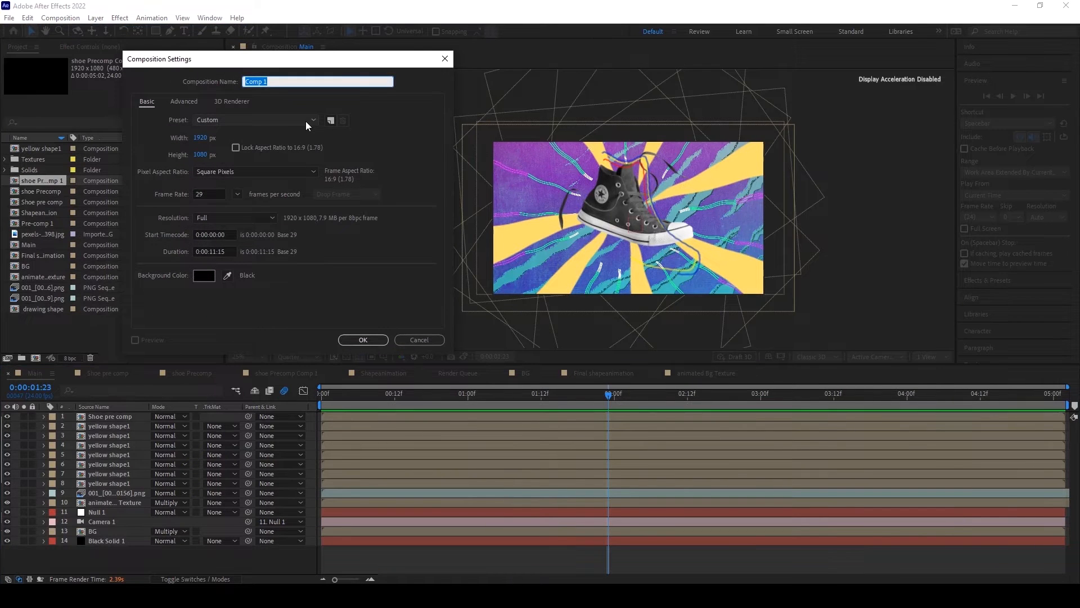
text(Text Manin)
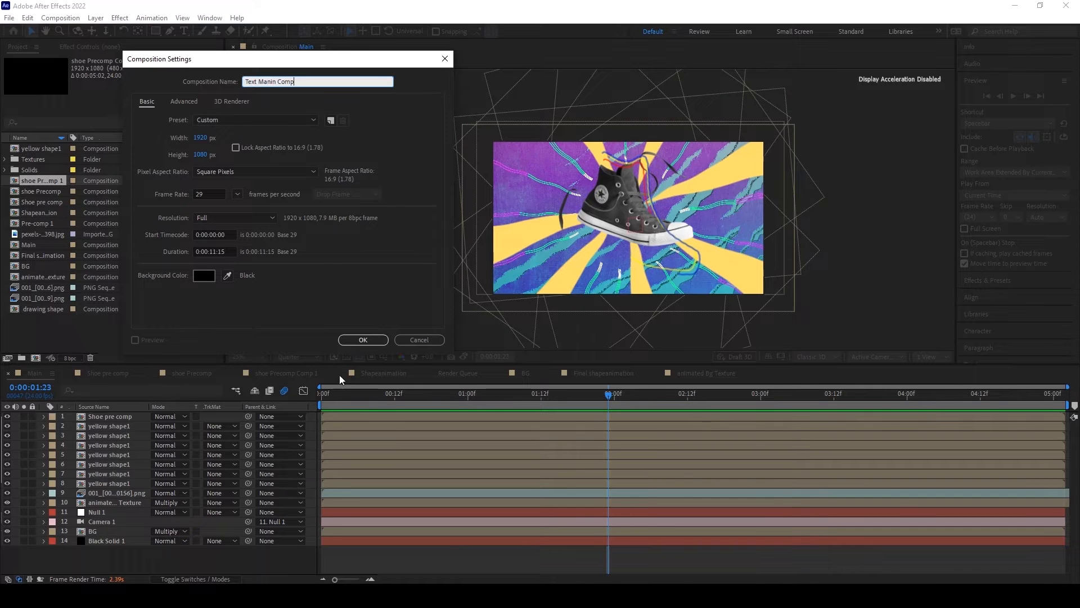
click(363, 340)
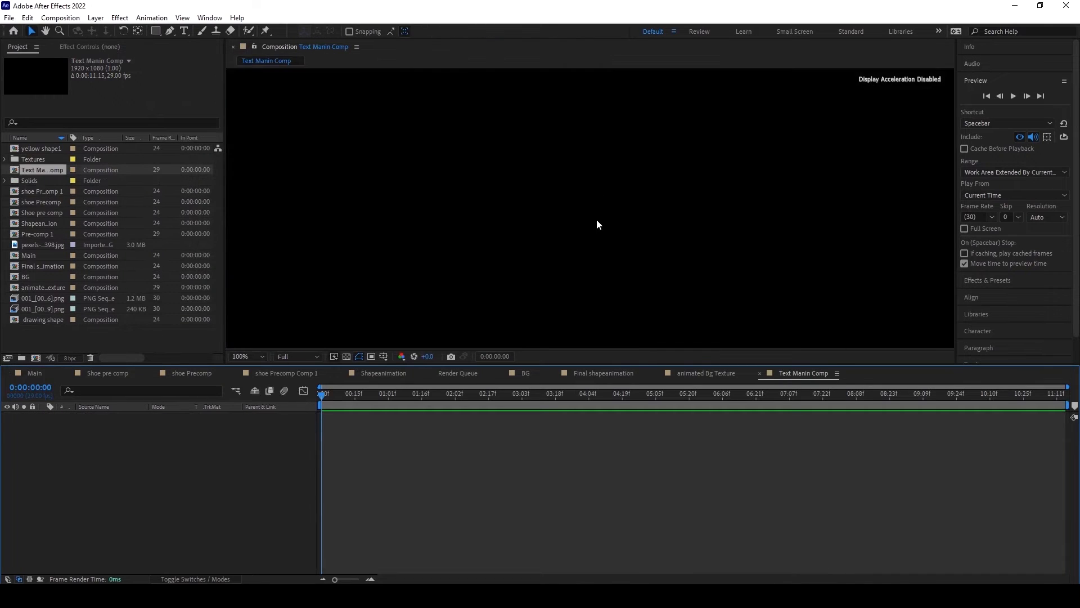
scroll(597, 220, down, 4)
scroll(597, 220, up, 3)
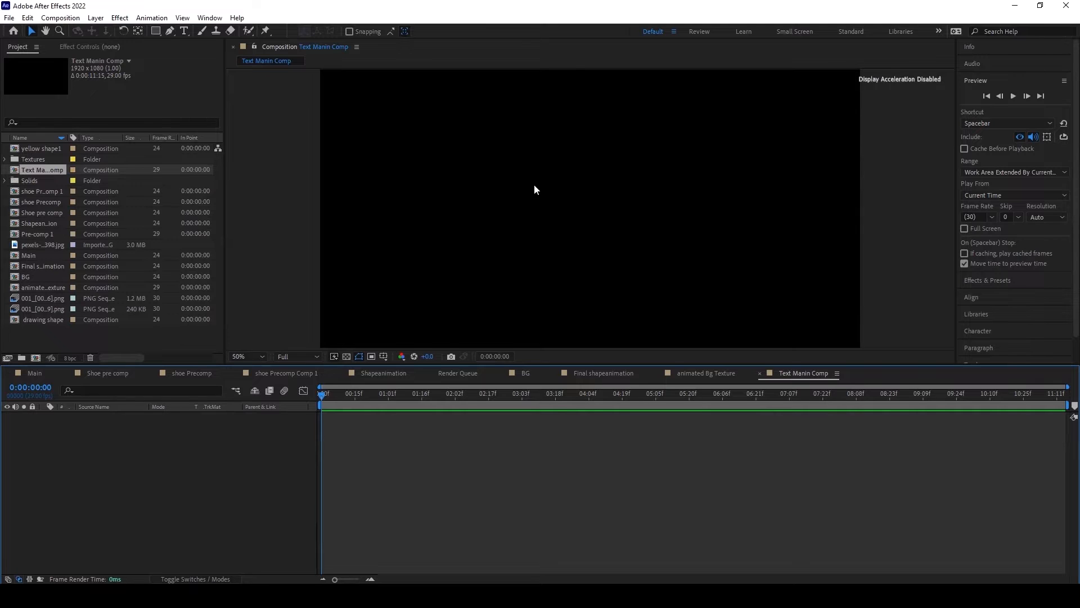
Step: Draw a two-point, nearly horizontal line across the middle of the composition with the Pen tool
click(169, 31)
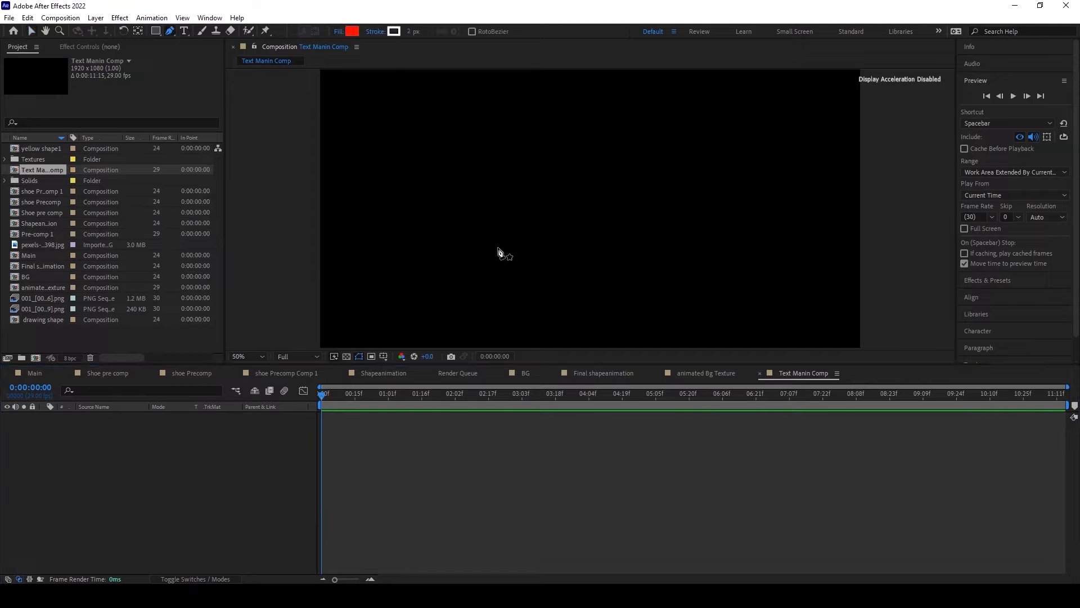
click(484, 213)
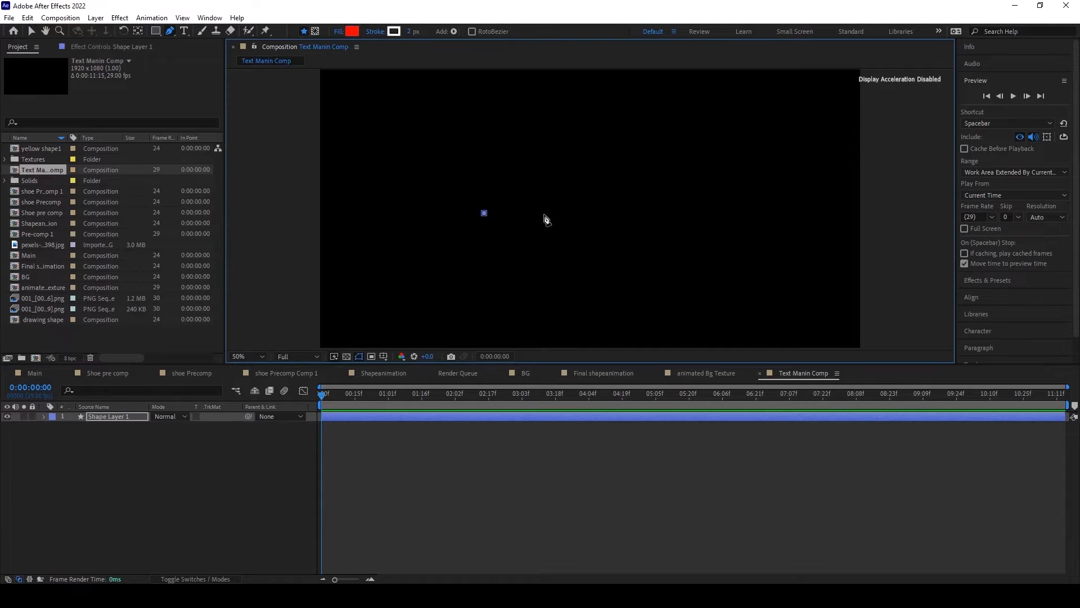
click(637, 212)
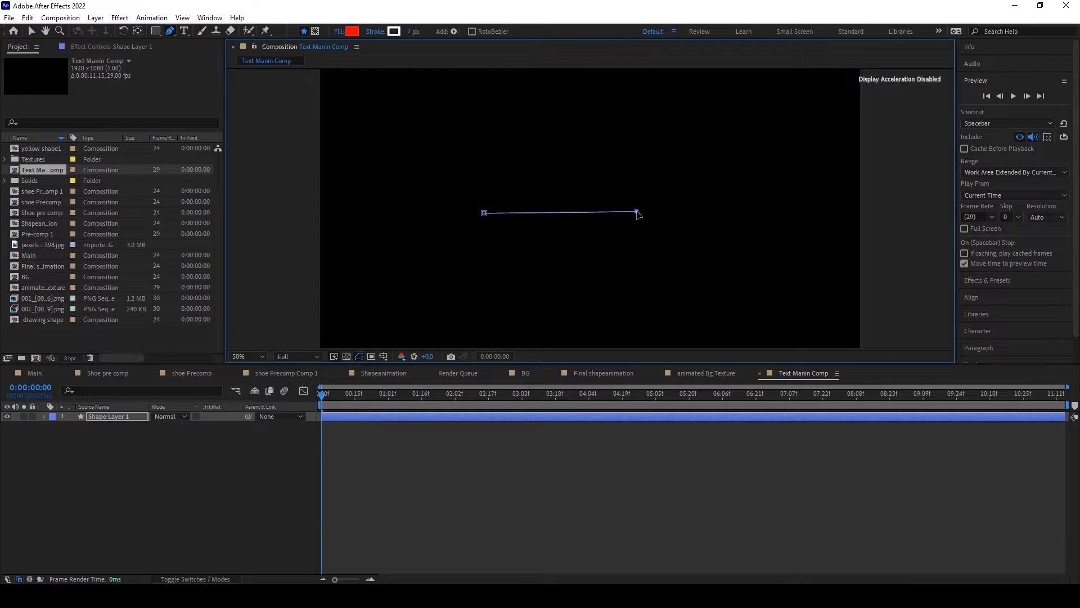
Step: Hide Fill 1 of the line shape and set its Stroke 1 width to 132
click(44, 416)
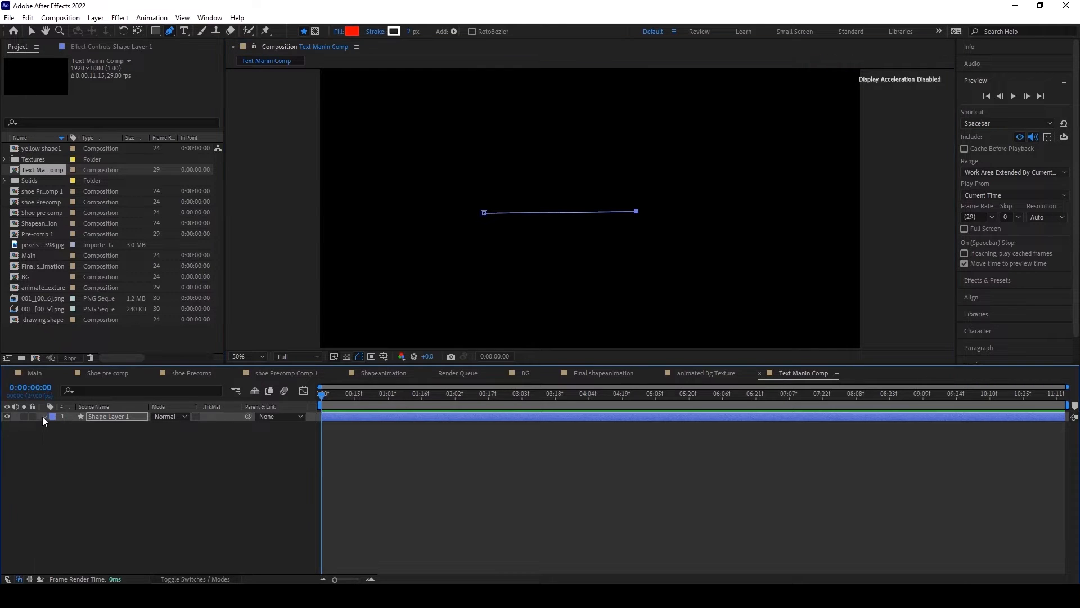
click(54, 427)
click(62, 437)
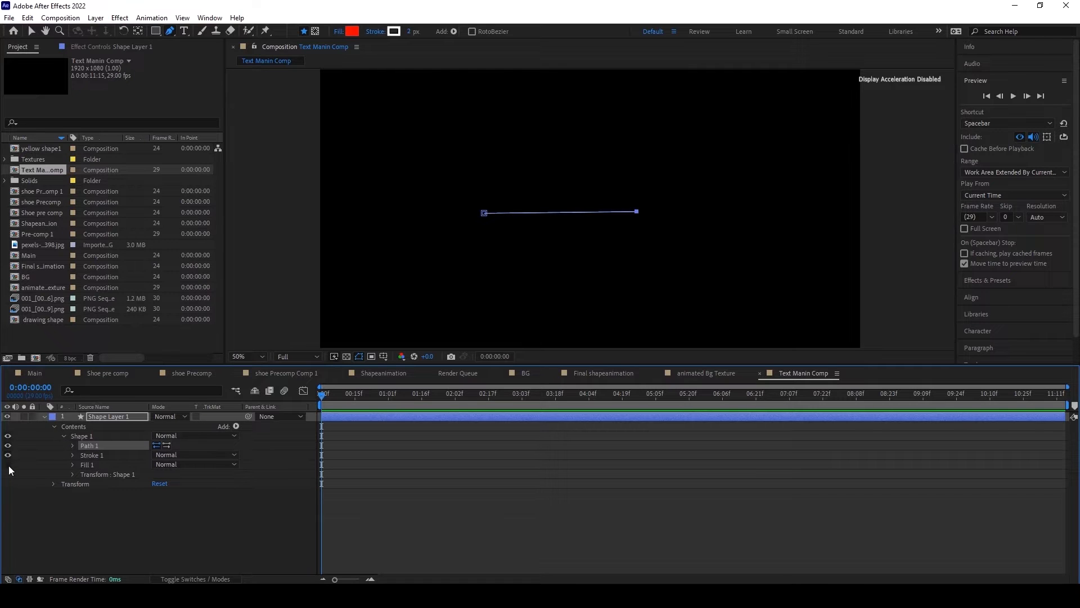
click(72, 455)
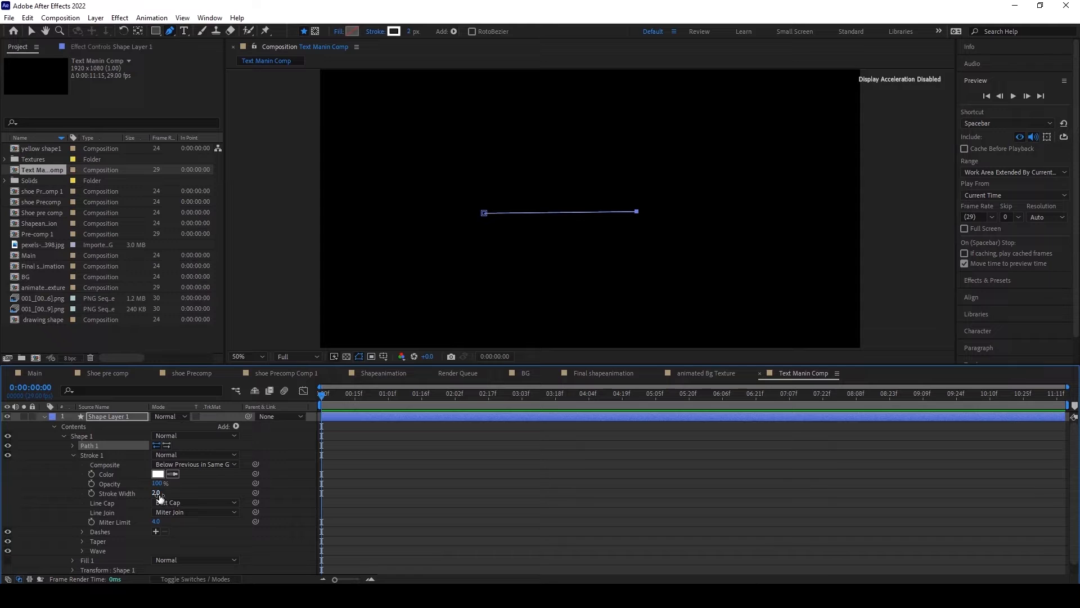
drag(157, 493, 221, 487)
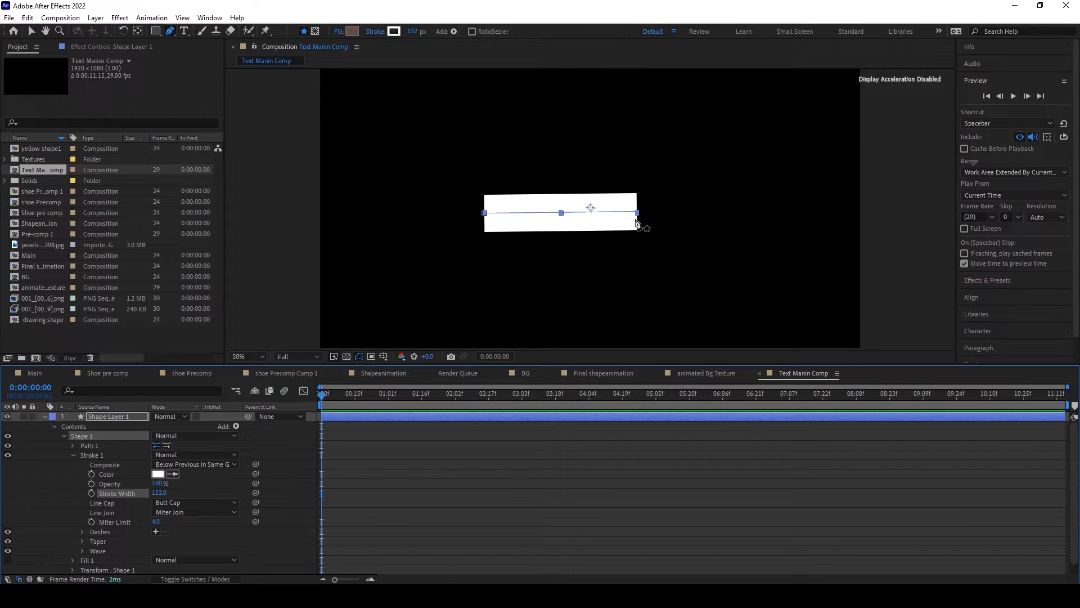
Step: Level the line by nudging its right end point, and give the stroke a Round Cap
drag(637, 212, 638, 213)
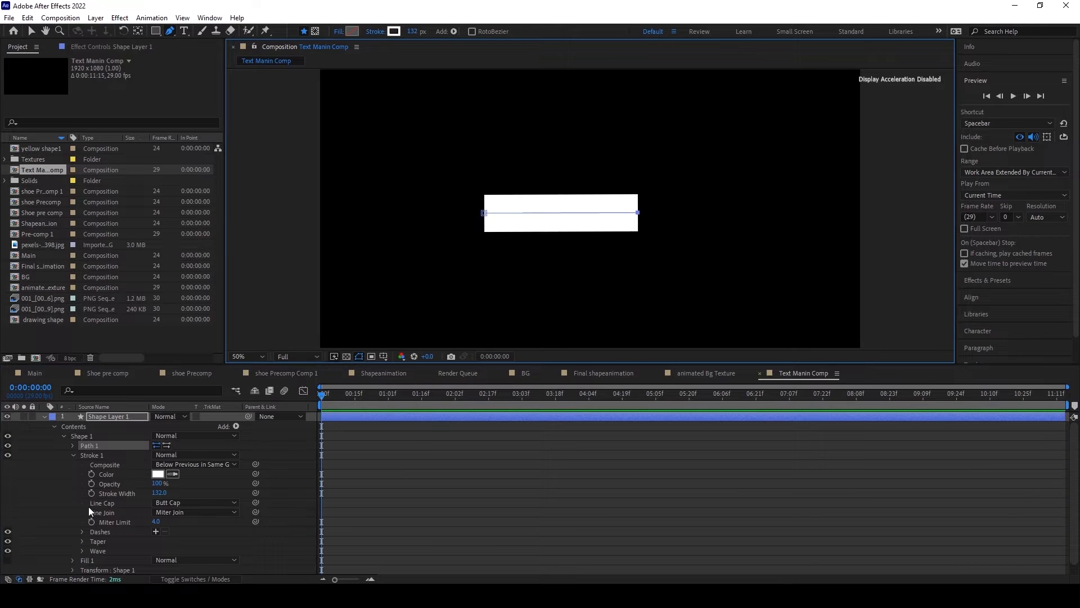
click(181, 503)
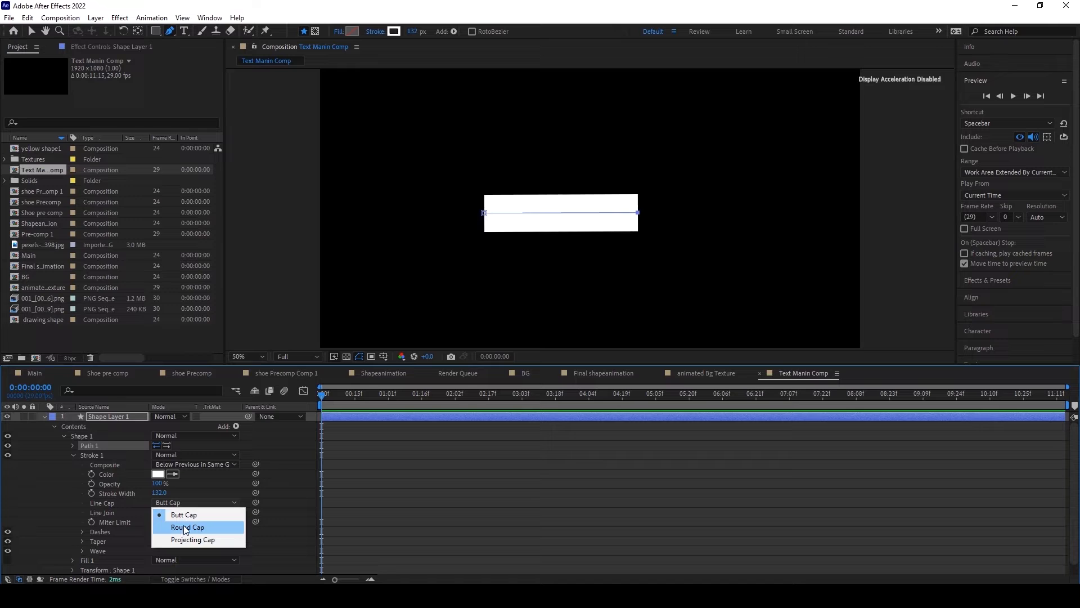
click(185, 527)
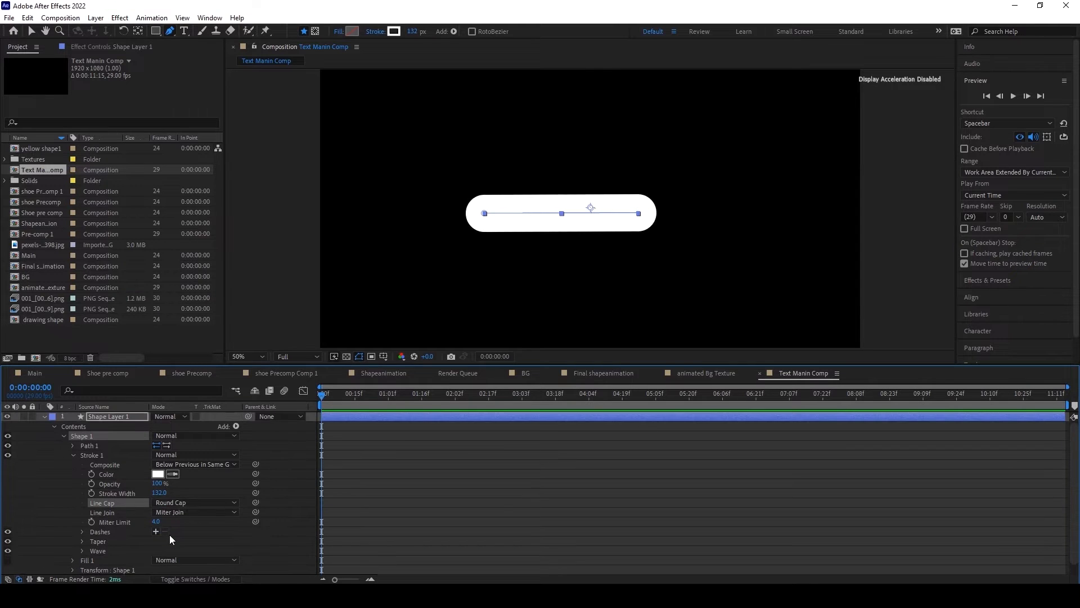
Step: Set the Skew in Shape 1's transform properties to 11
scroll(161, 529, down, 1)
click(54, 569)
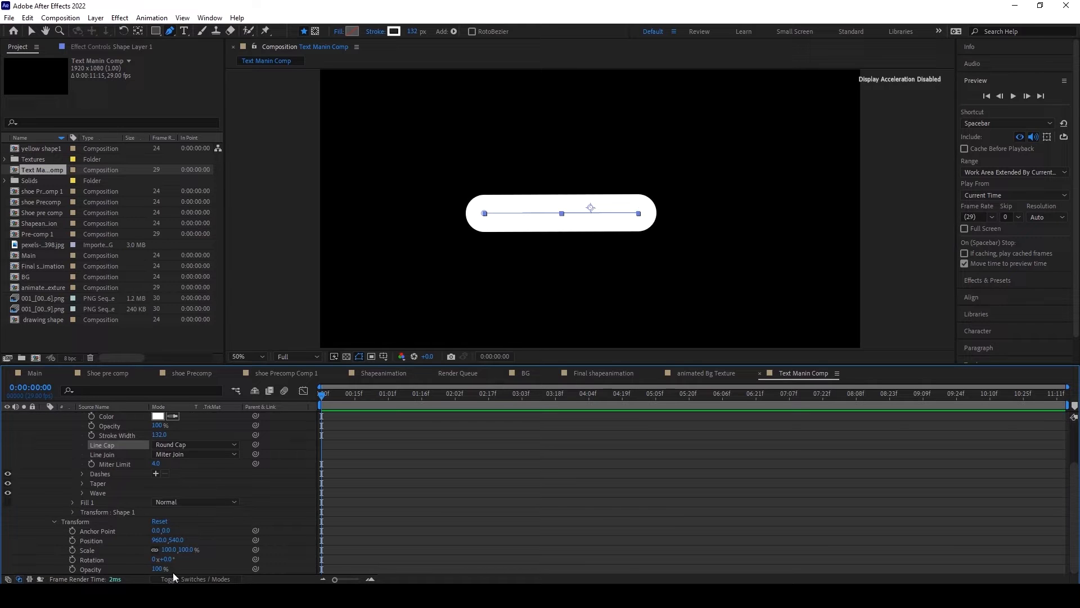
click(72, 512)
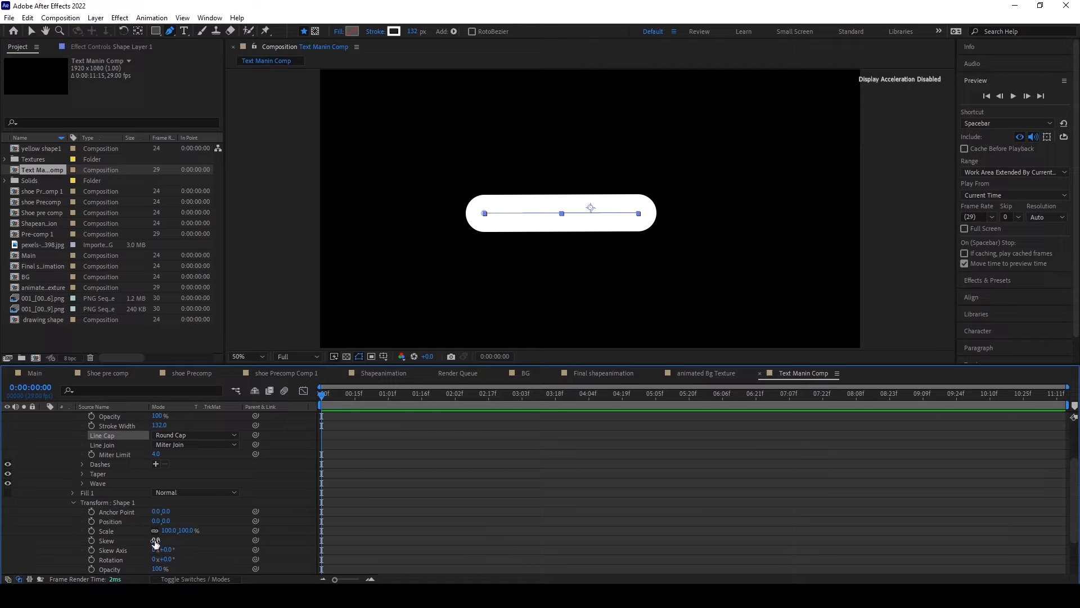
drag(156, 540, 158, 539)
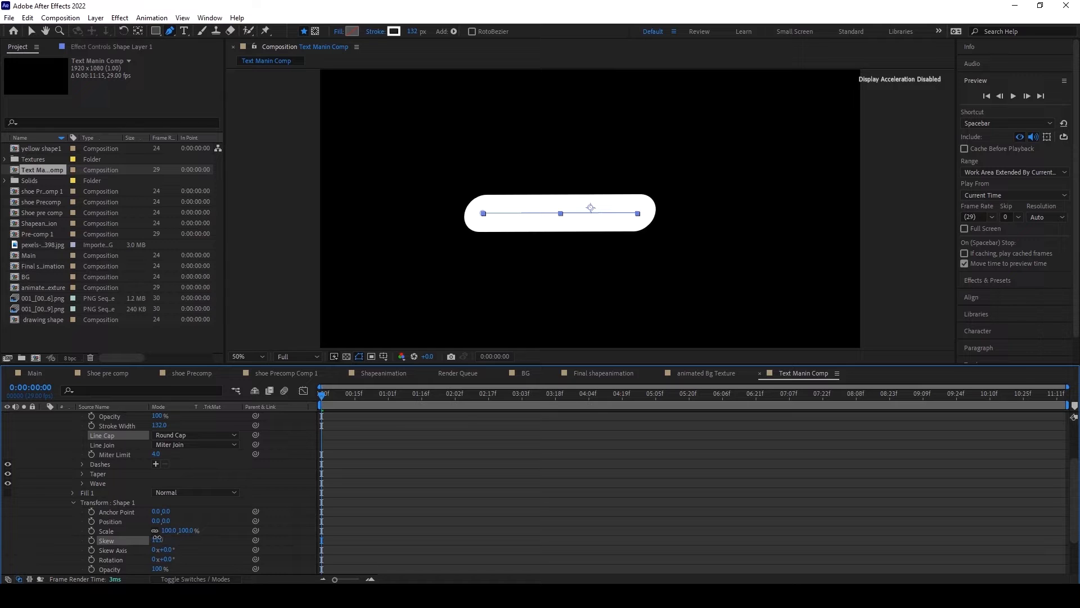
Step: Increase the Stroke 1 width of the bar shape to 150
scroll(204, 511, up, 1)
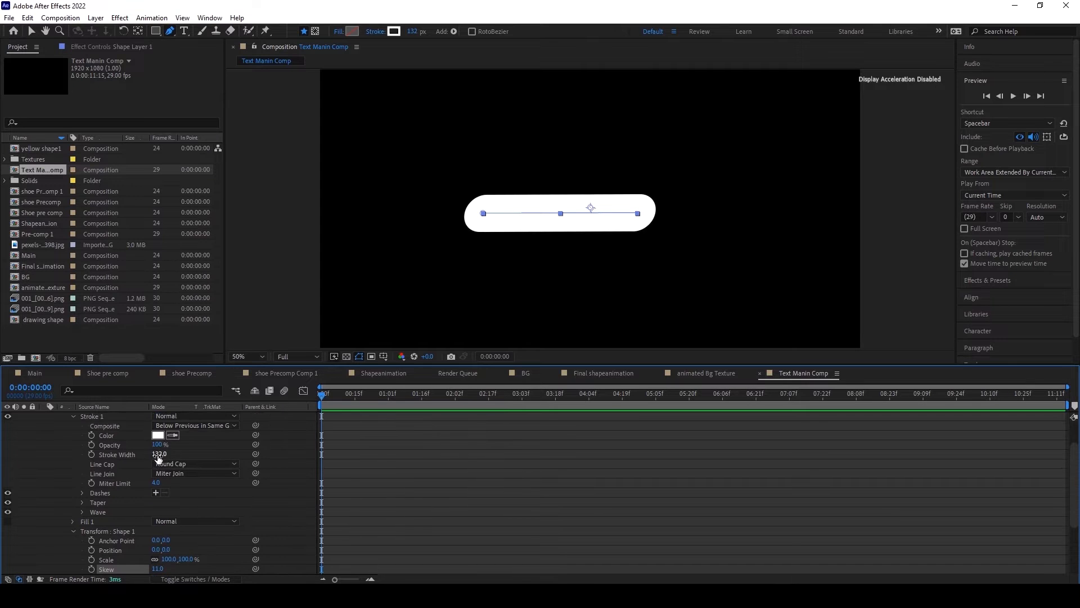
drag(159, 454, 169, 454)
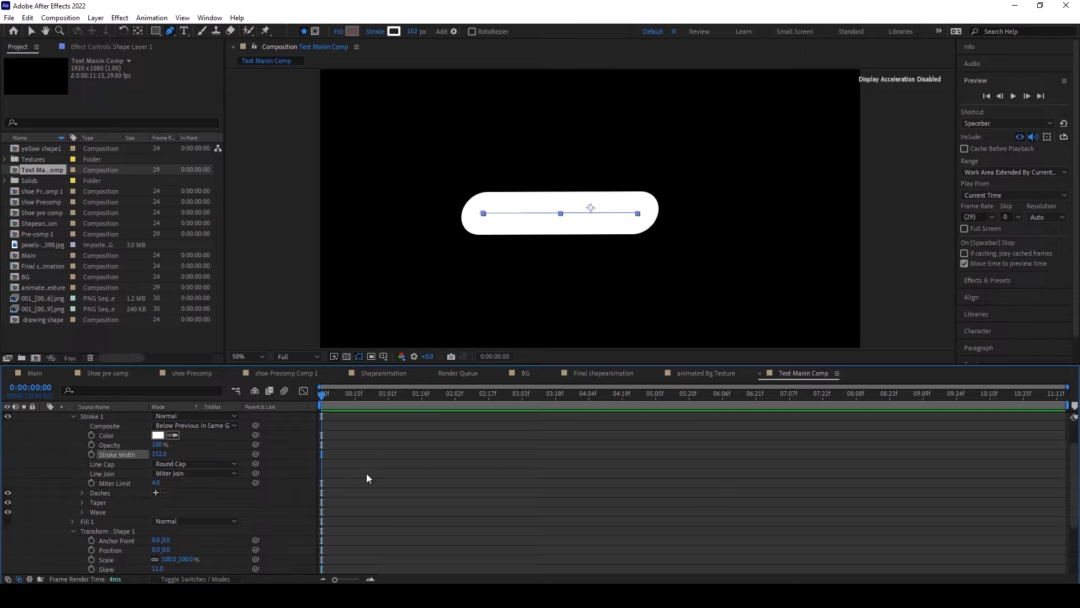
click(162, 453)
text(150)
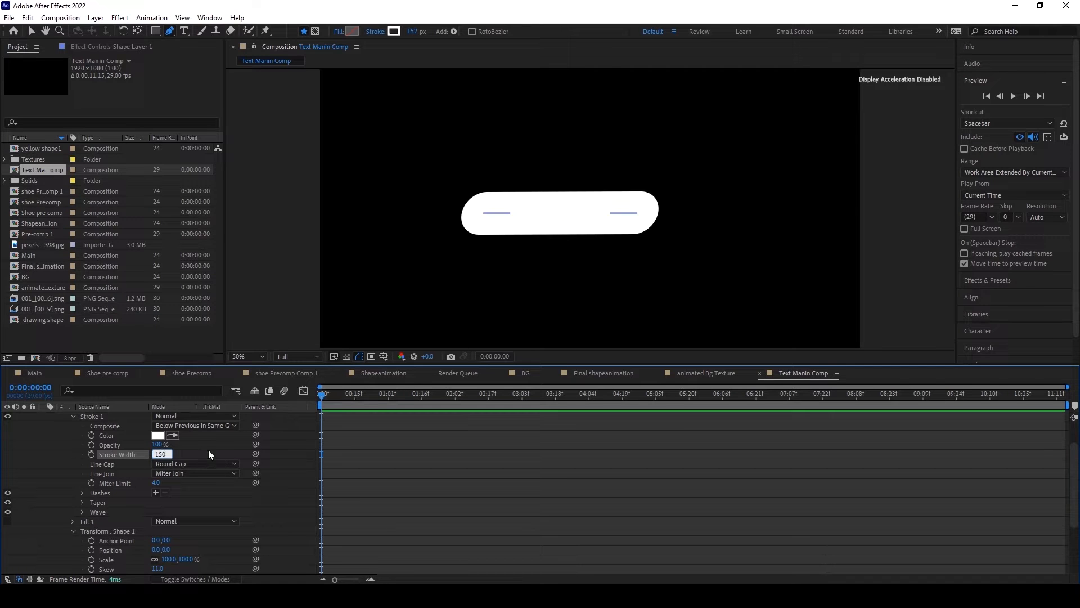
click(208, 450)
Step: Add Trim Paths to the shape layer and keyframe its End at 0% at 0:00:00:00
scroll(211, 507, up, 3)
click(237, 427)
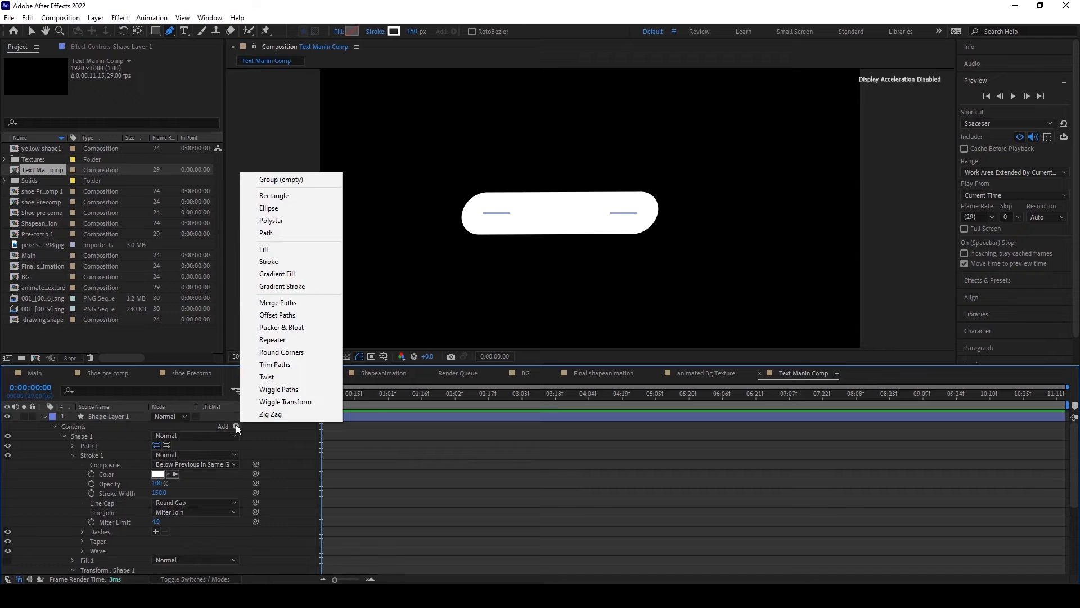
click(277, 365)
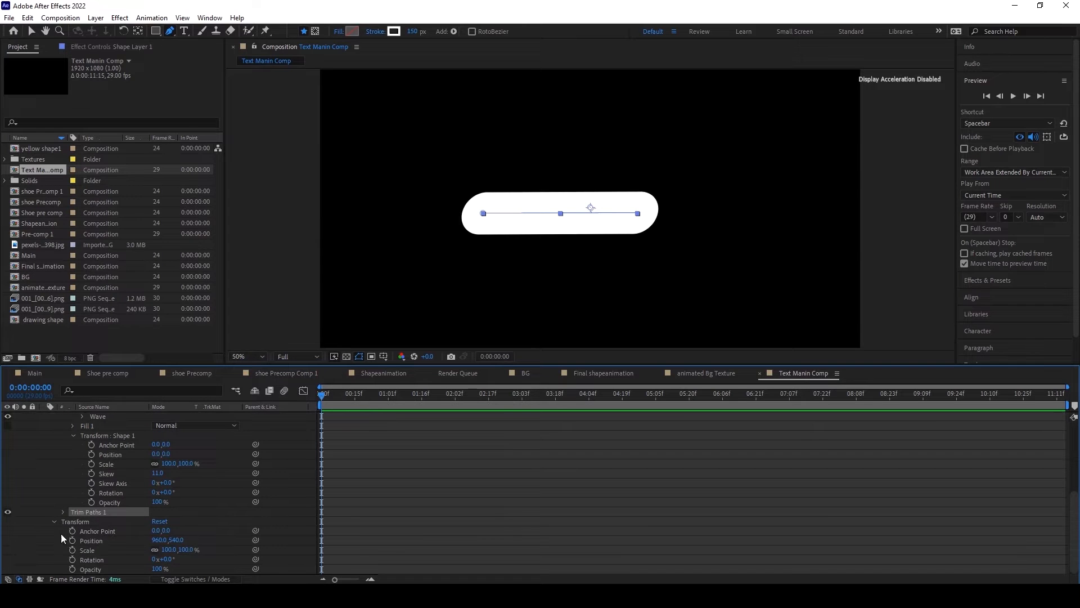
click(63, 512)
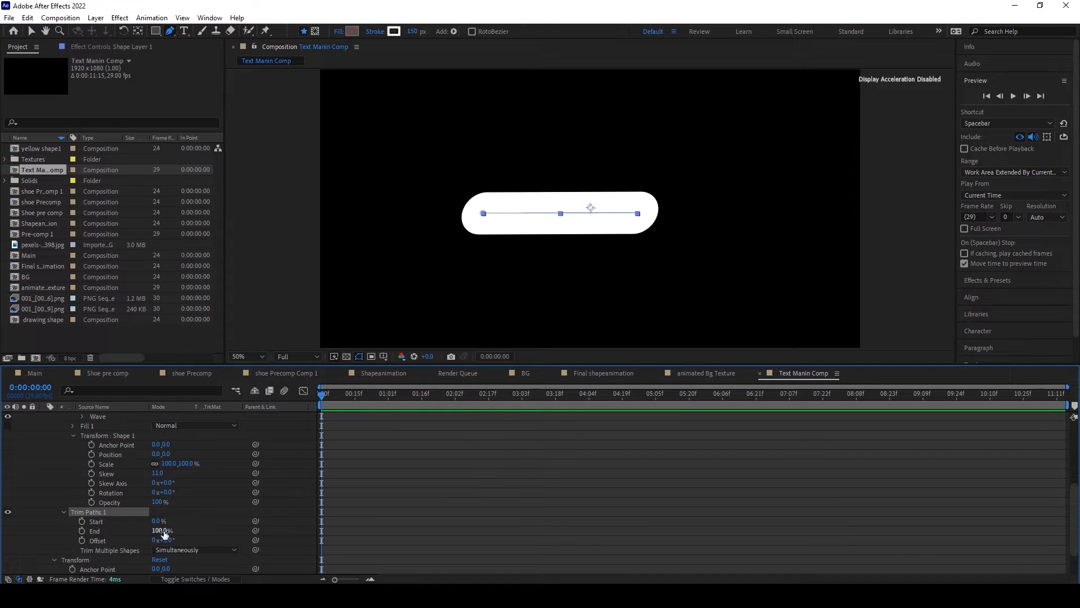
drag(163, 532, 82, 532)
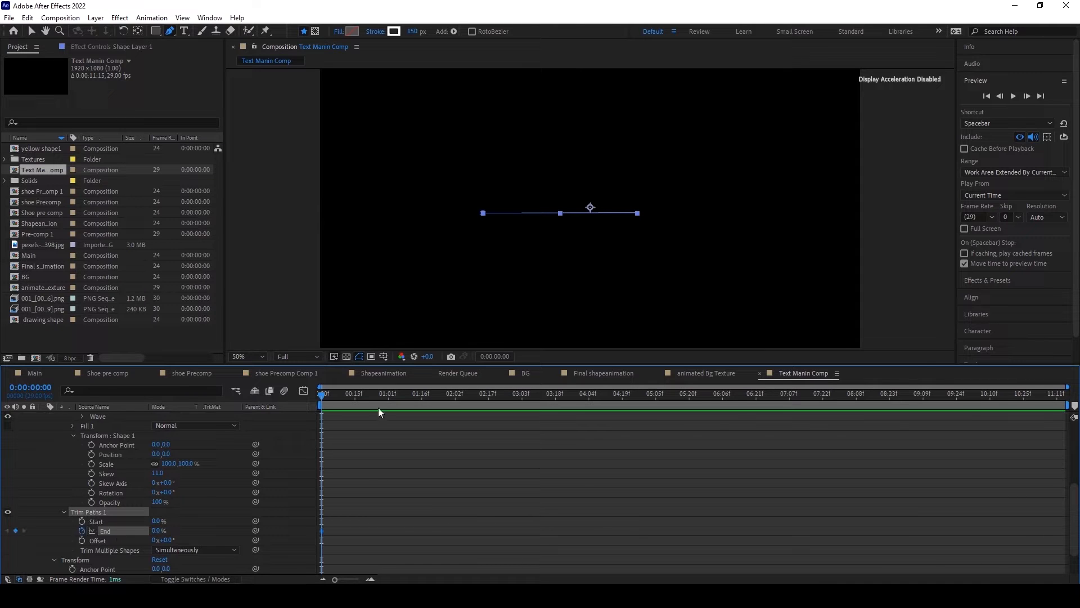
Step: Keyframe the Trim Paths End at 100% at 0:00:01:00
drag(339, 393, 384, 391)
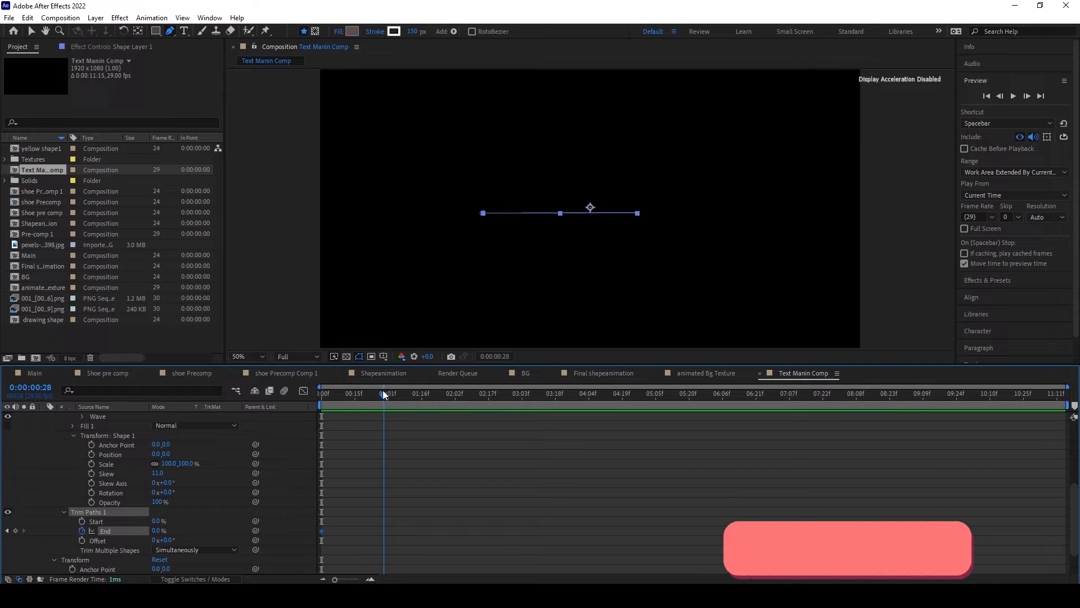
click(387, 390)
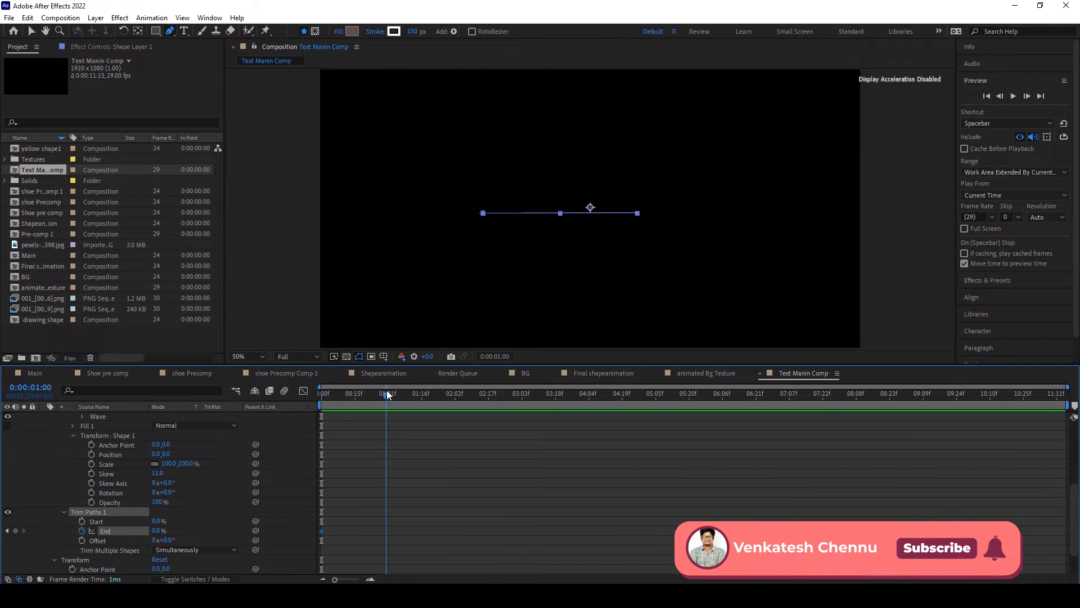
drag(159, 531, 343, 522)
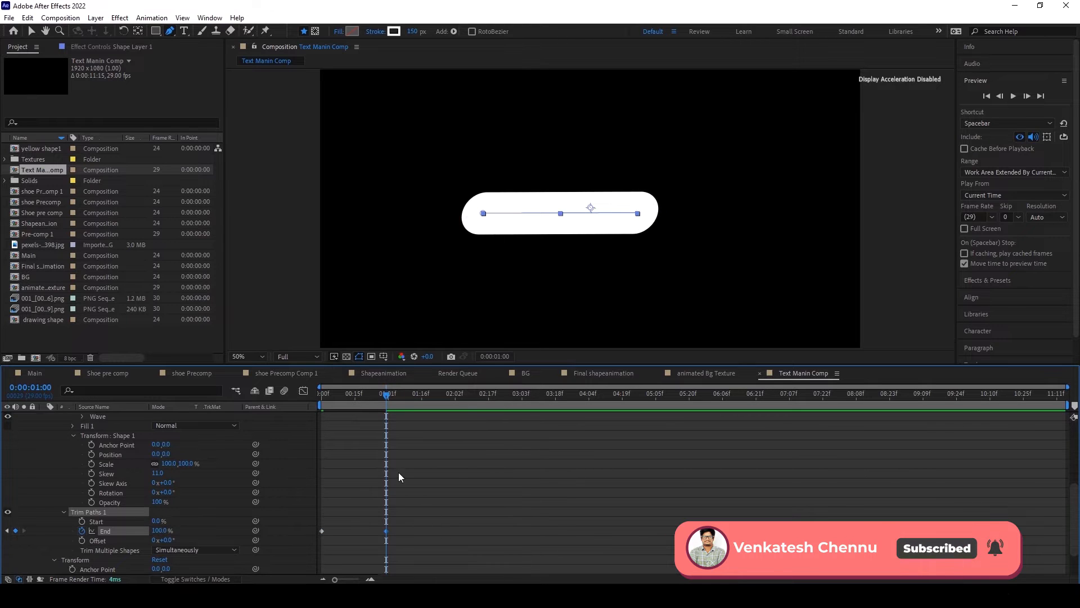
Step: Apply Easy Ease to both Trim Paths End keyframes
mouse_move(384, 395)
mouse_down()
mouse_move(306, 413)
mouse_move(392, 396)
mouse_up()
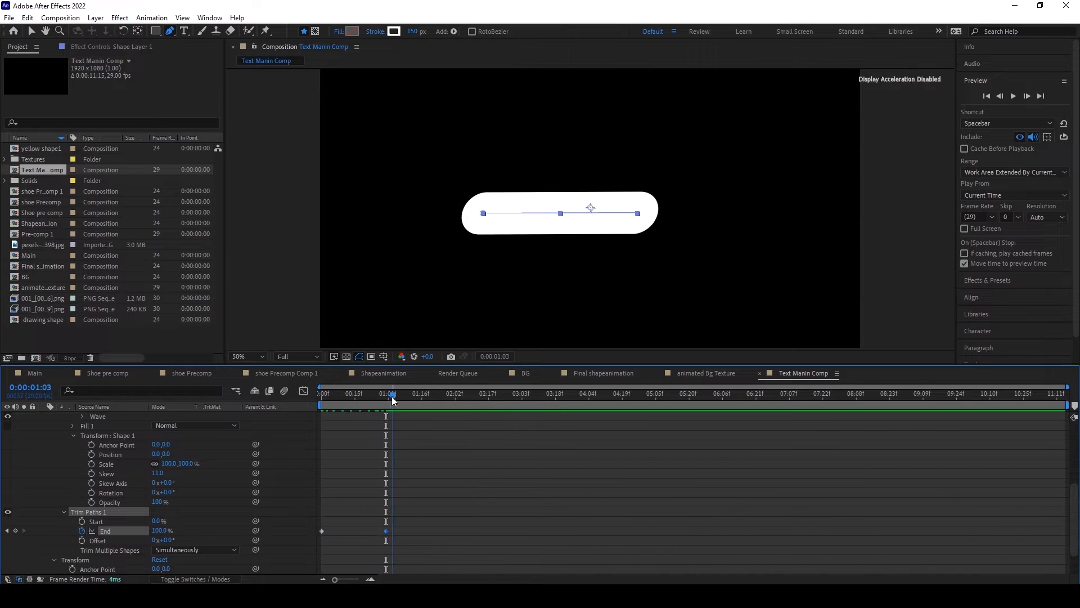
drag(436, 543, 296, 516)
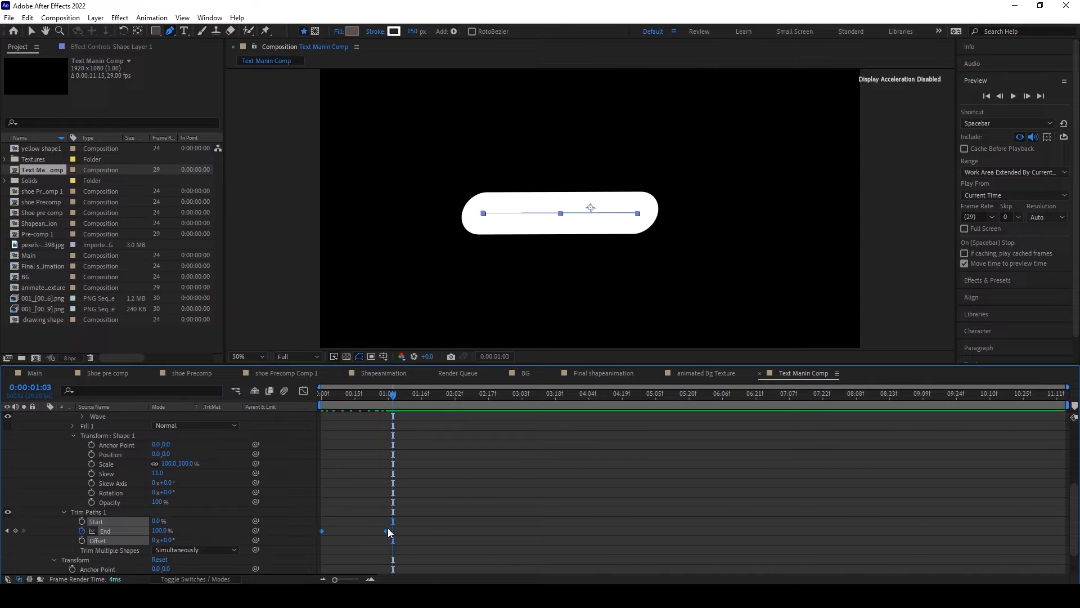
mouse_move(388, 529)
drag(294, 508, 390, 533)
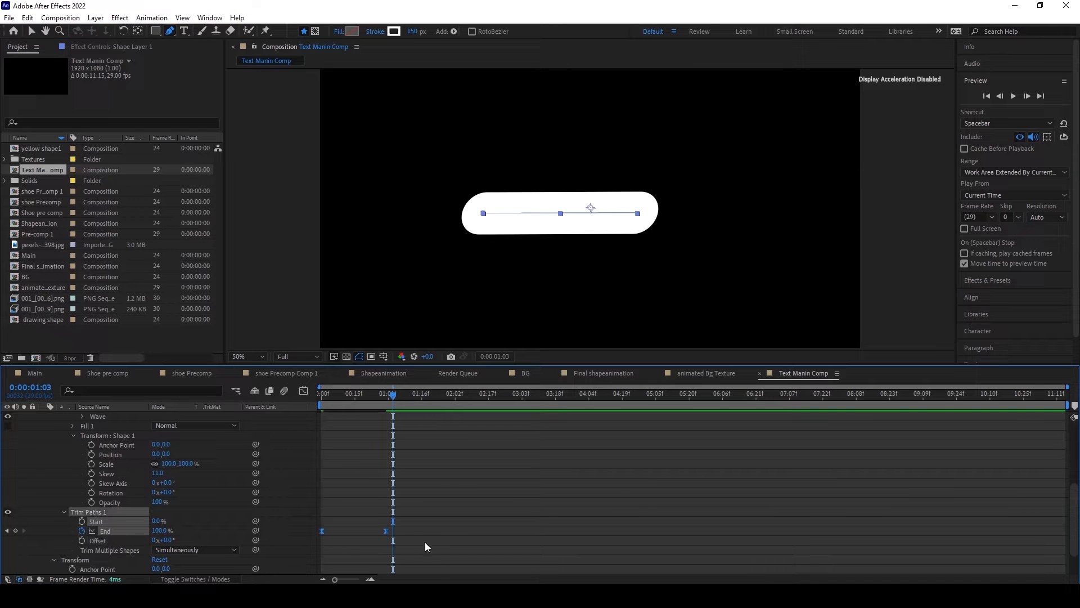
Step: Reshape the End value curve in the Graph Editor with a long ease-in and steep rise, and preview the animation from the start
click(303, 391)
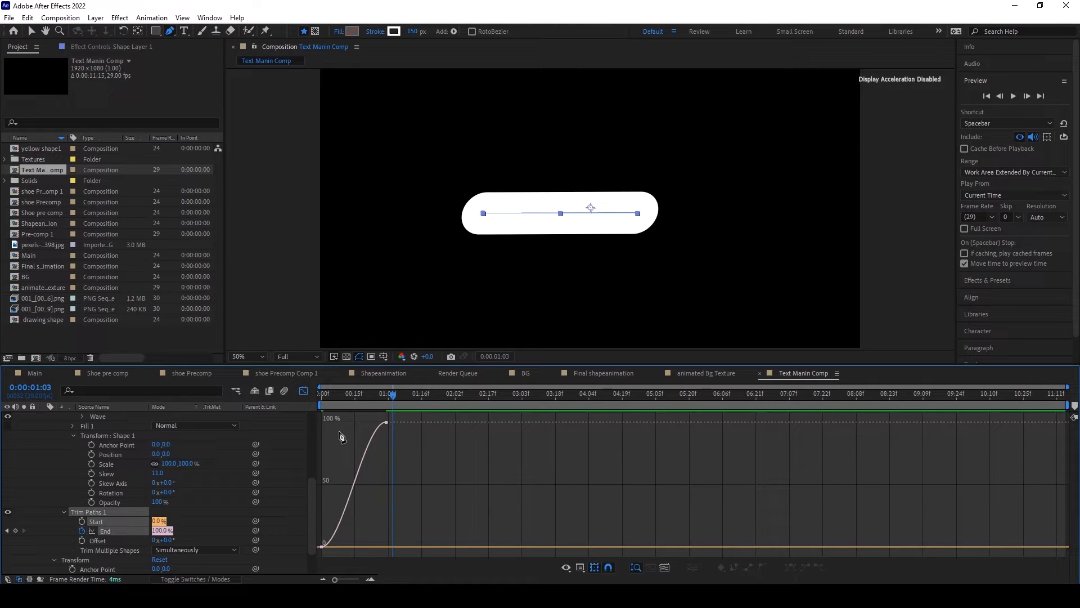
click(32, 32)
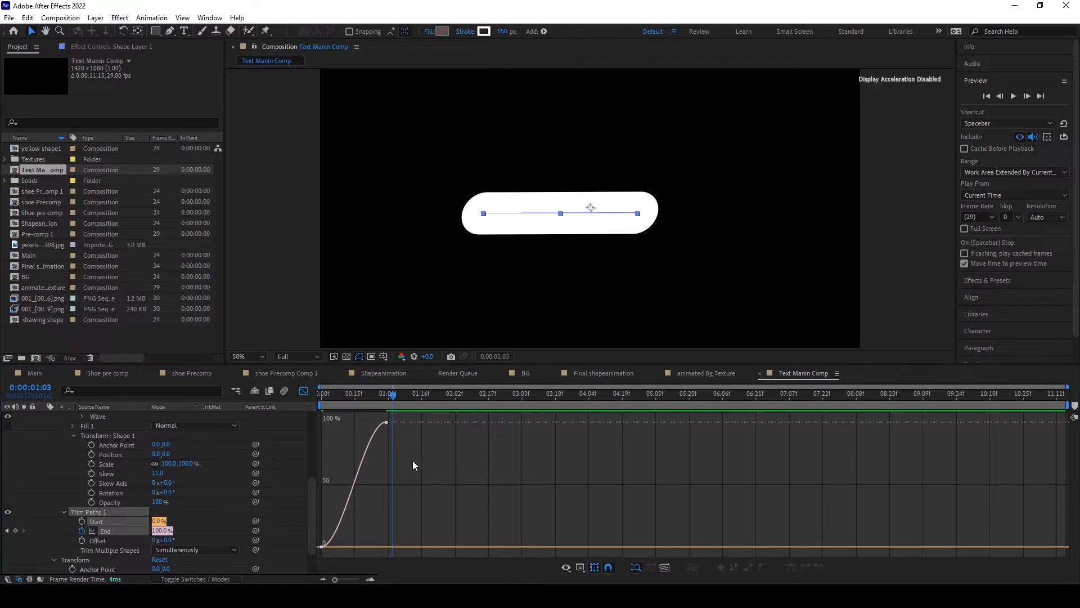
drag(429, 554, 310, 404)
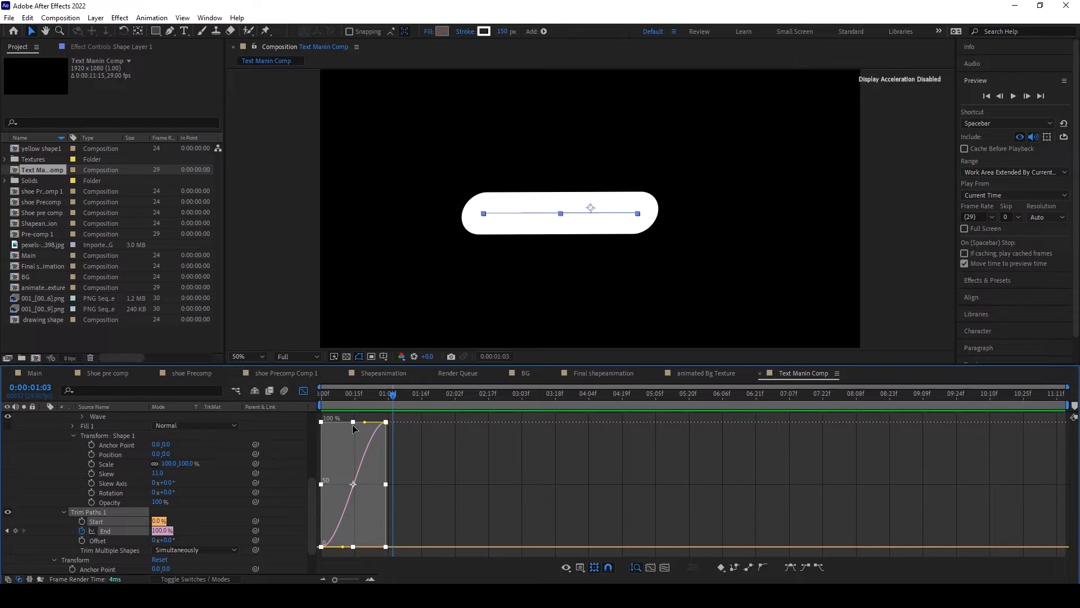
drag(343, 548, 397, 546)
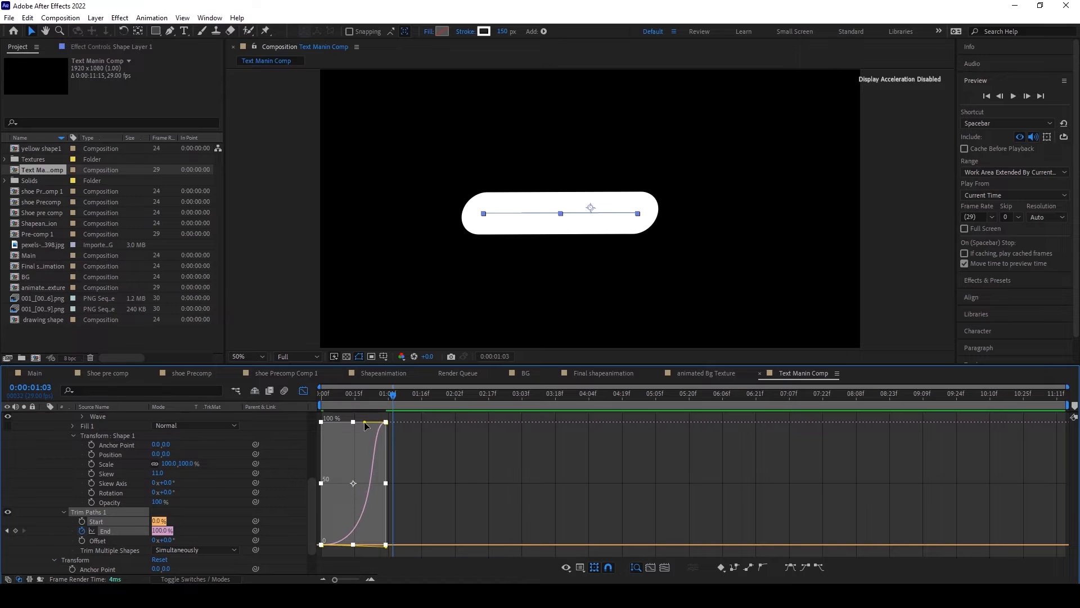
drag(365, 423, 353, 424)
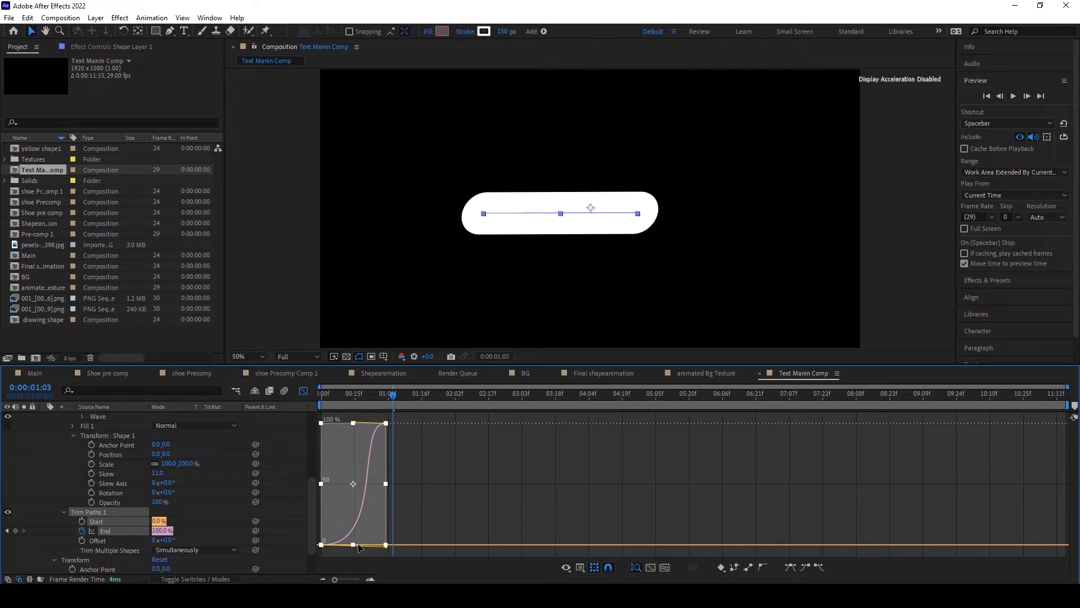
drag(385, 547, 433, 548)
click(302, 392)
drag(363, 400, 295, 401)
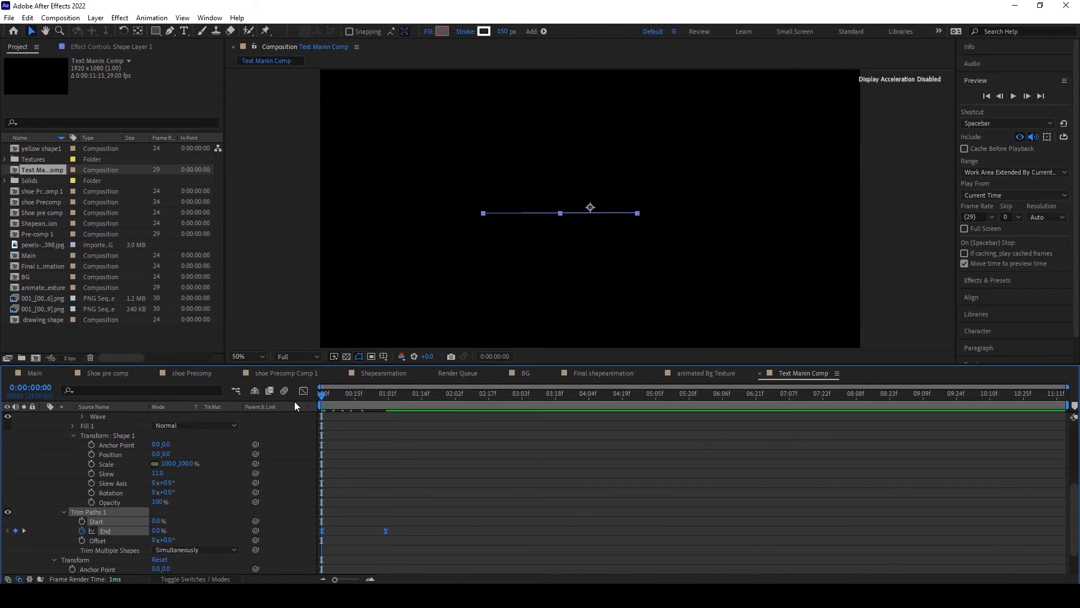
key(space)
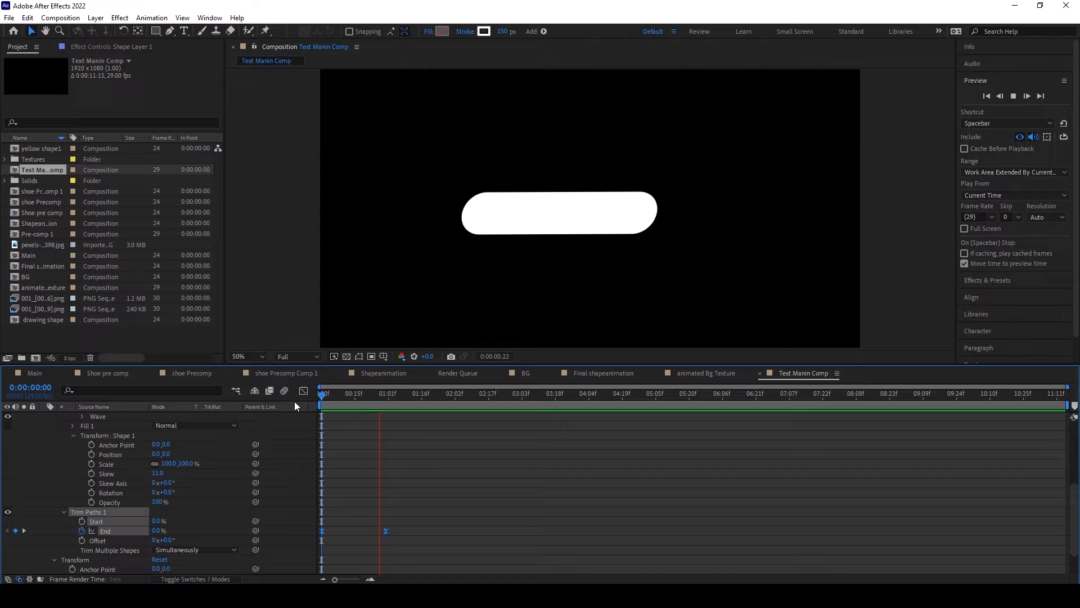
Step: Move the current time to 0:00:01:14 and collapse the properties of Shape Layer 1
drag(316, 400, 417, 394)
click(480, 495)
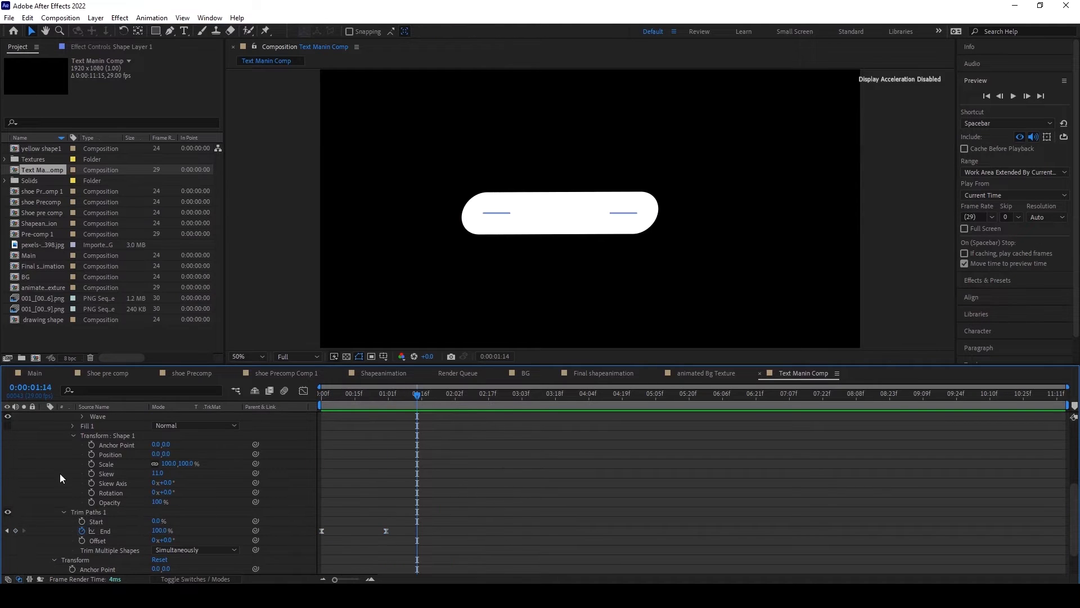
scroll(60, 474, up, 5)
click(44, 417)
click(103, 420)
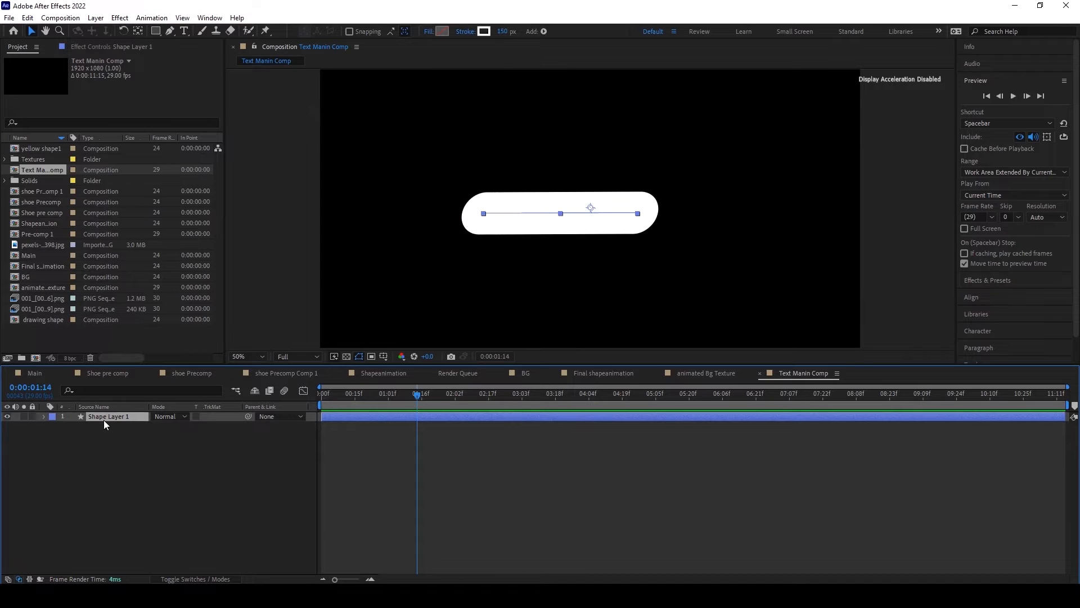
Step: Create a white (FFFFFF) 1920 x 1080 solid above the shape layer
click(96, 18)
mouse_move(169, 31)
click(320, 50)
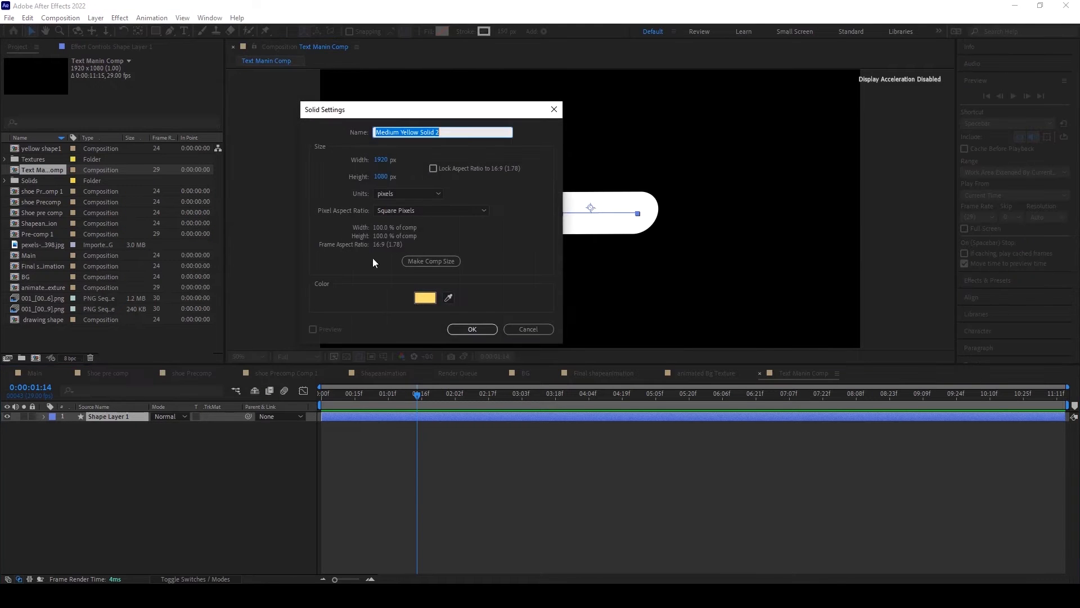
click(425, 297)
drag(263, 187, 231, 129)
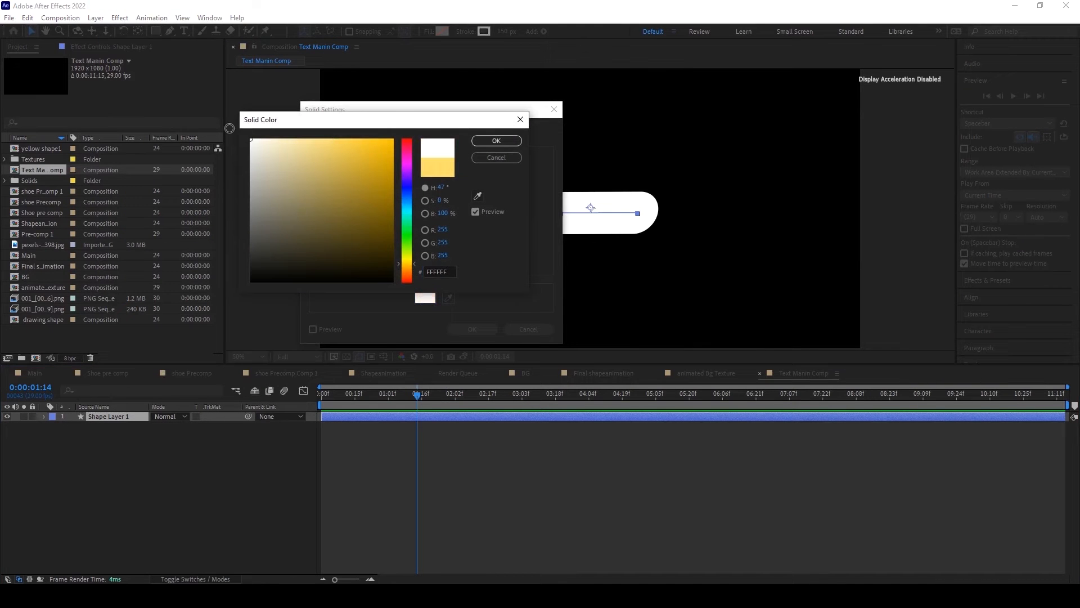
click(486, 140)
click(472, 330)
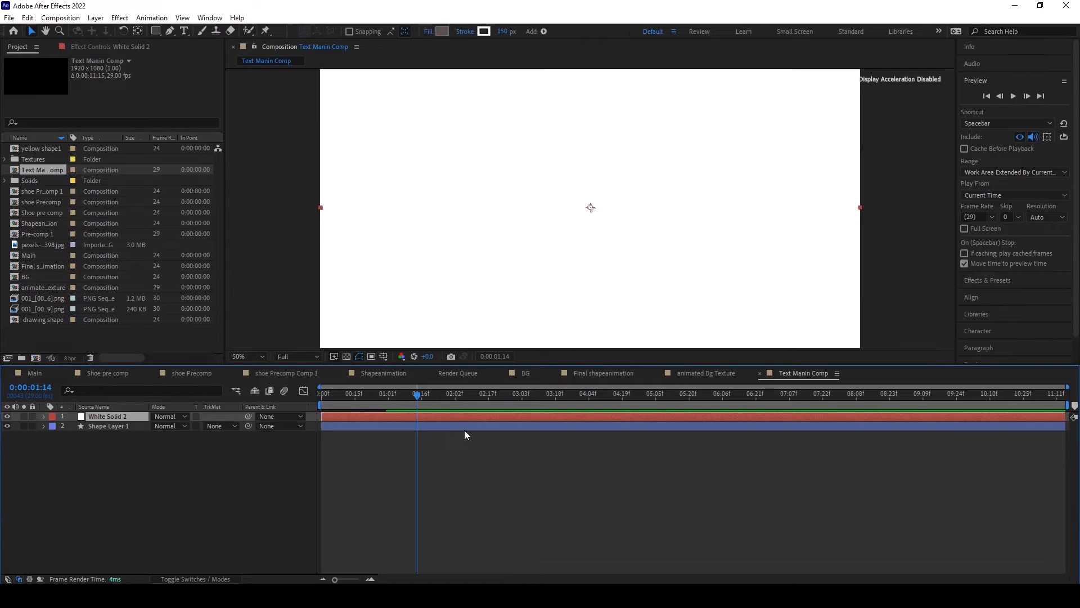
Step: Apply the Gradient Ramp effect to the white solid
click(121, 21)
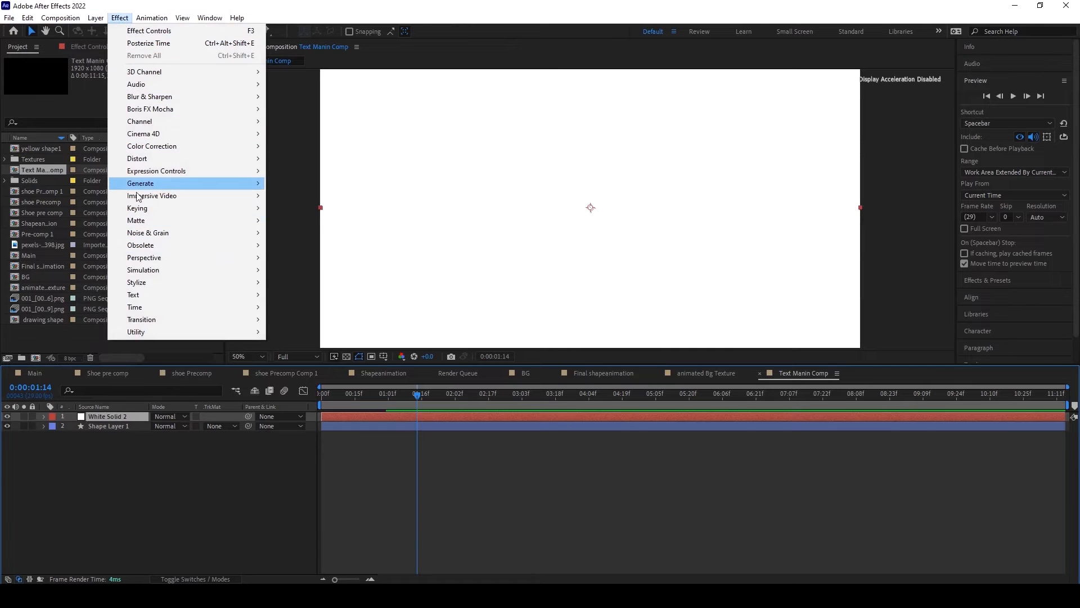
mouse_move(150, 187)
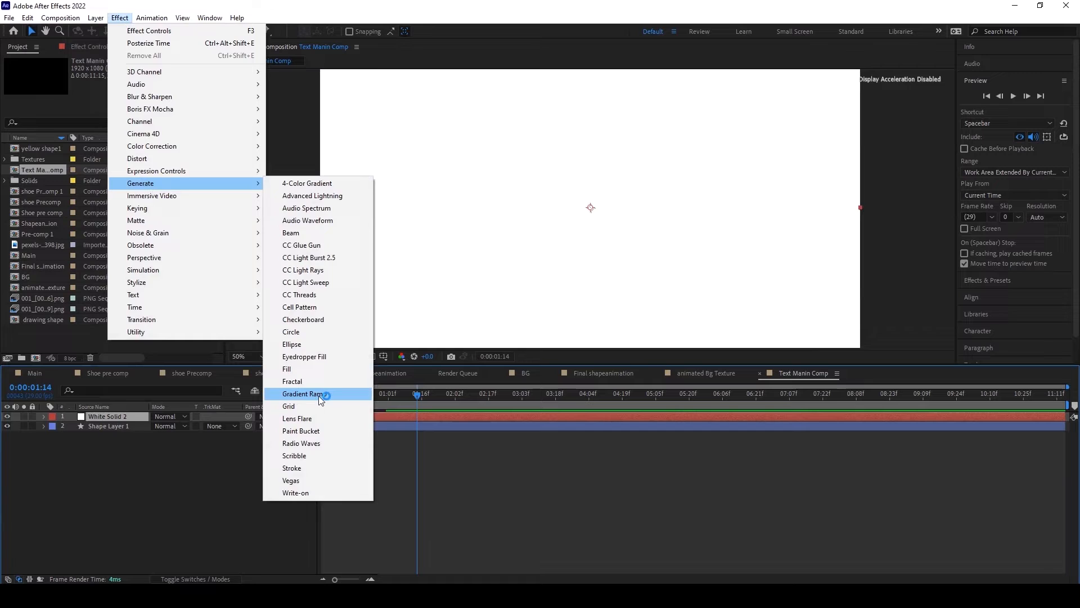
click(318, 395)
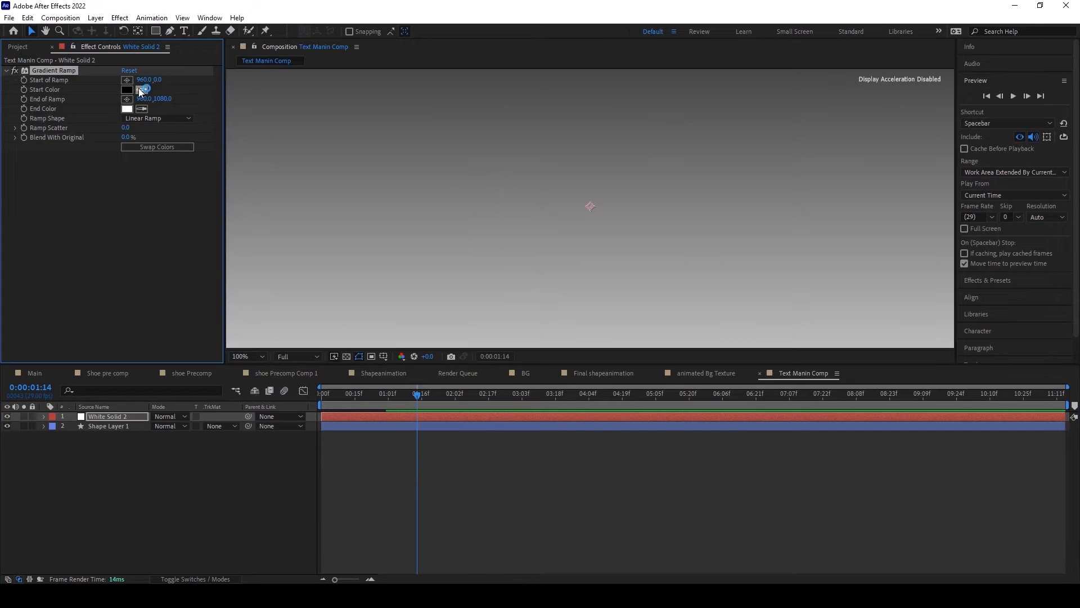
scroll(502, 175, down, 2)
Step: Set the Gradient Ramp's start color to magenta F908FC
click(126, 89)
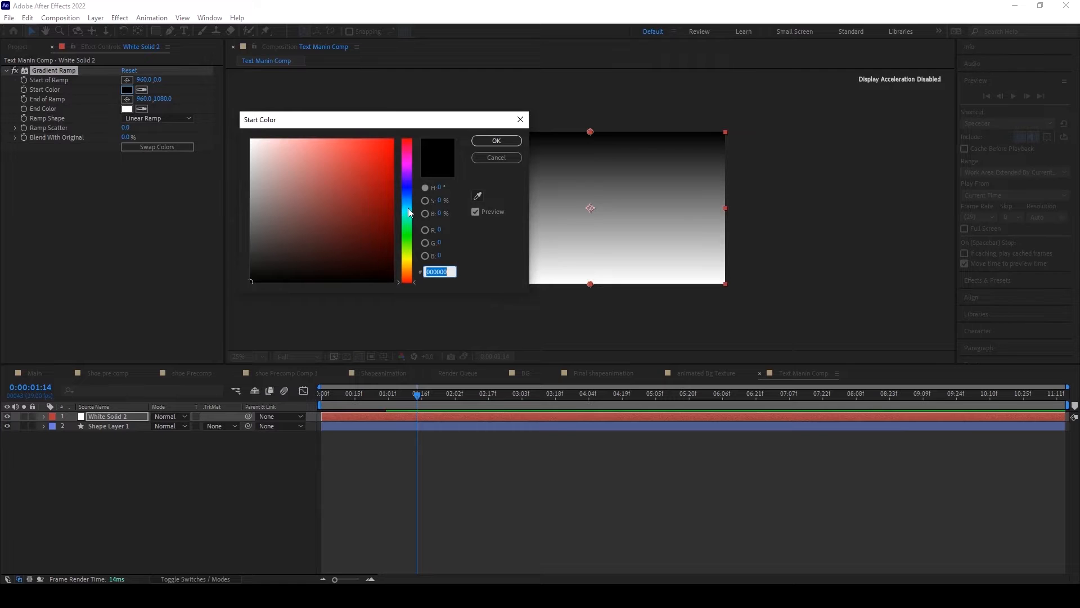
click(407, 208)
click(407, 164)
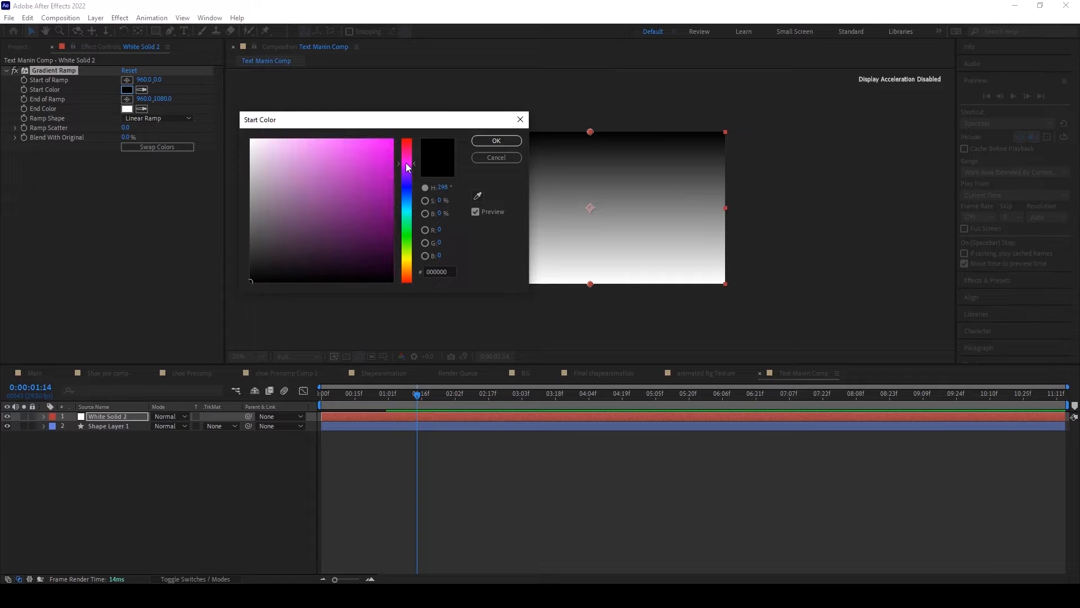
click(392, 141)
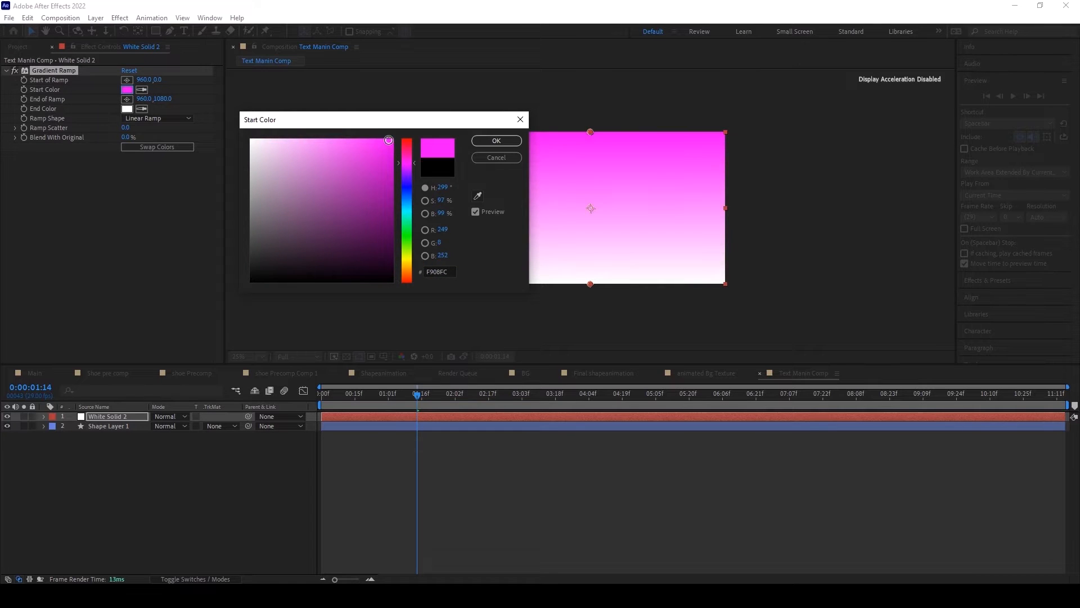
click(497, 141)
Step: Set the Gradient Ramp's end color to teal 23B7A7
click(127, 109)
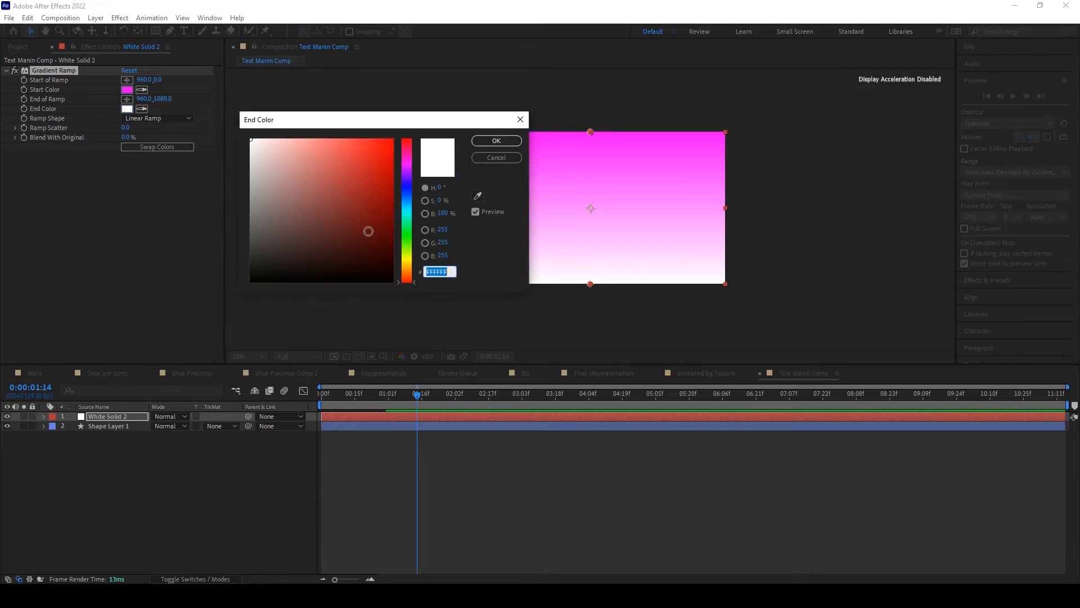
click(407, 213)
click(388, 193)
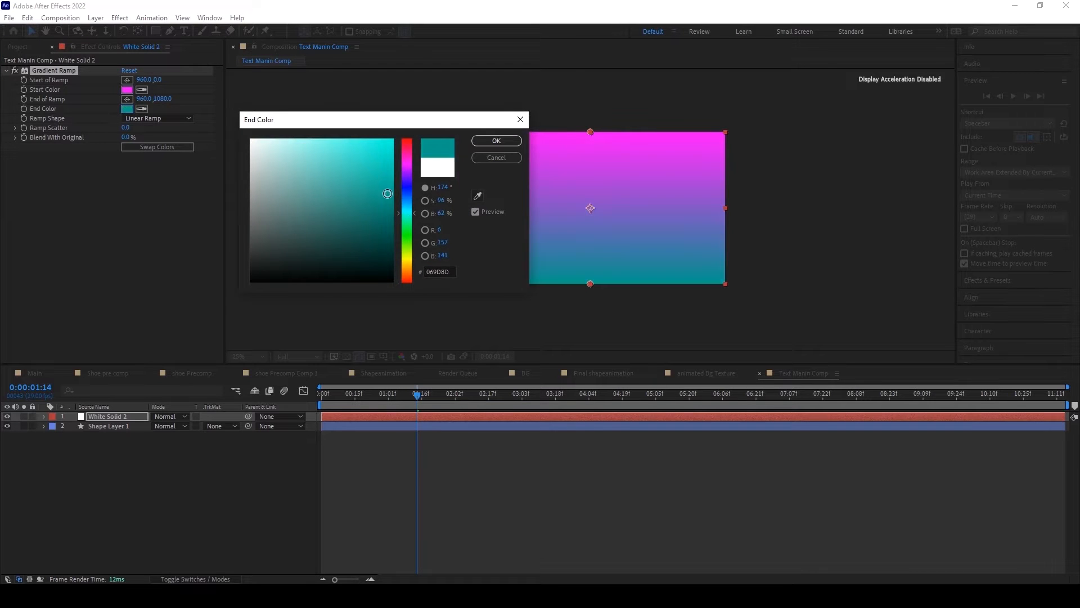
mouse_move(387, 194)
mouse_down()
mouse_move(384, 216)
mouse_move(366, 179)
mouse_up()
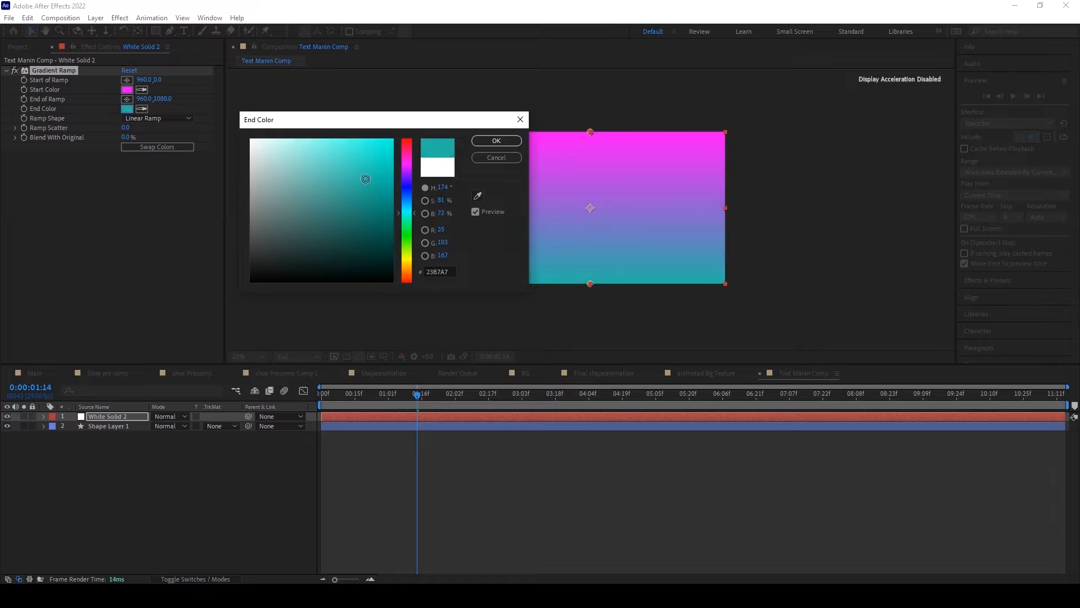
click(480, 141)
Step: Run the ramp diagonally across the solid, with its start at about 124, 100 and its end at about 1752, 928
click(127, 80)
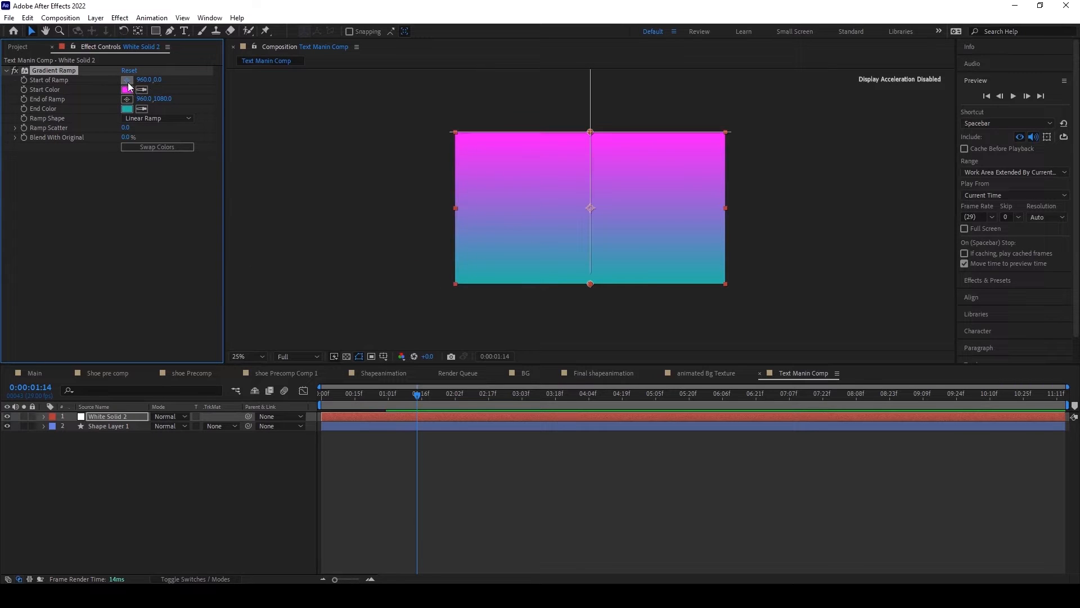
click(479, 150)
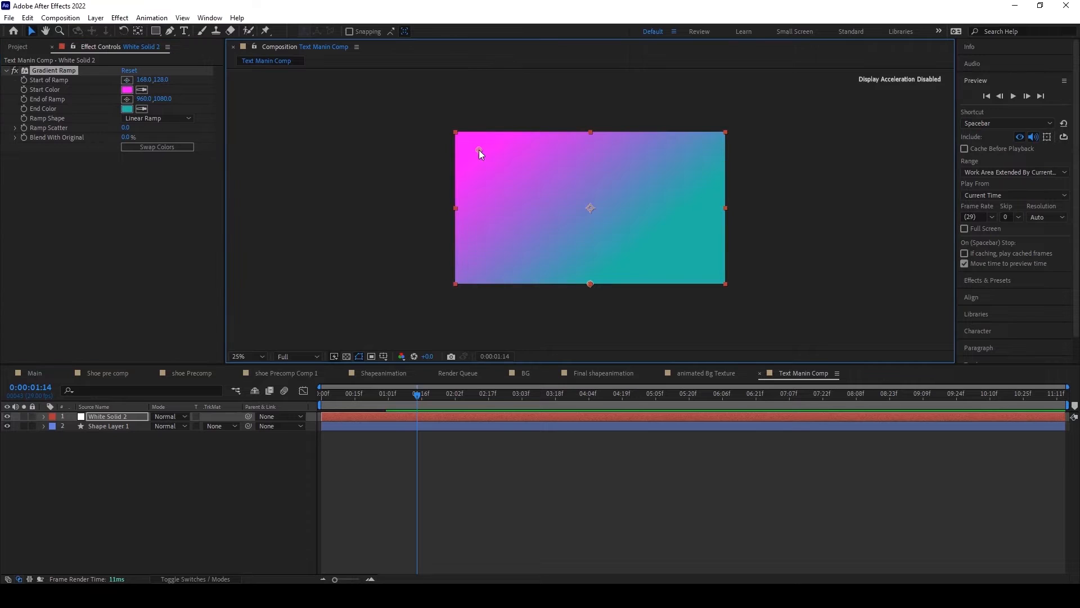
drag(479, 147, 475, 147)
click(127, 99)
click(668, 252)
drag(668, 251, 690, 260)
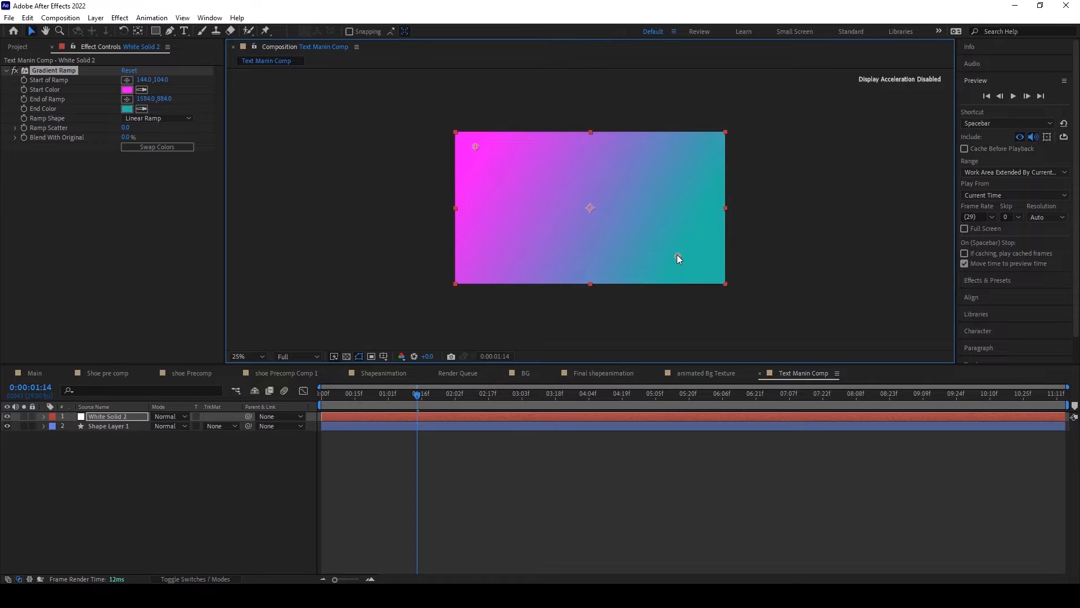
drag(677, 255, 700, 259)
drag(477, 145, 473, 144)
drag(700, 260, 702, 262)
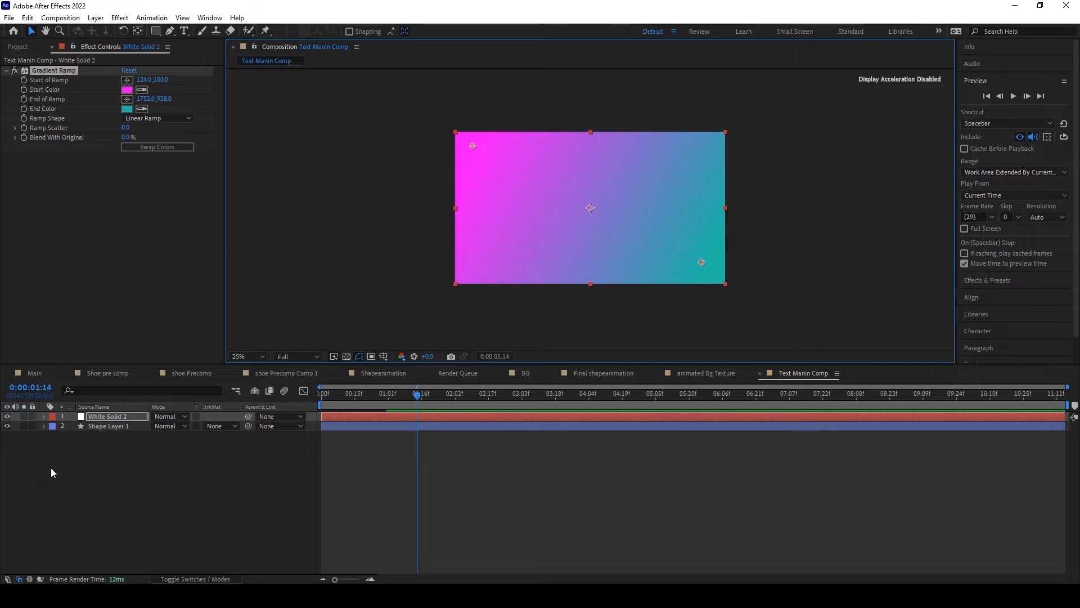
Step: Move White Solid 2 below Shape Layer 1 in the layer stack
click(88, 416)
drag(96, 418, 95, 431)
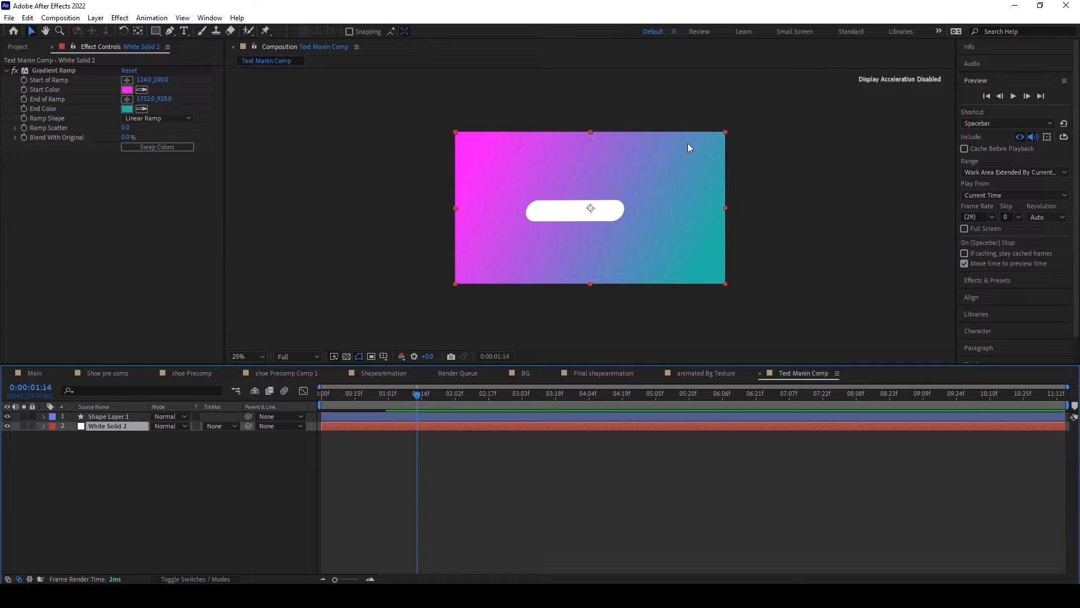
click(214, 426)
click(162, 504)
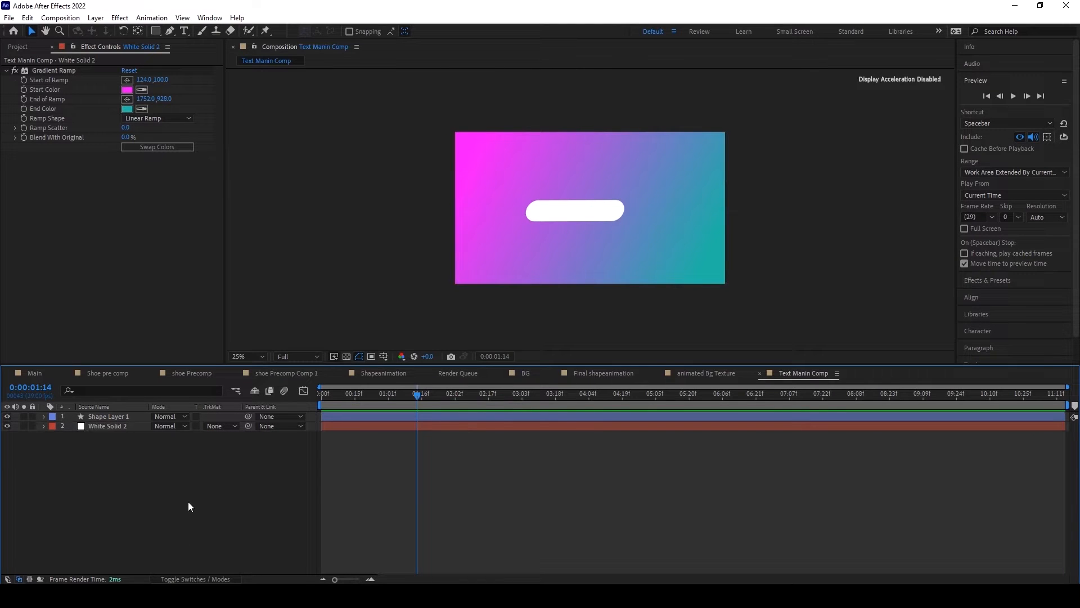
key(F4)
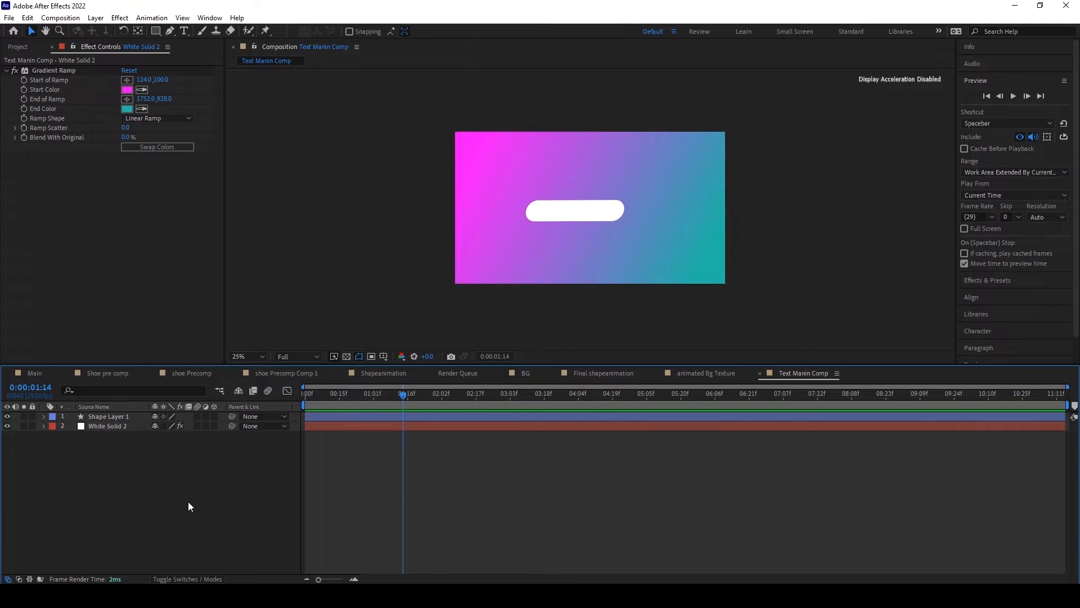
key(F4)
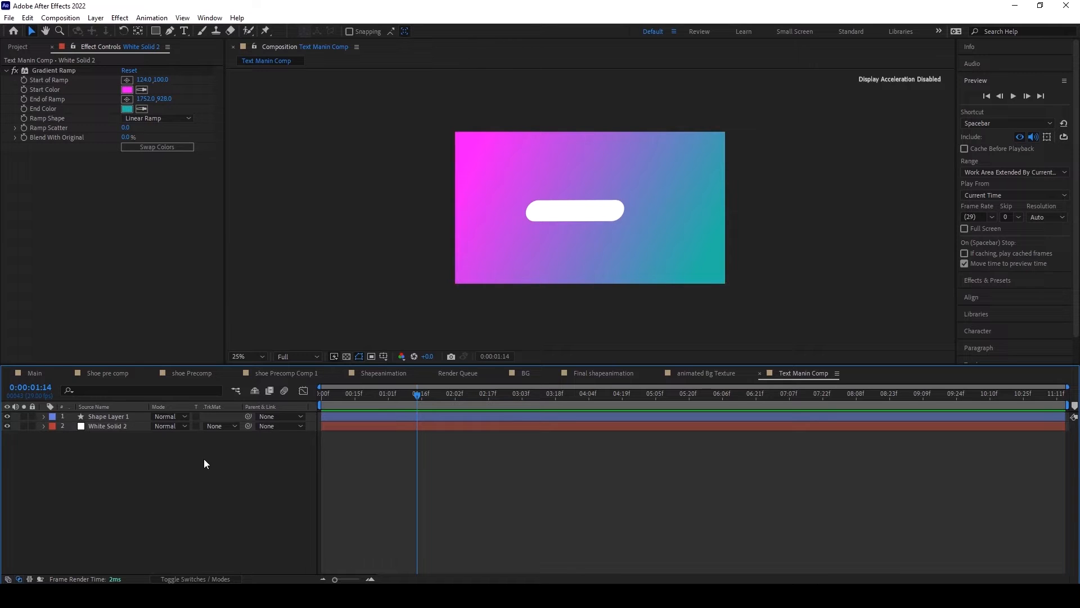
click(222, 427)
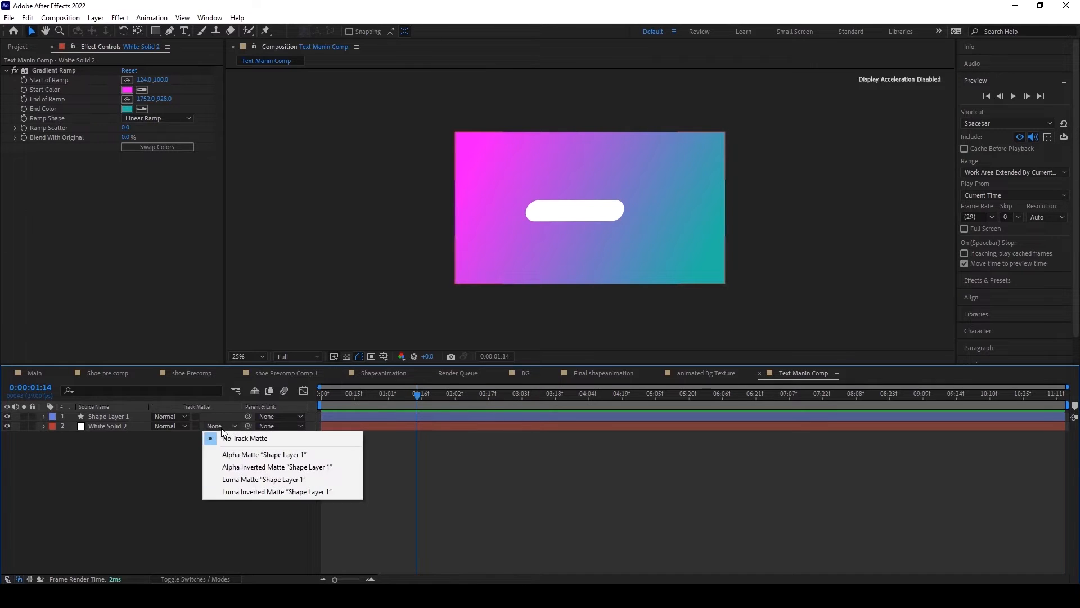
click(145, 499)
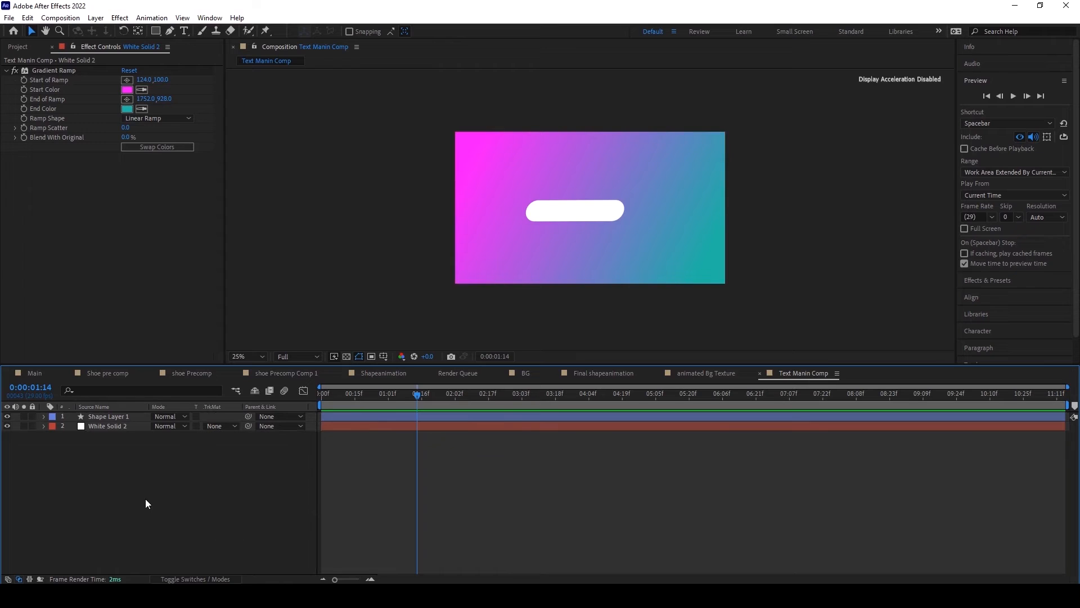
key(F4)
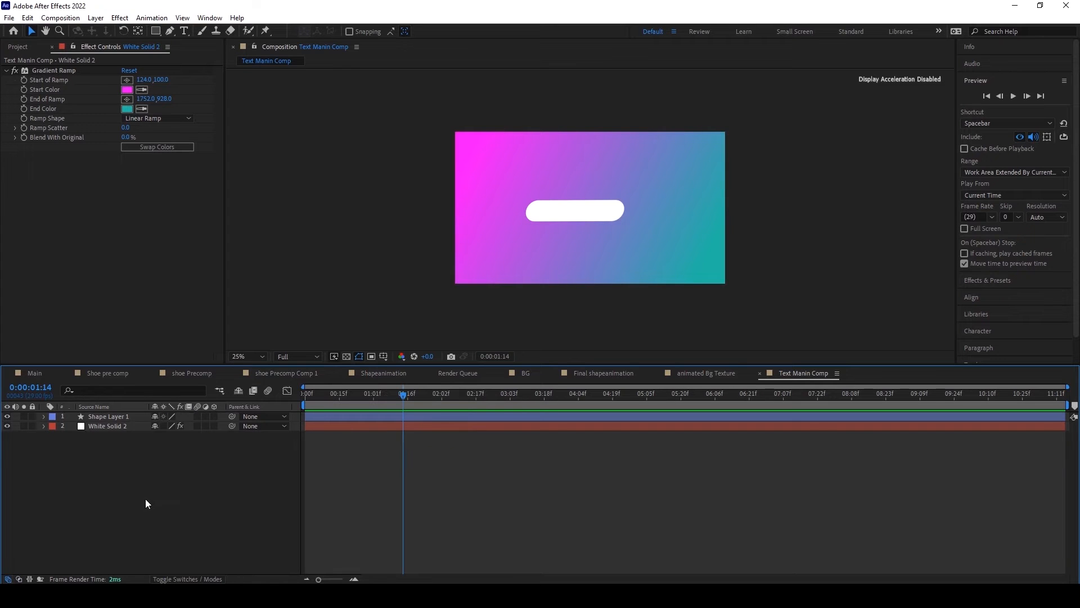
click(176, 580)
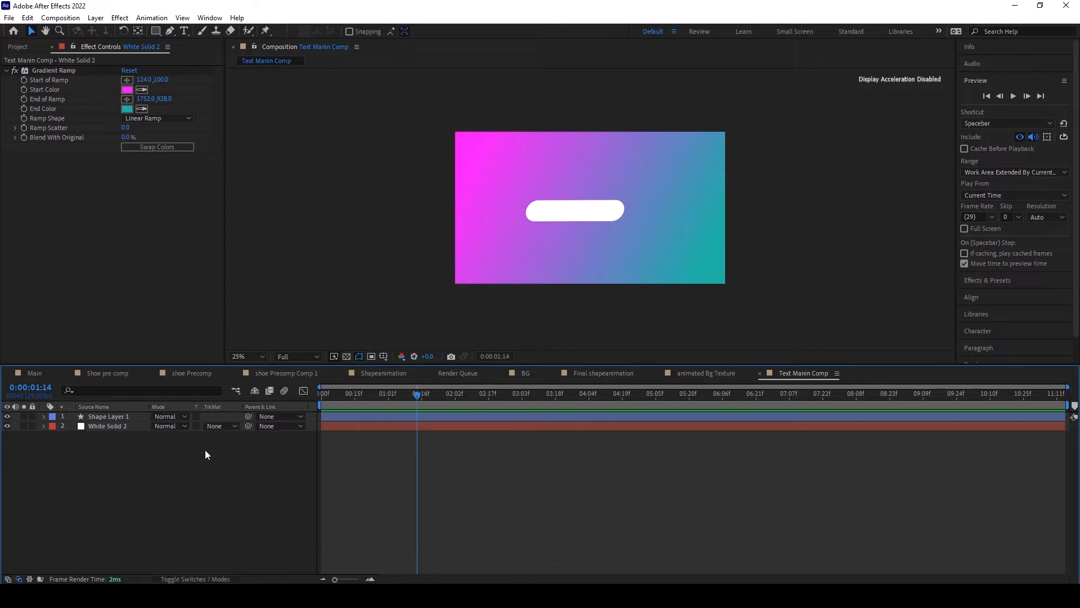
Step: Set White Solid 2's track matte to Alpha Matte "Shape Layer 1" and scrub the animation to 0:00:01:12
click(215, 426)
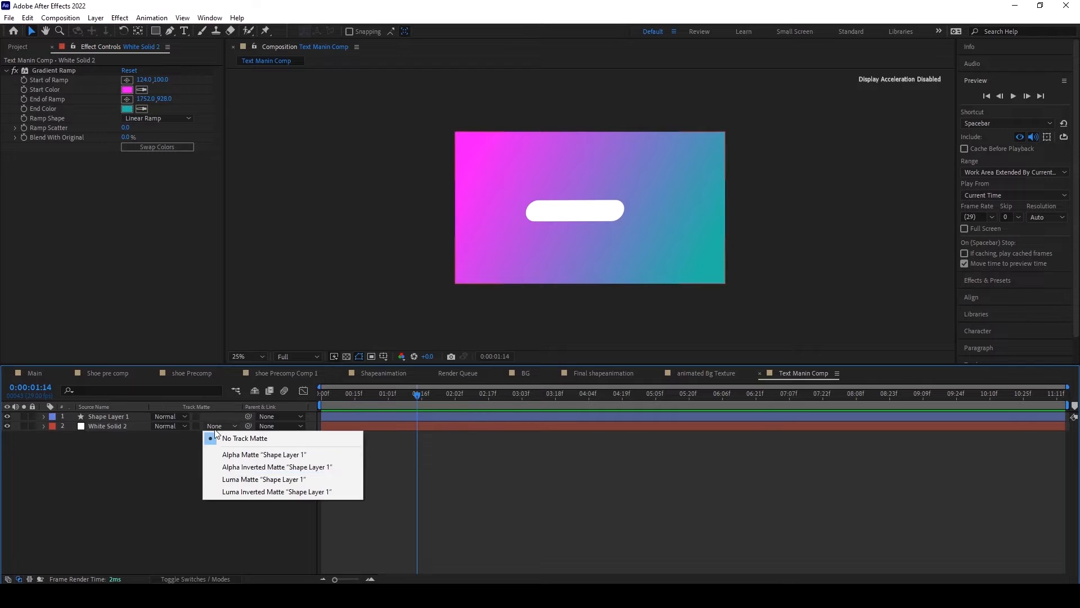
click(230, 455)
mouse_move(392, 394)
mouse_down()
mouse_move(350, 406)
mouse_move(413, 401)
mouse_up()
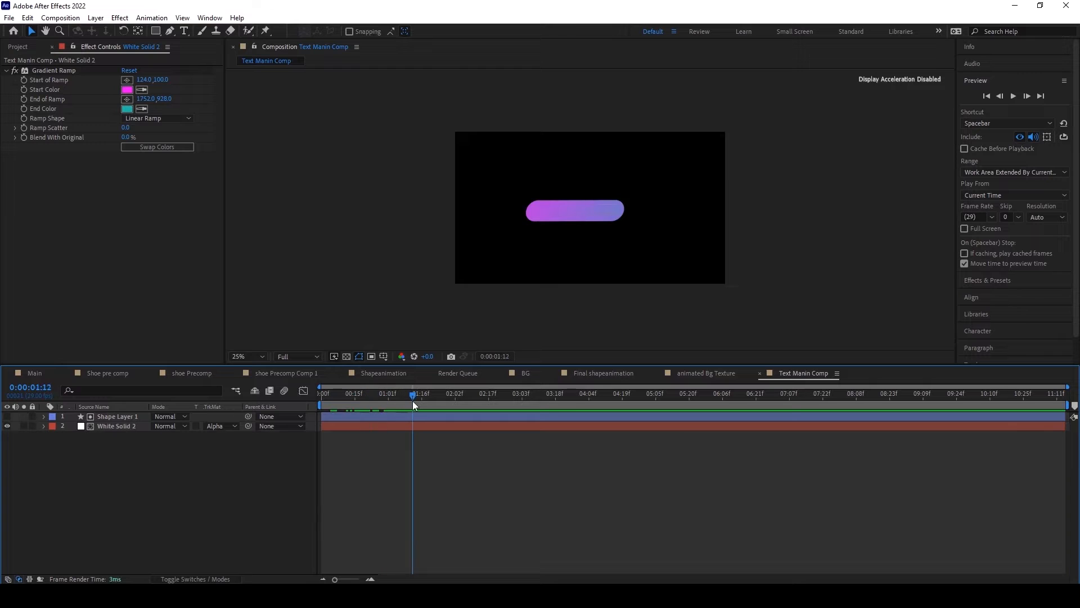
Step: Scale White Solid 2 down to 56% and shift it sideways so the gradient centers over the bar
click(121, 427)
key(s)
drag(156, 437, 141, 438)
drag(579, 210, 557, 210)
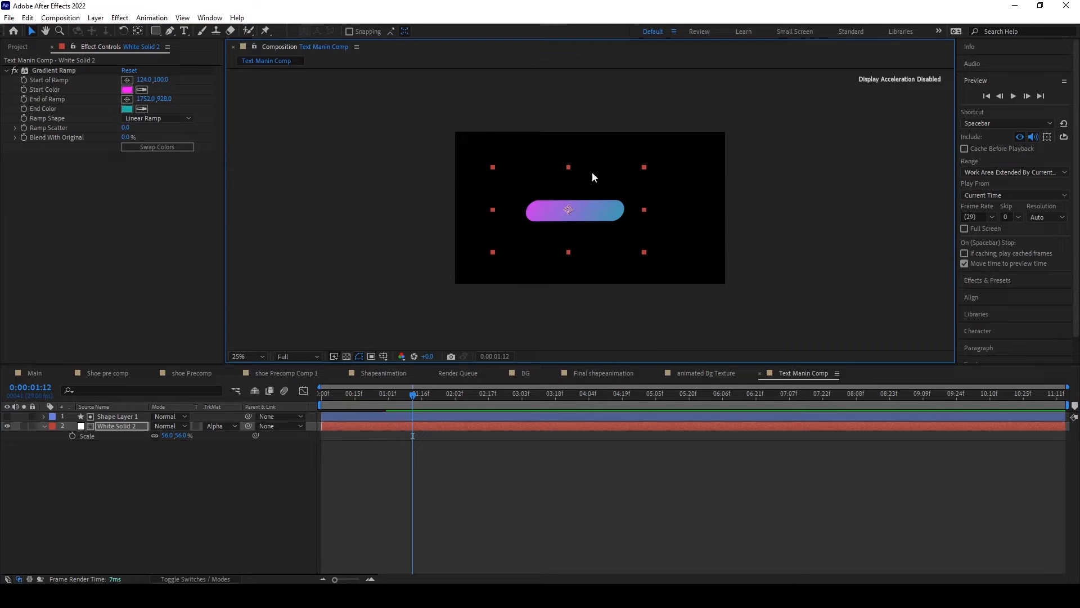
Step: Move the current time to 0:00:02:00 and shift Shape Layer 1 and White Solid 2 together to center the bar horizontally
drag(360, 396, 450, 399)
key(period)
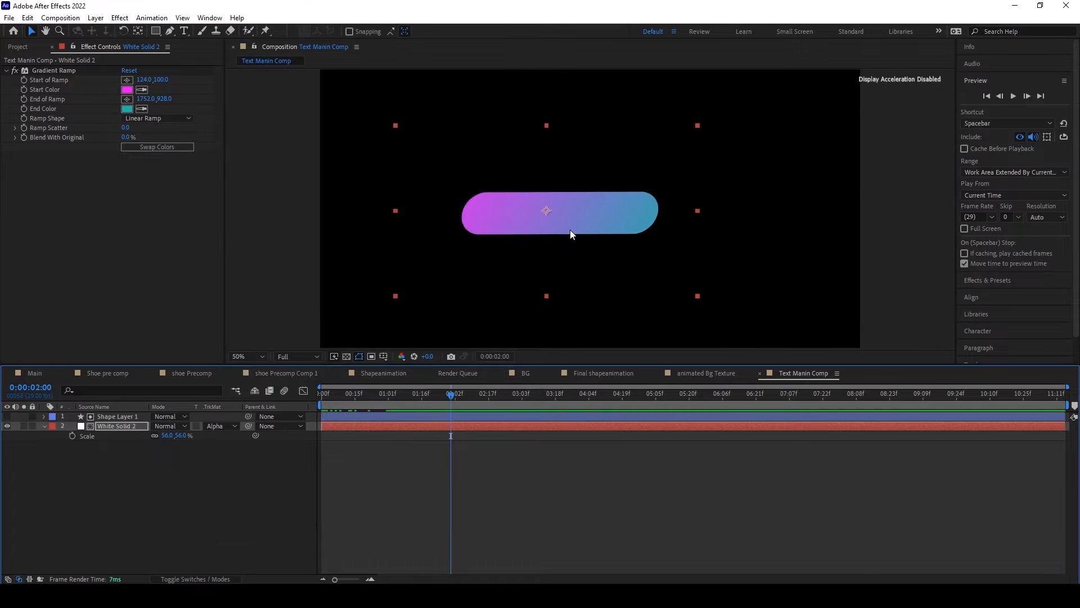
drag(570, 230, 612, 212)
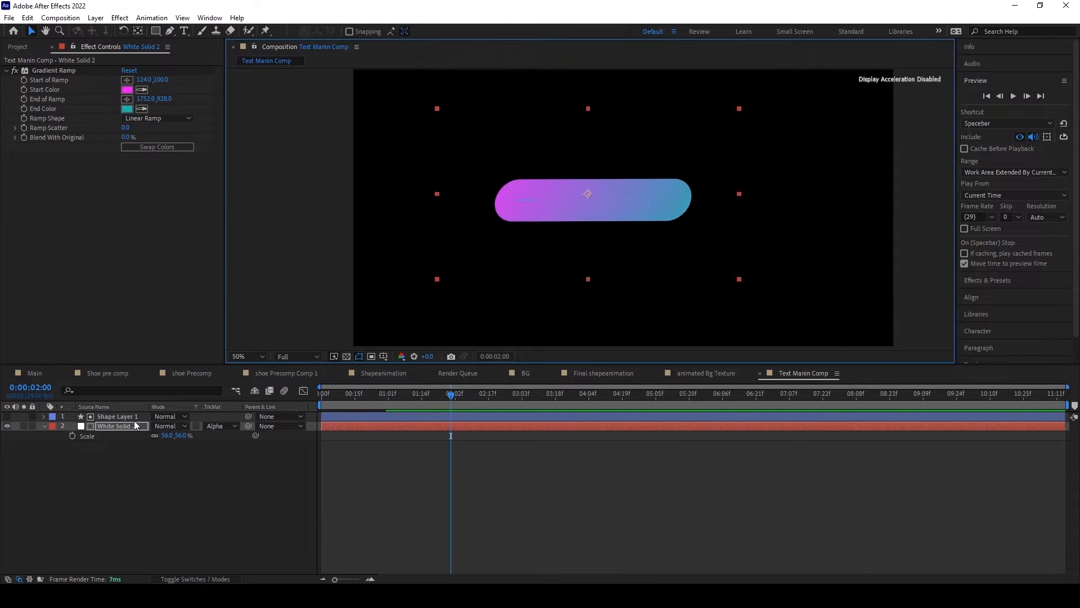
click(119, 427)
shift+click(109, 418)
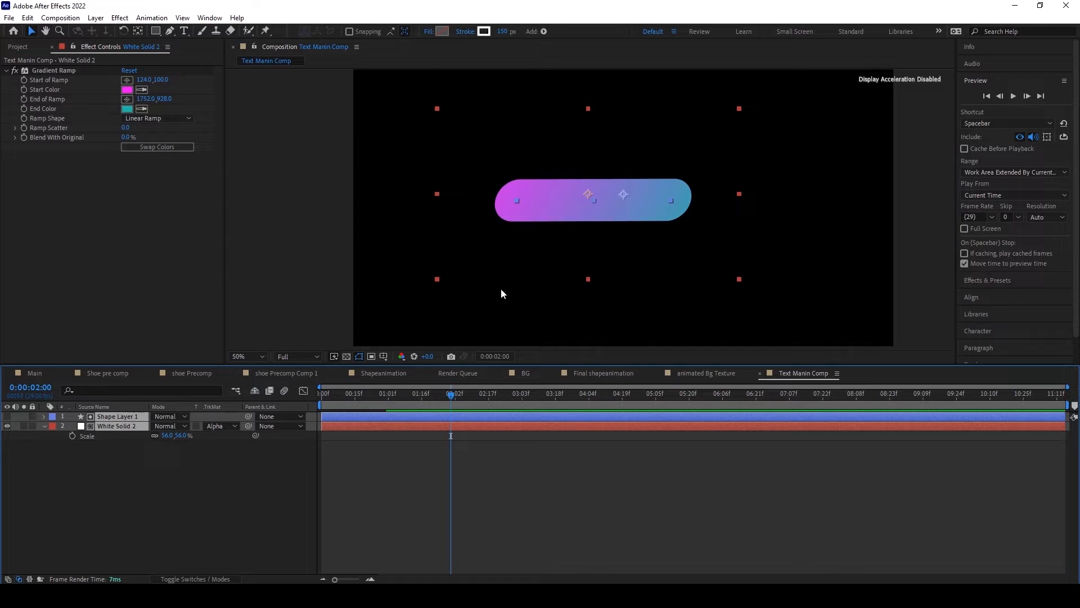
drag(619, 215, 654, 215)
Step: Pre-compose both layers as Shape Gradient1, moving all attributes into the new composition
click(95, 18)
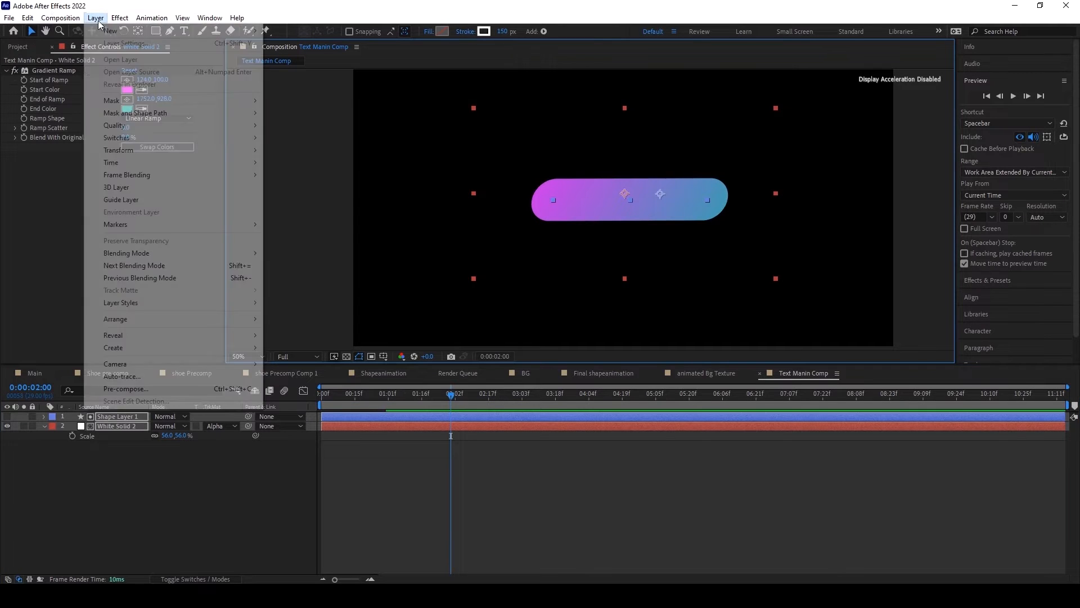
click(126, 389)
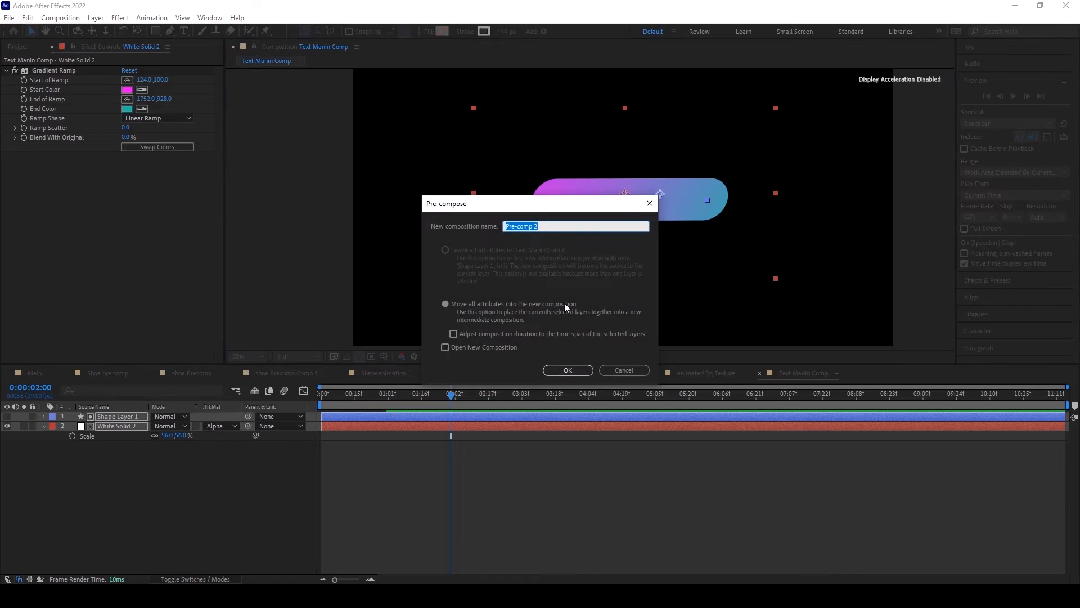
click(442, 304)
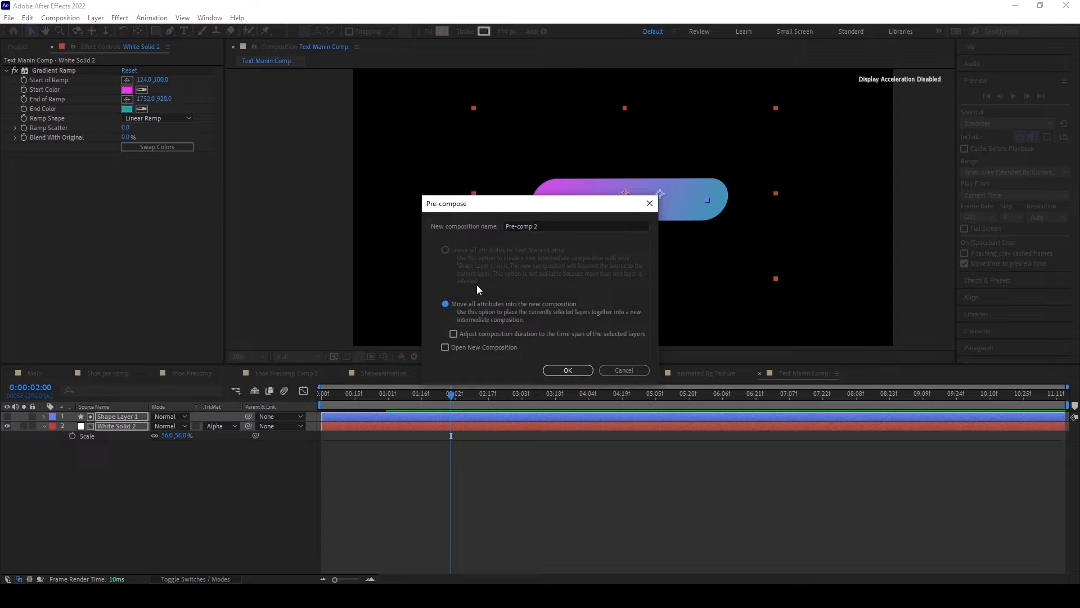
click(550, 228)
text(Shape)
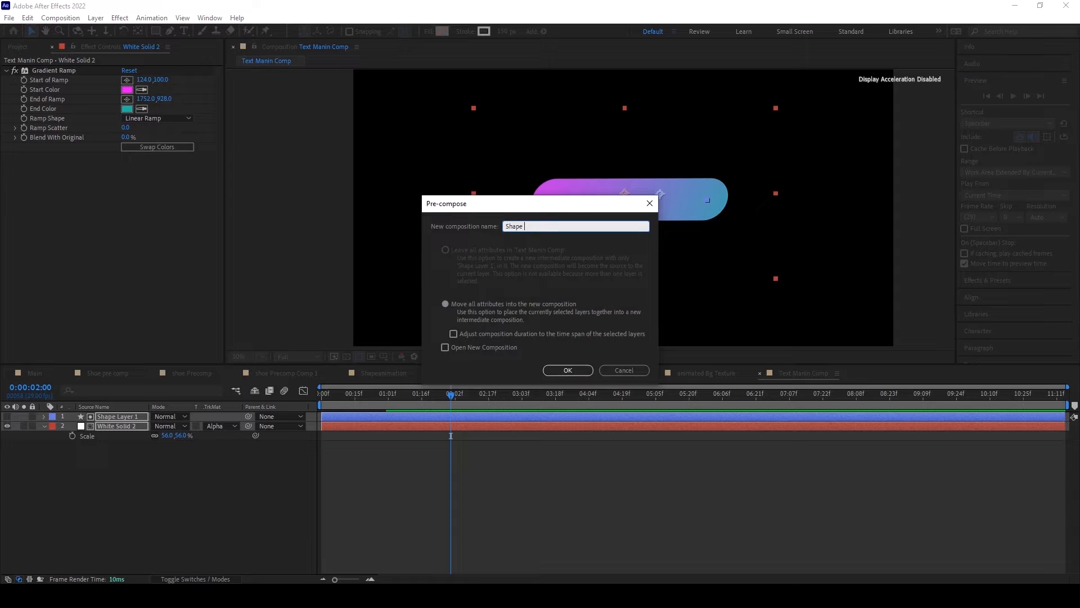
text( Gradient1)
click(447, 306)
click(559, 368)
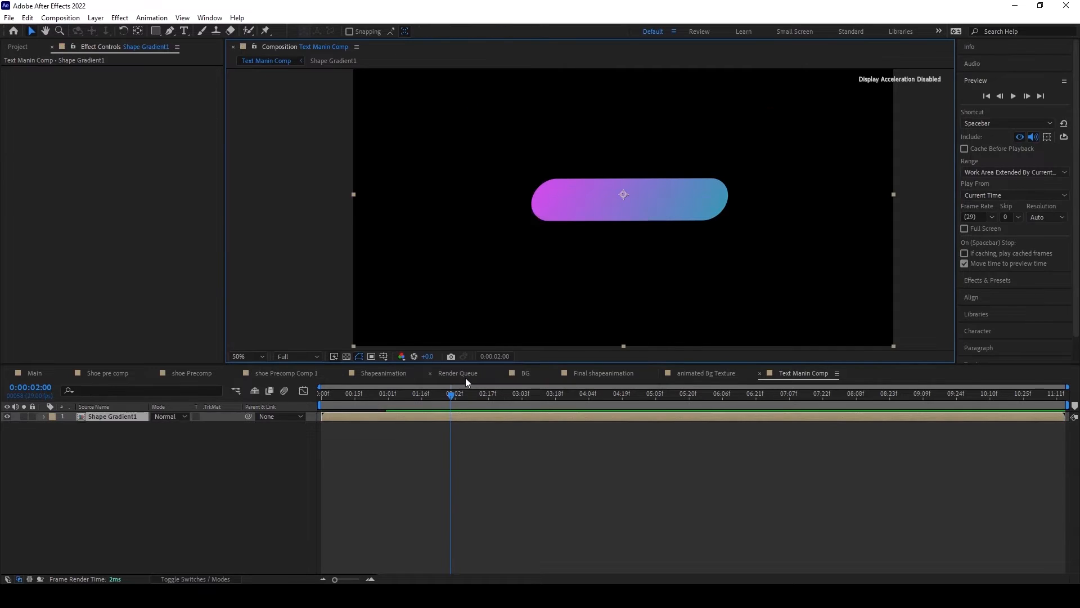
Step: Duplicate the Shape Gradient1 layer over a transparency grid and set the lower copy's position to 971, 550
click(347, 357)
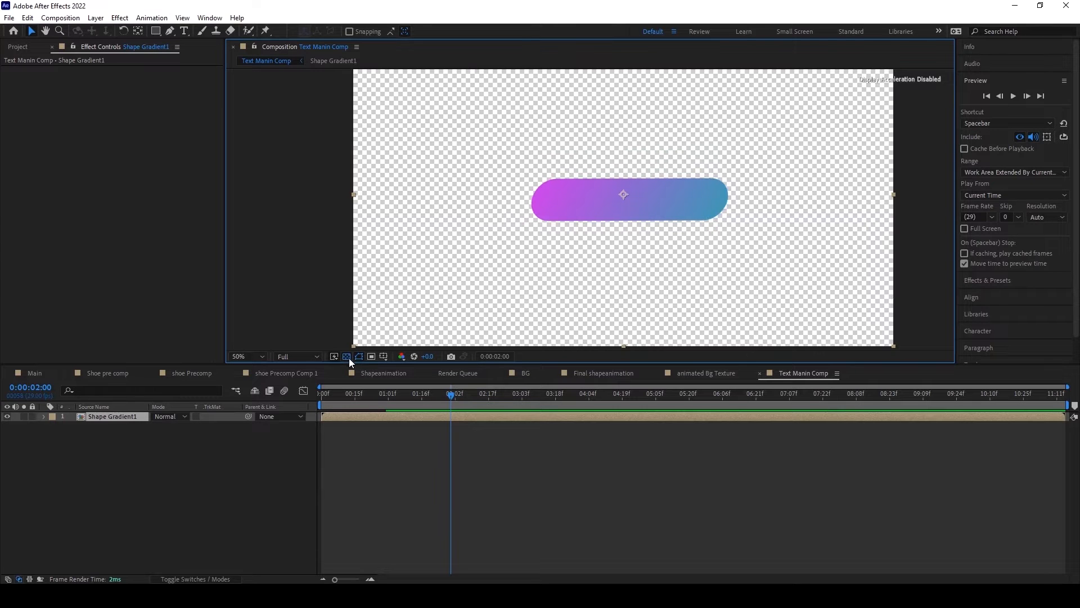
key(ctrl+d)
click(119, 425)
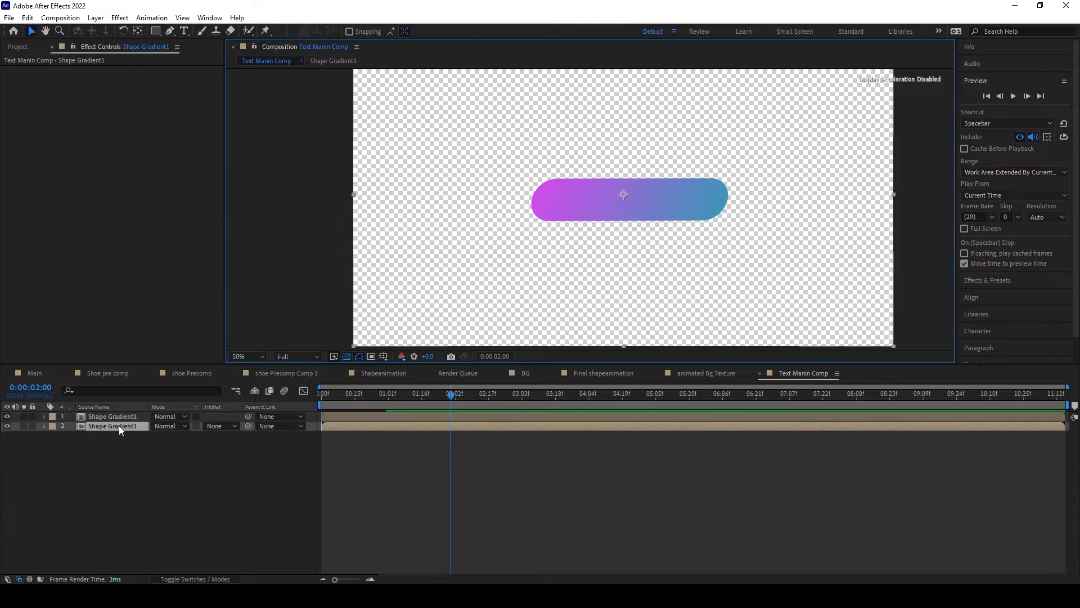
key(p)
drag(180, 435, 185, 435)
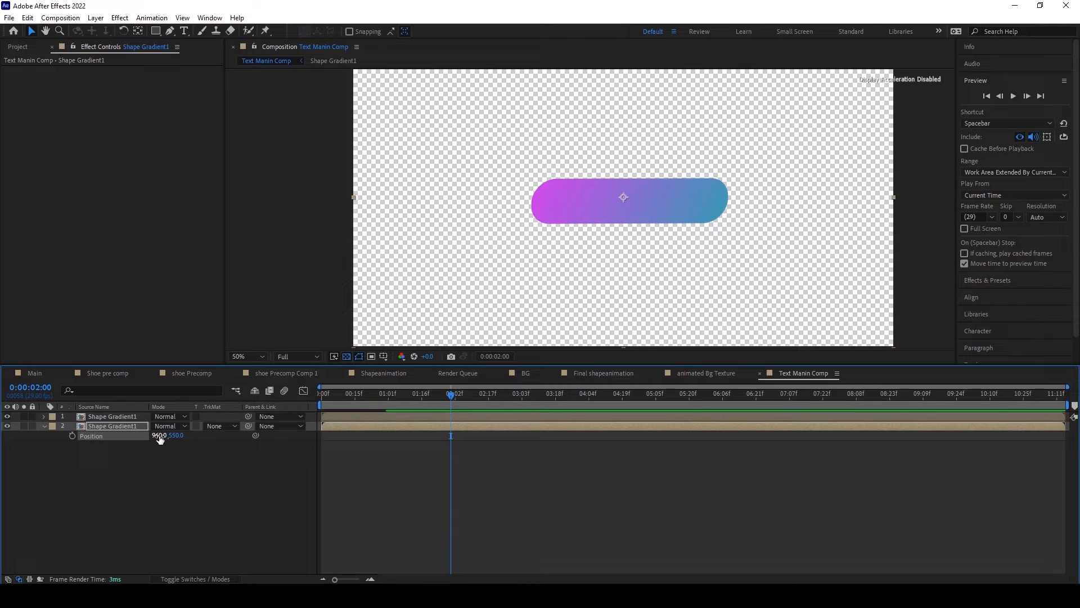
drag(160, 435, 164, 435)
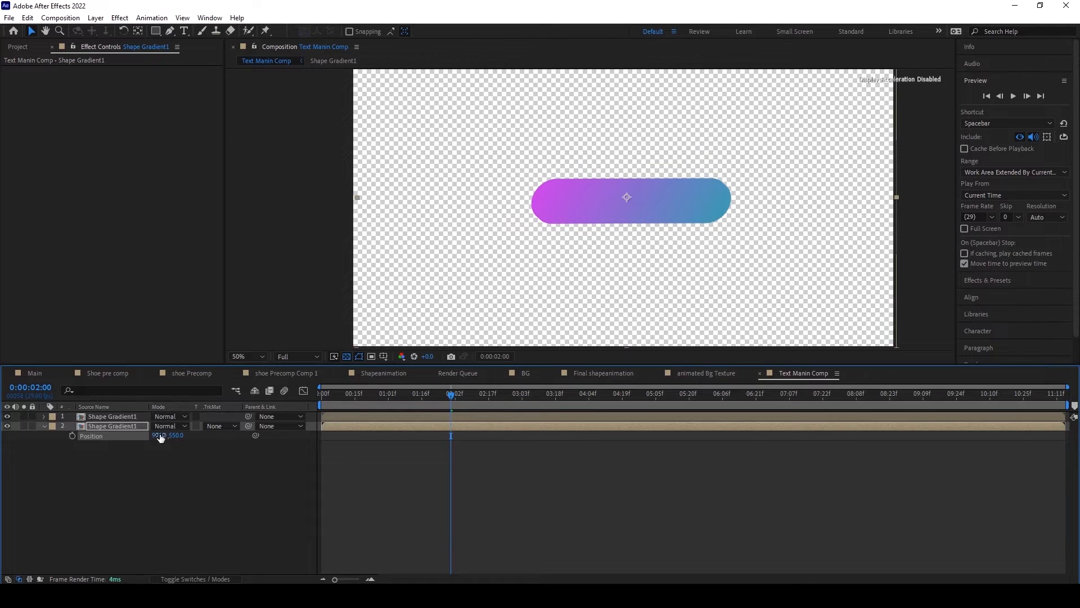
Step: Apply the Curves effect to the lower Shape Gradient1 layer and pull the RGB curve's middle down to darken it
click(120, 17)
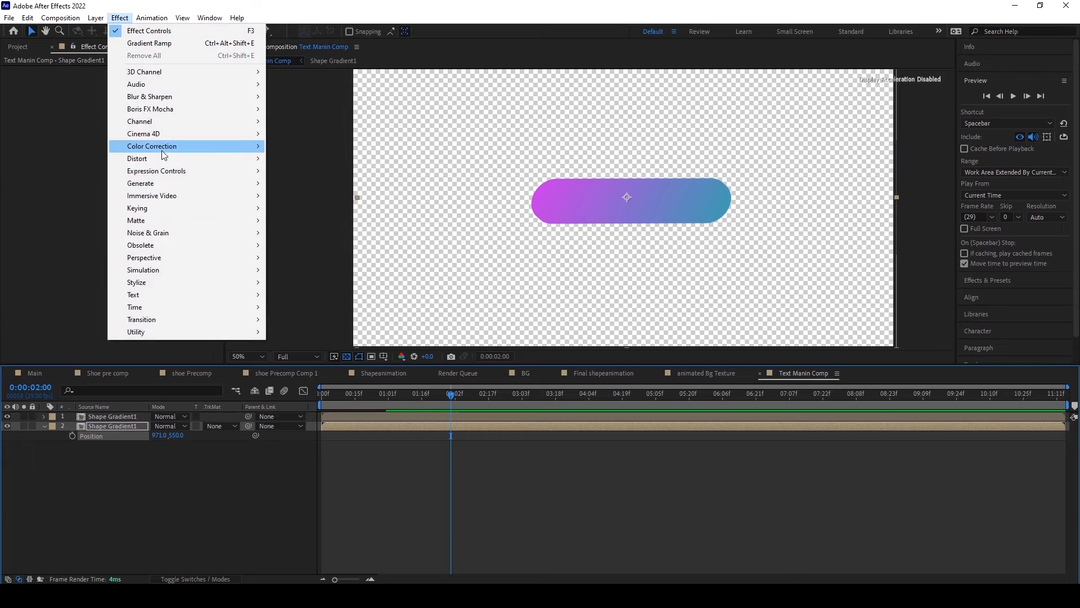
mouse_move(162, 149)
click(288, 368)
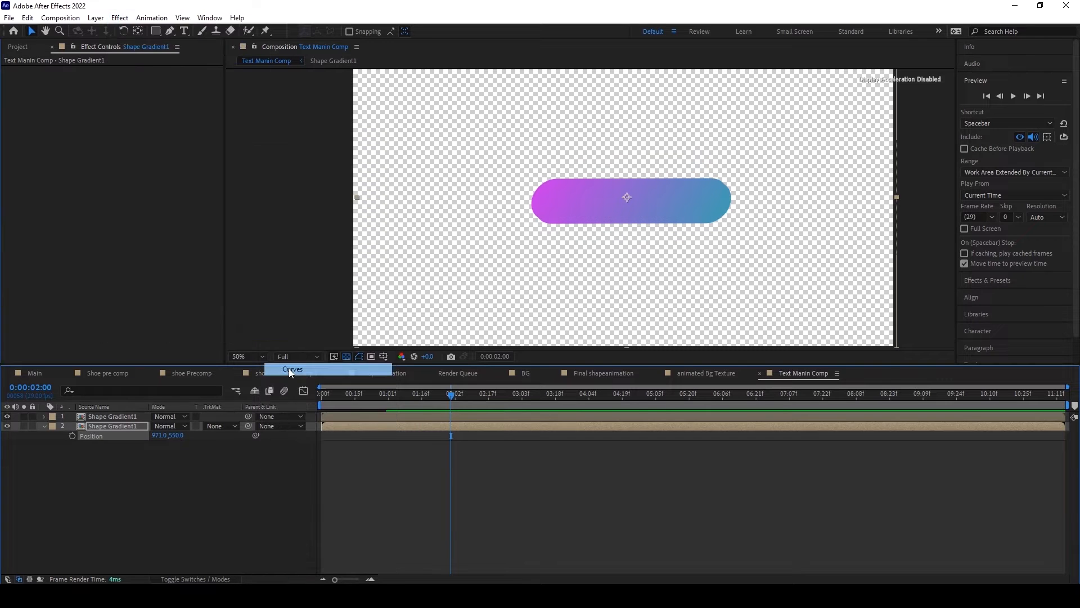
drag(94, 186, 110, 206)
key(slash)
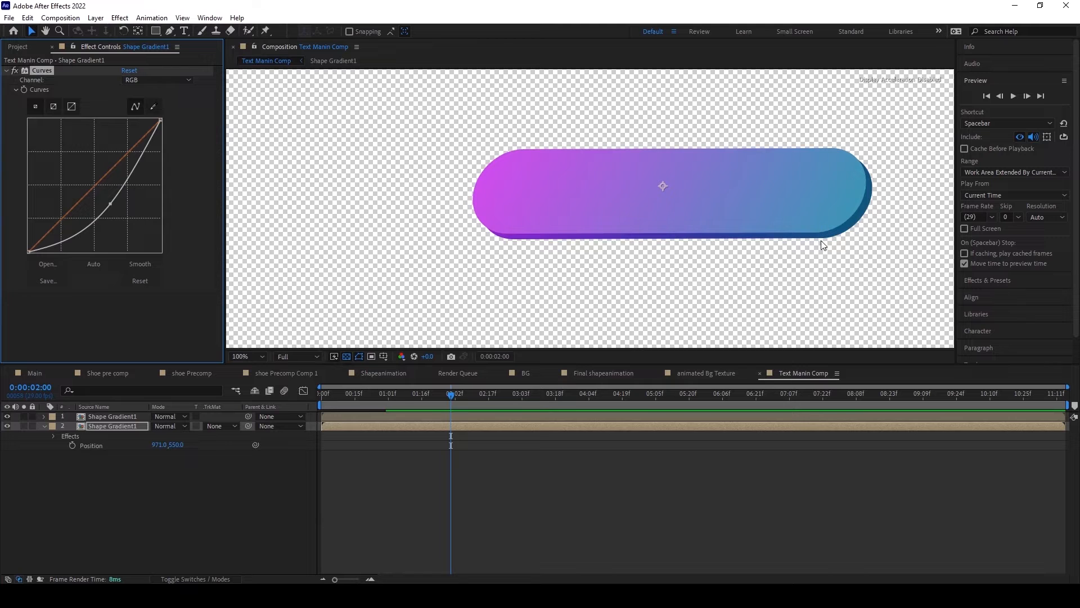
scroll(782, 228, down, 2)
scroll(767, 232, up, 2)
scroll(766, 231, down, 1)
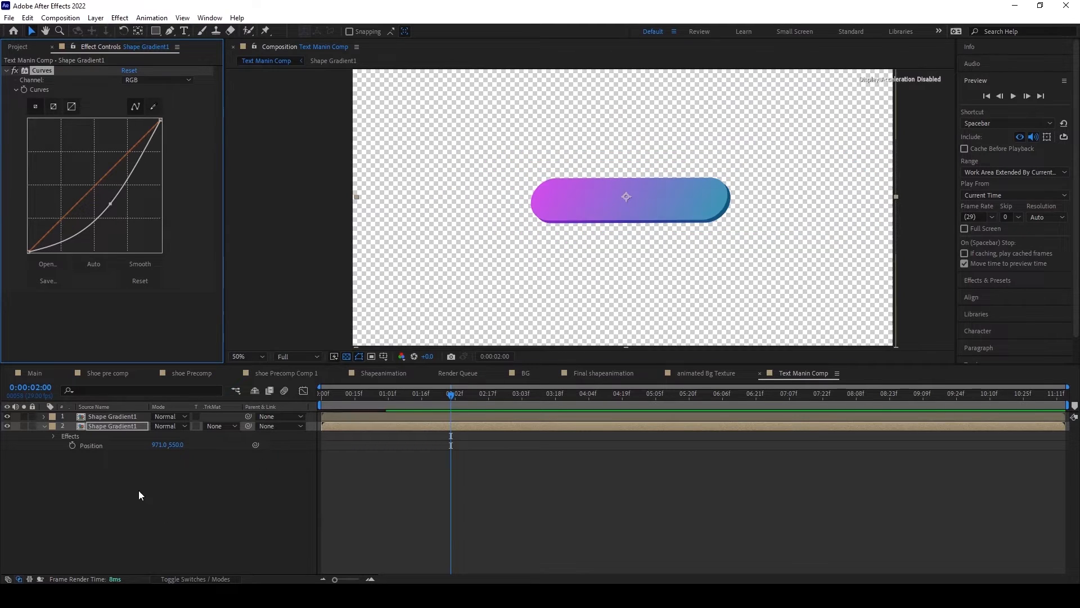
click(126, 429)
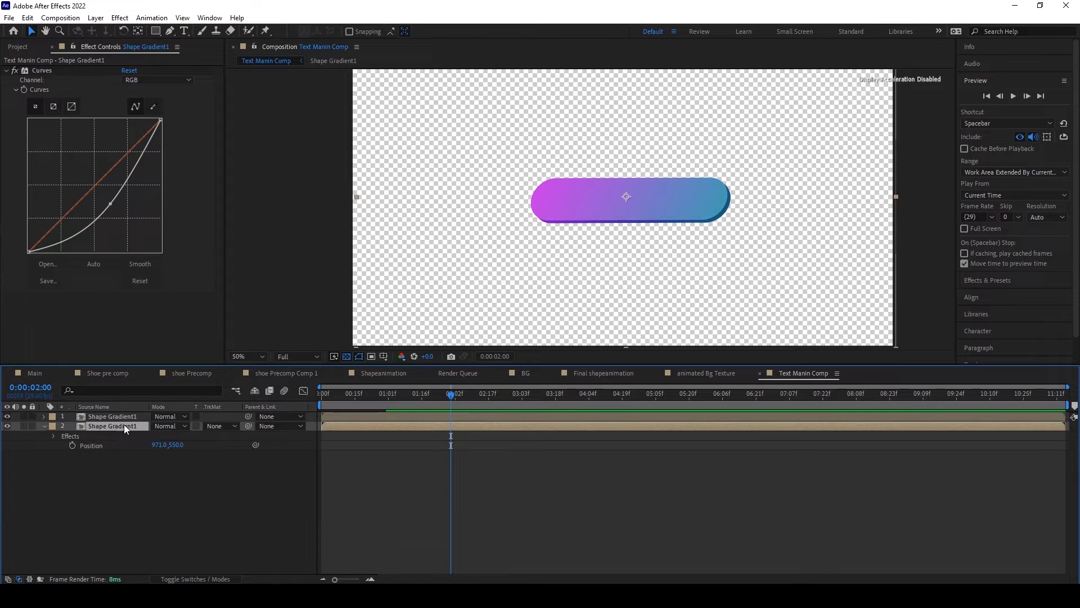
Step: Add a white text layer reading BIG over the gradient bar
click(121, 446)
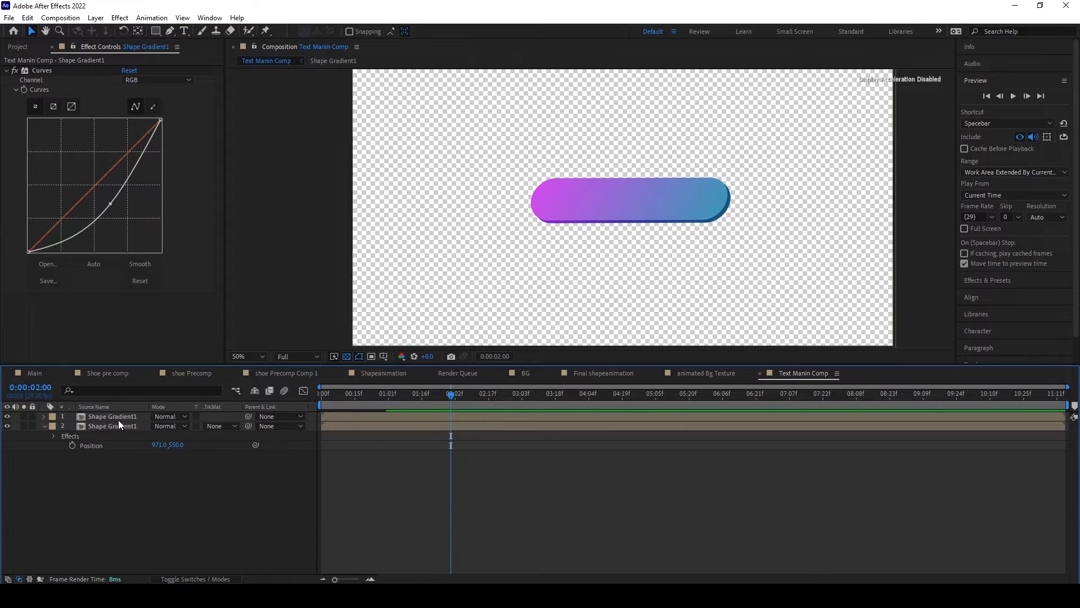
click(119, 420)
scroll(609, 203, down, 2)
scroll(609, 202, up, 2)
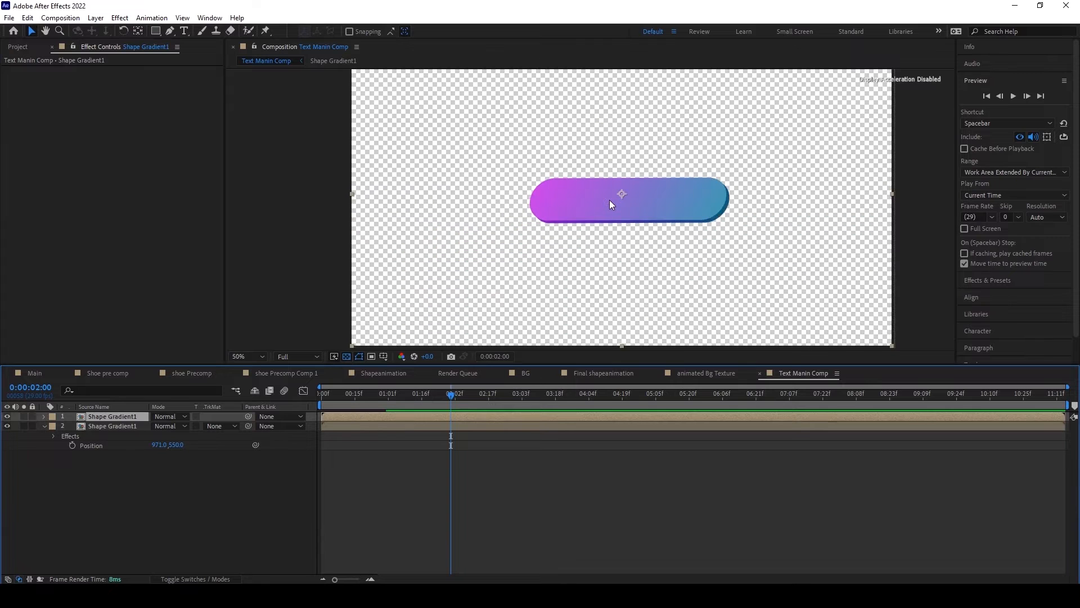
scroll(609, 203, up, 2)
click(185, 32)
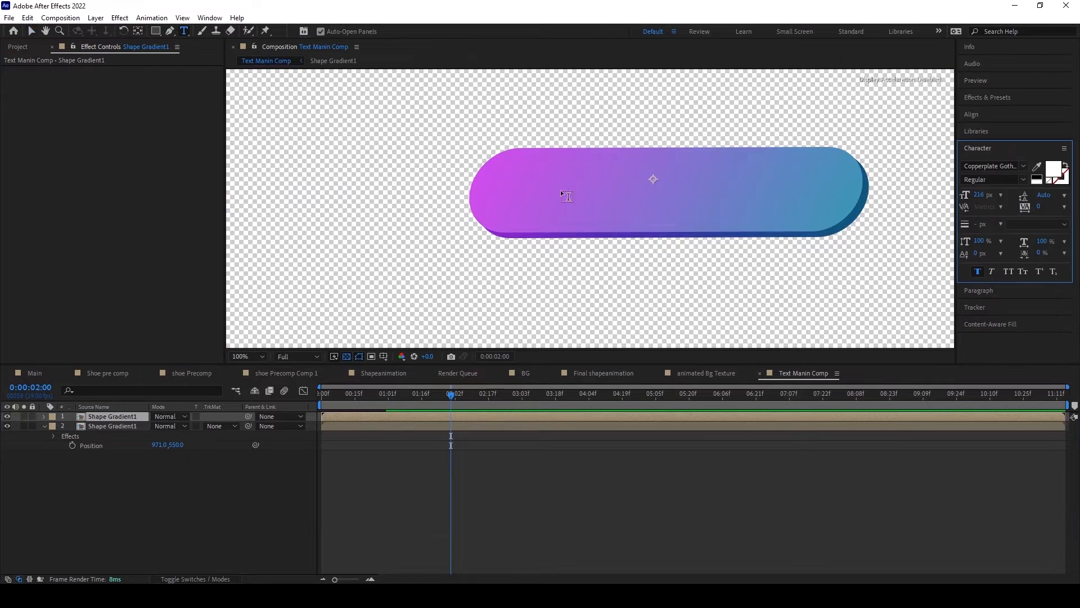
click(604, 199)
text(B)
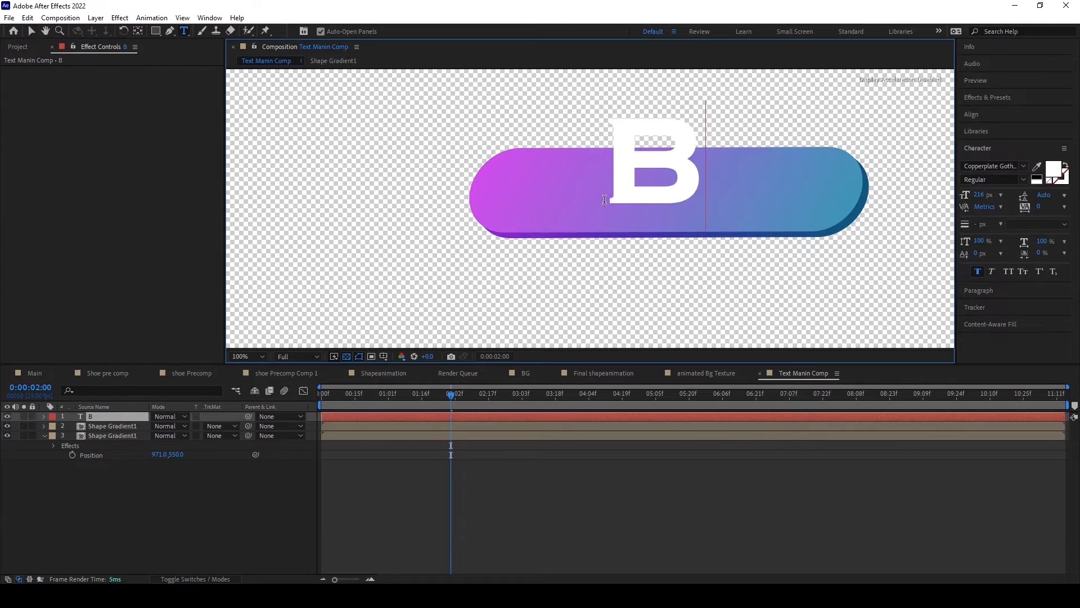
text(IG)
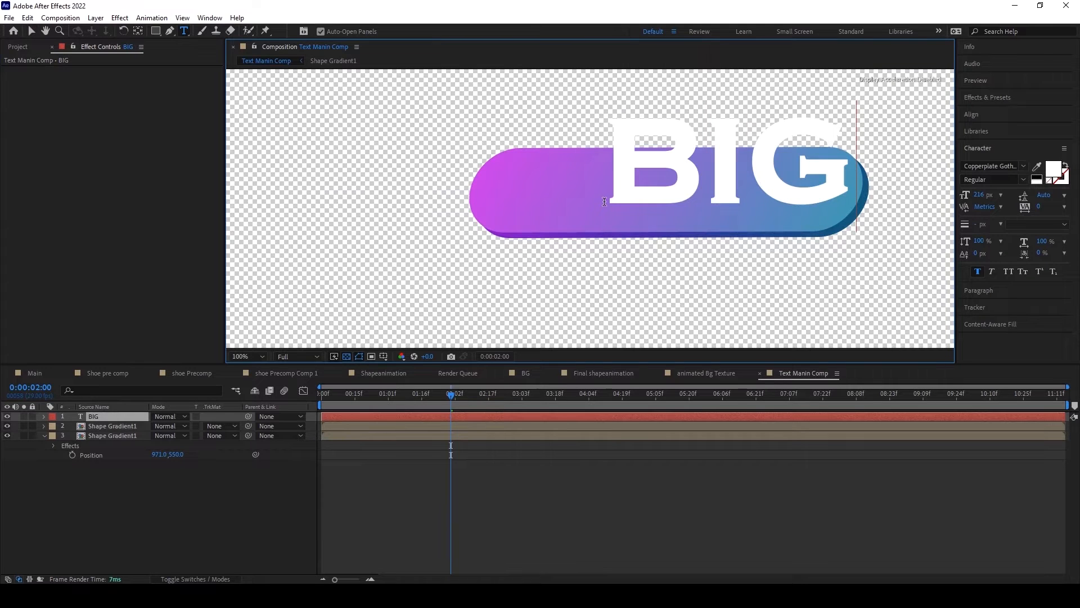
Step: Change the font of the selected BIG letters to Danbury Caps PERSONAL USE
drag(618, 165, 837, 160)
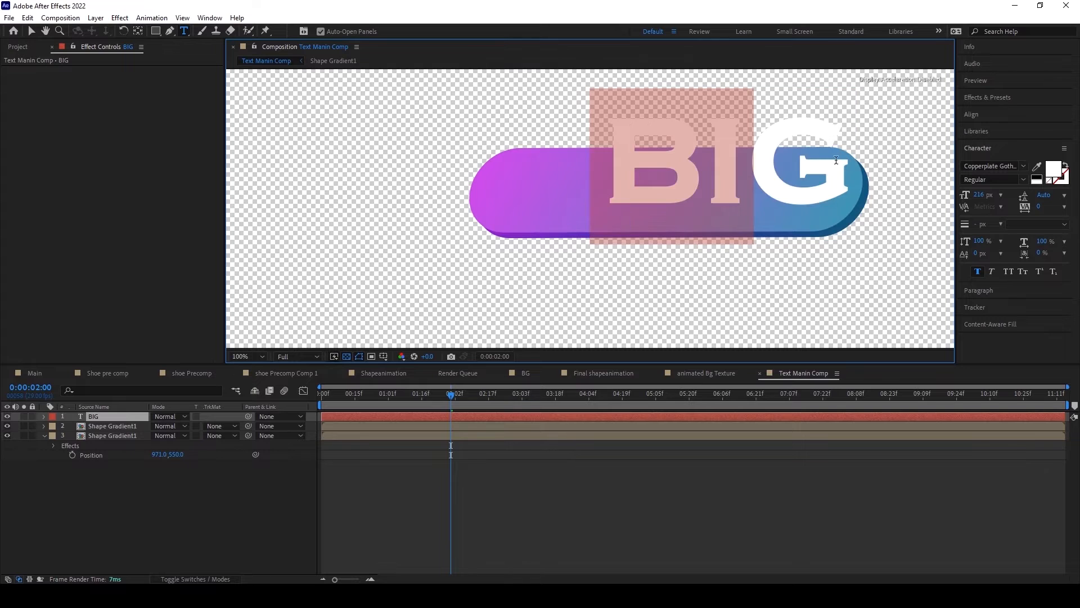
click(1023, 165)
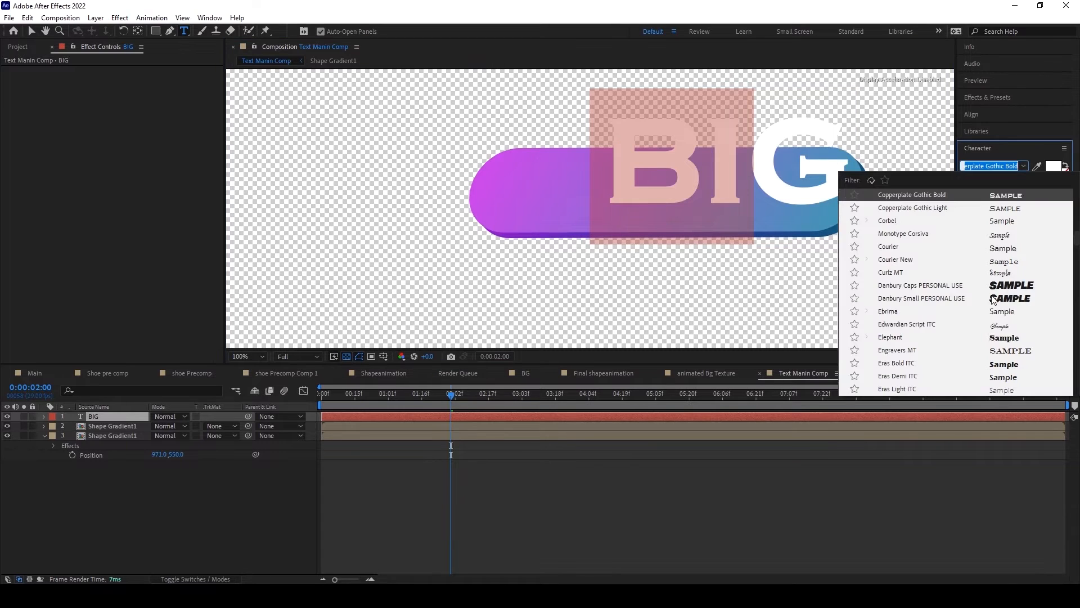
scroll(975, 292, down, 1)
scroll(975, 292, up, 3)
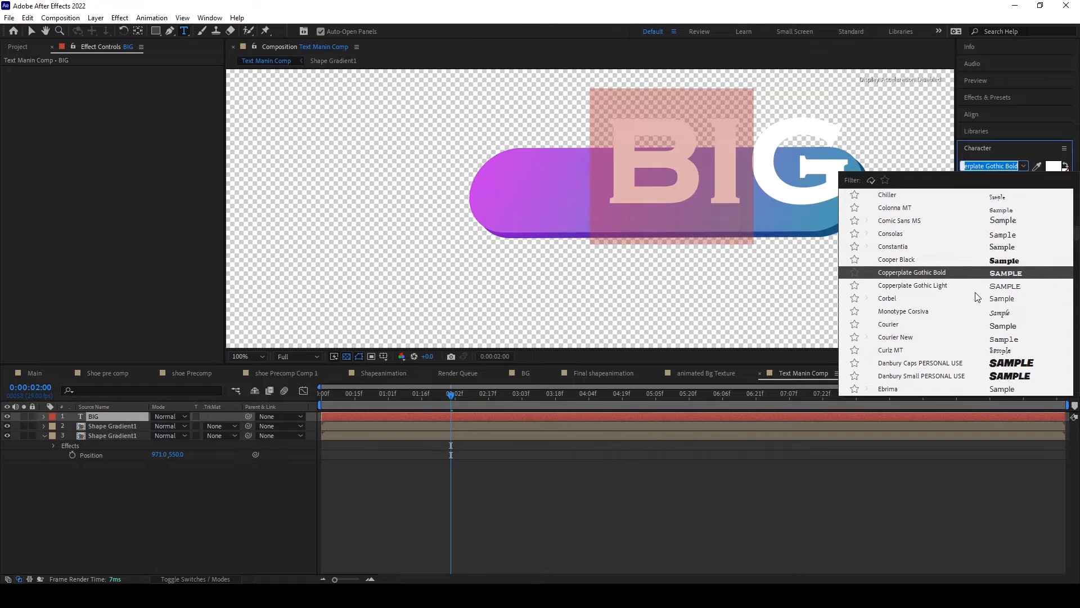
click(941, 363)
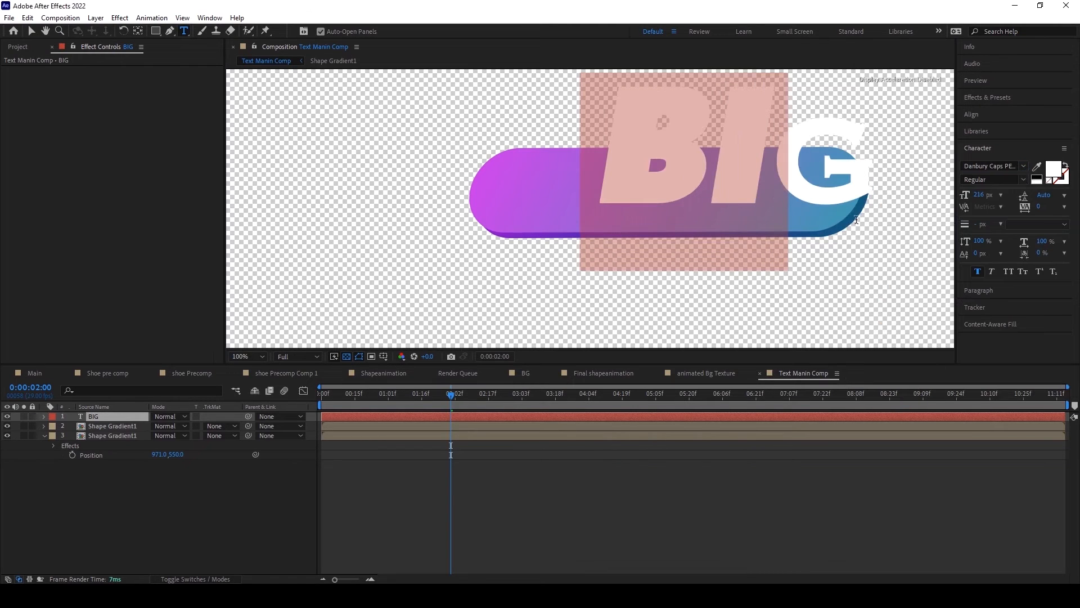
Step: Replace the text with lowercase "big" so all its letters use the Danbury Caps font
click(797, 154)
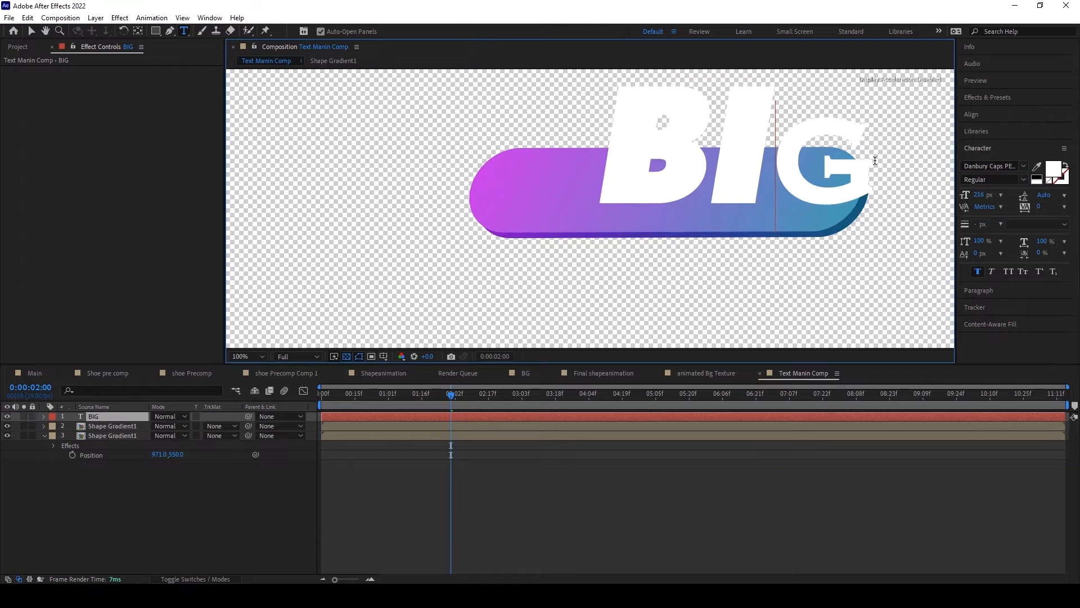
drag(875, 161, 677, 174)
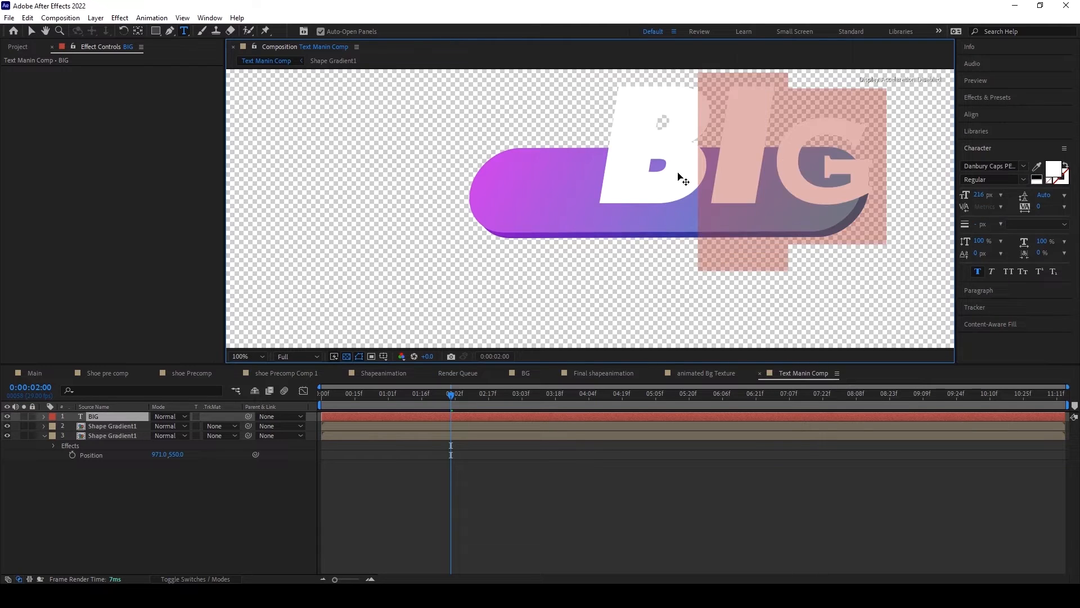
key(BackSpace)
key(BackSpace)
text(big)
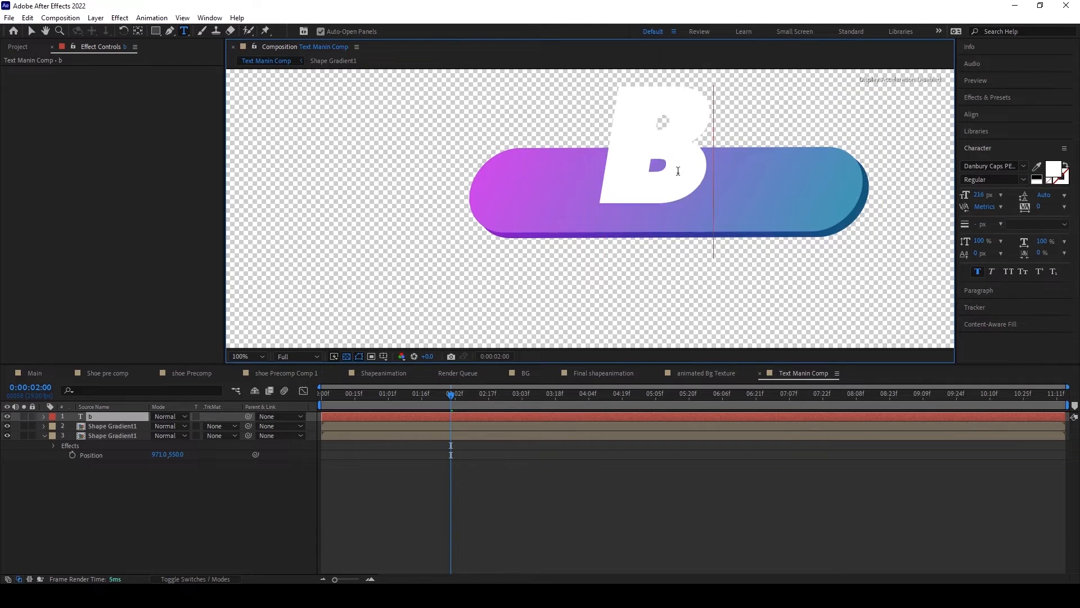
click(31, 31)
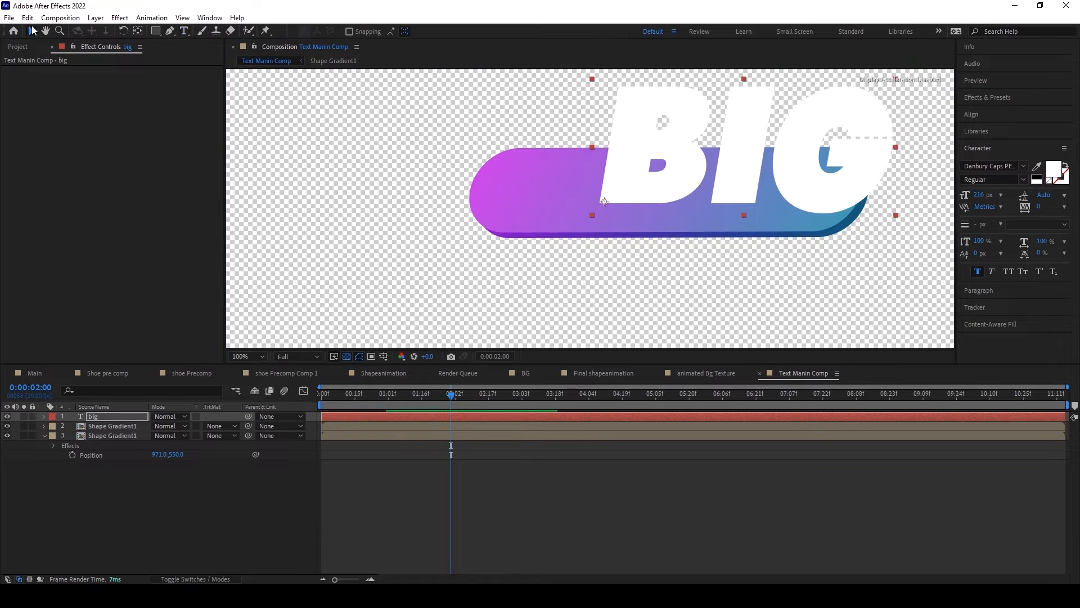
Step: Scale the big text layer to 49% and center it on the gradient bar
click(110, 417)
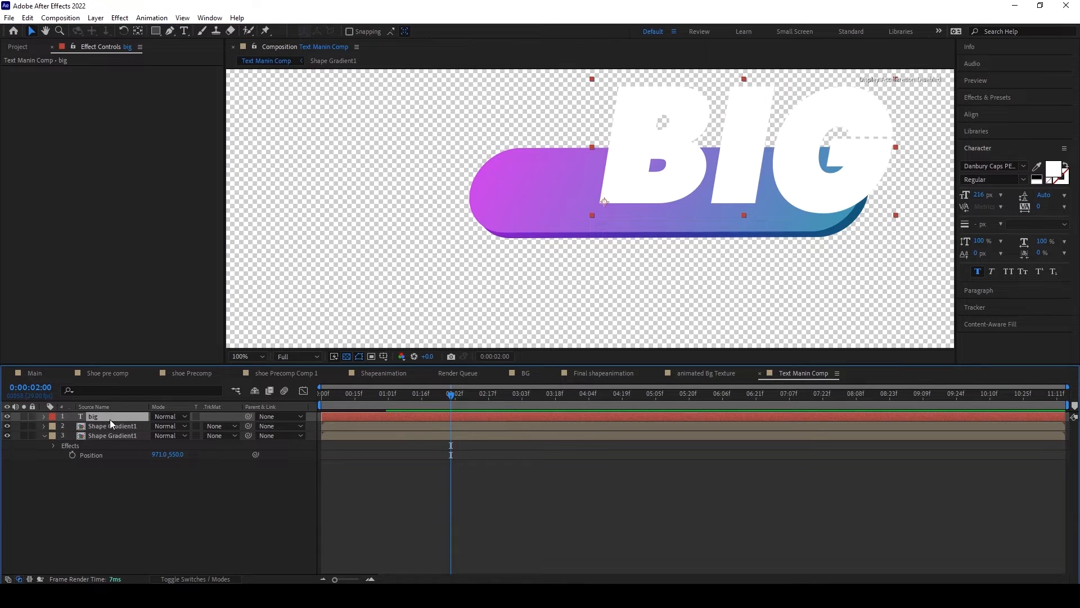
key(s)
drag(169, 427, 157, 426)
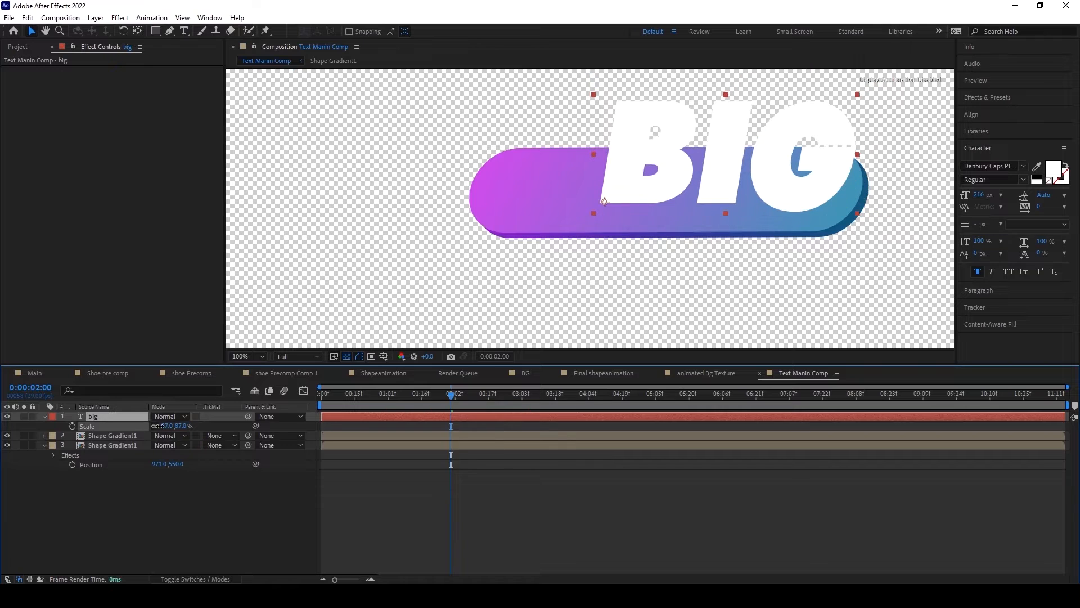
drag(160, 426, 138, 426)
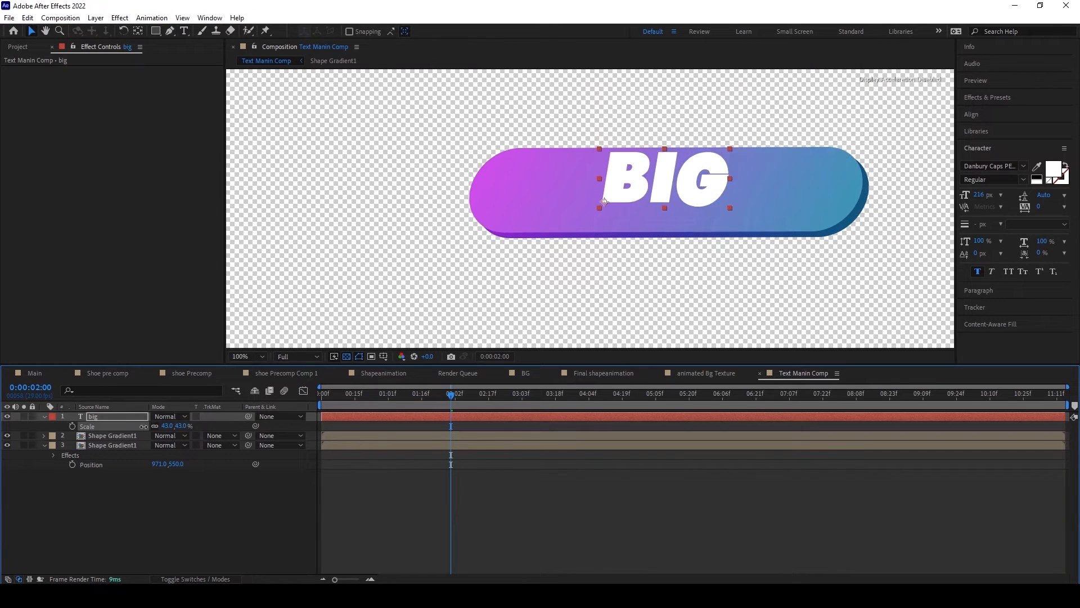
drag(706, 193, 709, 202)
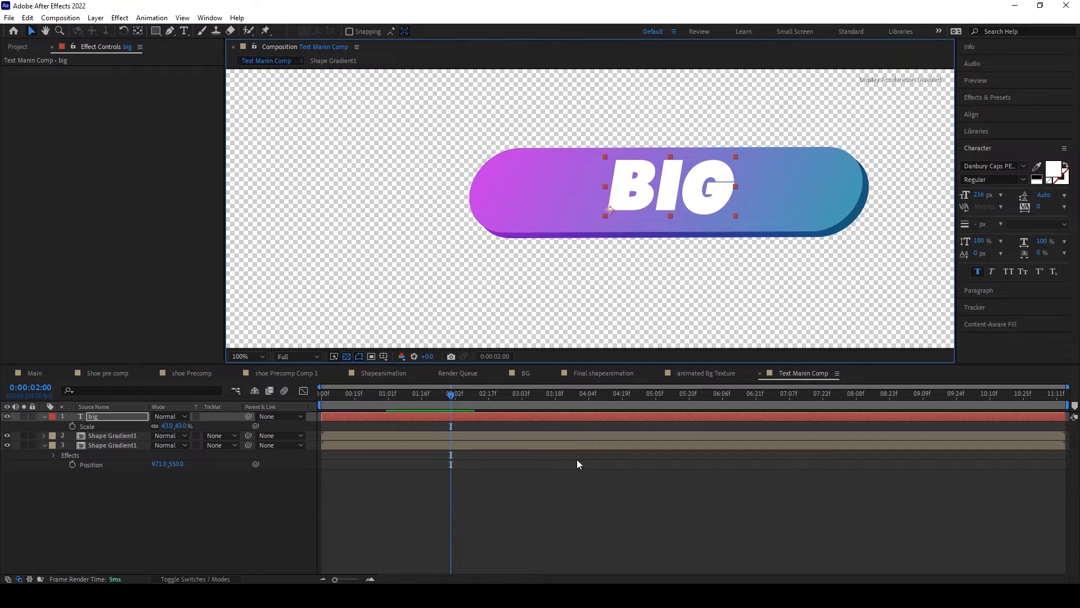
click(481, 458)
click(115, 421)
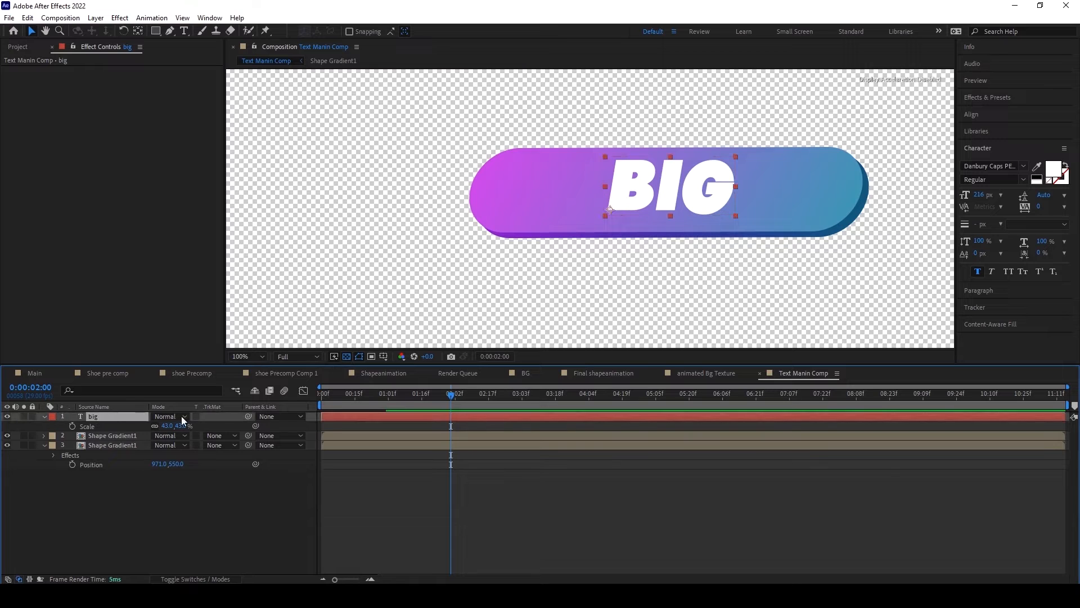
mouse_move(173, 426)
mouse_down()
mouse_move(186, 426)
mouse_move(177, 425)
mouse_up()
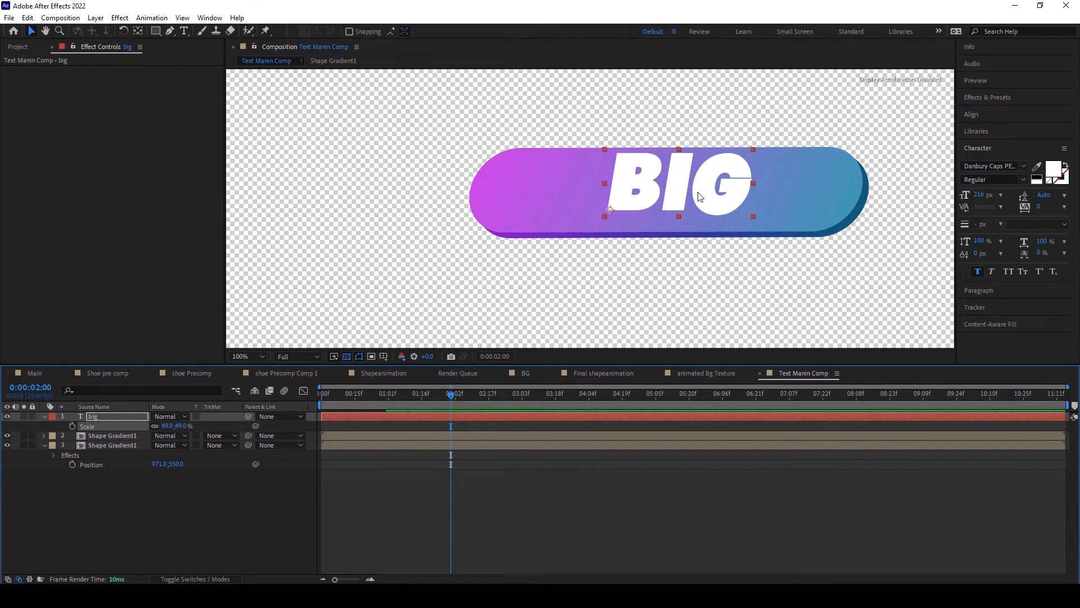
click(569, 513)
click(100, 420)
click(111, 433)
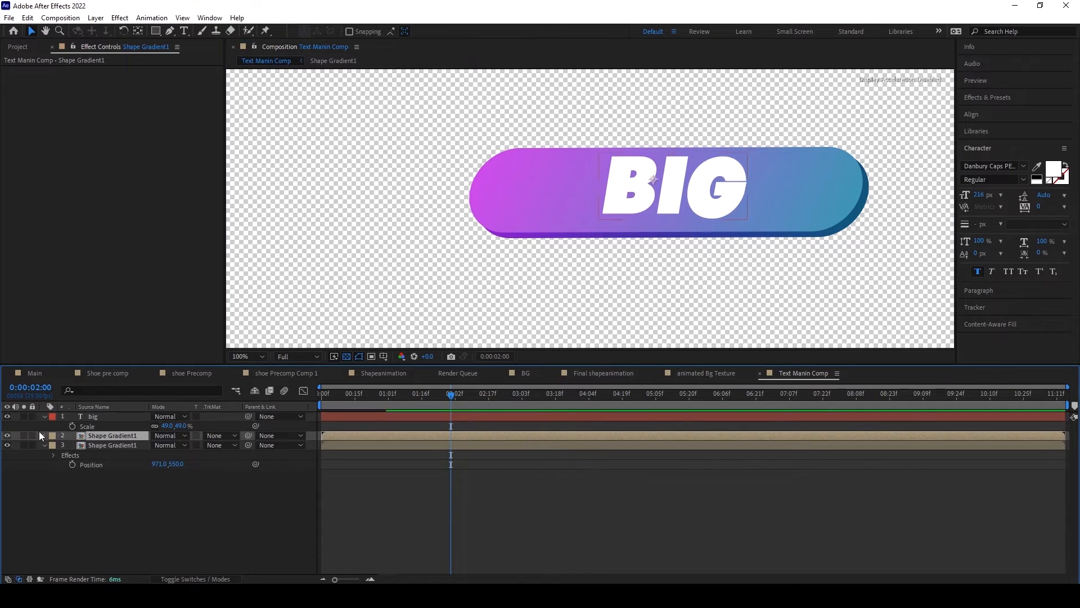
click(21, 435)
click(24, 436)
click(24, 436)
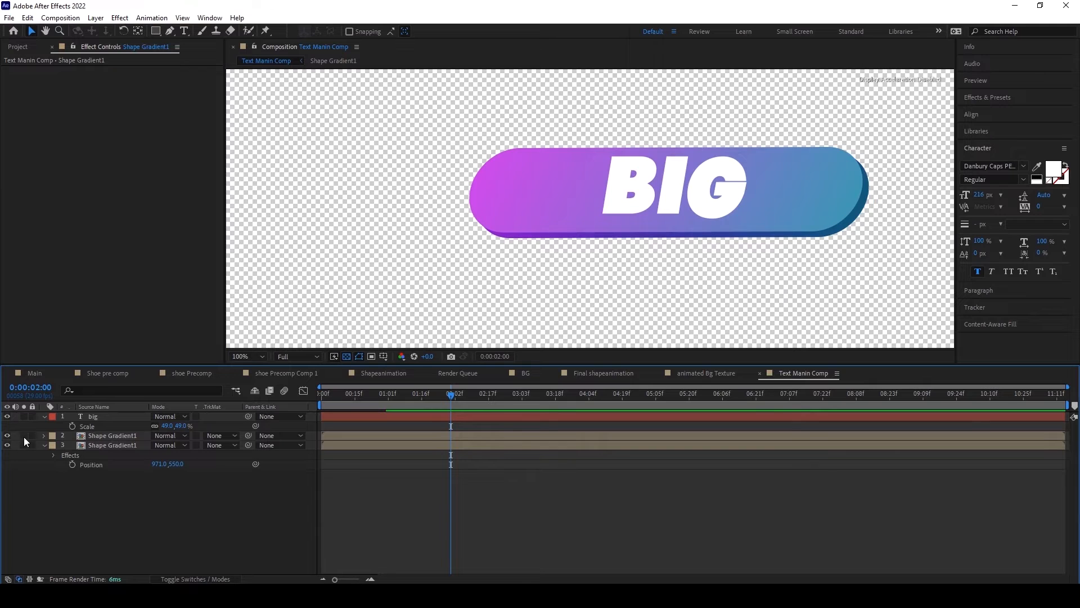
Step: Keyframe the big text layer's position at 874, 600 and shift that keyframe to 0:00:01:04
click(97, 417)
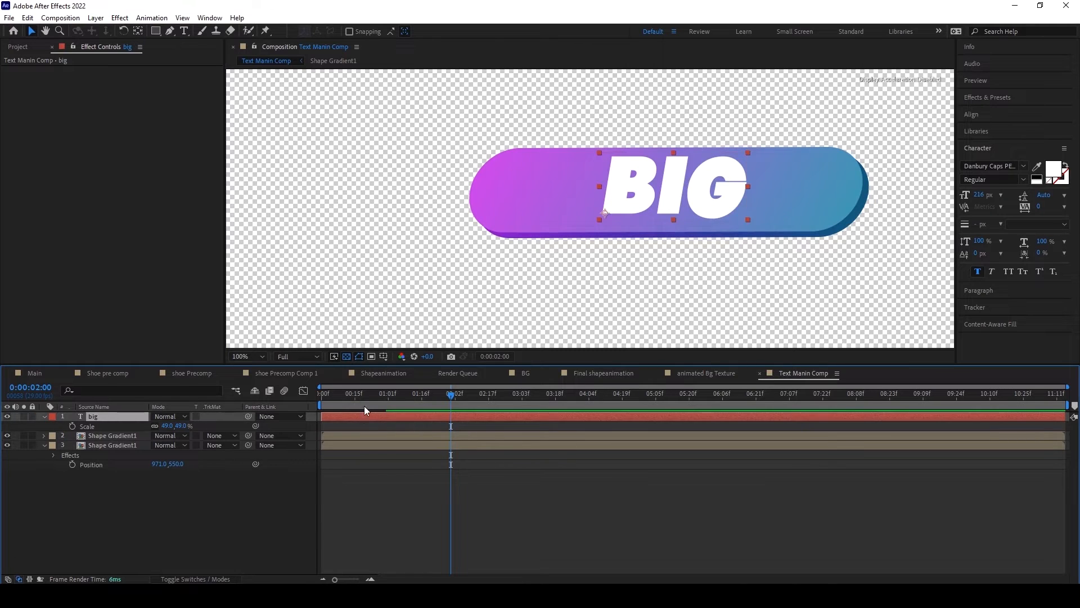
drag(365, 394, 442, 400)
key(p)
mouse_move(427, 397)
mouse_down()
mouse_move(309, 405)
mouse_move(425, 405)
mouse_up()
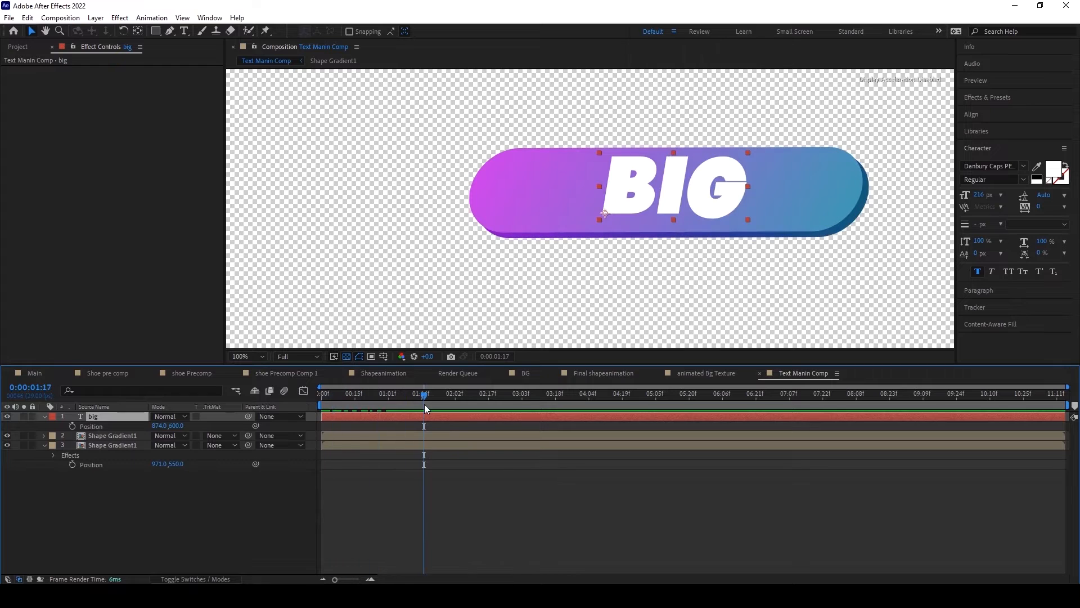
click(72, 426)
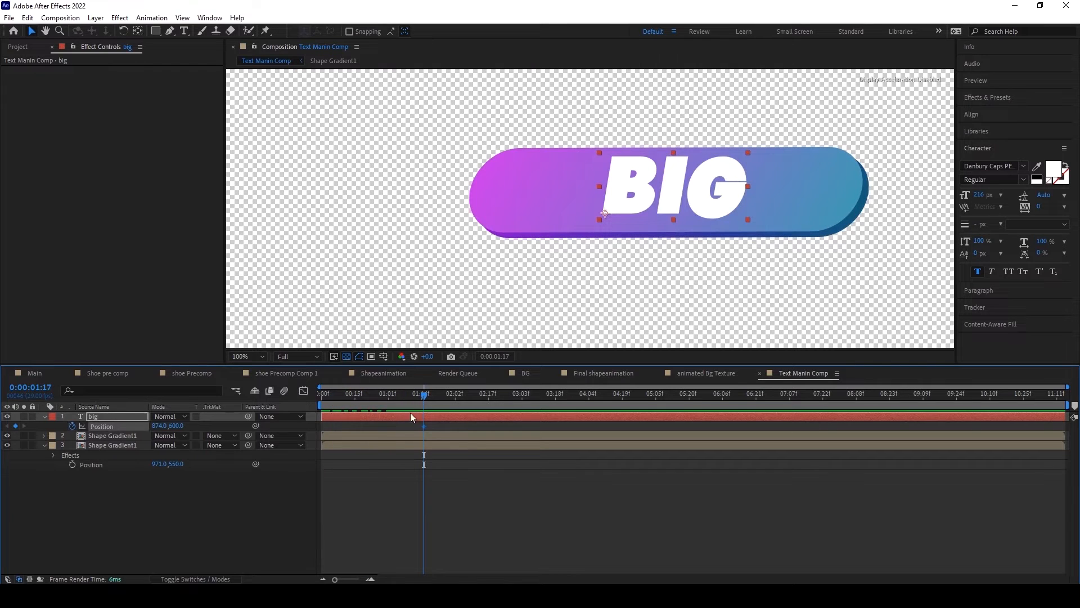
drag(423, 397, 345, 406)
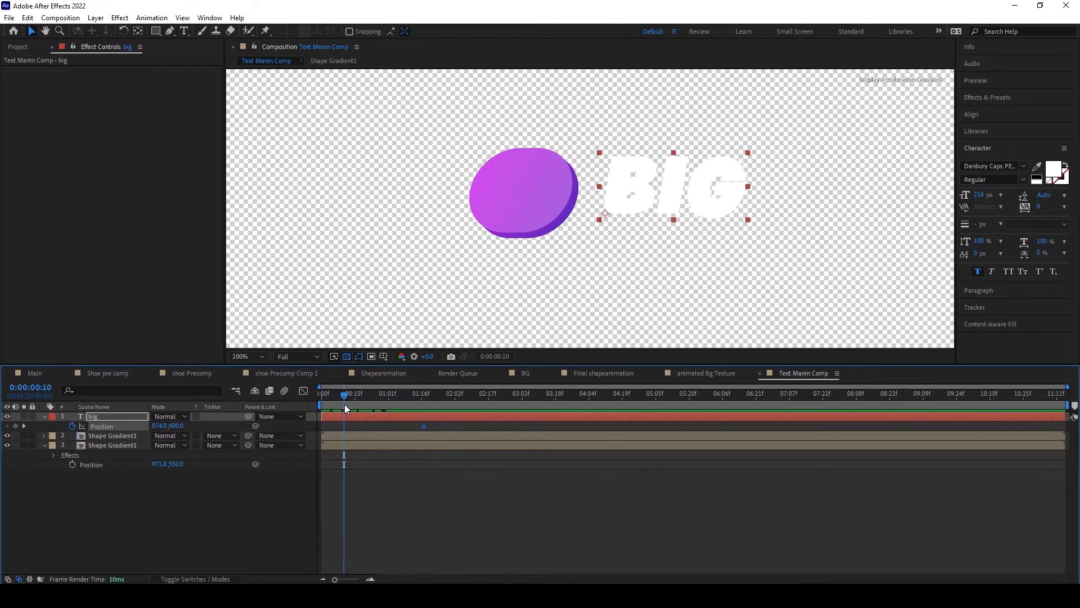
drag(424, 426, 396, 426)
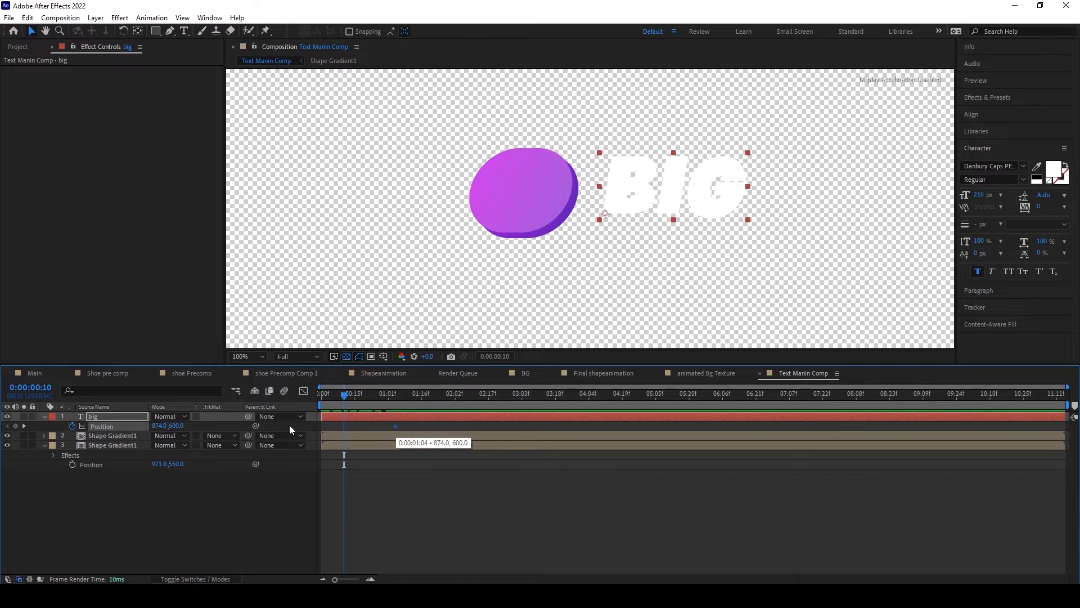
Step: Add Position keyframes to the big text layer with Y at 756 at 0:00:00:10 and 587 at 0:00:01:15
click(181, 525)
click(85, 416)
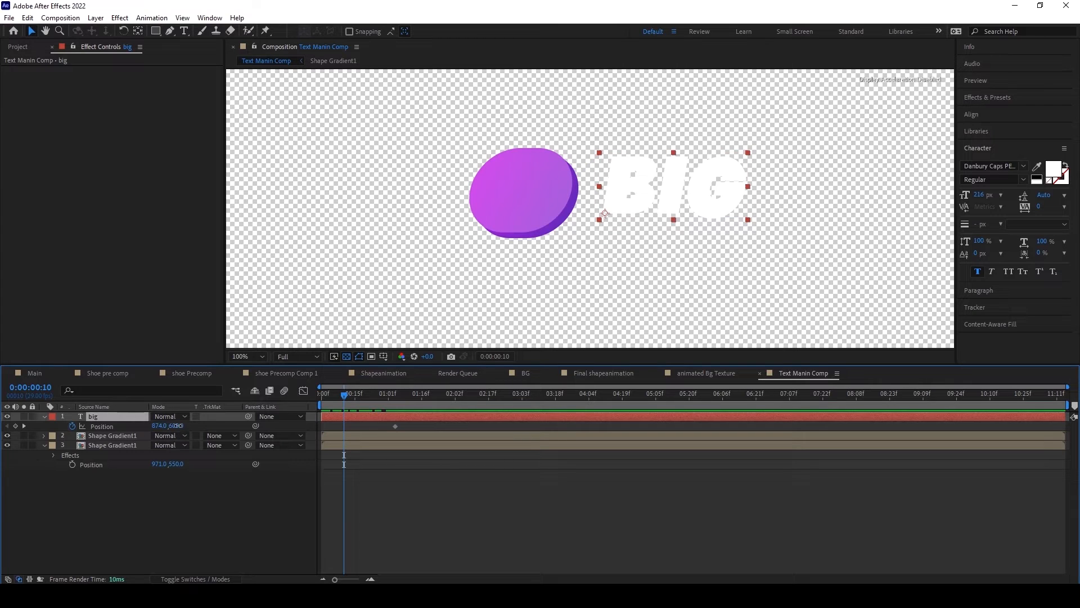
drag(177, 426, 279, 412)
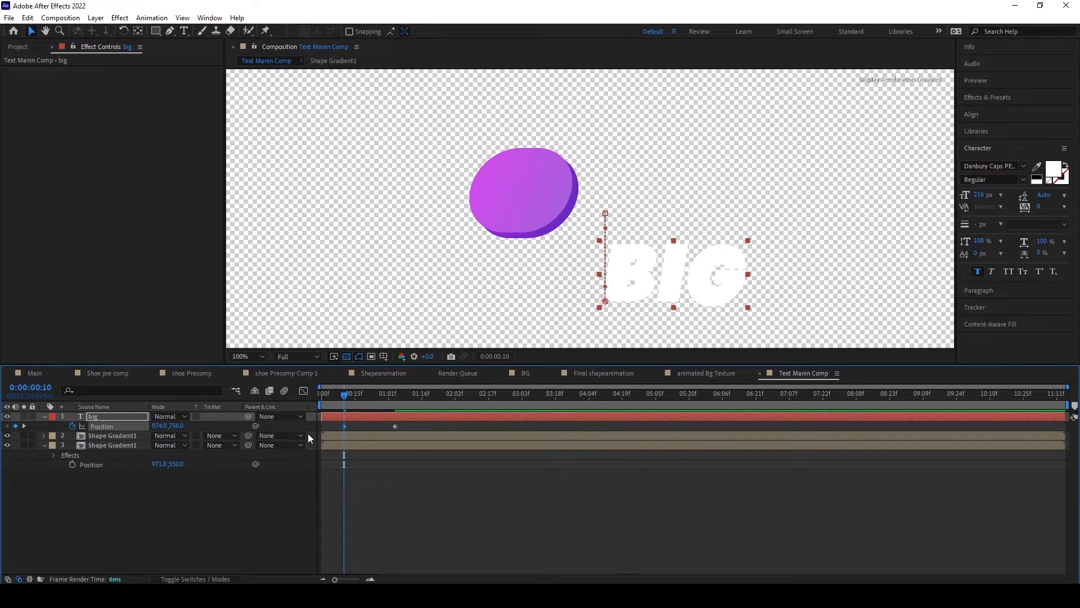
drag(346, 397, 423, 396)
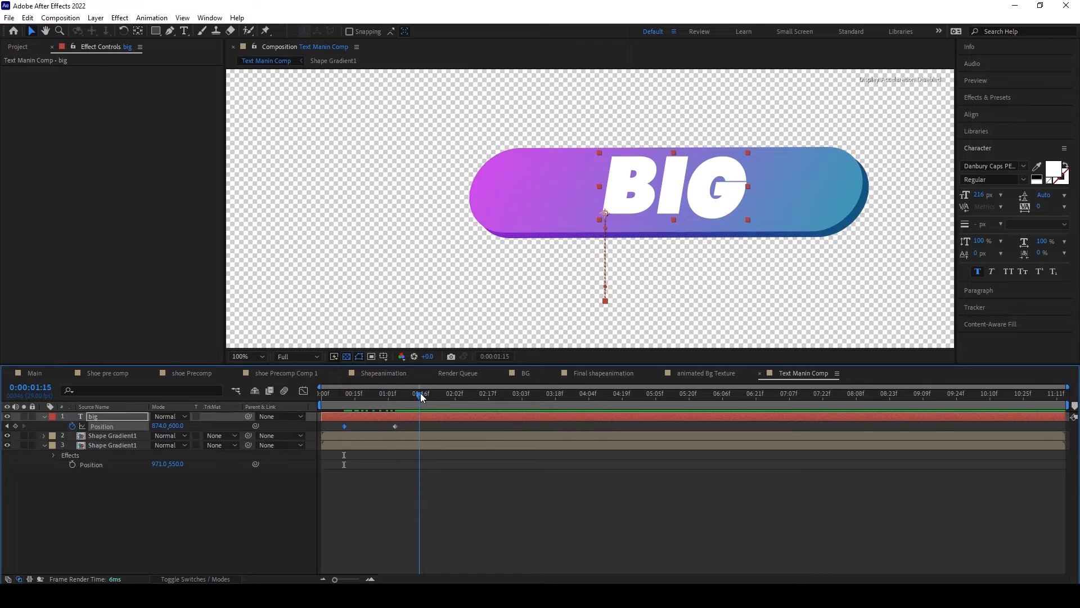
drag(179, 426, 175, 426)
Step: Copy the big text layer's 0:00:01:04 Position keyframe and paste it at 0:00:01:28
drag(419, 395, 448, 398)
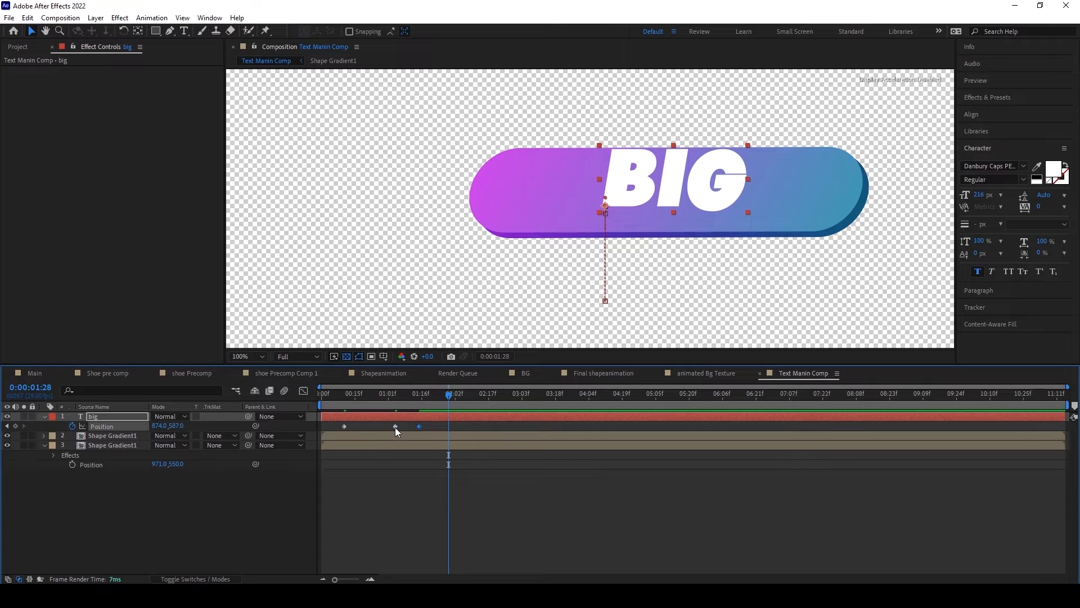
click(26, 17)
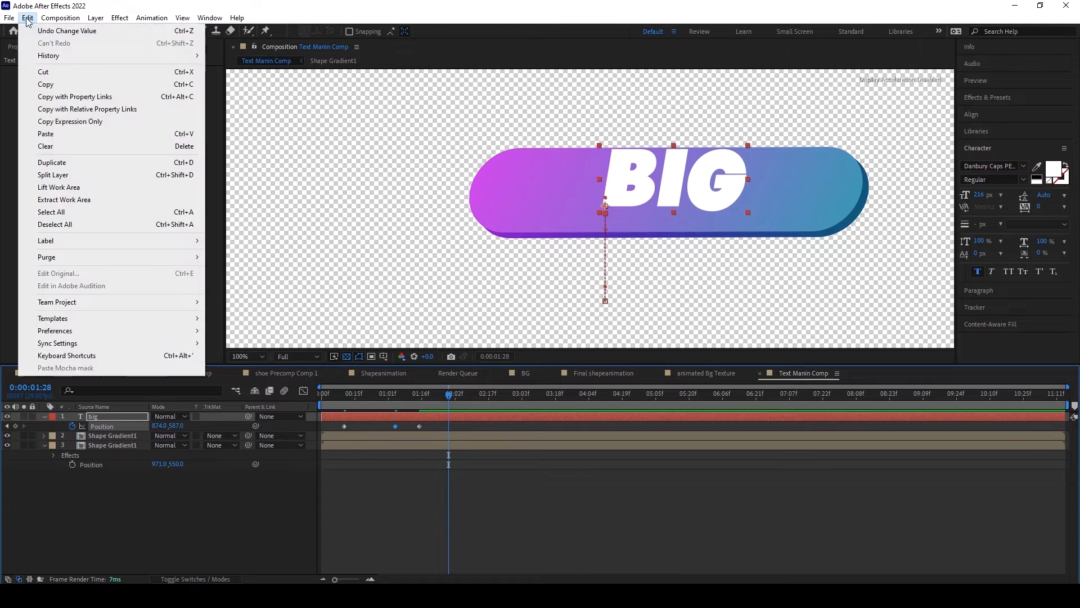
click(54, 87)
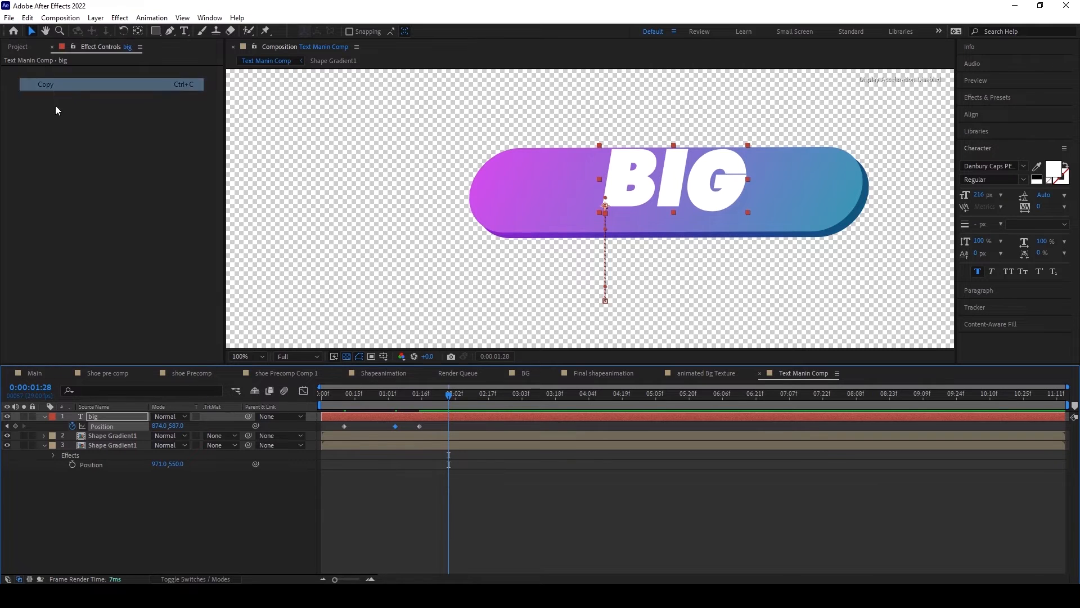
click(27, 17)
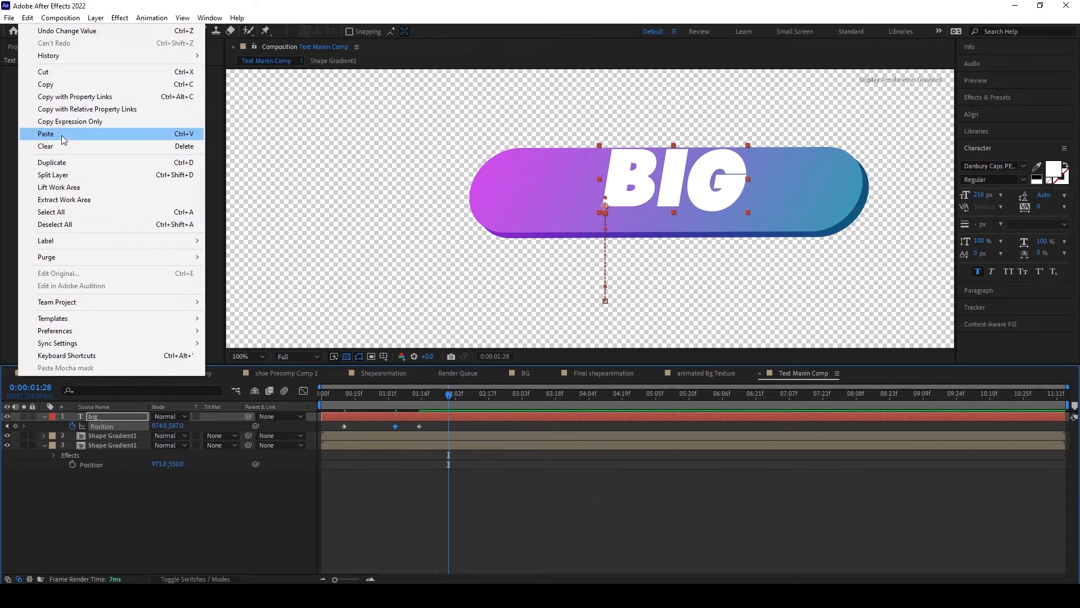
click(62, 135)
Step: Apply Easy Ease to all of the big text layer's Position keyframes and show their curves in the Graph Editor
drag(326, 427, 503, 438)
key(F9)
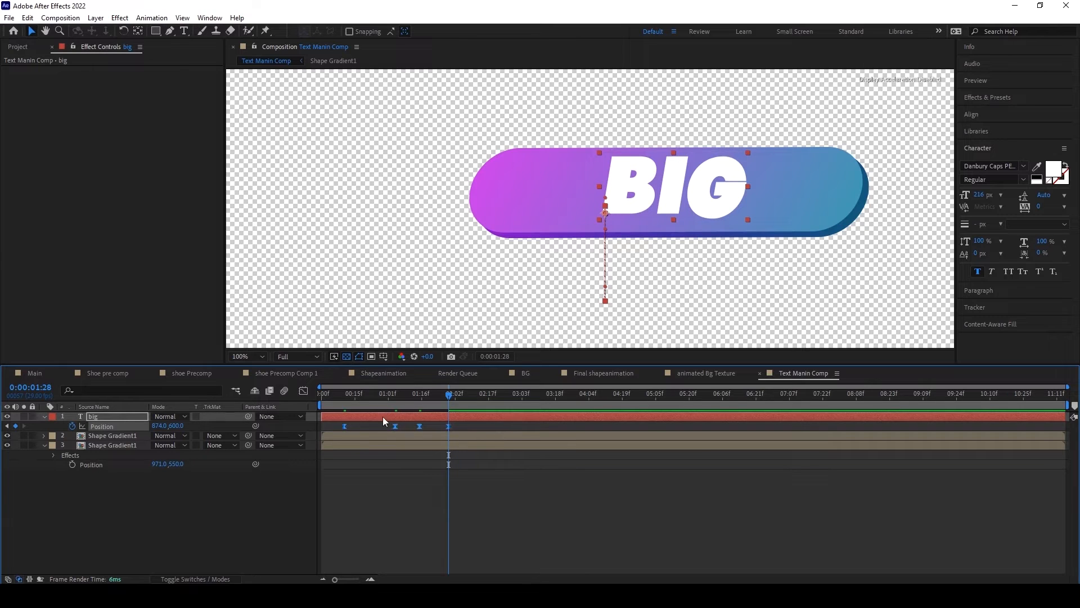
click(309, 391)
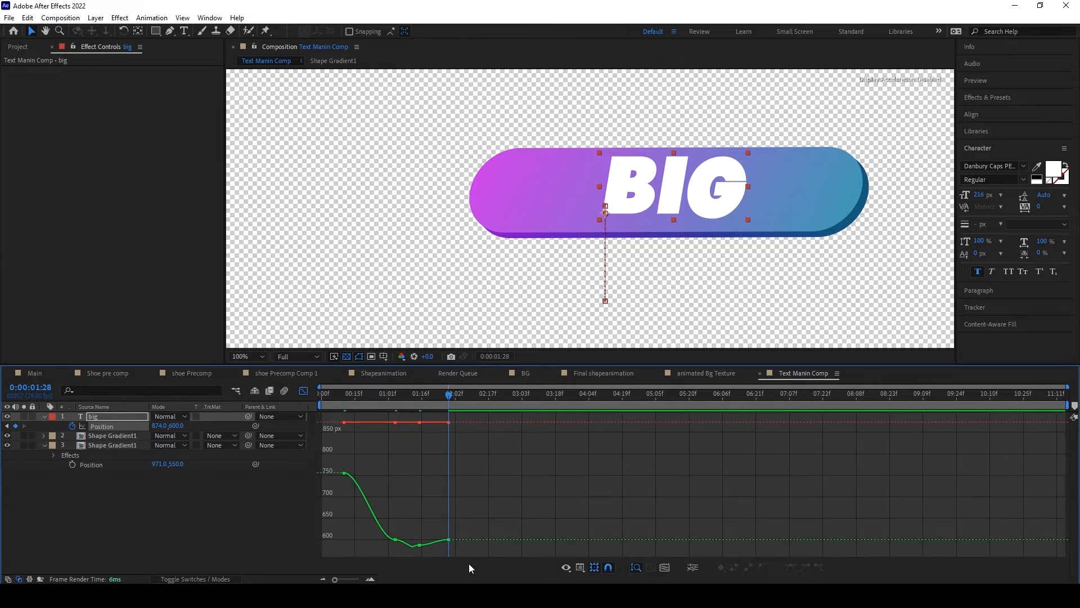
Step: Shift all of the big layer's Position keyframes slightly earlier, setting the last to Y 620.9 and the third to about 584 at 0:00:01:14
drag(338, 452, 458, 562)
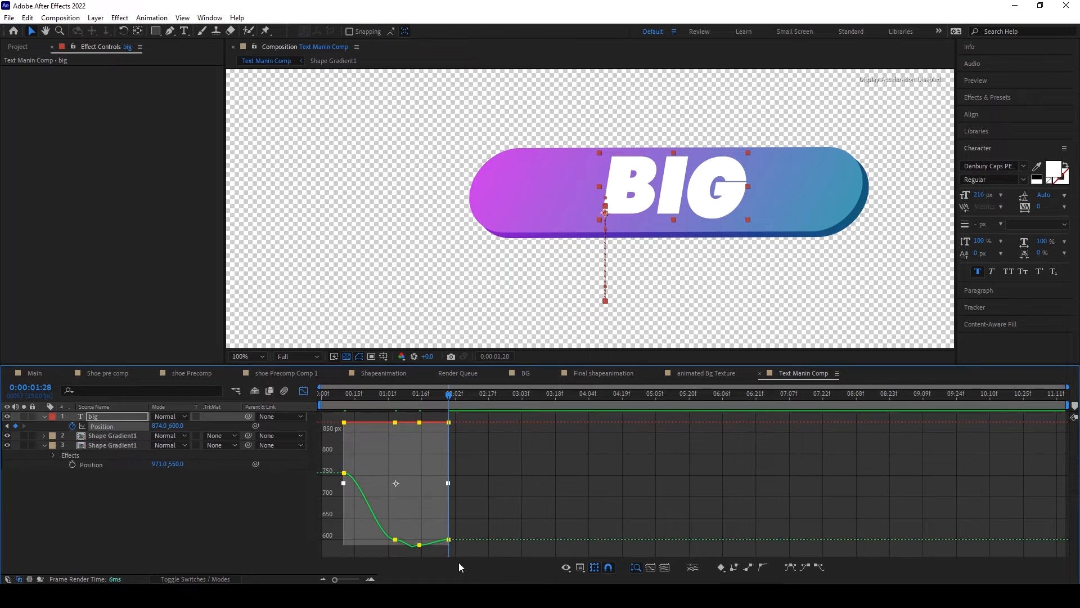
click(419, 544)
drag(337, 457, 477, 559)
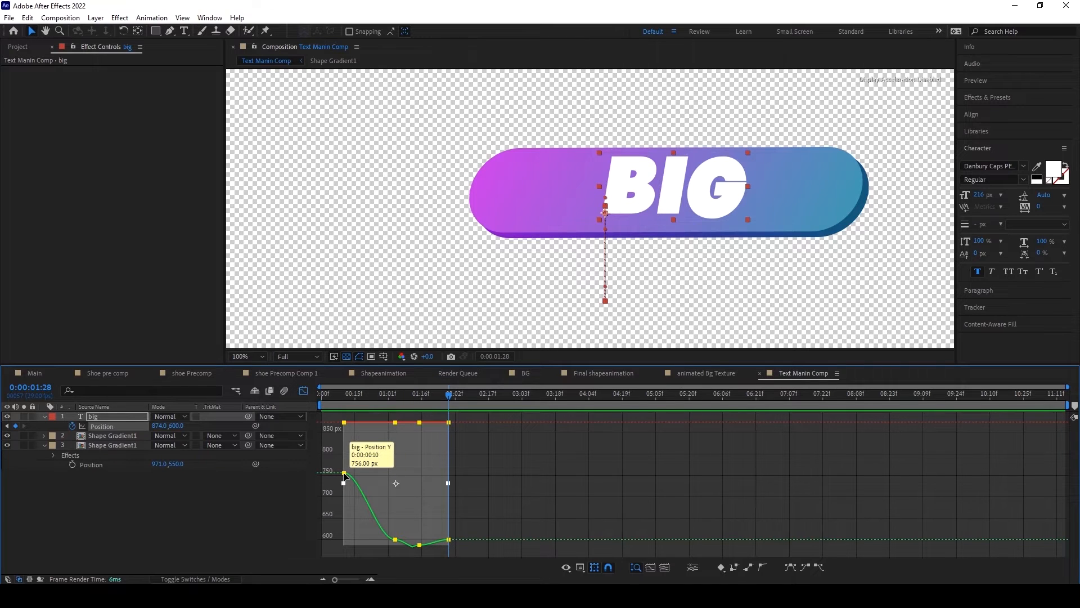
drag(349, 477, 343, 477)
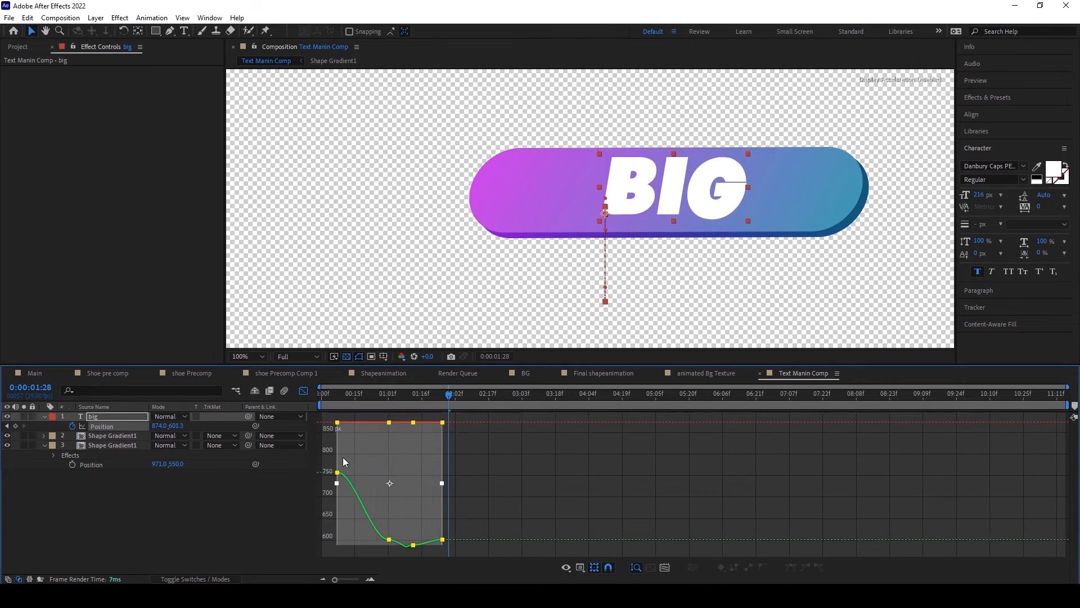
click(442, 539)
drag(442, 539, 446, 531)
click(413, 544)
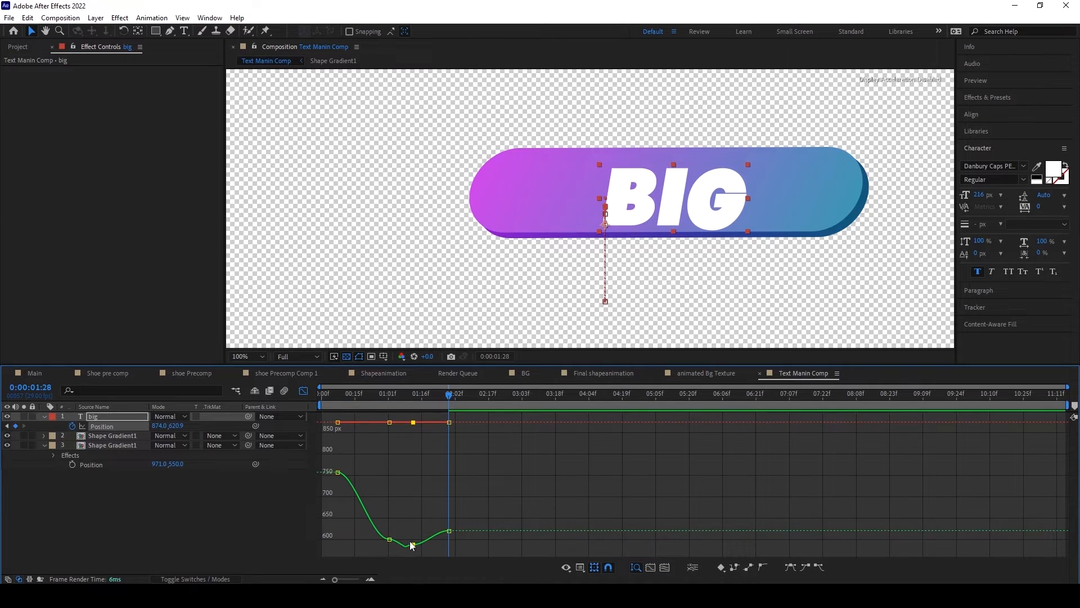
drag(413, 545, 417, 546)
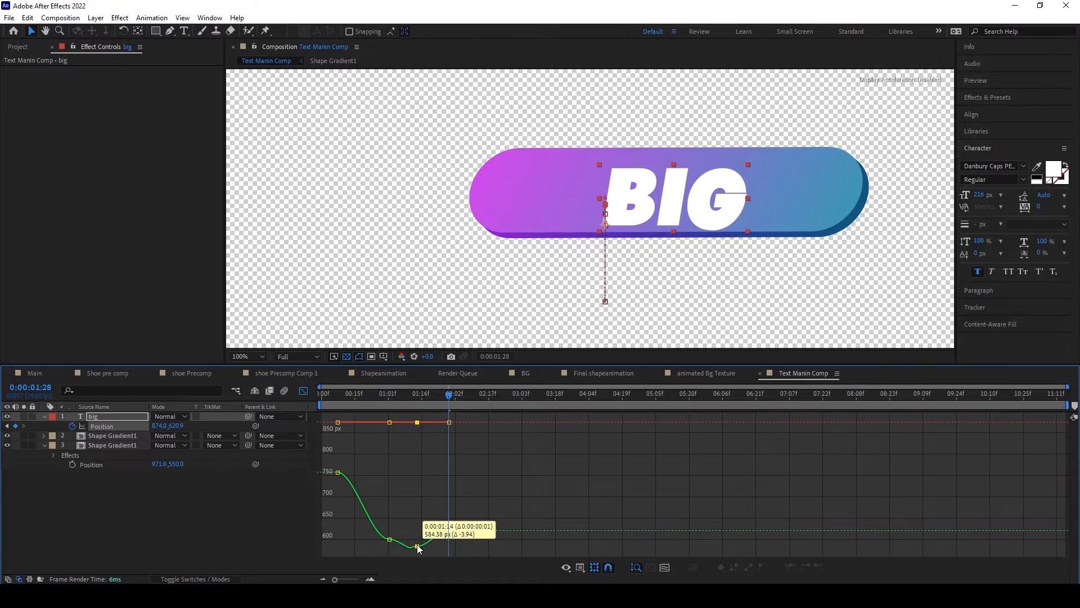
Step: Smooth the big layer's Position Y curve, with keyframes at 763.9 first, 649.76 at 0:00:00:24 and 607.8 last, undoing the extra multi-keyframe move
drag(374, 505, 390, 530)
mouse_move(331, 461)
mouse_down()
mouse_move(354, 493)
mouse_move(341, 473)
mouse_up()
mouse_move(387, 533)
mouse_down()
mouse_move(377, 524)
mouse_move(421, 556)
mouse_up()
drag(416, 546, 407, 546)
drag(424, 511, 448, 531)
drag(448, 530, 364, 505)
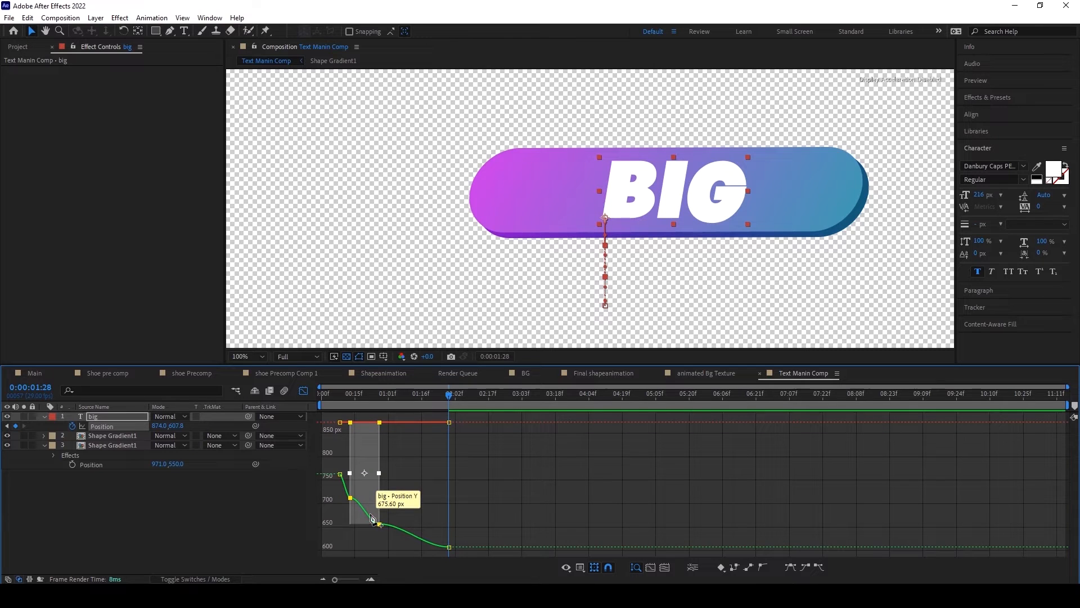
key(ctrl+z)
click(378, 522)
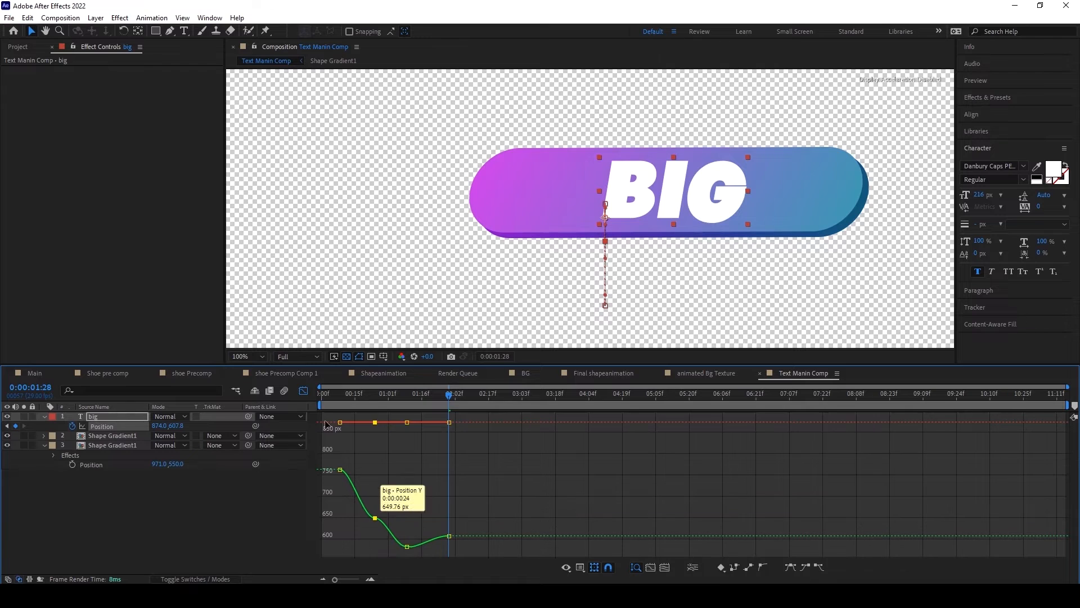
Step: Return from the Graph Editor to the layer bars and preview the title's rise from 0:00:00:00
click(303, 390)
drag(449, 393, 307, 392)
key(space)
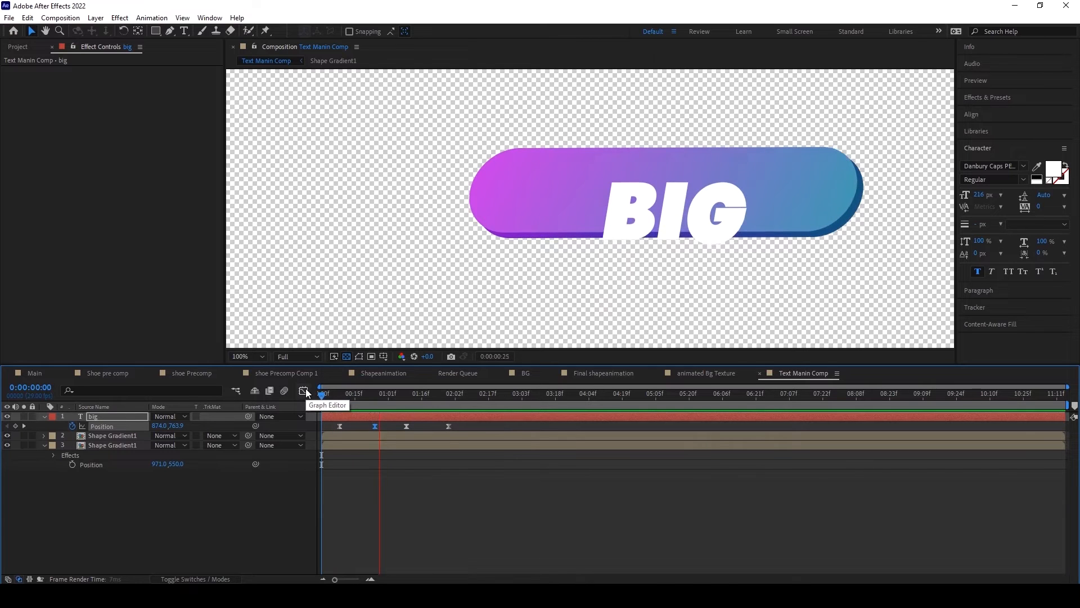
Step: Bring the big layer's Position keyframes closer together, start the layer slightly later, and preview the faster rise
click(359, 393)
drag(363, 423, 442, 428)
click(368, 426)
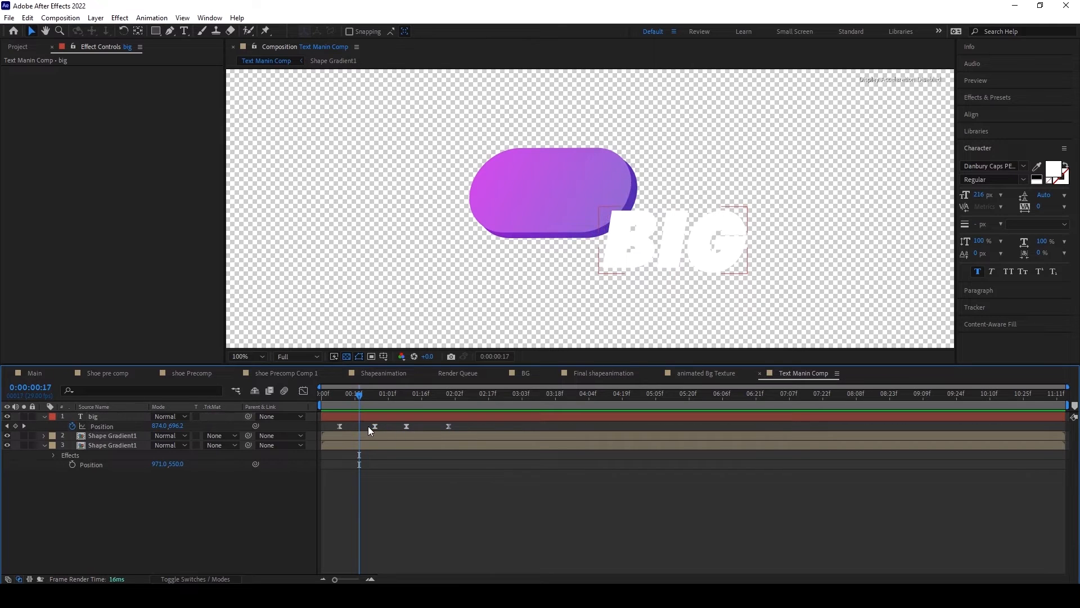
drag(364, 426, 458, 434)
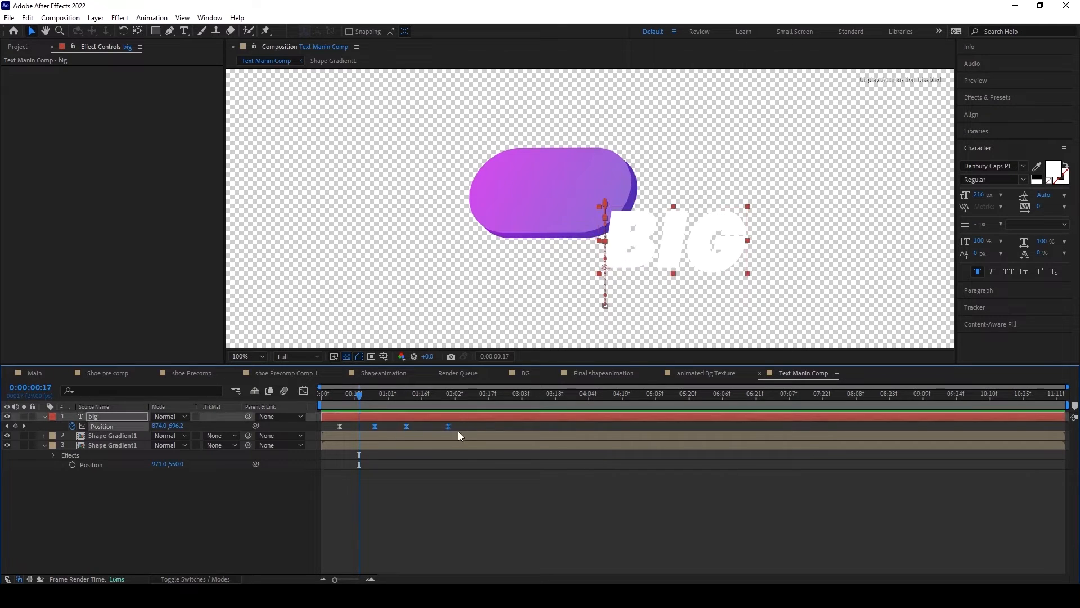
click(369, 429)
drag(360, 426, 453, 431)
mouse_move(376, 426)
mouse_down()
mouse_move(355, 427)
mouse_move(440, 431)
mouse_move(370, 428)
mouse_move(394, 422)
mouse_move(418, 435)
mouse_move(386, 430)
mouse_up()
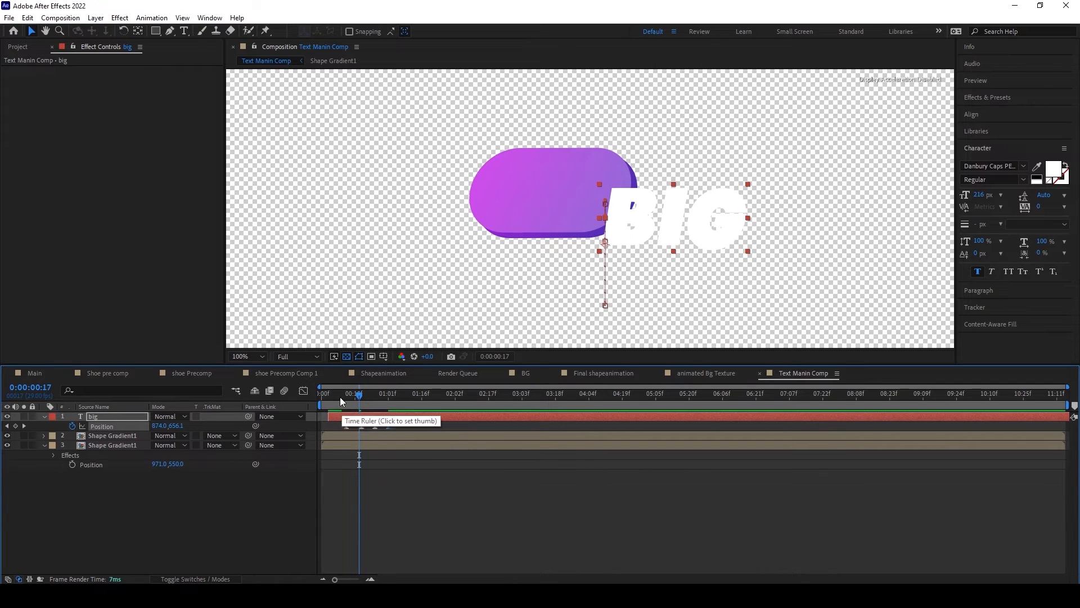
click(335, 397)
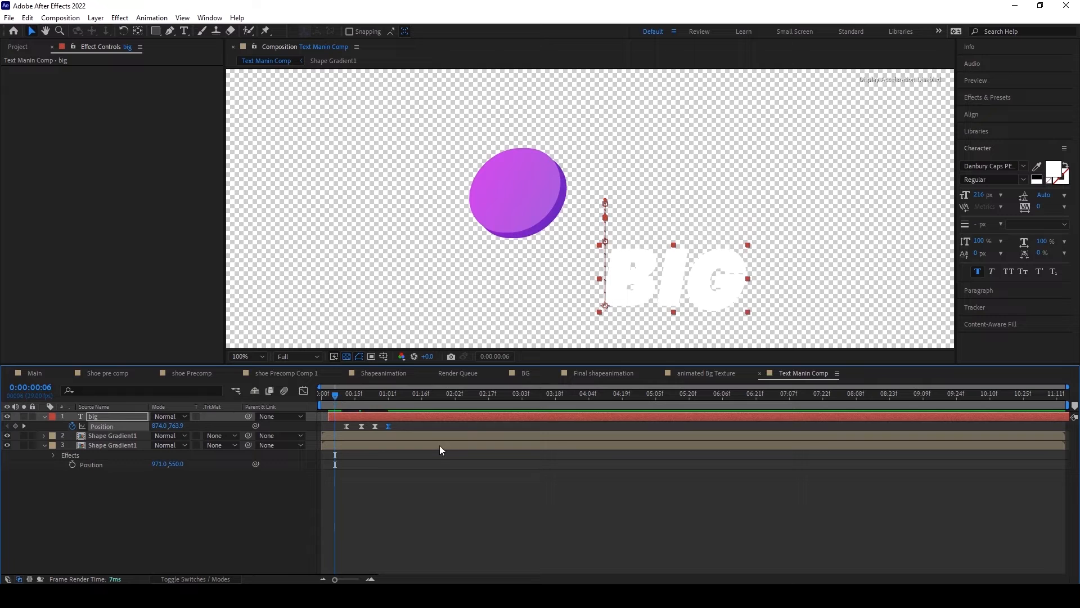
key(space)
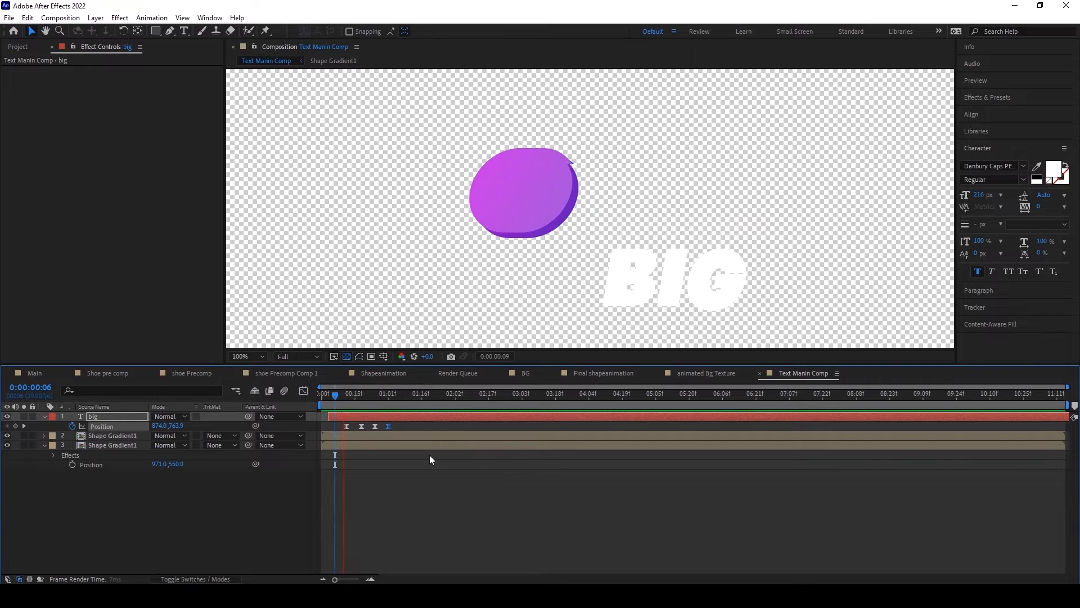
drag(346, 395, 404, 392)
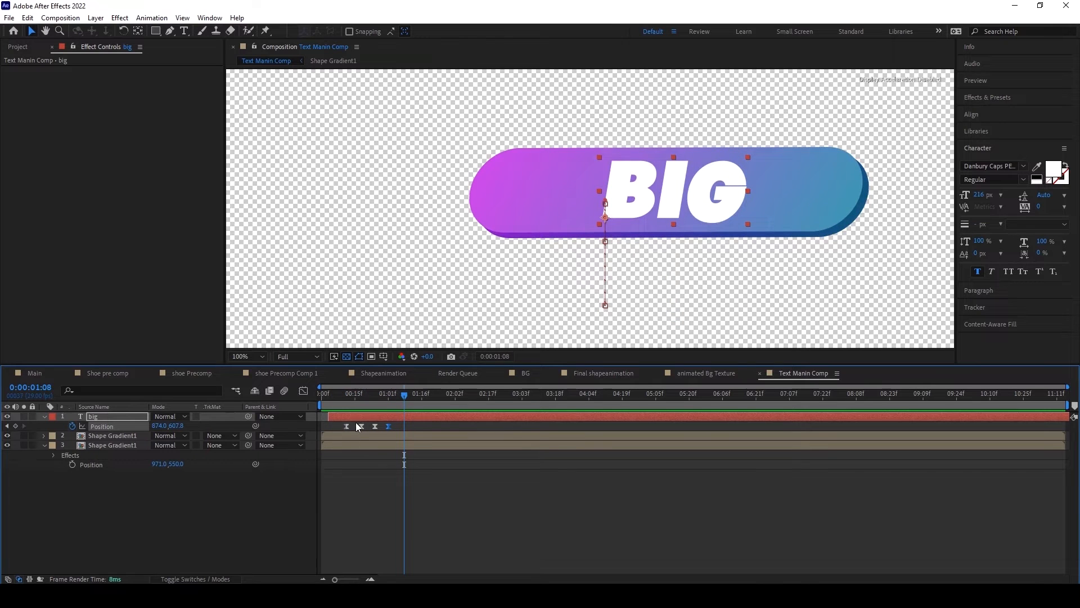
Step: Move the big layer's last two Position keyframes earlier, with the final one at 0:00:01:01, and replay the animation
drag(375, 426, 381, 425)
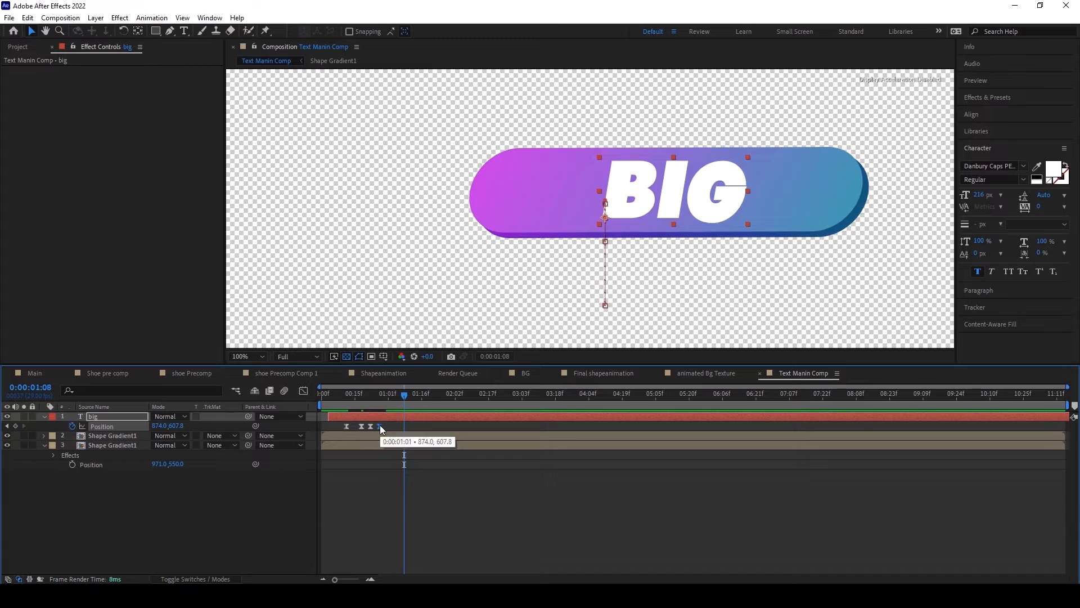
click(341, 394)
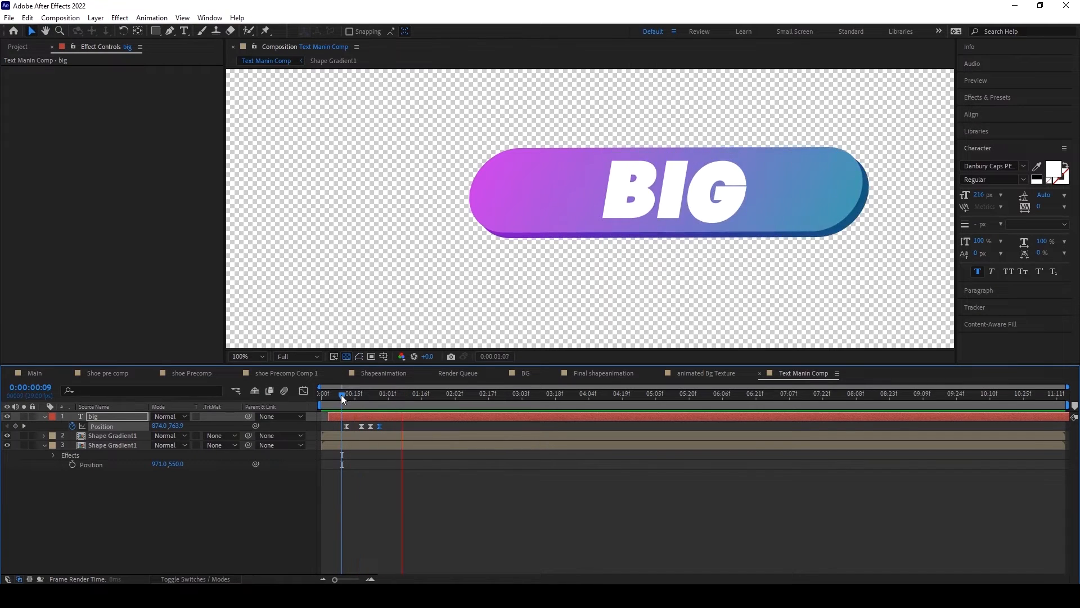
drag(341, 394, 393, 393)
click(367, 478)
Step: Isolate the upper Shape Gradient1 layer briefly to check it, and duplicate it
click(117, 435)
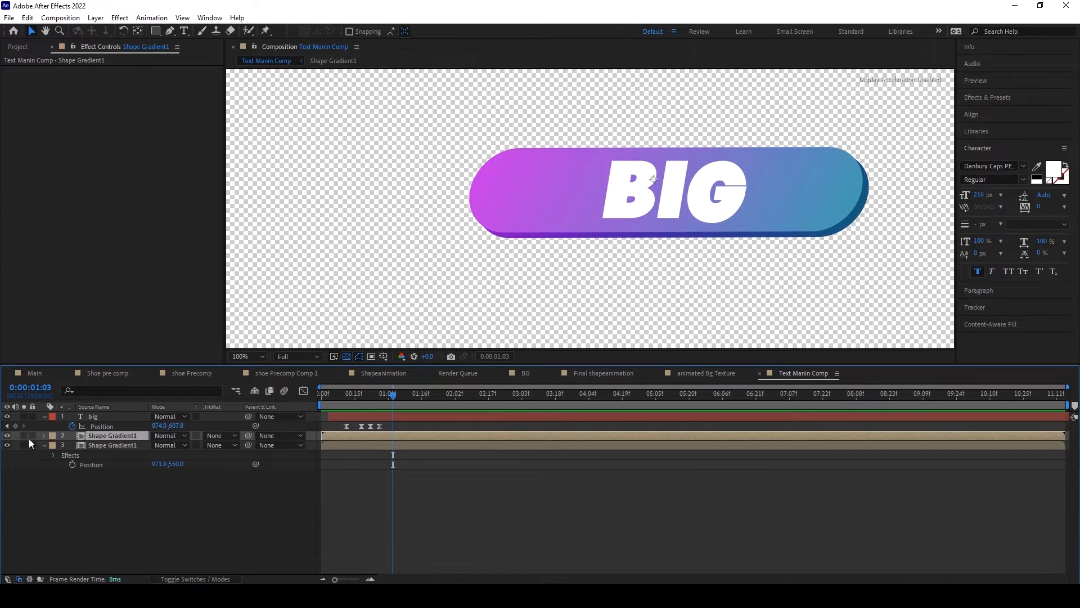
click(25, 437)
click(25, 436)
key(ctrl+d)
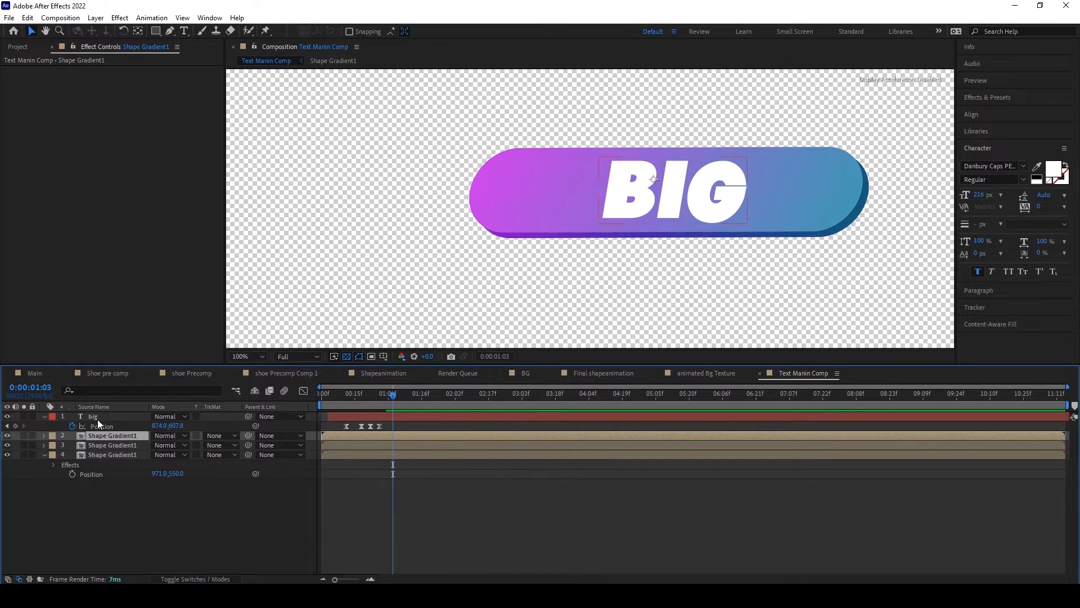
Step: Try the big text as an Alpha Matte on the duplicated gradient layer, and restore No Track Matte and the text's visibility
click(94, 418)
click(102, 437)
click(219, 436)
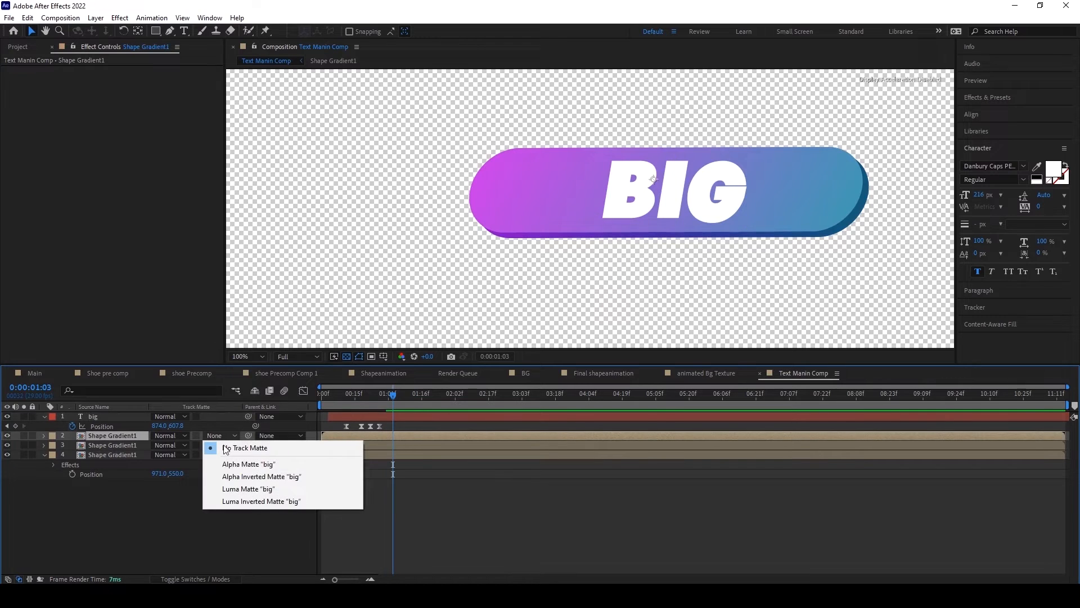
click(242, 463)
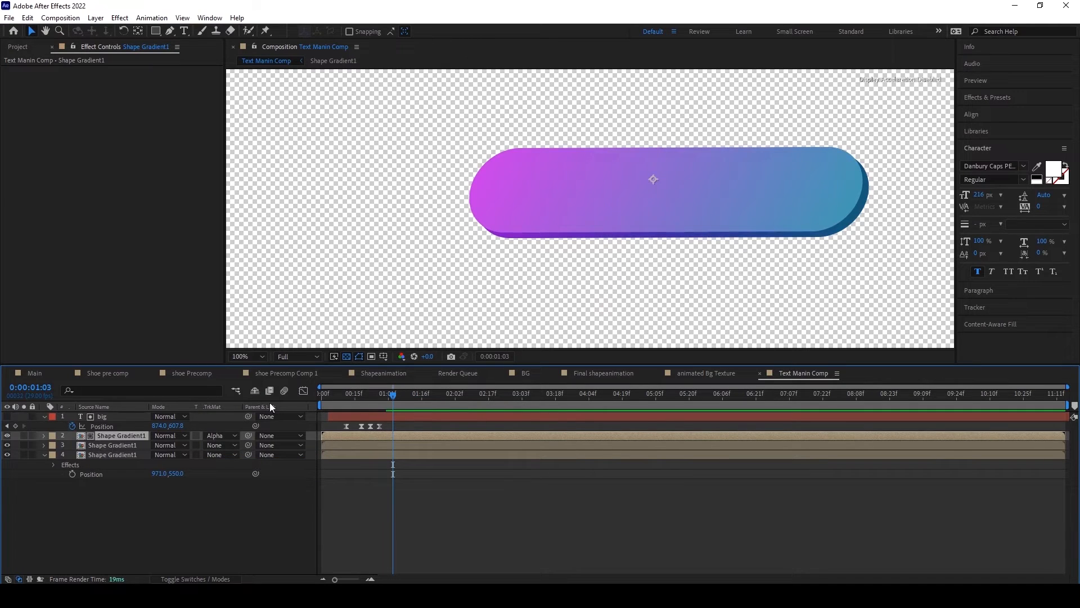
drag(329, 396, 393, 395)
click(219, 435)
click(233, 448)
click(6, 416)
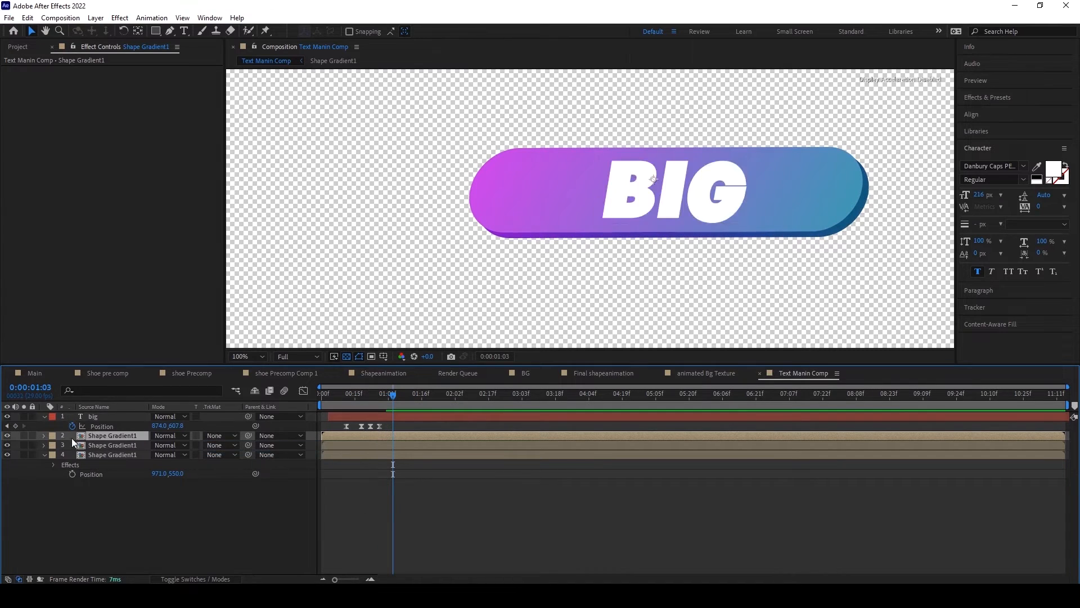
Step: Move the duplicated Shape Gradient1 layer above the big text and set it as the text's Alpha Matte
drag(86, 436, 89, 413)
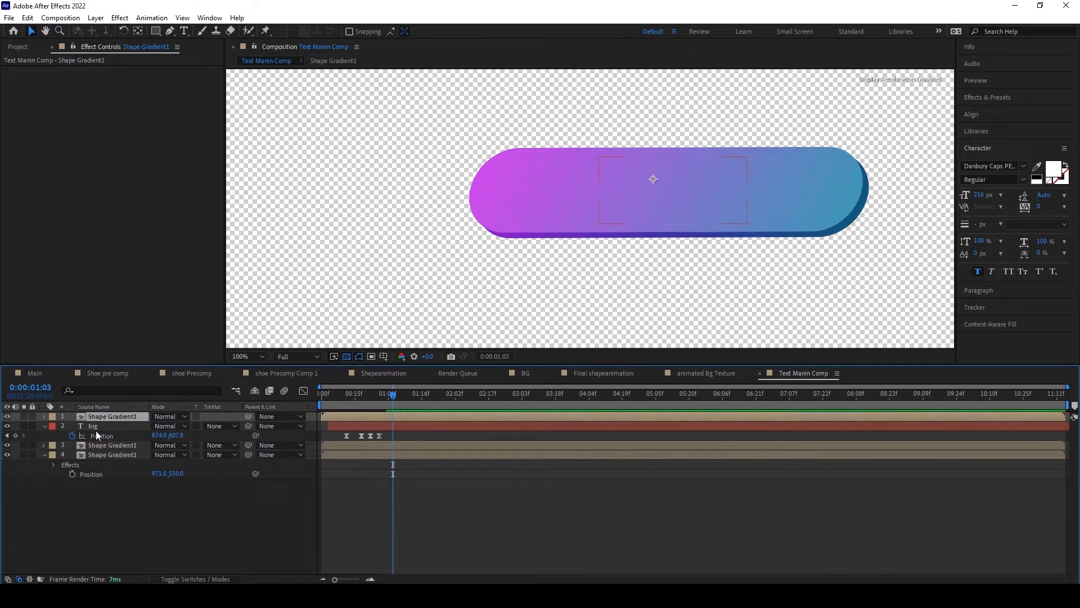
click(143, 427)
click(220, 426)
click(235, 450)
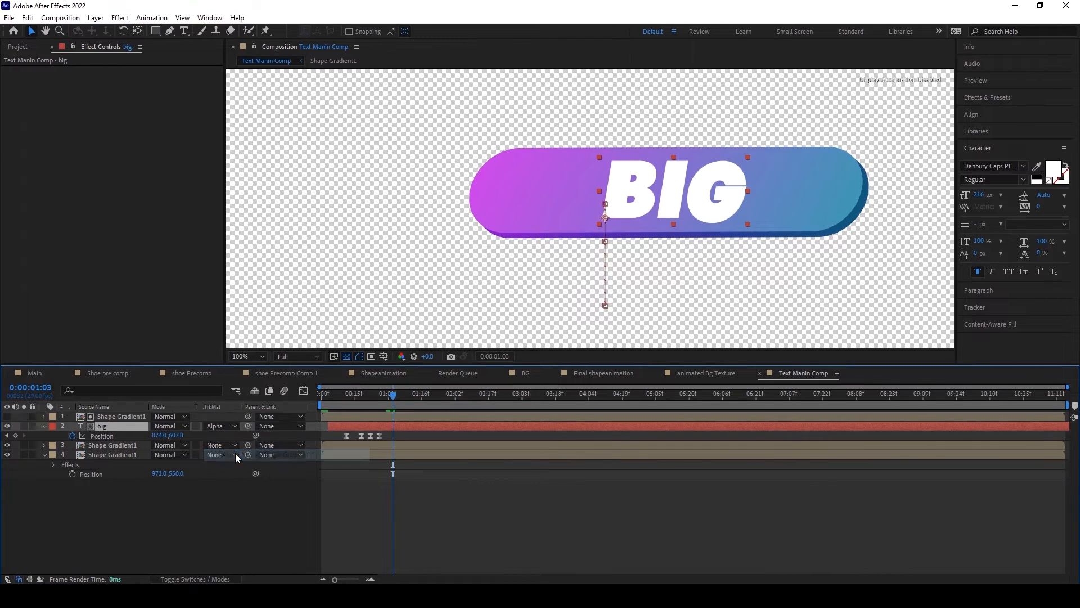
Step: Preview the matted title animation from near the start and scrub to 0:00:01:07
drag(373, 394, 326, 395)
key(space)
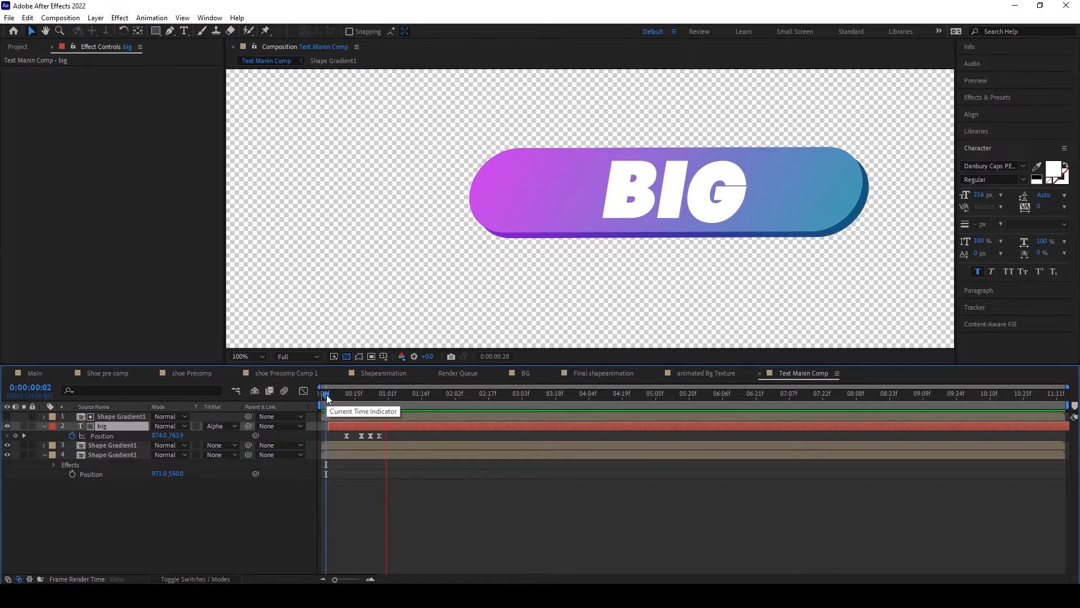
drag(328, 395, 404, 390)
Step: Duplicate the upper visible Shape Gradient1 bar and move the copy down to Y position 729
click(117, 454)
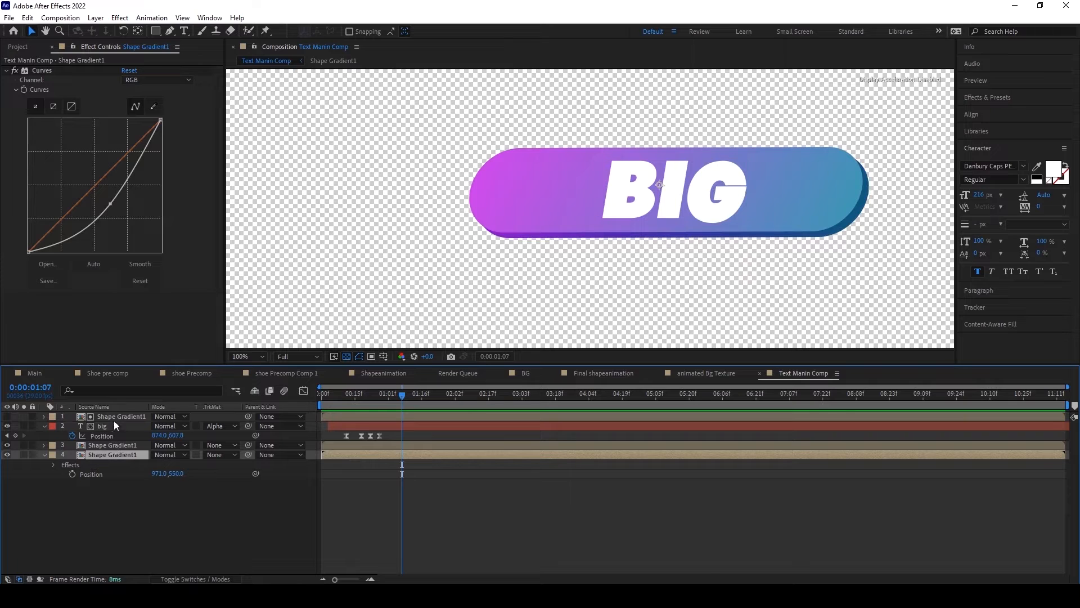
click(110, 444)
key(ctrl+d)
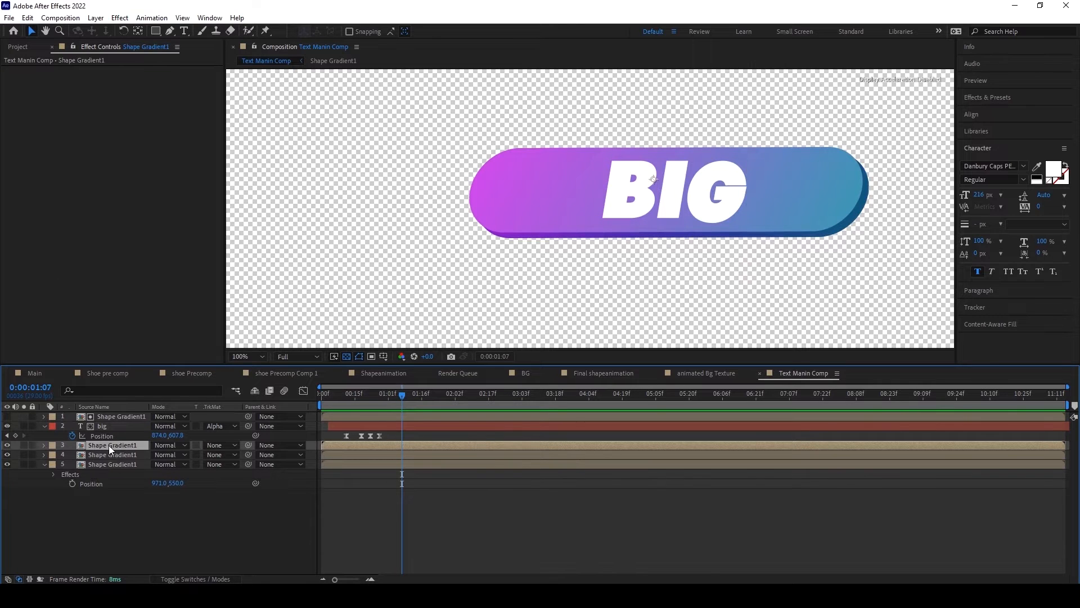
key(p)
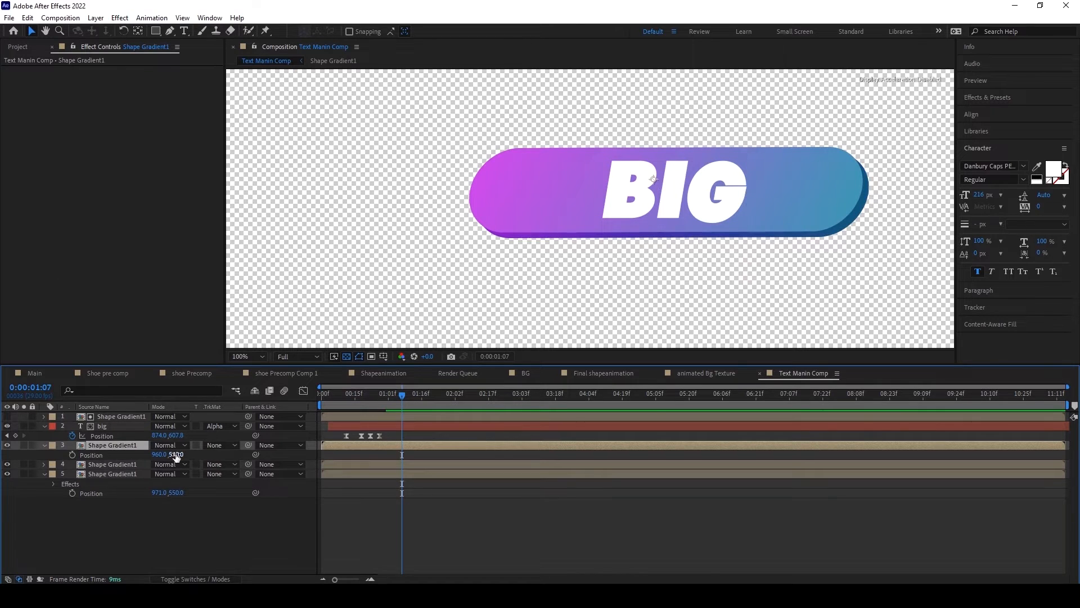
drag(176, 456, 280, 455)
click(84, 540)
Step: Duplicate the lower gradient bar, place the copy beneath it in the layer order, and set its position to 965, 742
click(106, 447)
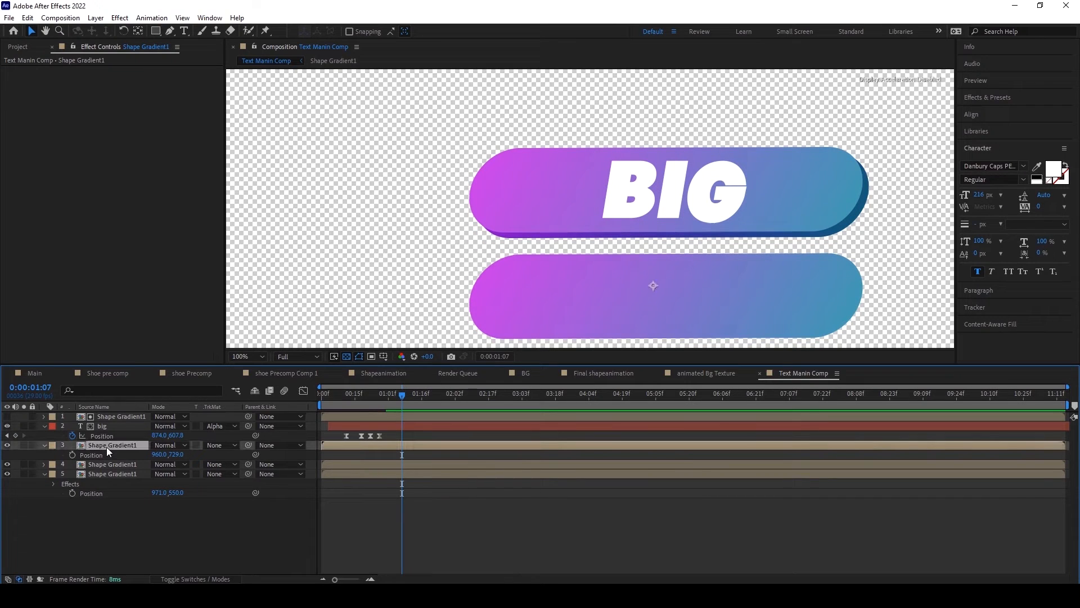
key(ctrl+d)
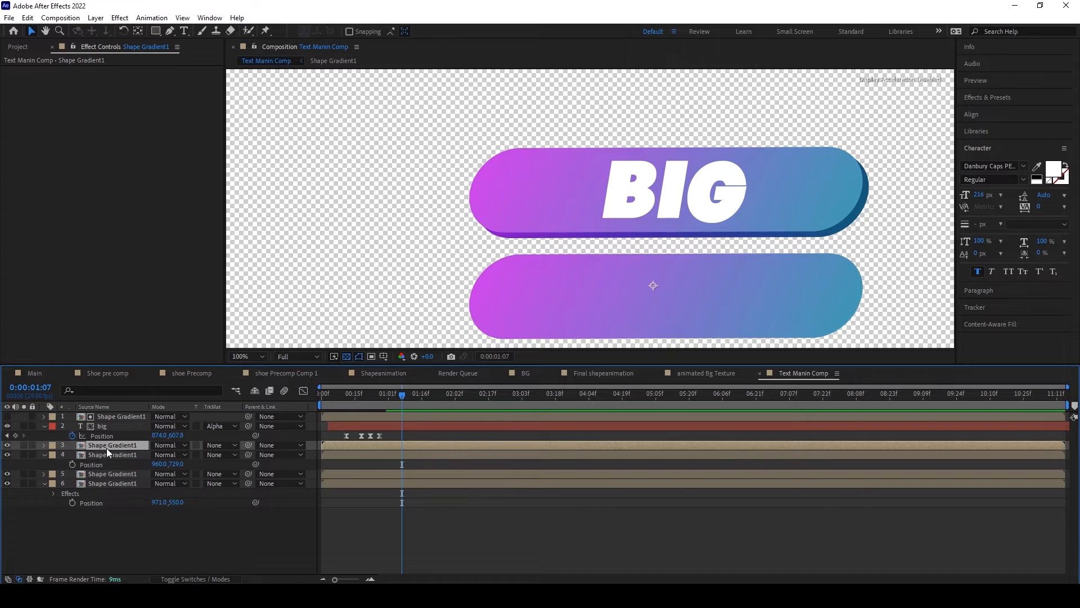
drag(106, 447, 107, 463)
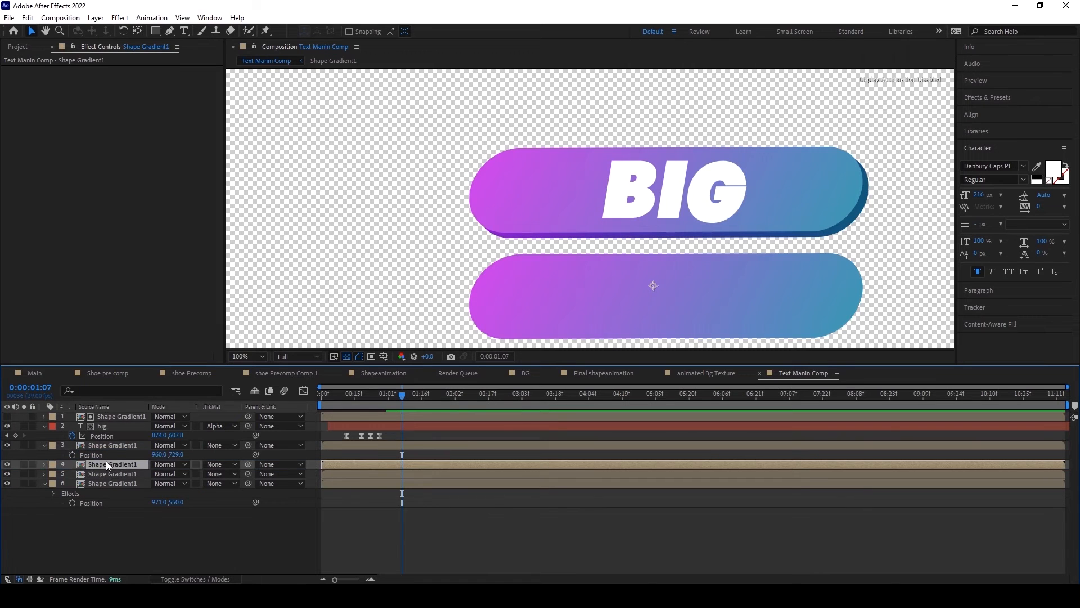
key(p)
mouse_move(179, 474)
mouse_down()
mouse_move(188, 475)
mouse_move(160, 475)
mouse_up()
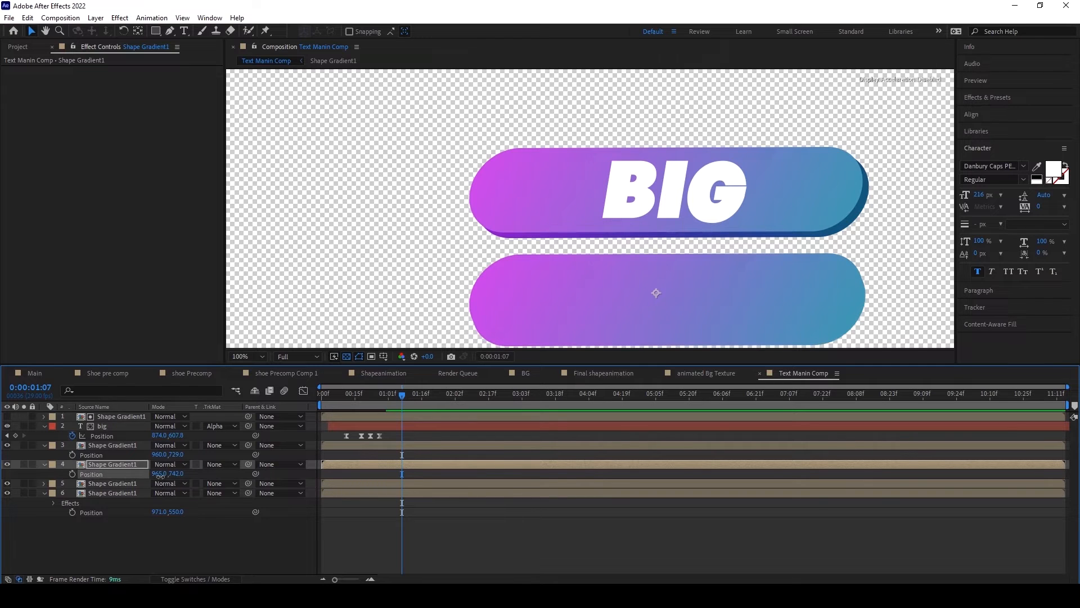
Step: Copy the Curves effect from the first bar's darker backing layer and paste it onto the lower bar's backing layer
click(116, 492)
click(41, 70)
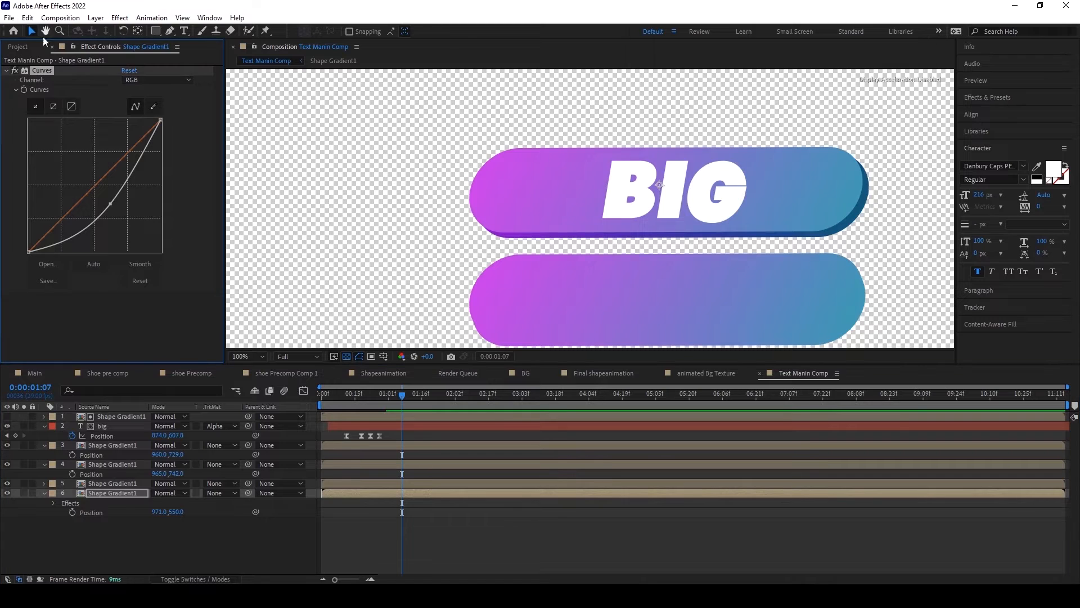
click(28, 18)
click(42, 82)
click(117, 483)
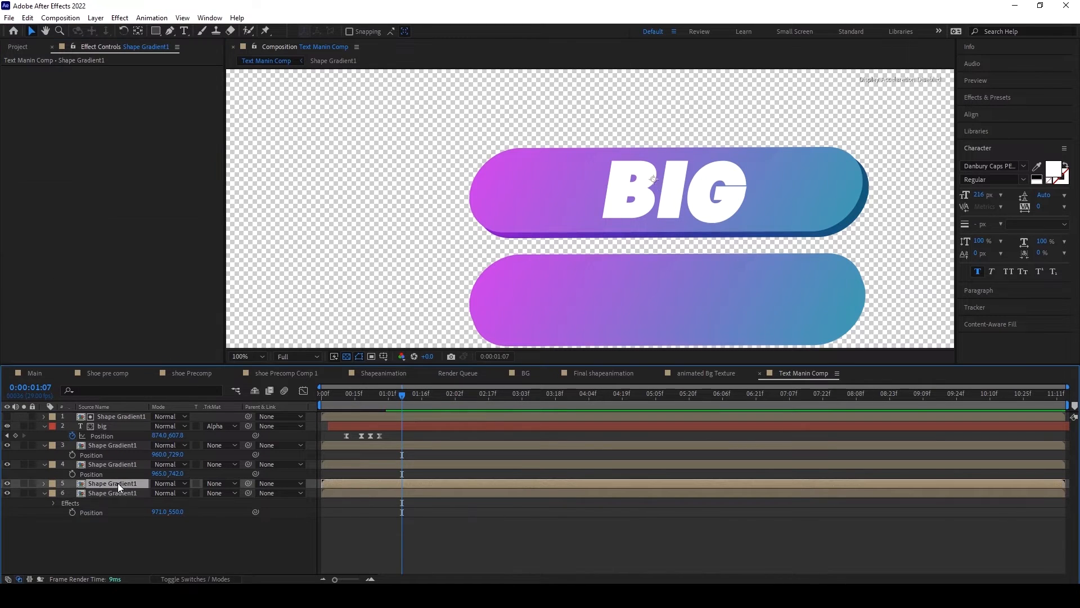
click(96, 462)
click(25, 464)
click(26, 464)
click(28, 17)
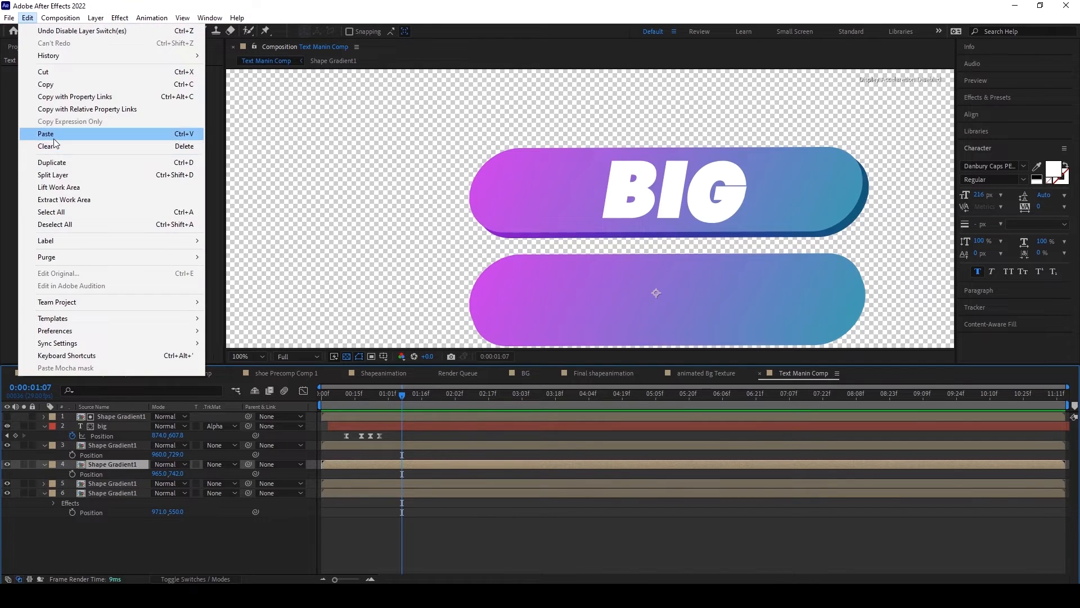
click(50, 134)
click(620, 137)
scroll(620, 141, down, 2)
scroll(599, 208, up, 4)
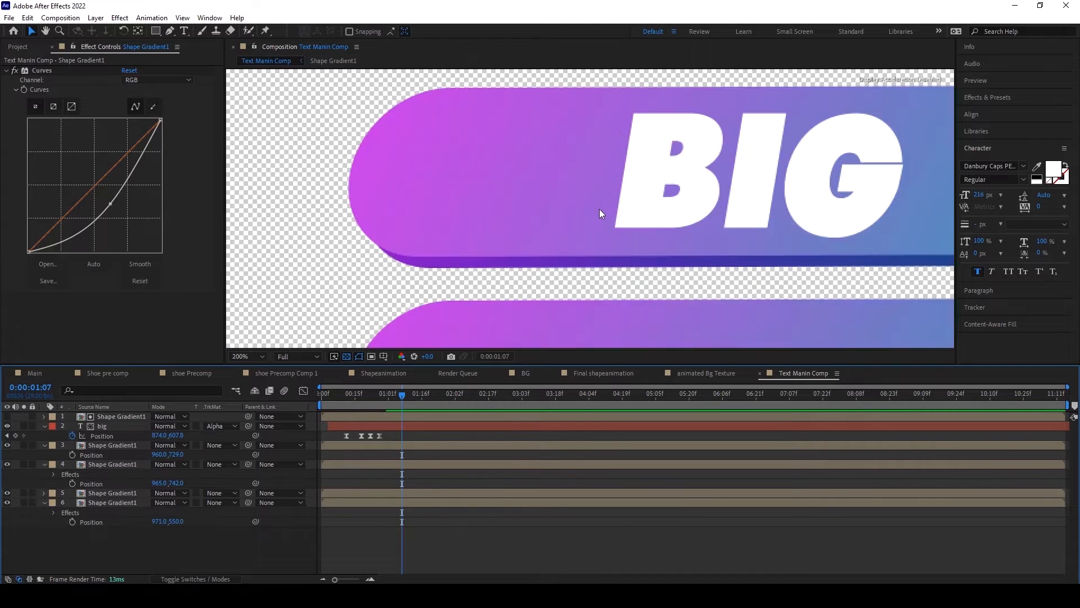
Step: Duplicate the BIG title layer and shift all its position keyframes down onto the lower bar, with Y at 792.8 at 0:00:00:26
click(103, 427)
key(ctrl+d)
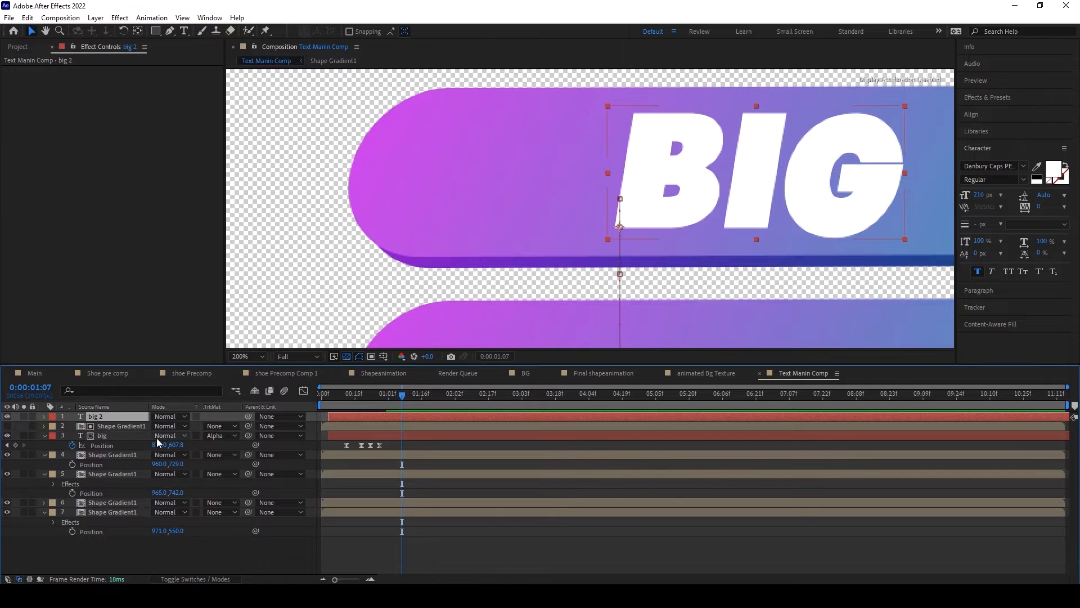
key(p)
drag(384, 396, 380, 397)
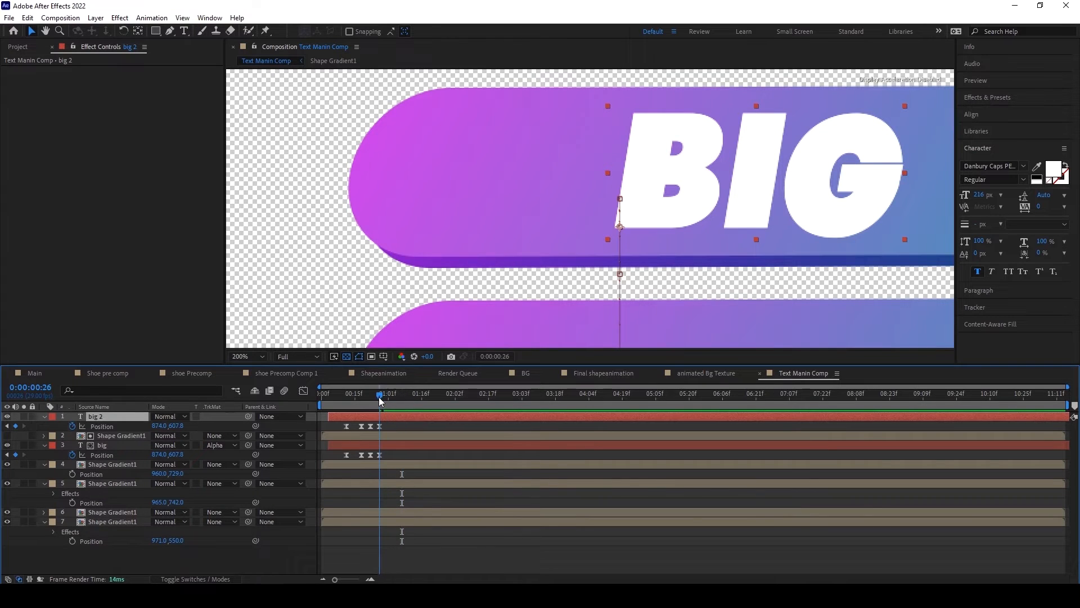
drag(332, 425, 395, 430)
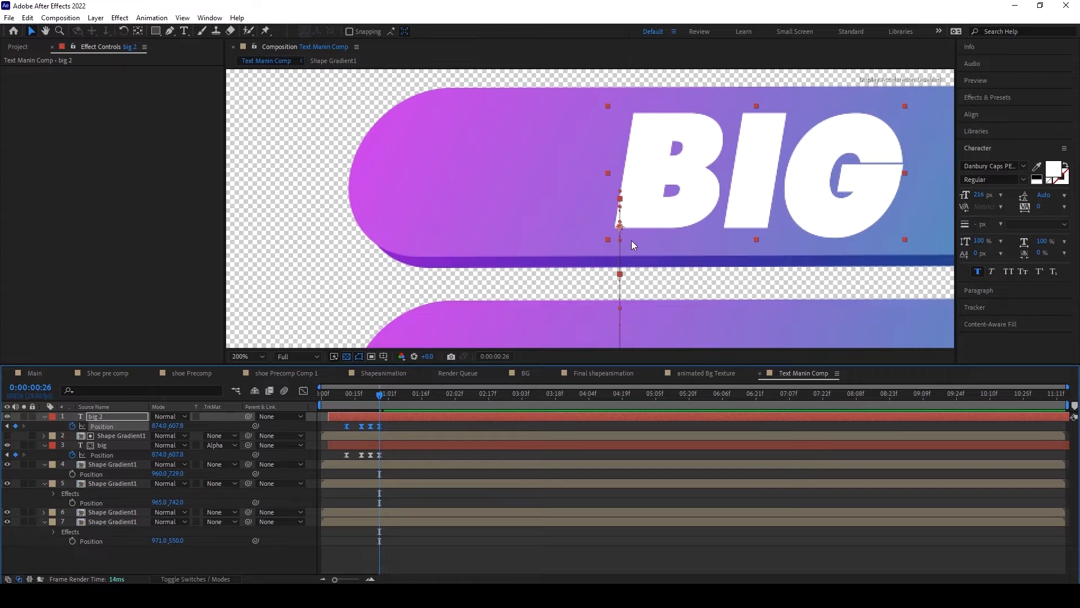
key(comma)
drag(179, 427, 283, 426)
Step: Replace the text of the duplicated title on the lower bar with "SALE"
click(184, 31)
double_click(740, 288)
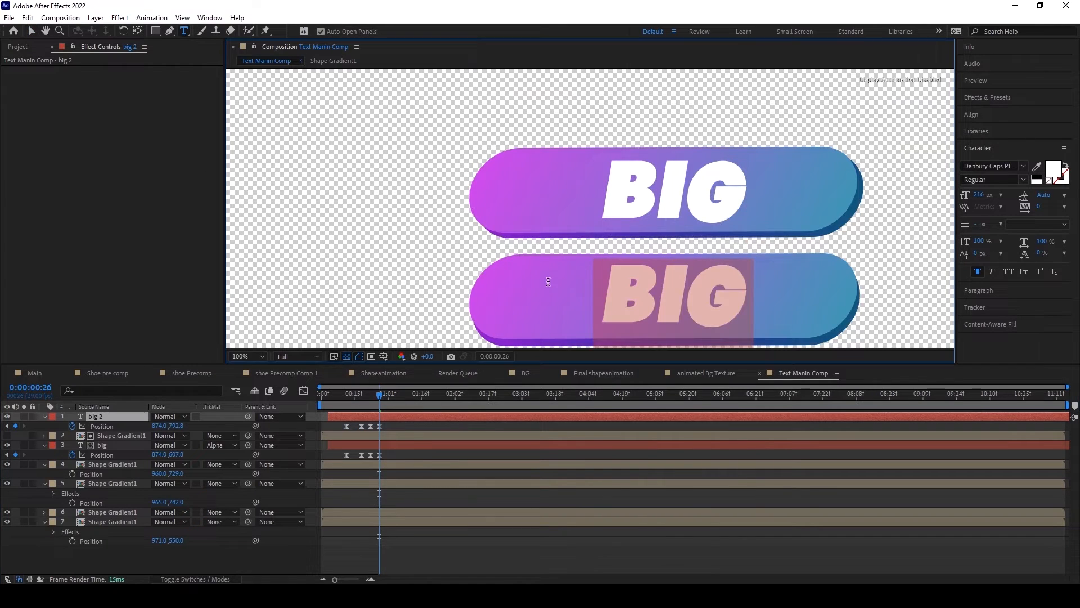
key(BackSpace)
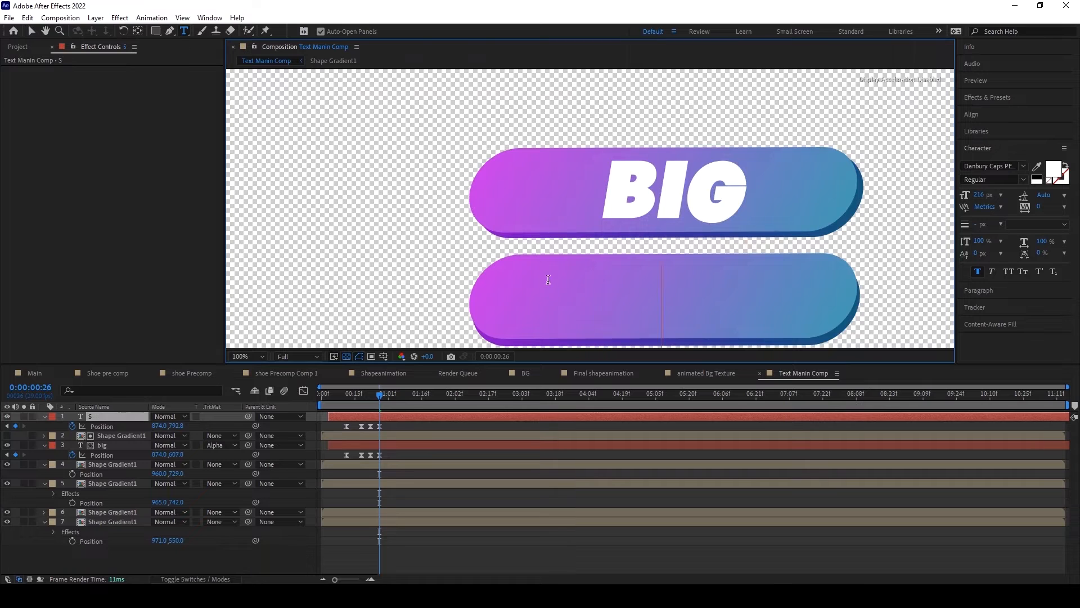
text(SALE)
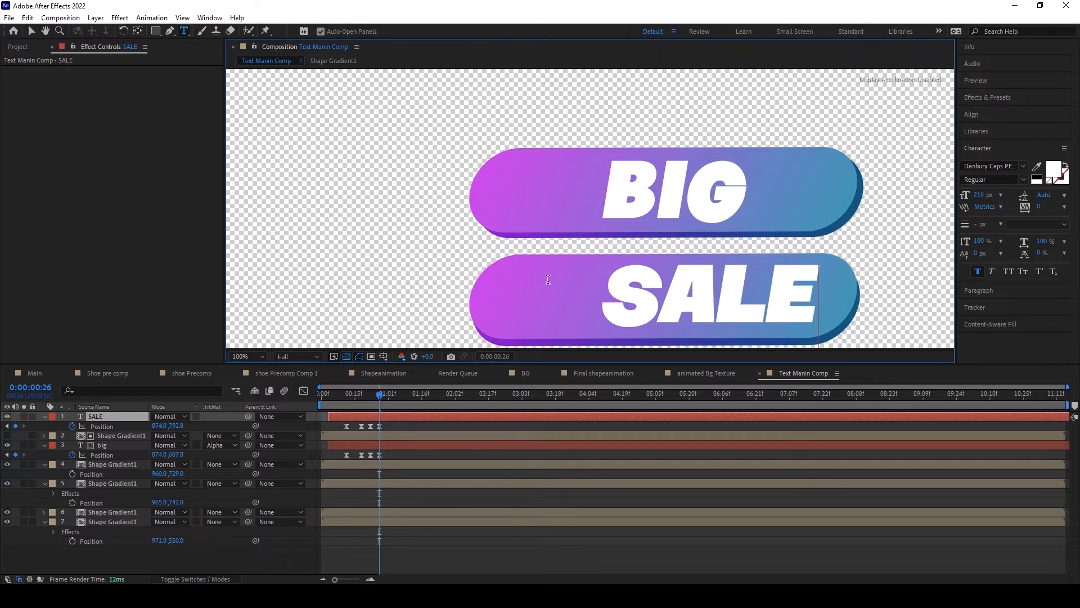
Step: Shift all the SALE title's position keyframes together so its position at 0:00:00:26 is 797, 796.8
drag(333, 425, 402, 427)
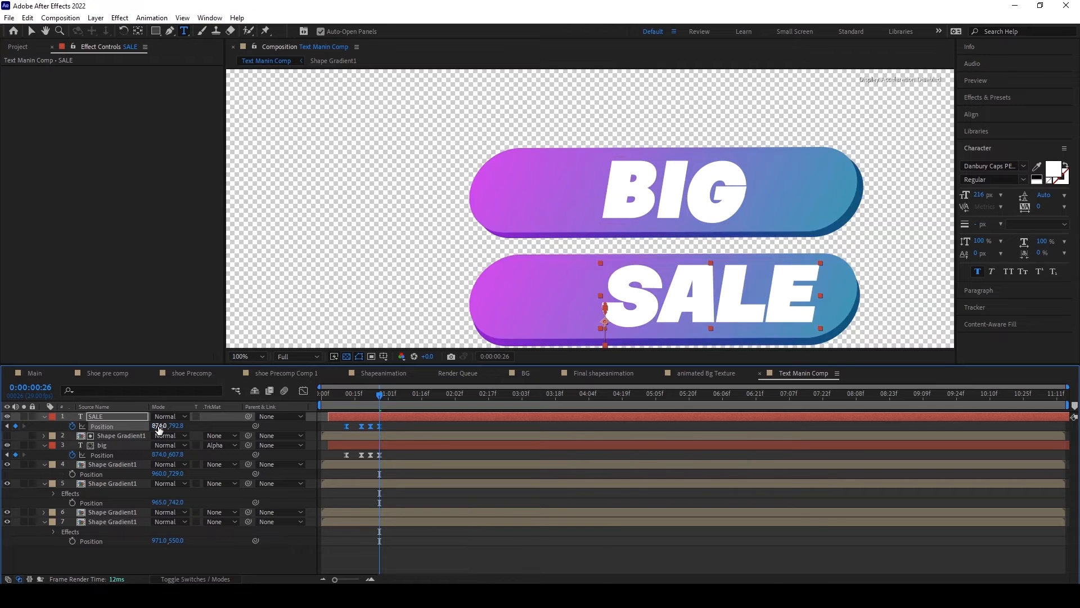
drag(174, 426, 172, 429)
key(Caps_Lock)
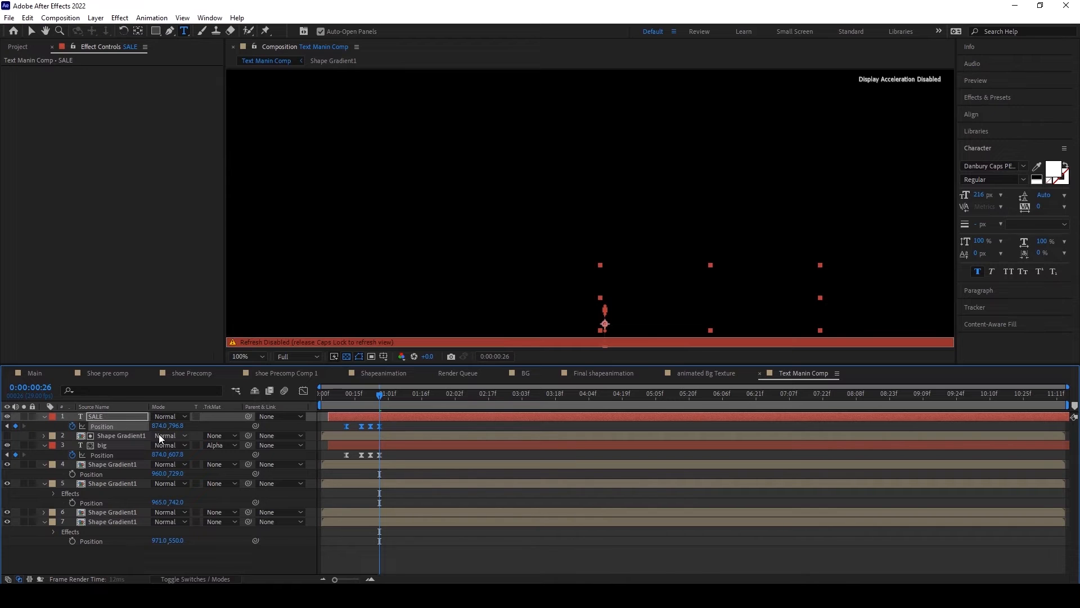
key(Caps_Lock)
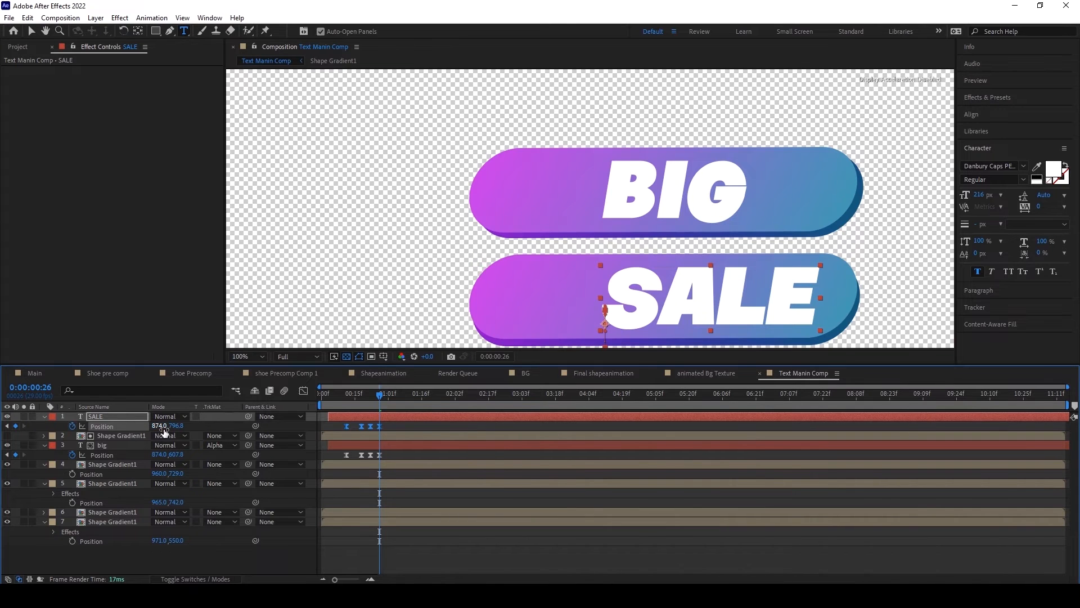
drag(161, 429, 116, 426)
click(448, 559)
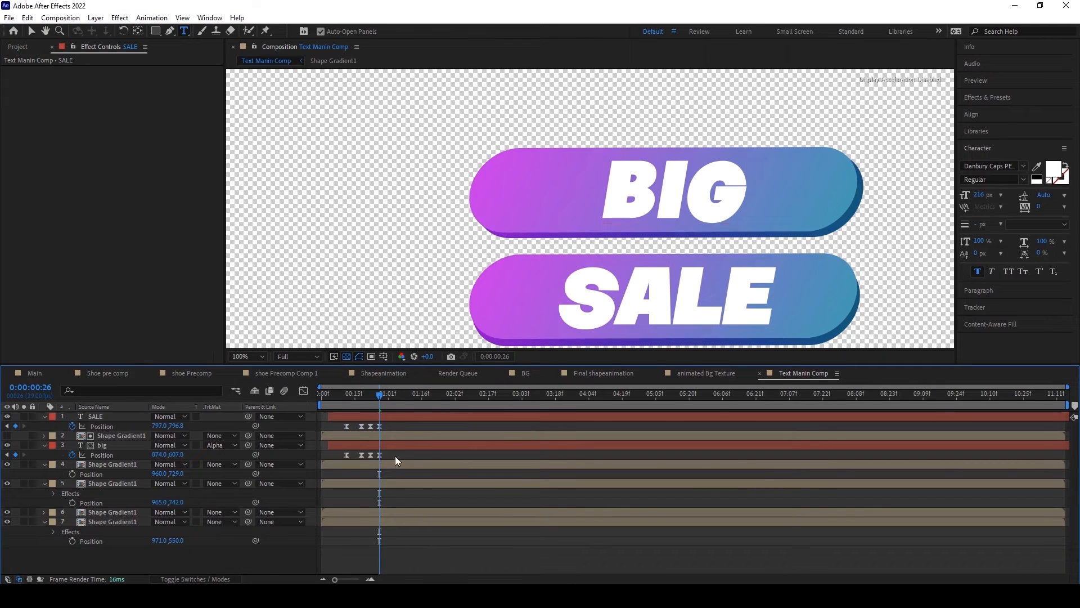
Step: Duplicate the BIG title's Shape Gradient1 matte layer and place the copy directly above the SALE layer
click(115, 417)
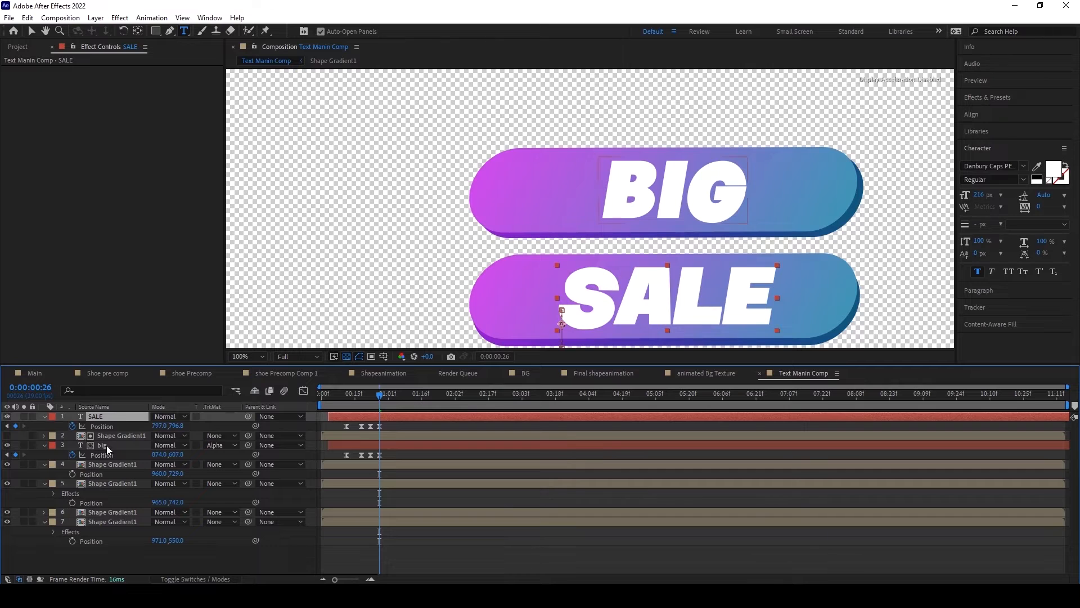
click(110, 437)
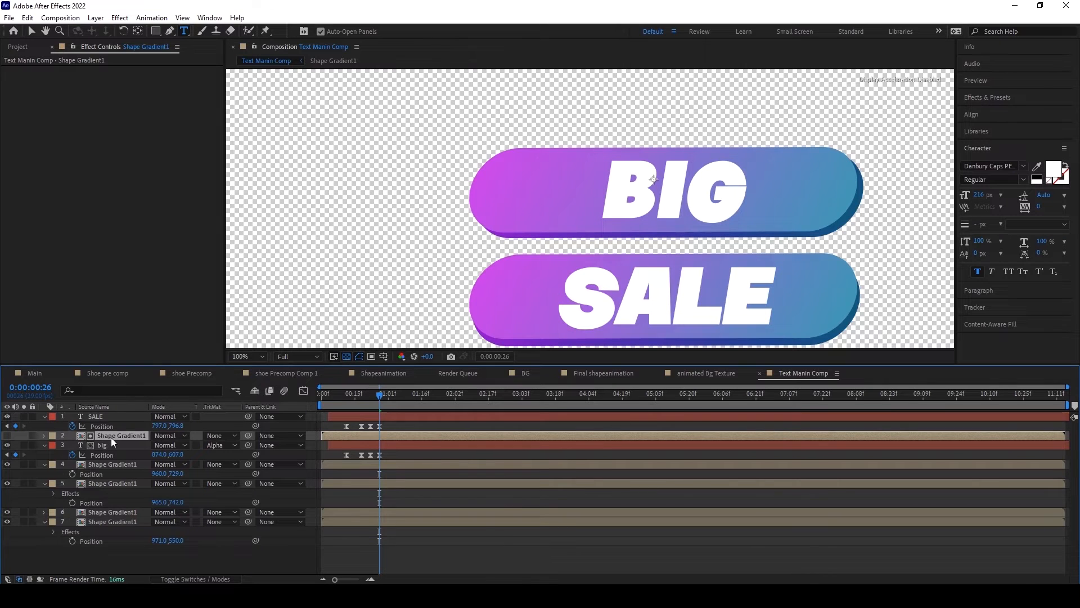
key(ctrl+d)
drag(110, 437, 110, 414)
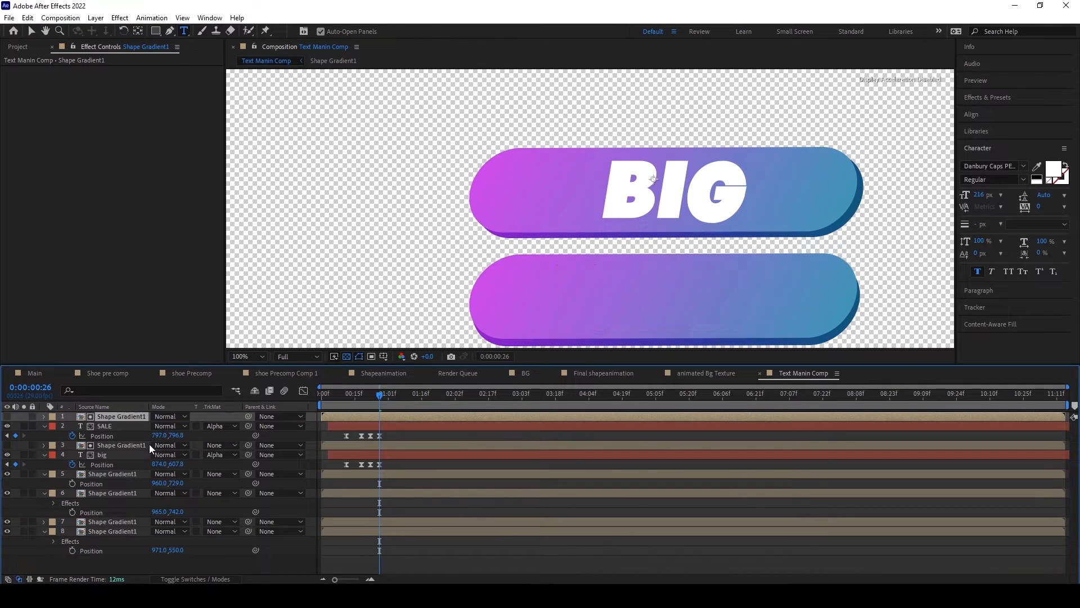
Step: Position the SALE title's matte copy at 960, 724 over the lower bar and reapply it to SALE as an alpha matte
click(219, 426)
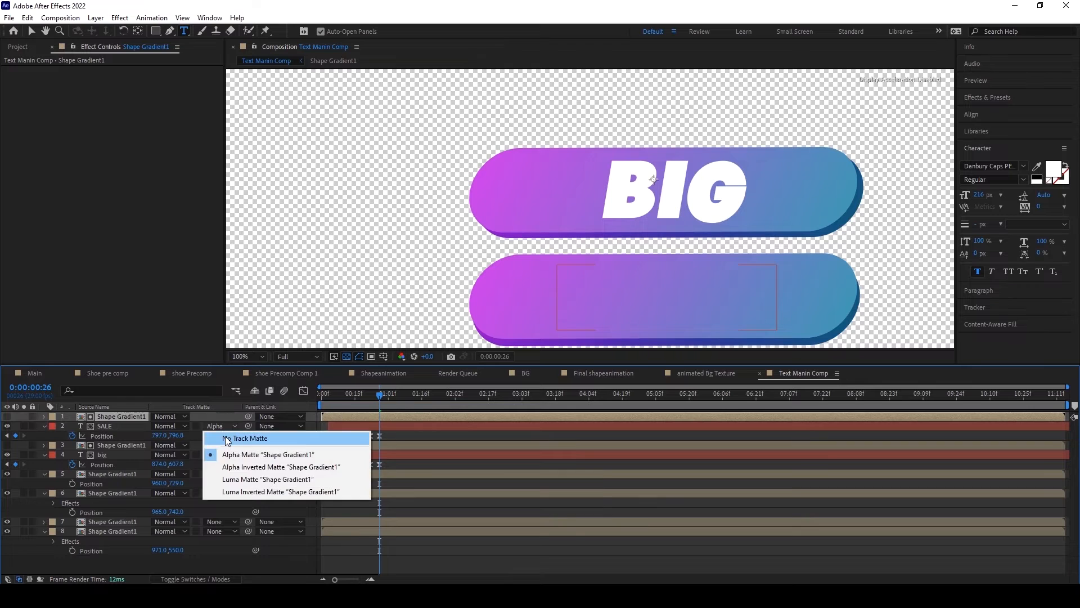
click(245, 437)
click(7, 416)
drag(101, 417, 100, 429)
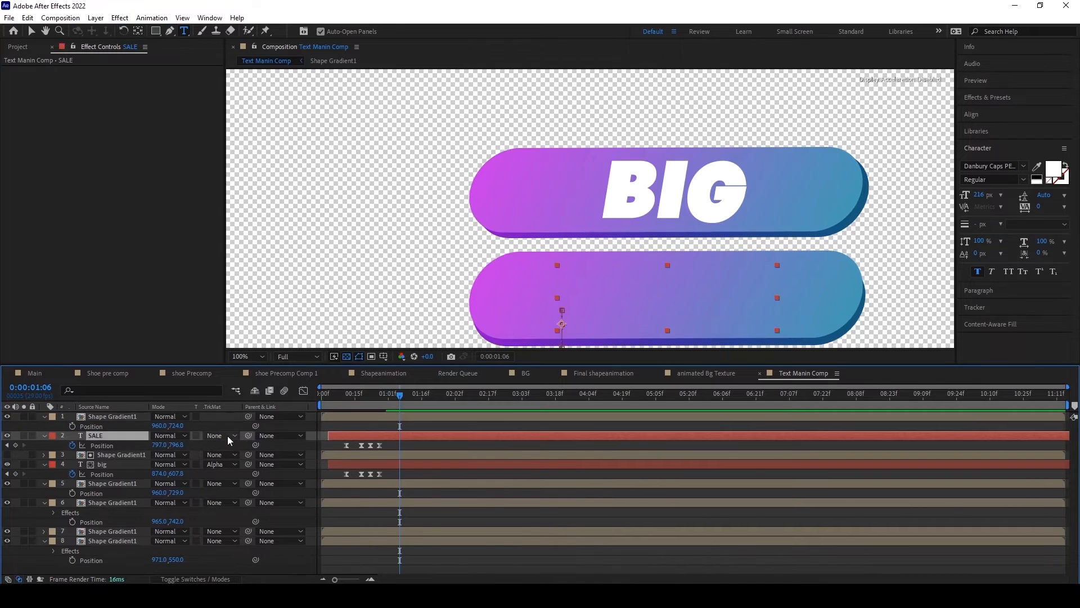
click(228, 436)
click(265, 464)
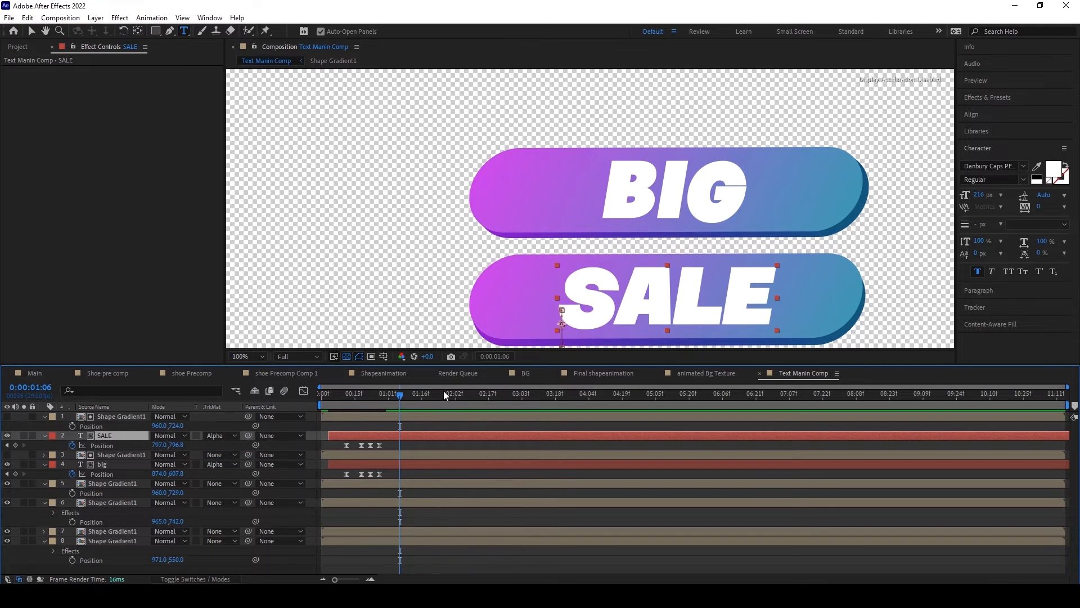
Step: Move the current time to 0:00:02:01 and turn off the composition's transparency grid
mouse_move(396, 396)
mouse_down()
mouse_move(328, 394)
mouse_move(406, 407)
mouse_up()
scroll(519, 256, down, 2)
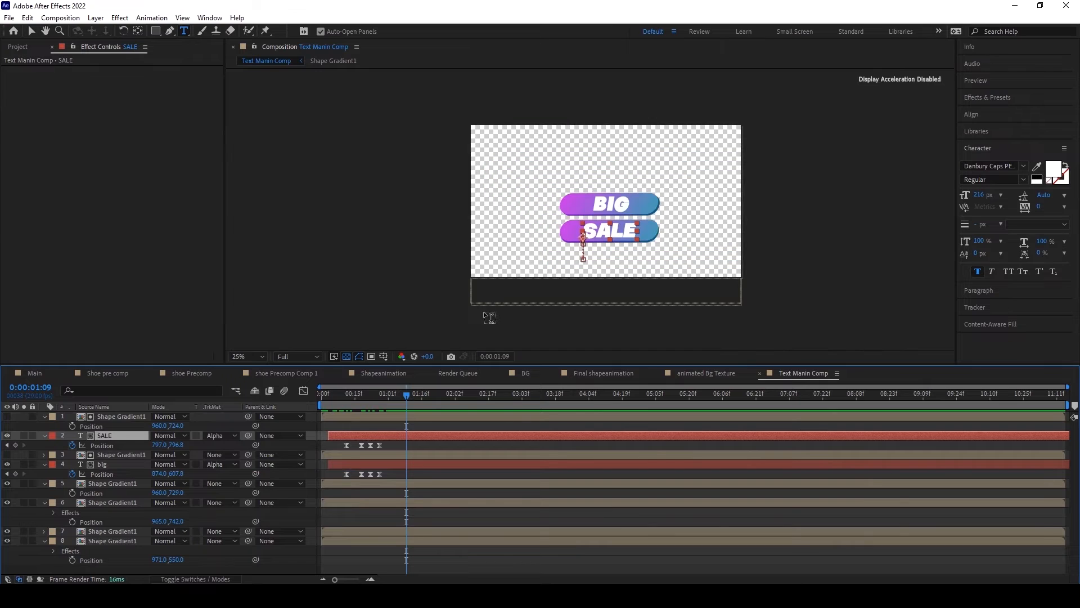
click(104, 420)
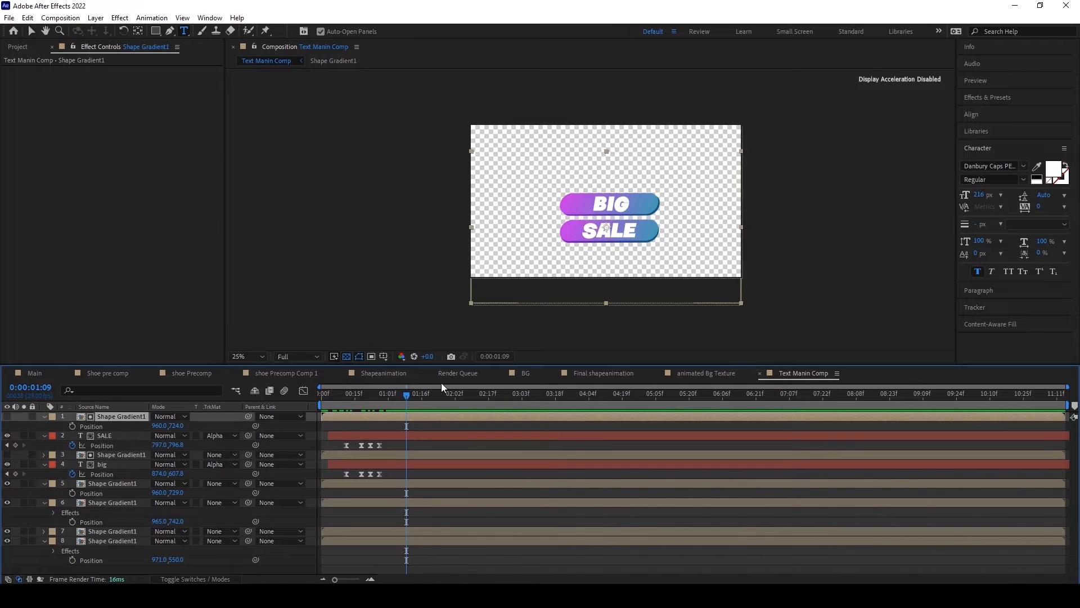
scroll(695, 215, up, 2)
drag(325, 398, 454, 403)
click(170, 31)
click(347, 356)
scroll(574, 243, up, 1)
scroll(572, 245, down, 1)
scroll(572, 246, up, 2)
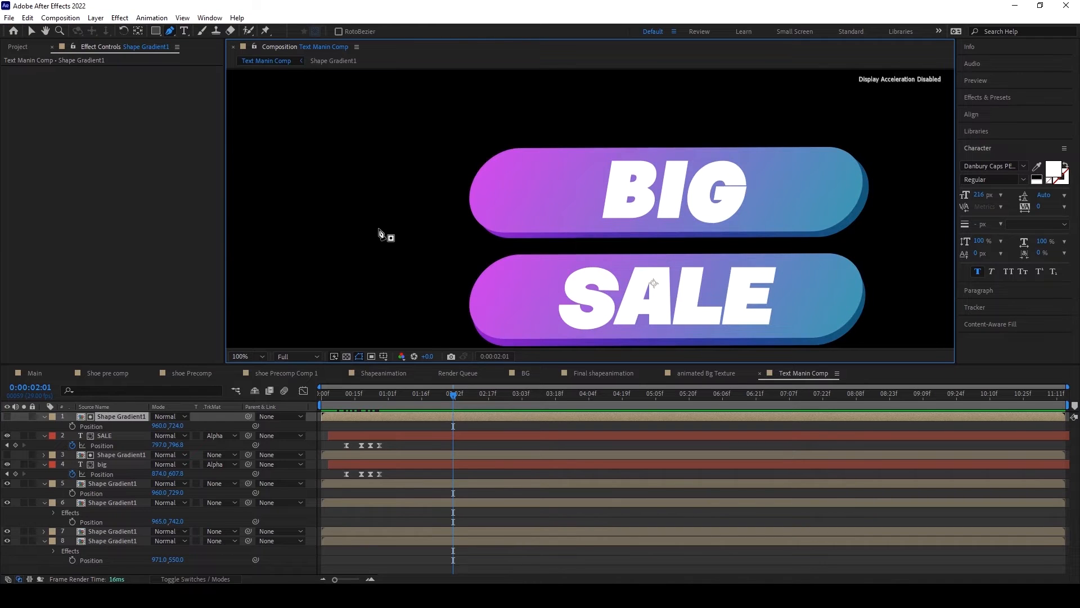
click(356, 213)
click(493, 208)
drag(494, 208, 496, 212)
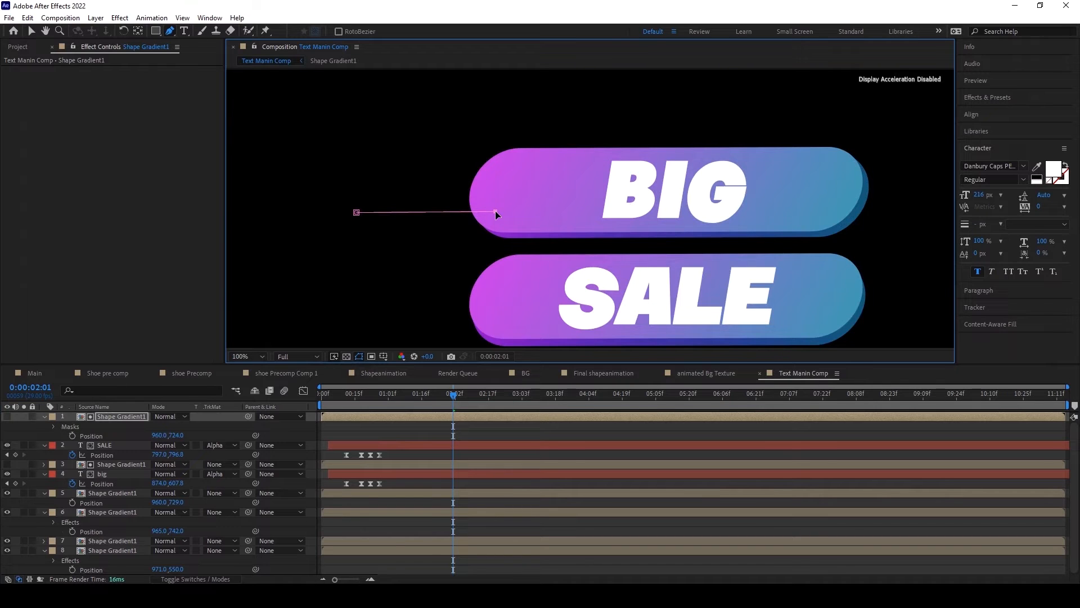
click(53, 426)
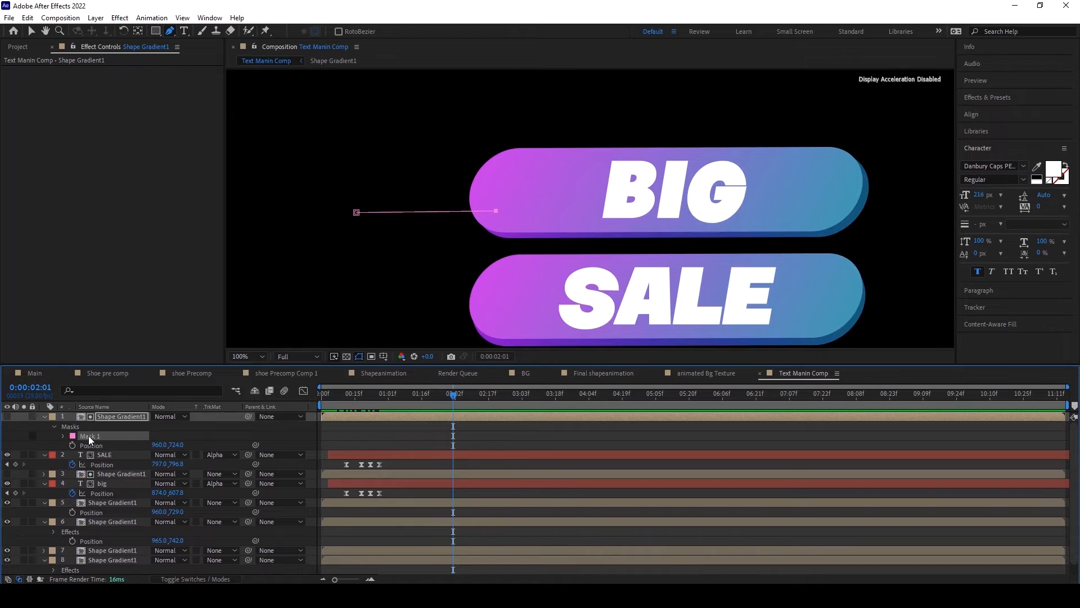
key(Delete)
Step: With no layer selected, draw a short, nearly horizontal Pen line from outside the BIG bar across its magenta end as a new shape layer
key(F2)
click(374, 203)
click(509, 204)
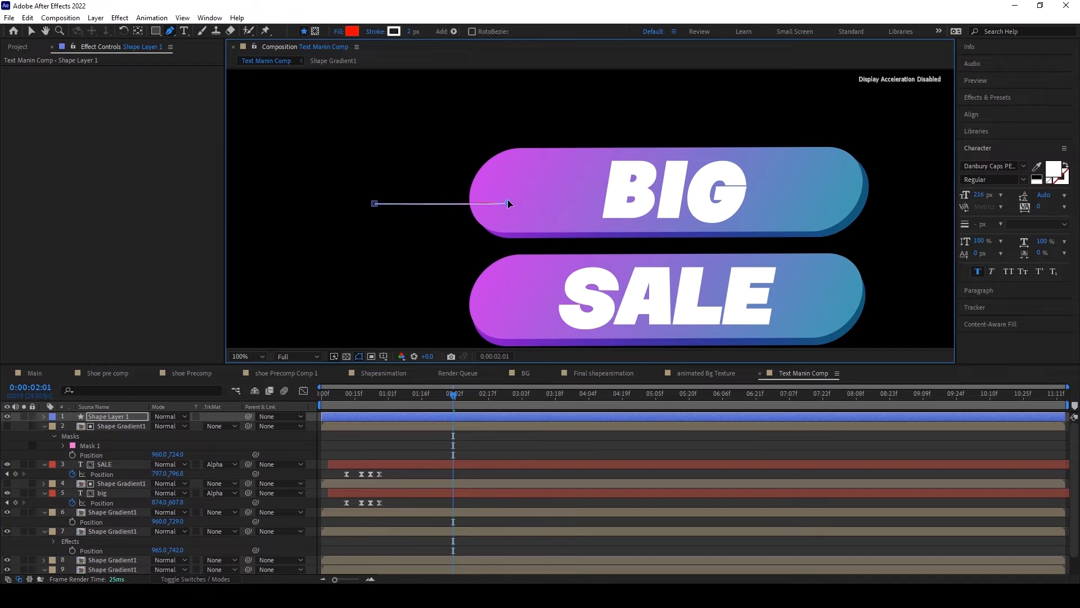
key(ctrl+z)
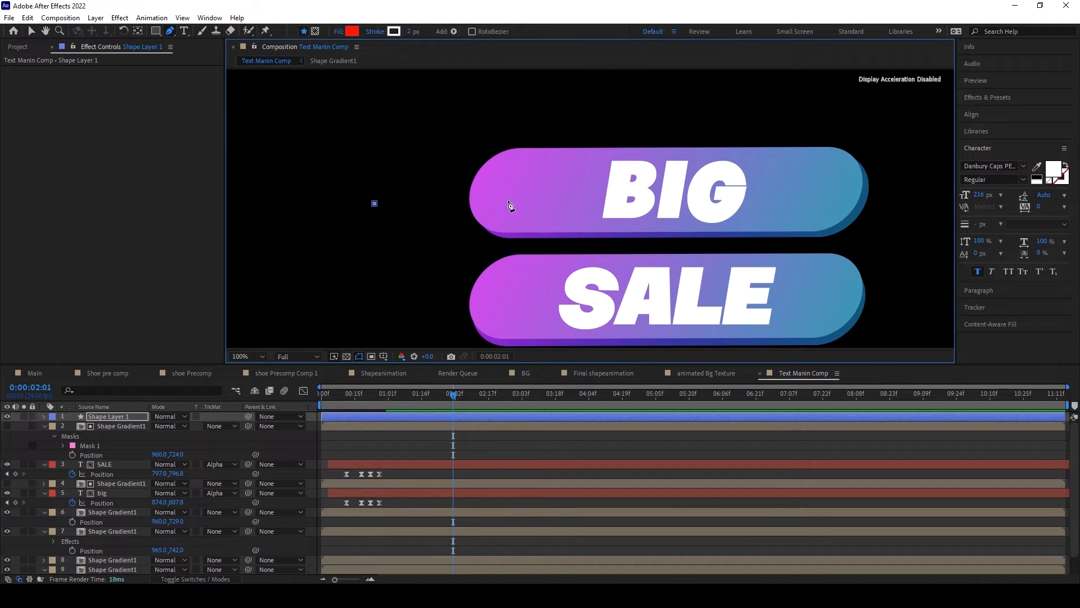
click(503, 204)
Step: Expand the new line shape's contents and turn off its fill
click(44, 417)
click(55, 426)
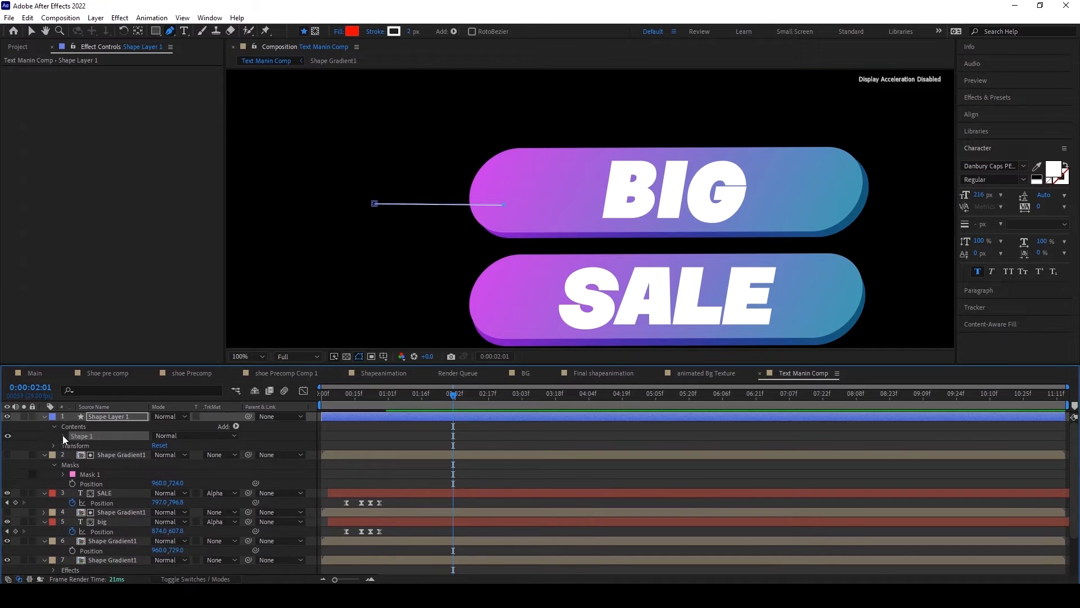
click(64, 436)
click(8, 464)
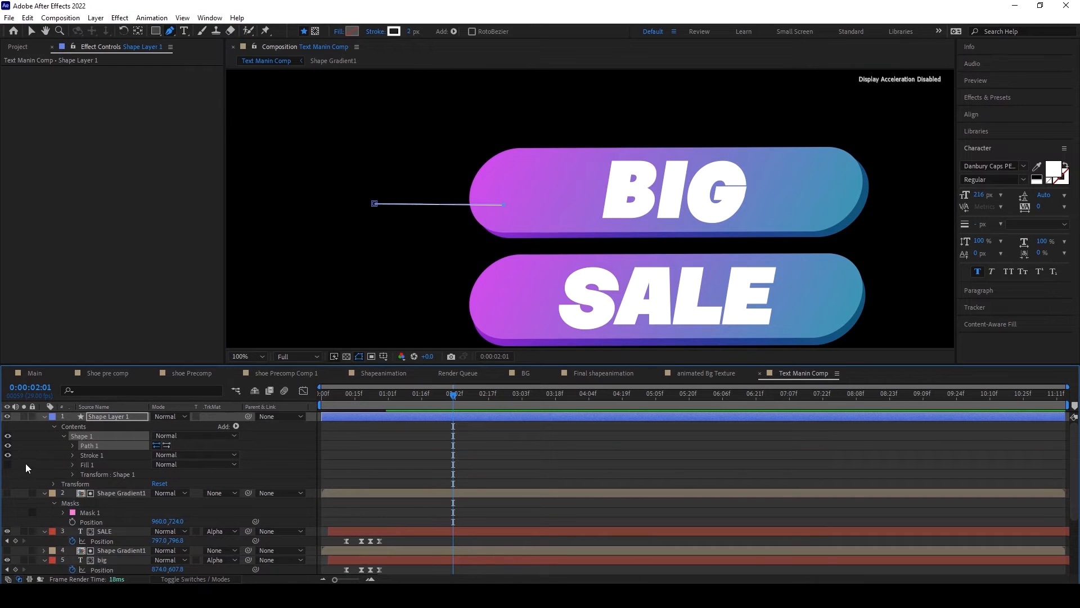
Step: Set the line's stroke width to 44 and its line cap to Round Cap
click(72, 455)
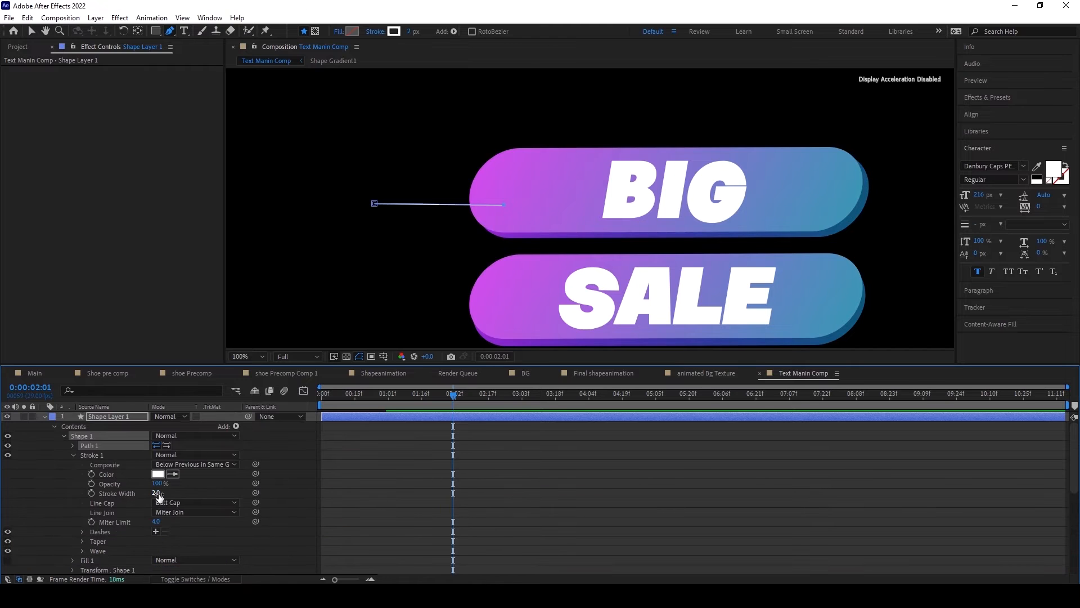
drag(159, 493, 181, 515)
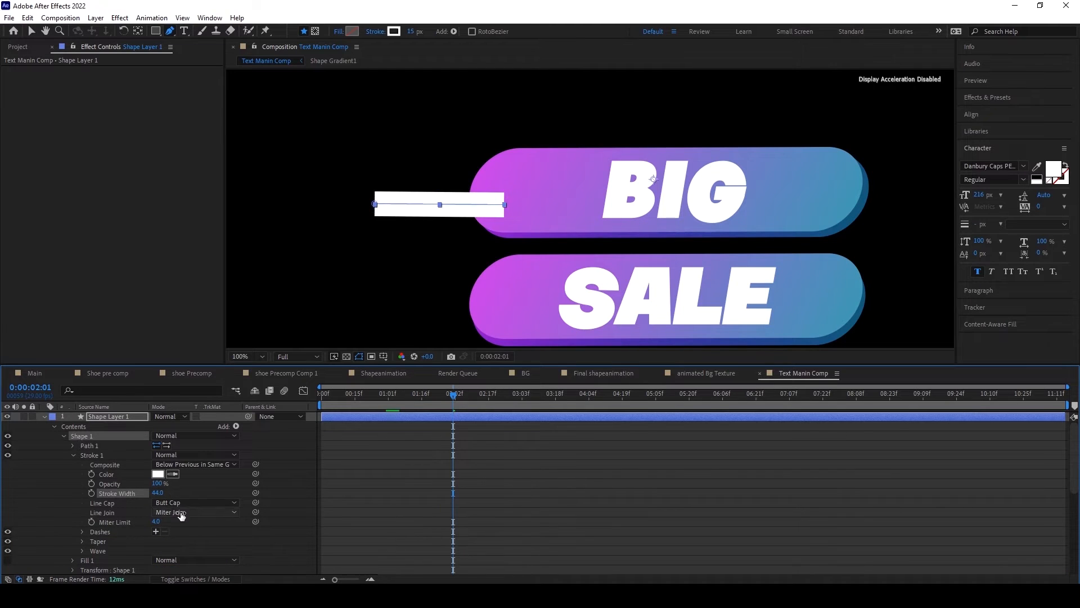
click(180, 502)
click(183, 523)
Step: Set the skew in the line shape's own transform properties to 6
scroll(106, 519, down, 3)
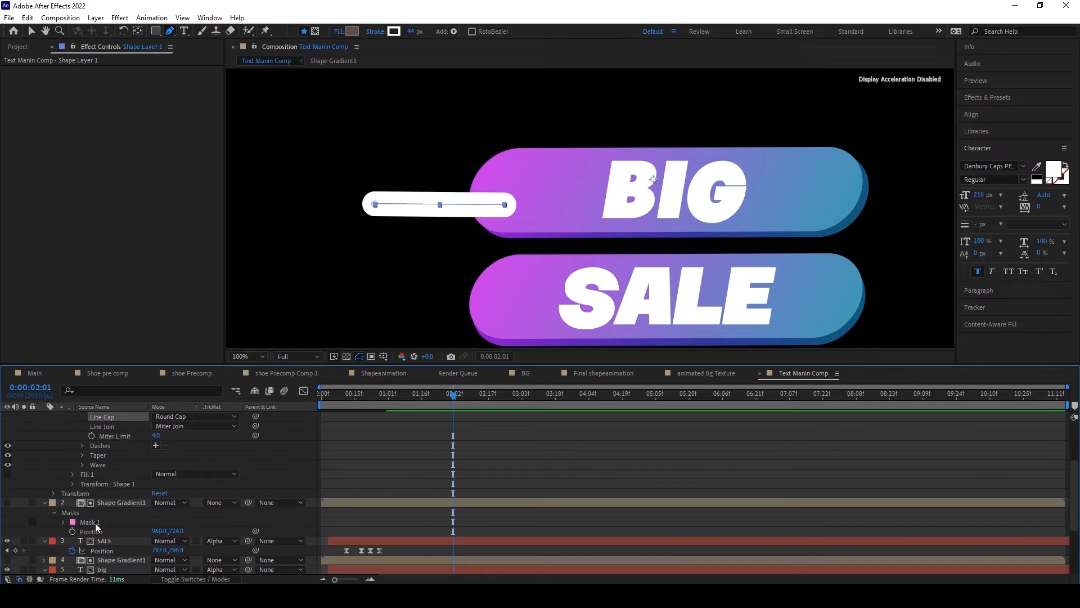
click(72, 484)
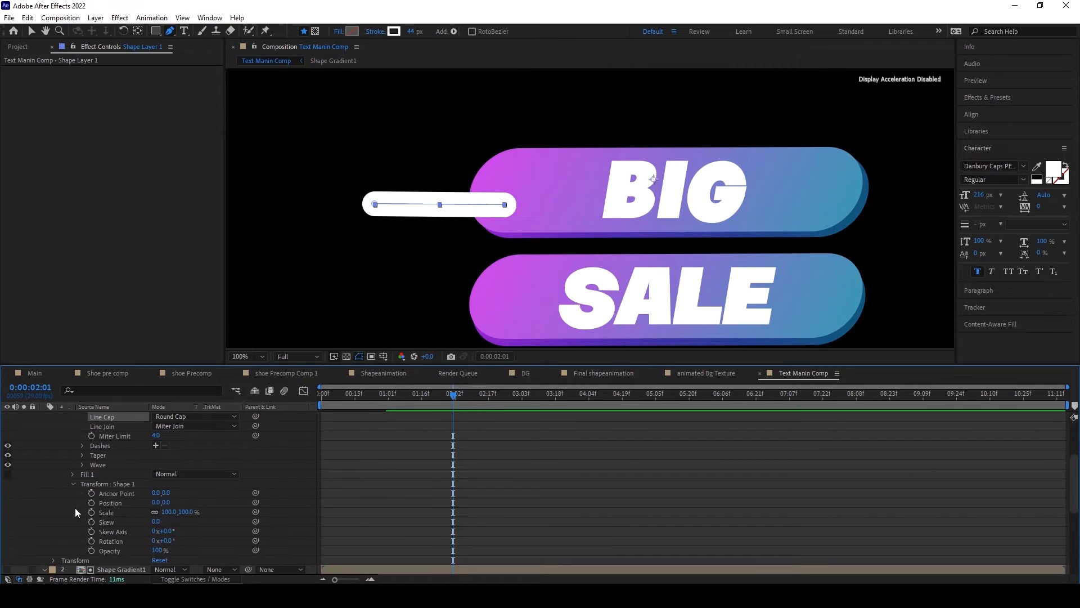
drag(157, 522, 160, 522)
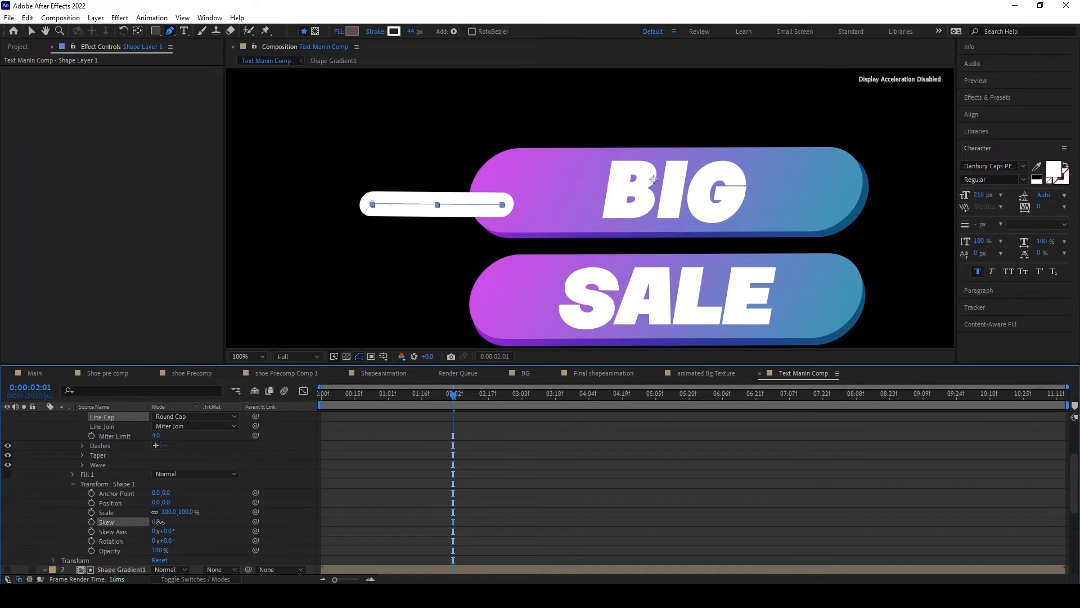
click(276, 473)
Step: Add Trim Paths to the line's shape layer and keyframe its End at 0% at 0:00:00:20
scroll(272, 478, up, 3)
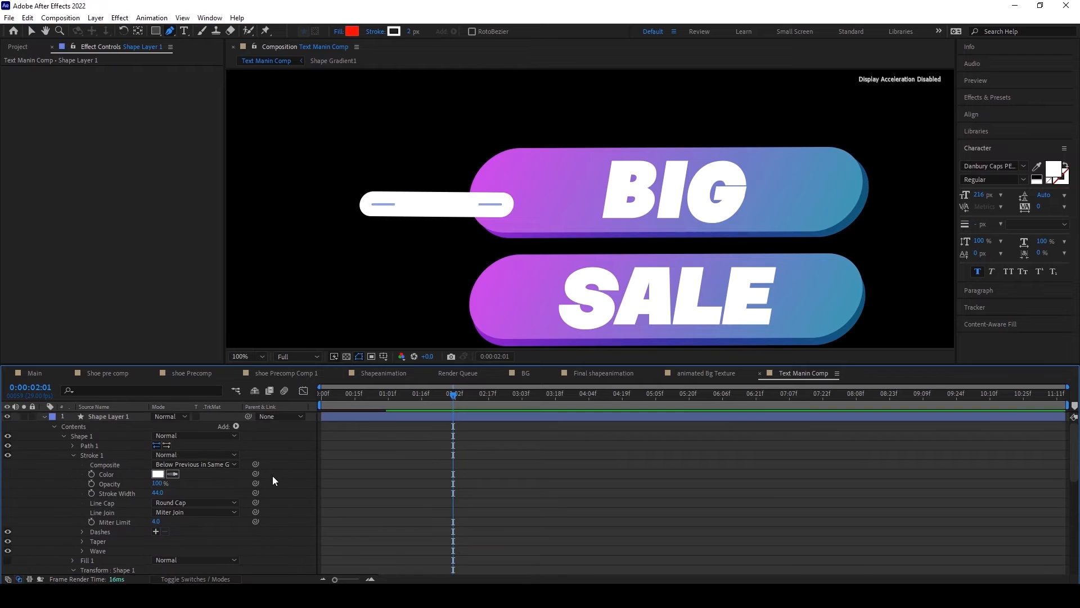
click(235, 426)
click(275, 361)
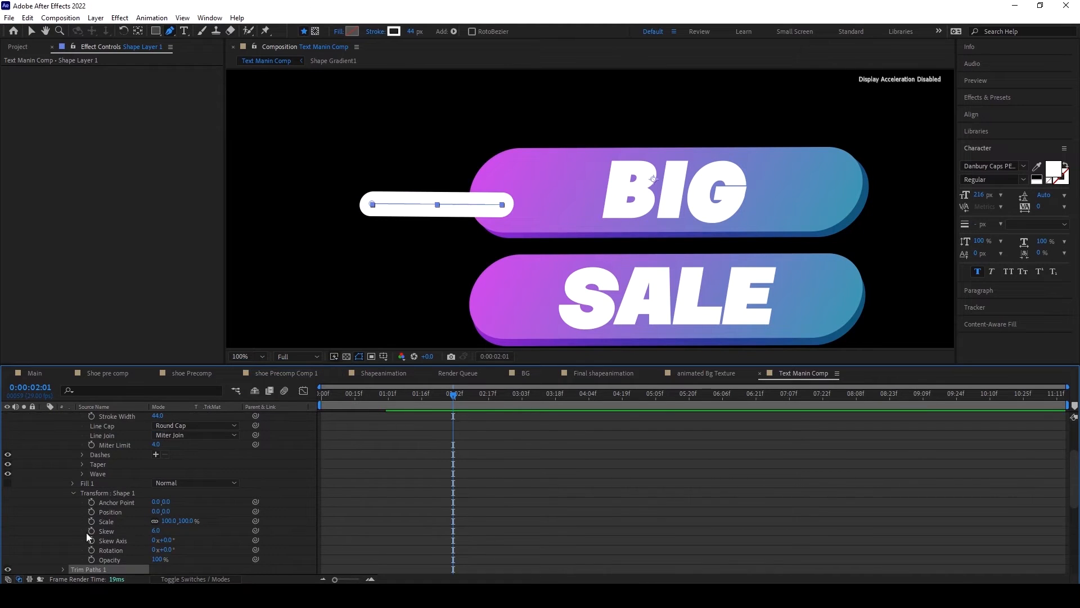
scroll(84, 530, down, 2)
click(60, 512)
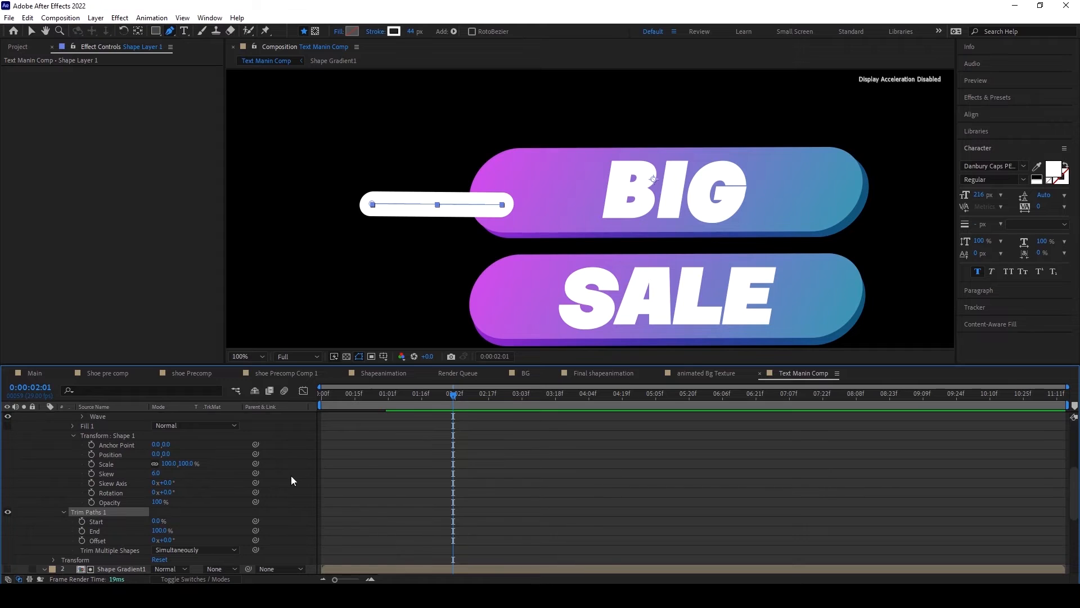
drag(434, 396, 366, 400)
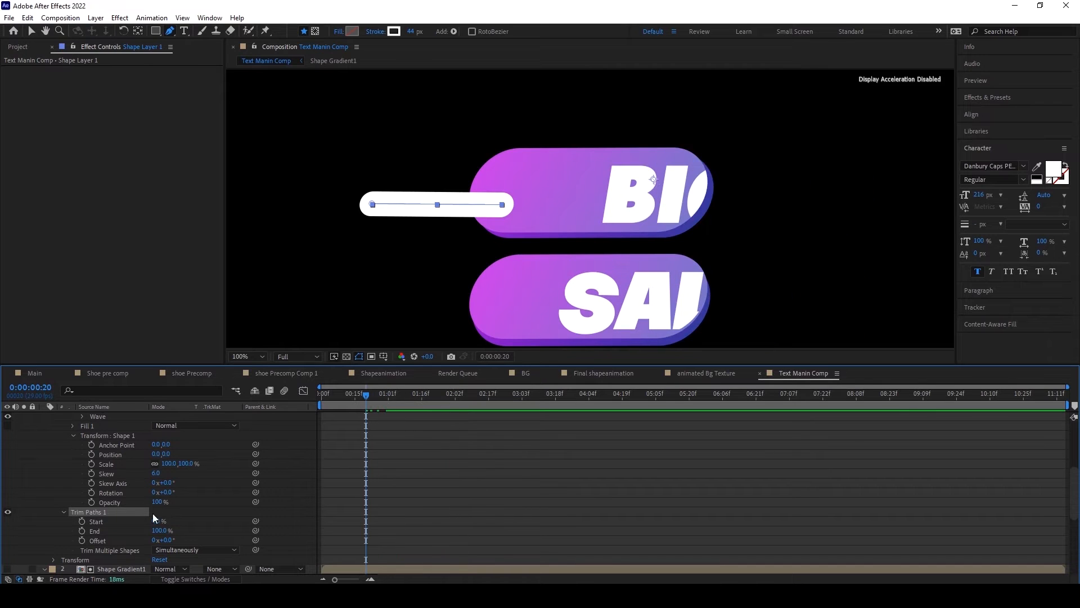
drag(160, 531, 112, 532)
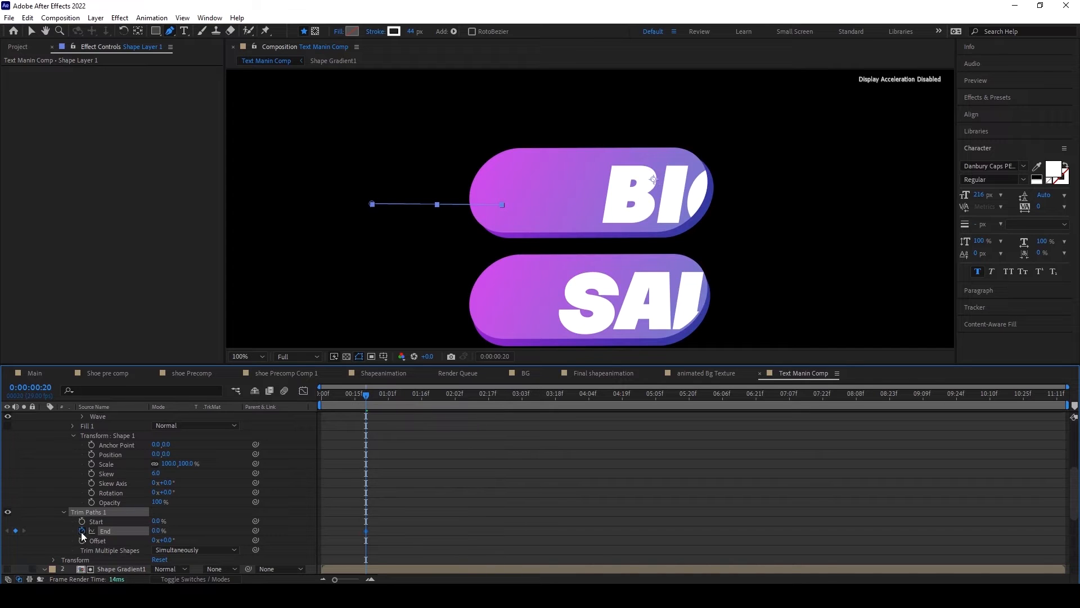
Step: Keyframe the line's Trim Paths End at 100% at 0:00:01:11
drag(366, 390, 411, 388)
text(100)
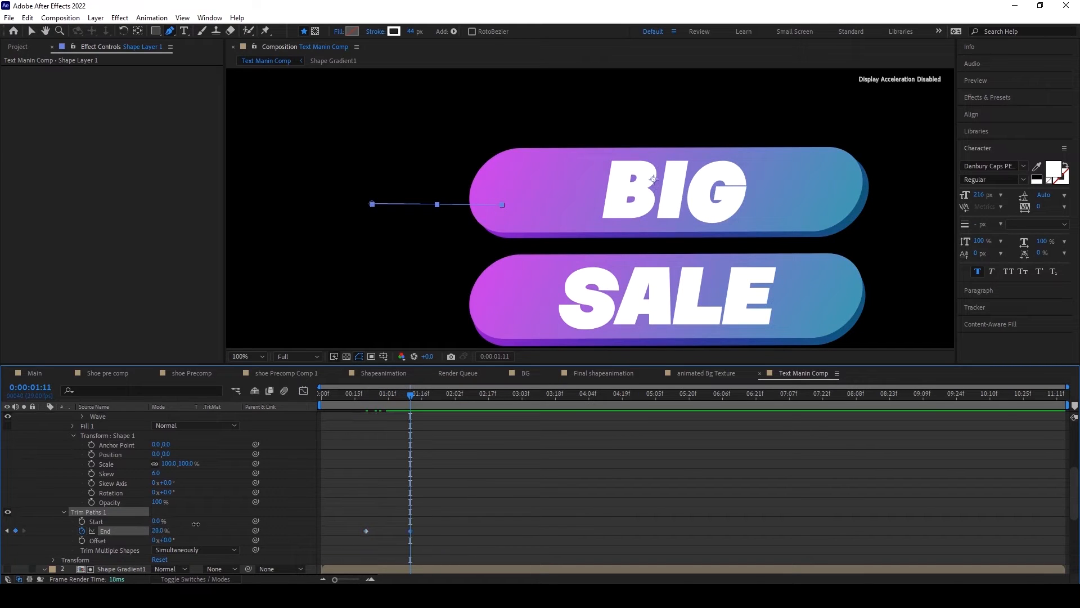
key(Return)
Step: Keyframe the line's Trim Paths Start at 0% at 0:00:01:01 and at 100% at 0:00:01:18
drag(411, 394, 388, 399)
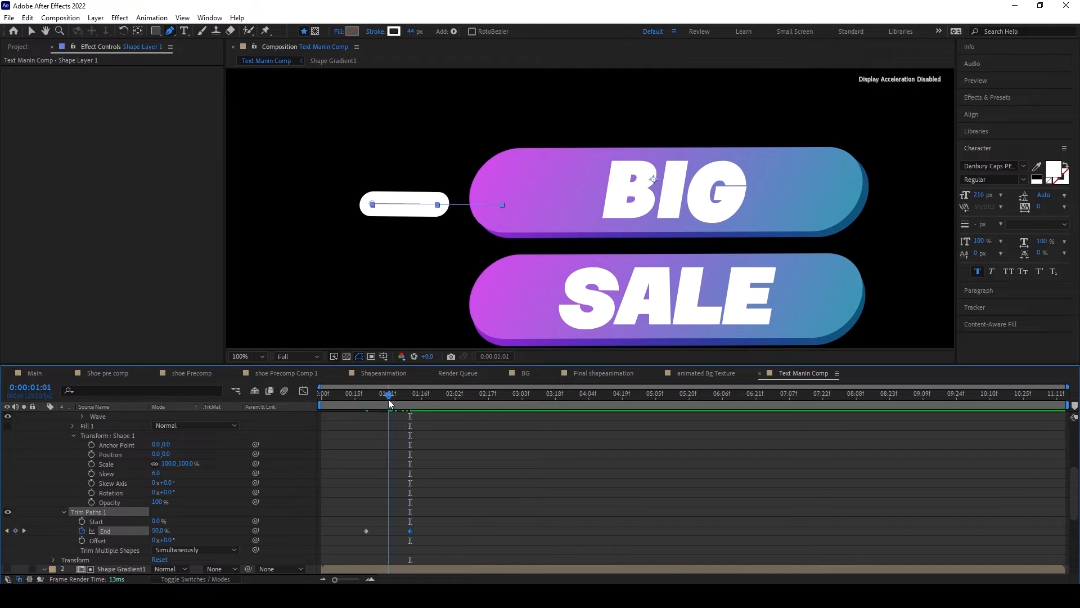
click(82, 521)
drag(392, 397, 426, 393)
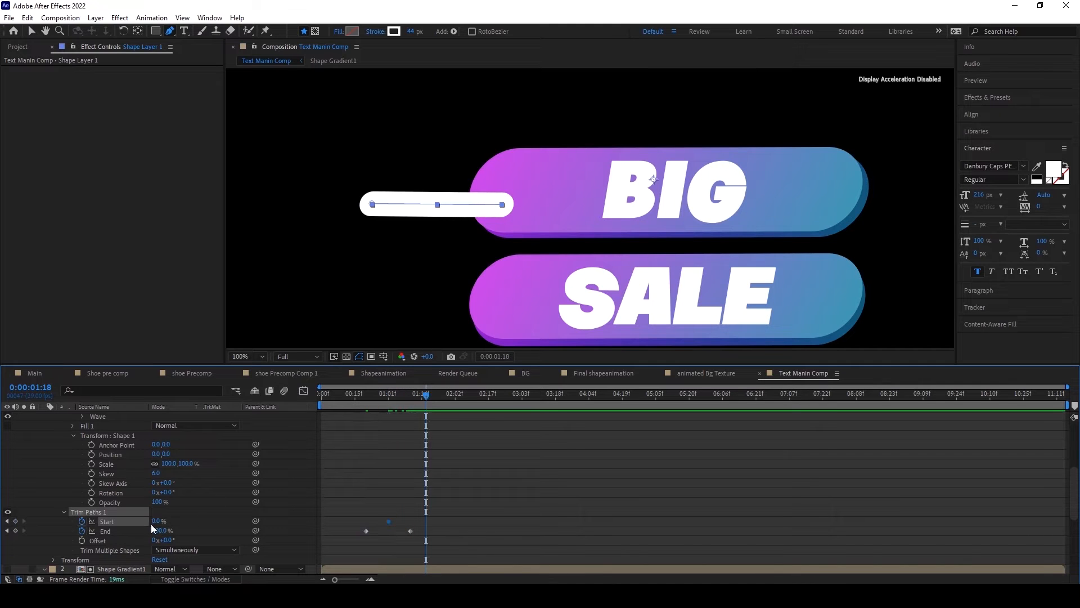
drag(155, 524, 258, 520)
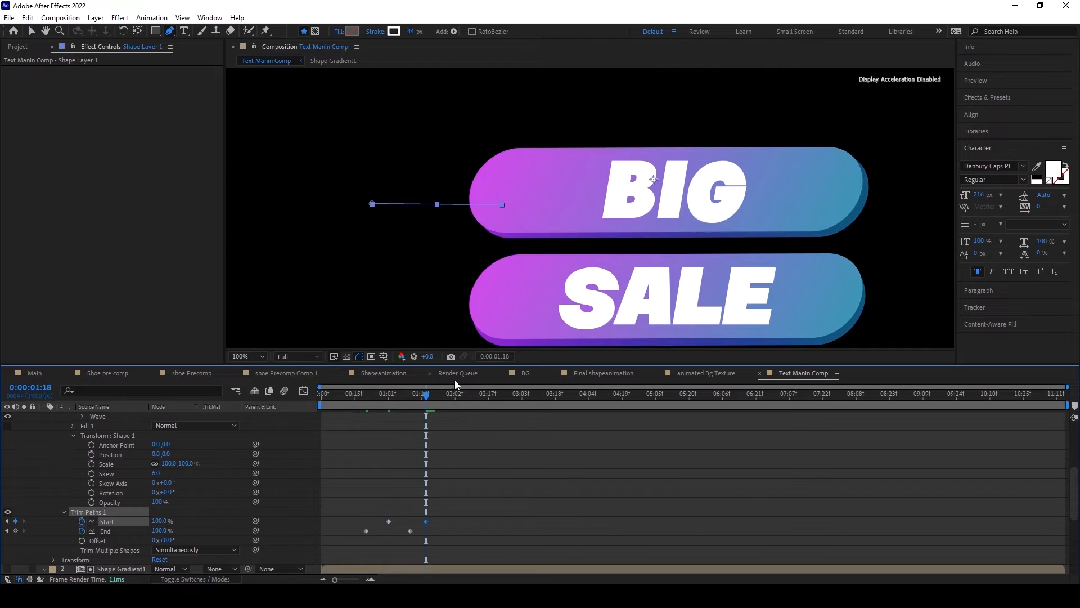
Step: Apply Easy Ease to all the Start and End keyframes of the line's Trim Paths
mouse_move(426, 393)
mouse_down()
mouse_move(349, 404)
mouse_move(423, 406)
mouse_up()
drag(454, 544, 318, 501)
key(F9)
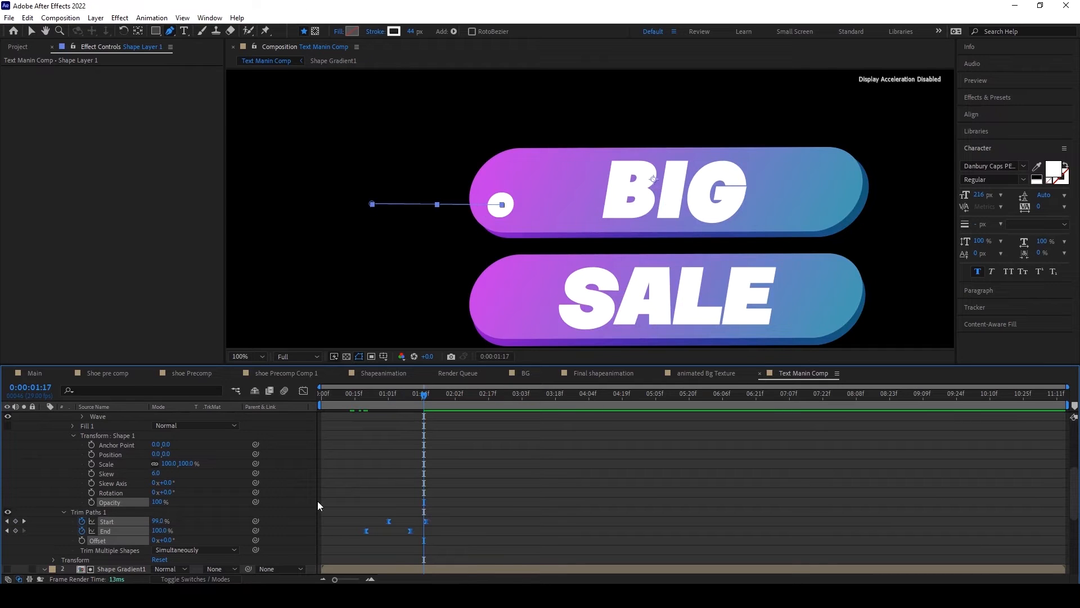
Step: Reshape the Trim Paths Start and End value curves into steep S-curves with longer easing handles, and return to the keyframe view at 0:00:00:10
click(301, 393)
drag(422, 553, 362, 515)
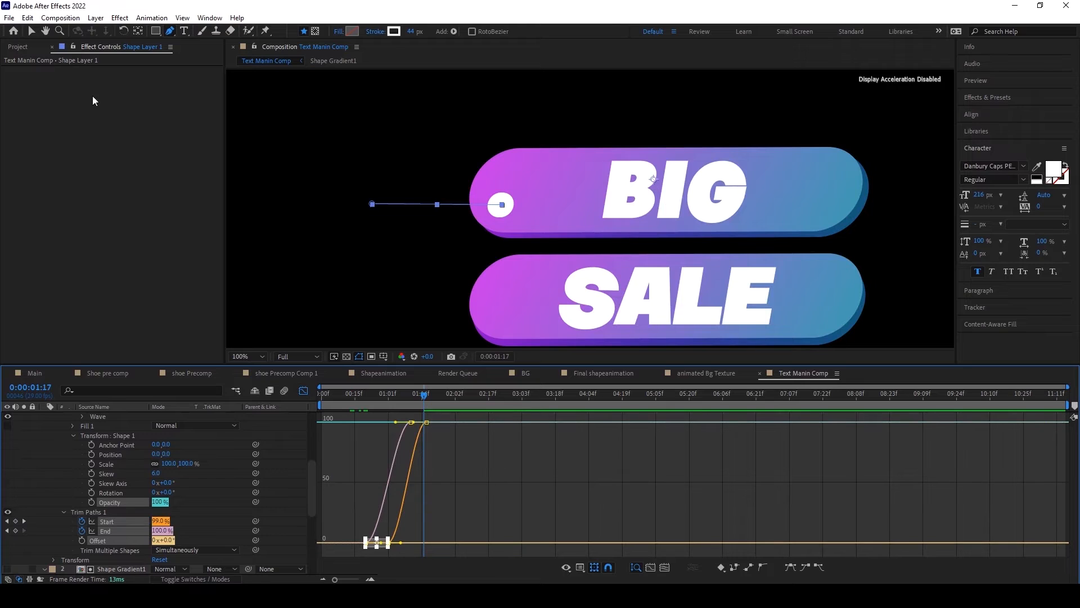
click(27, 29)
drag(402, 542, 416, 541)
drag(447, 439, 372, 428)
key(space)
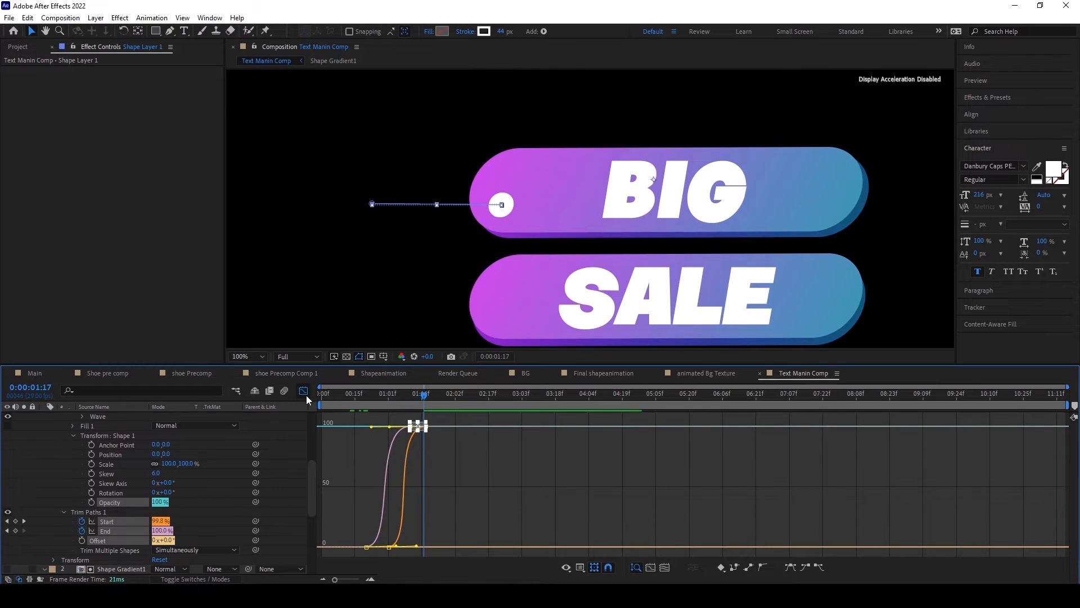
click(304, 390)
click(343, 408)
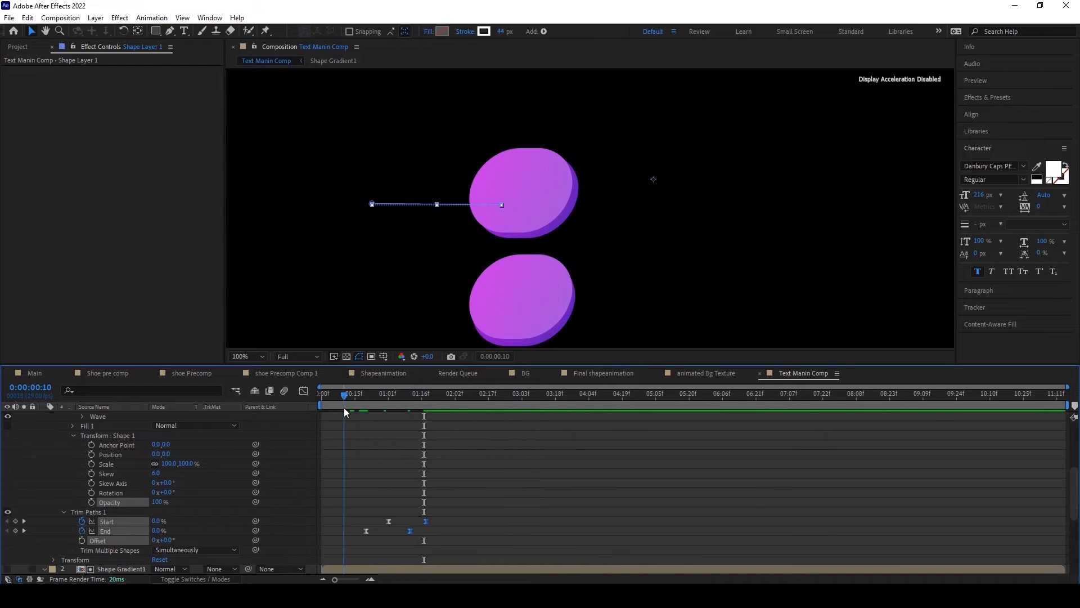
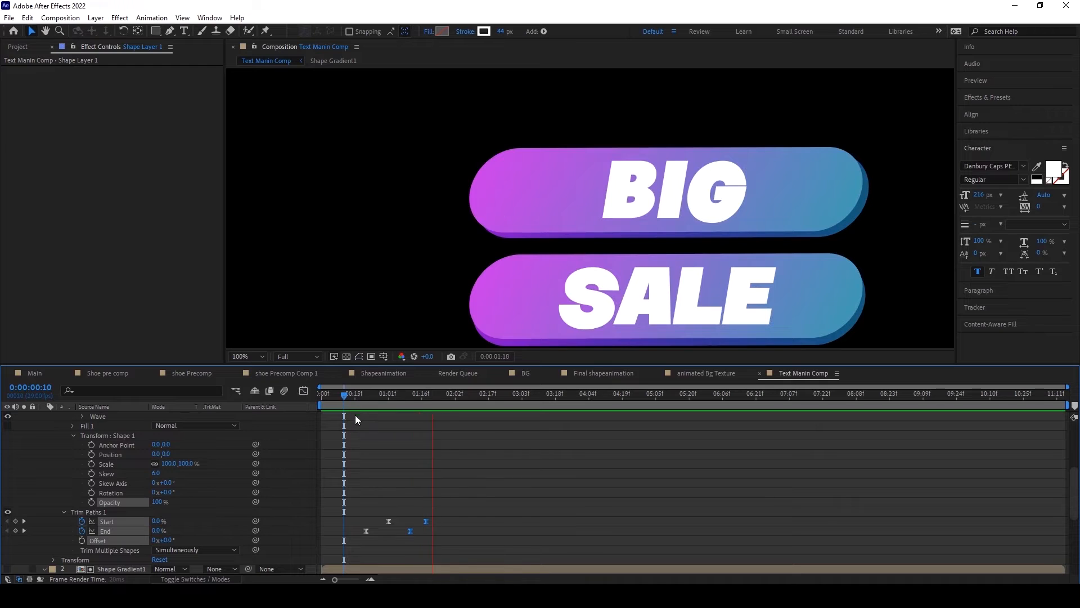
Step: Move the closing Trim Paths Start and End keyframes of the line slightly earlier and preview the animation
mouse_move(352, 396)
mouse_down()
mouse_move(492, 396)
mouse_move(335, 395)
mouse_up()
drag(445, 539, 404, 532)
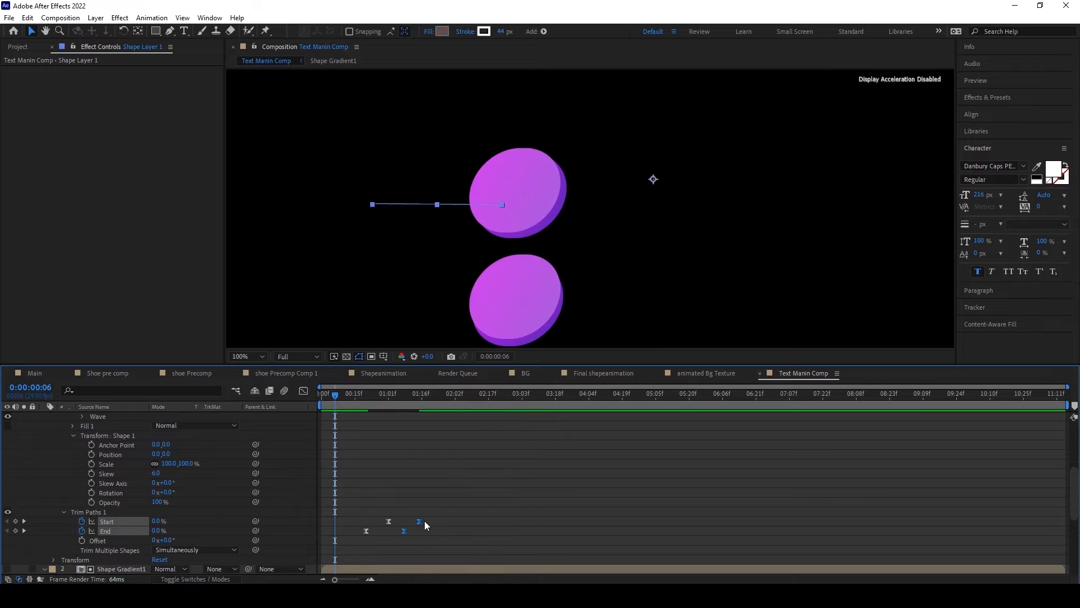
key(space)
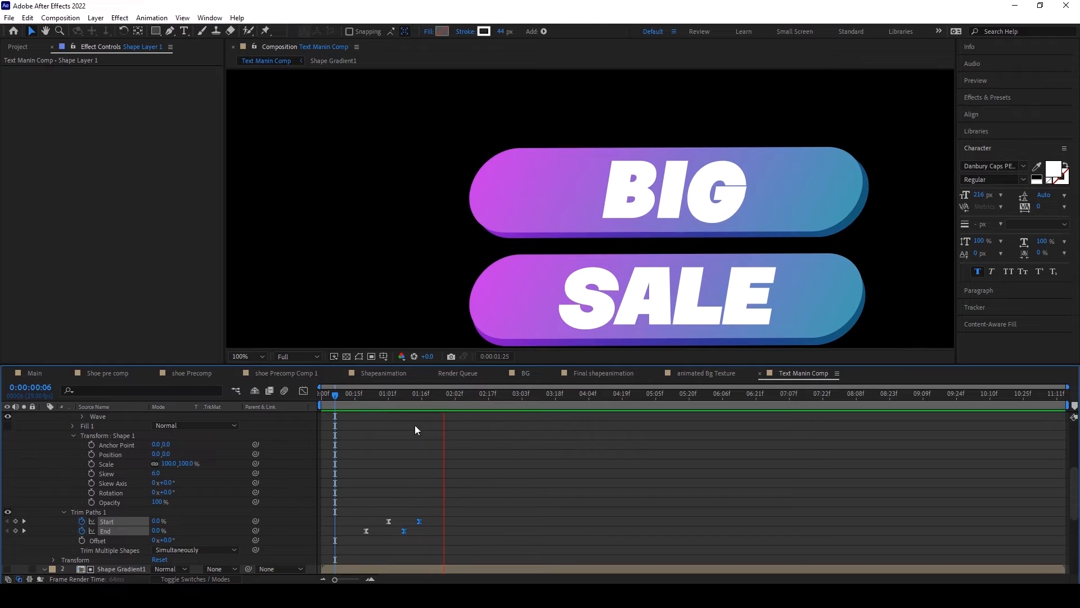
Step: Refine the easing handles of the line's Trim Paths Start and End value curves in the Graph Editor
drag(355, 397, 413, 401)
click(303, 390)
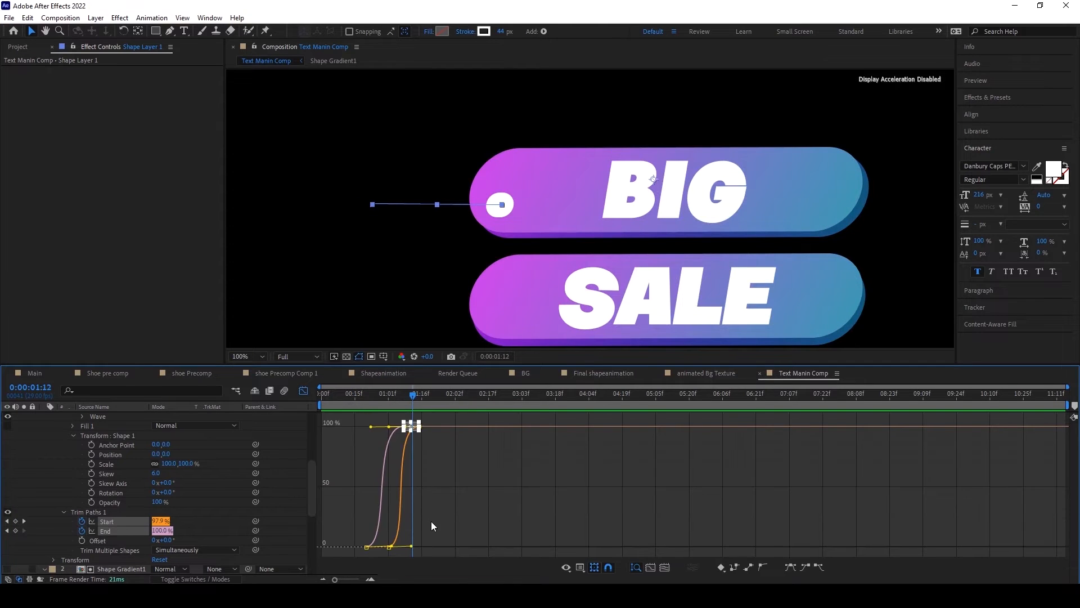
drag(404, 548, 415, 546)
drag(430, 450, 386, 421)
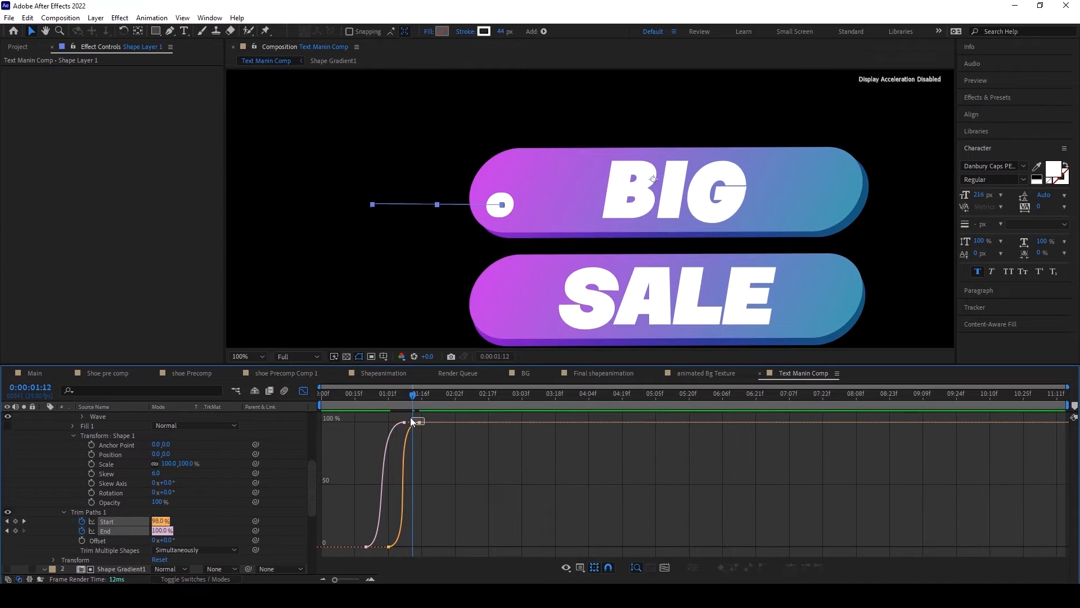
drag(388, 422, 379, 419)
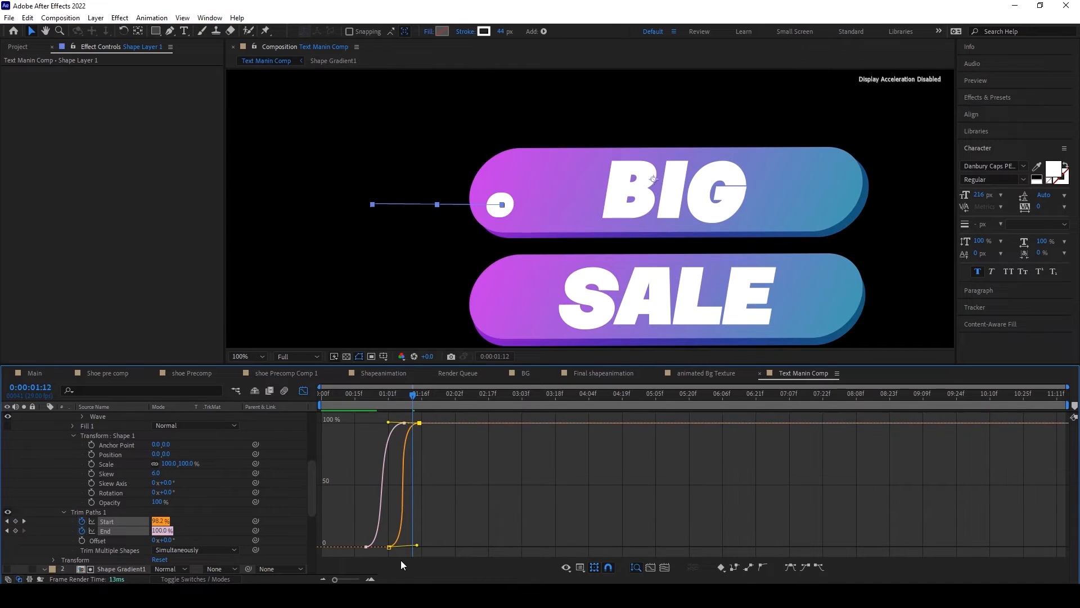
Step: Align the first Trim Paths Start keyframe with the first End keyframe, move the last Start keyframe to 0:00:01:12, and preview
drag(388, 546, 366, 547)
drag(420, 424, 413, 424)
click(306, 391)
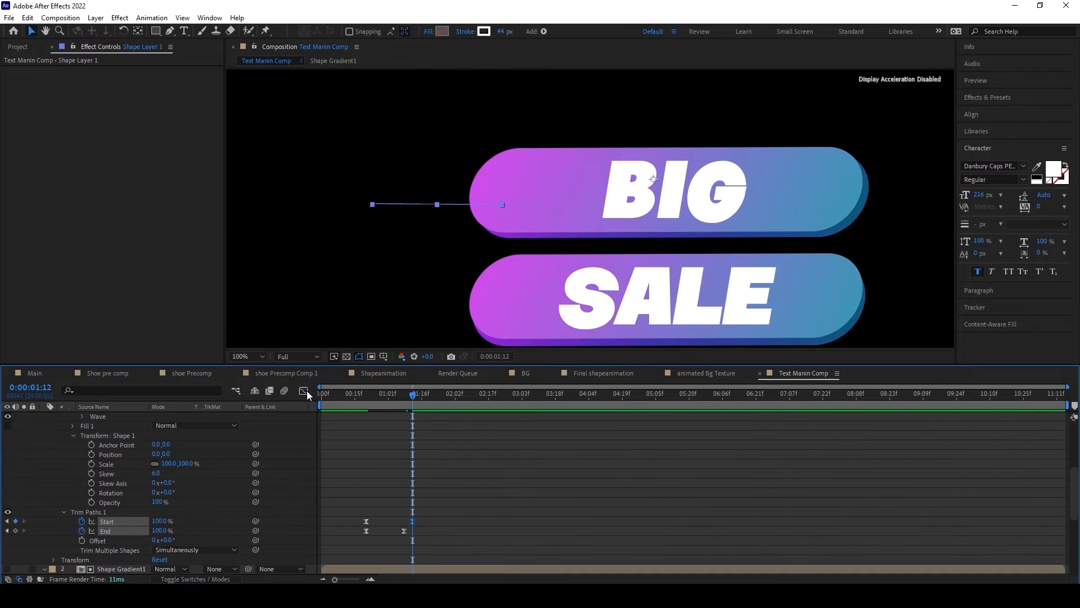
click(362, 409)
key(space)
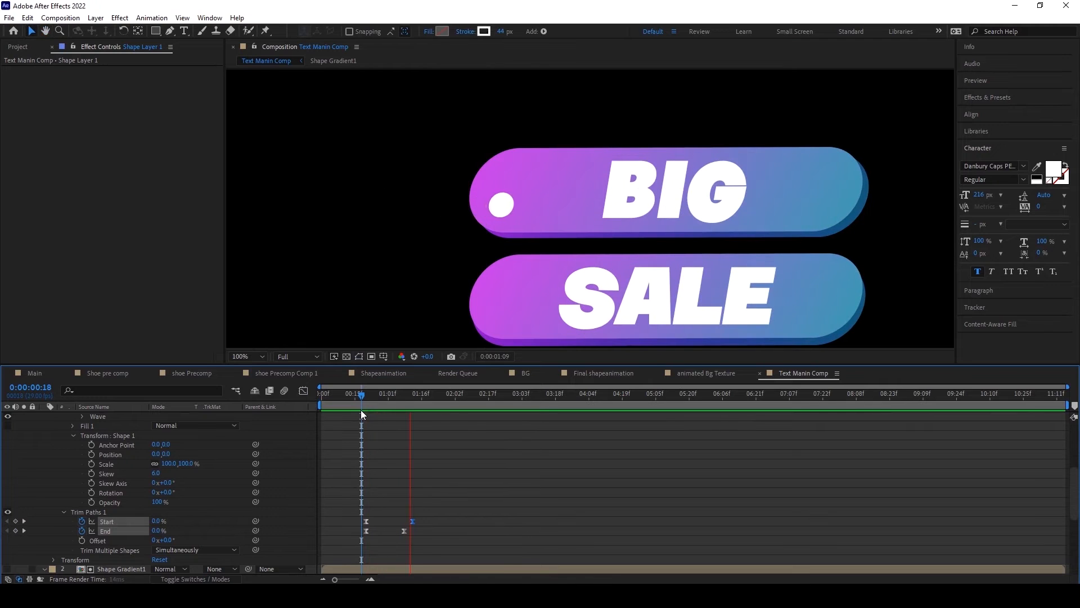
Step: Duplicate the accent line layer and position the copy at 931, 695 beside the SALE bar
drag(365, 394, 439, 396)
scroll(130, 462, up, 5)
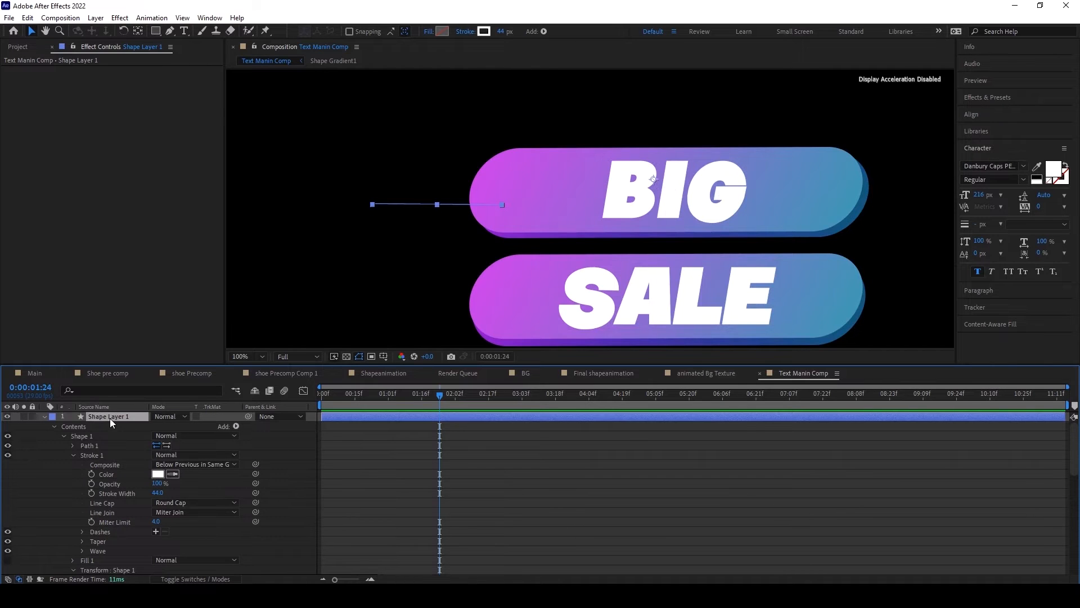
key(ctrl+d)
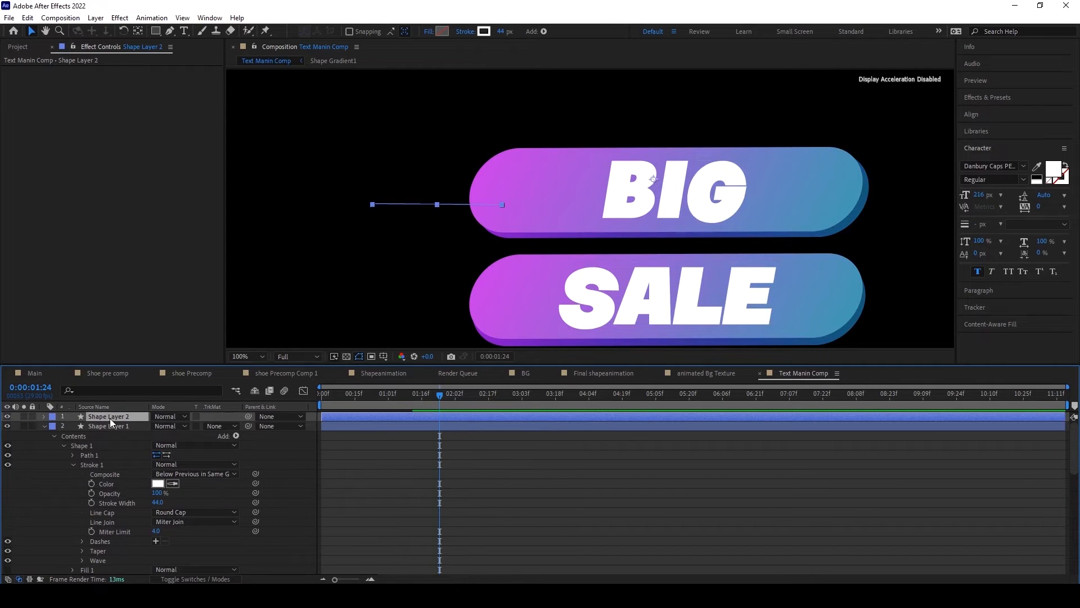
key(p)
drag(177, 426, 150, 426)
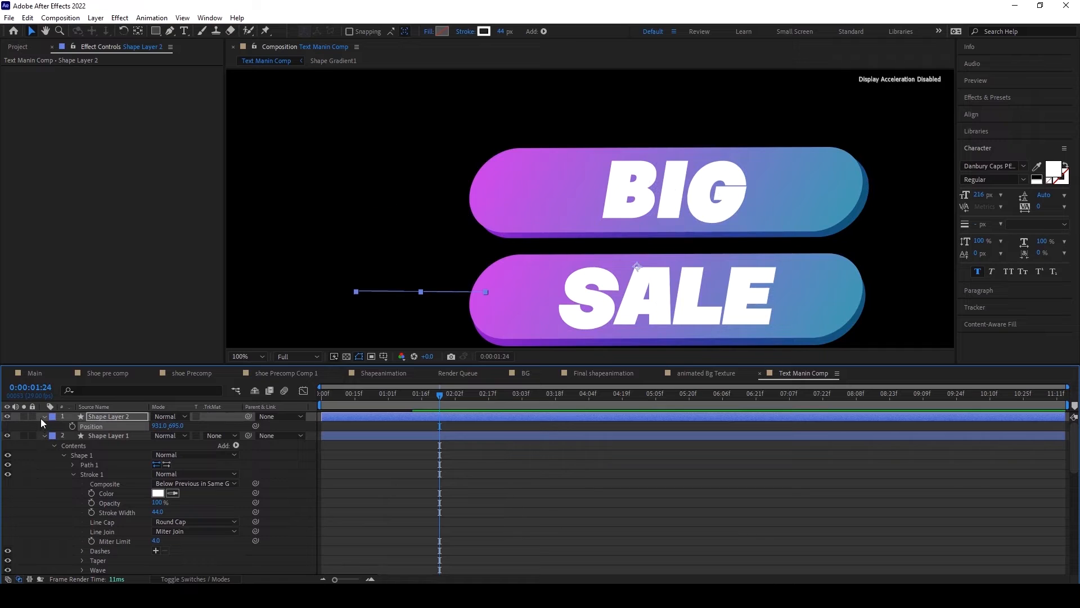
Step: Set the duplicated line's stroke width to 52
click(44, 416)
click(44, 416)
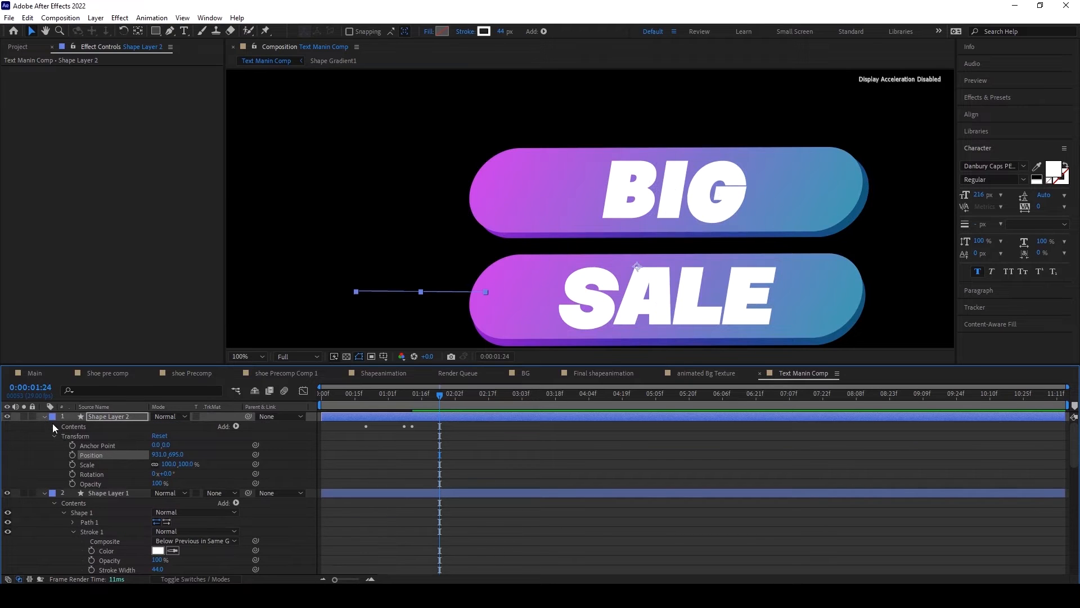
click(54, 426)
click(64, 445)
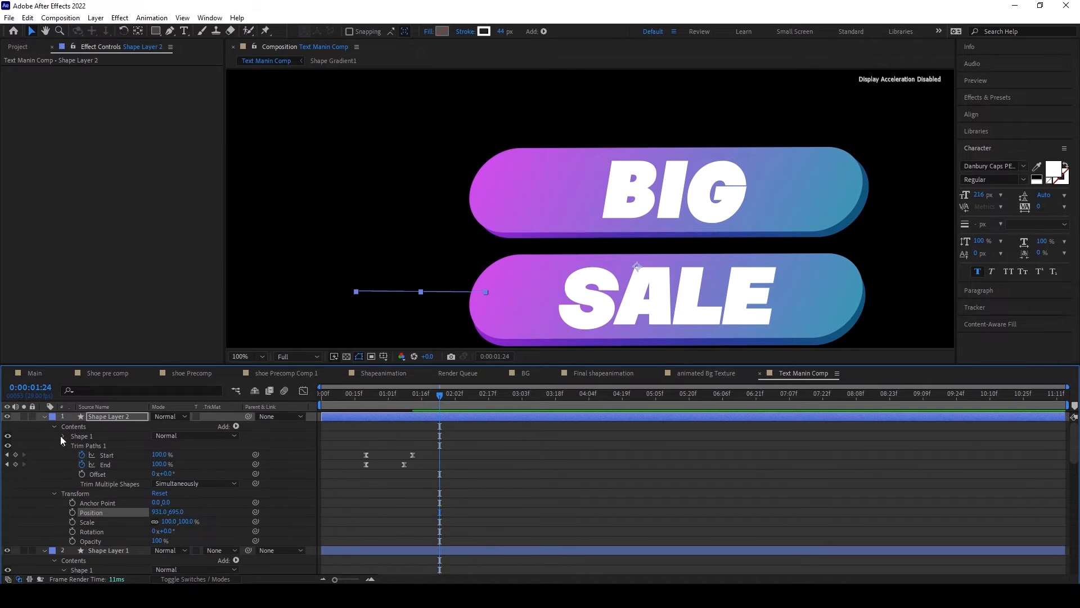
click(63, 436)
click(72, 456)
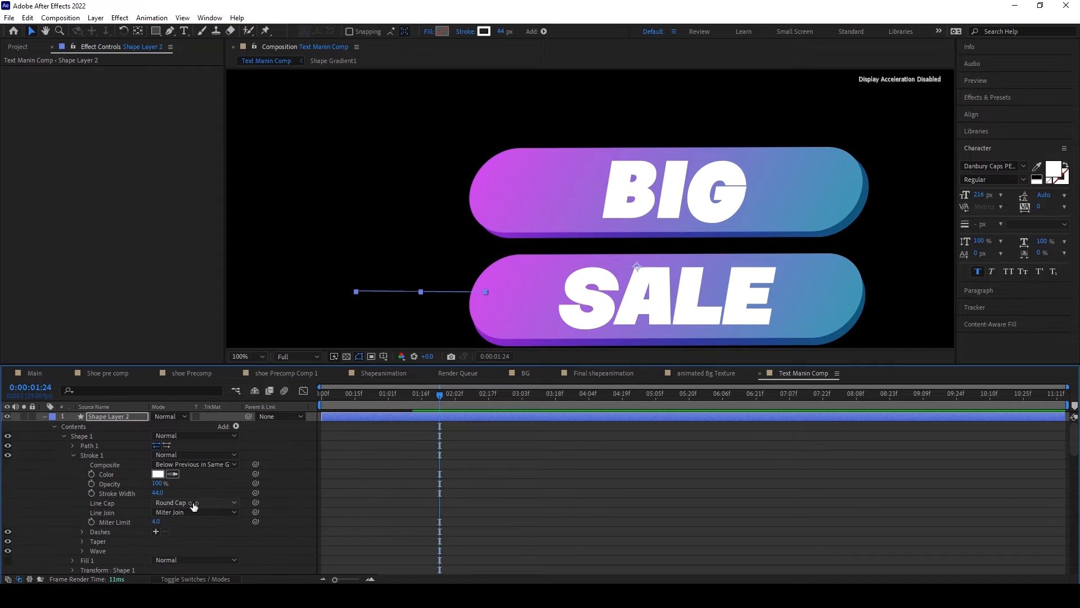
drag(158, 495, 163, 496)
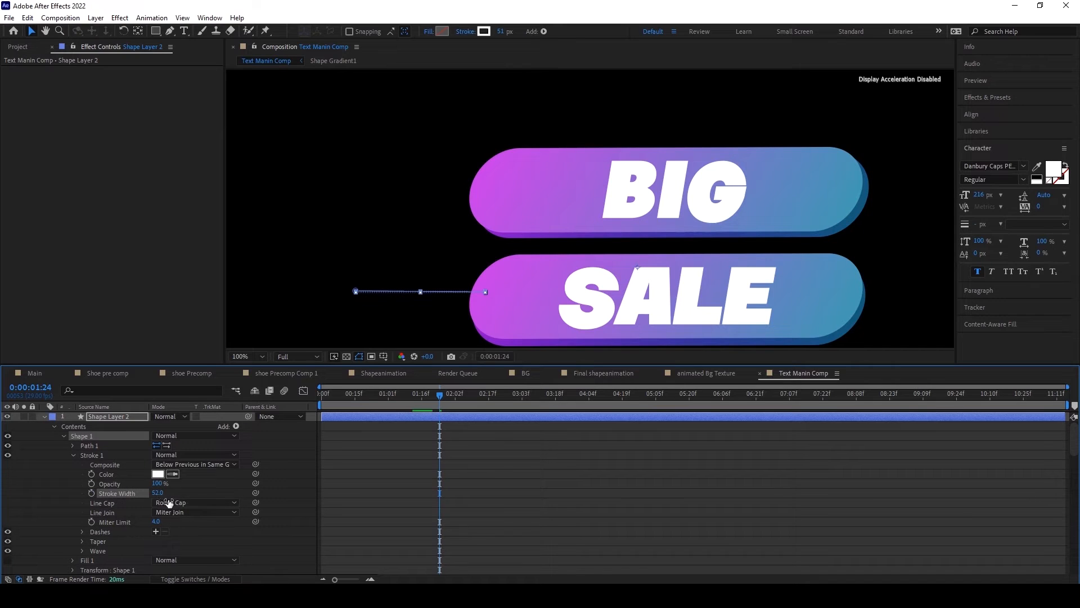
click(44, 417)
Step: Duplicate the 52 px line and position the copy at 1742, 673, at the opposite end of the SALE bar
click(100, 416)
key(ctrl+d)
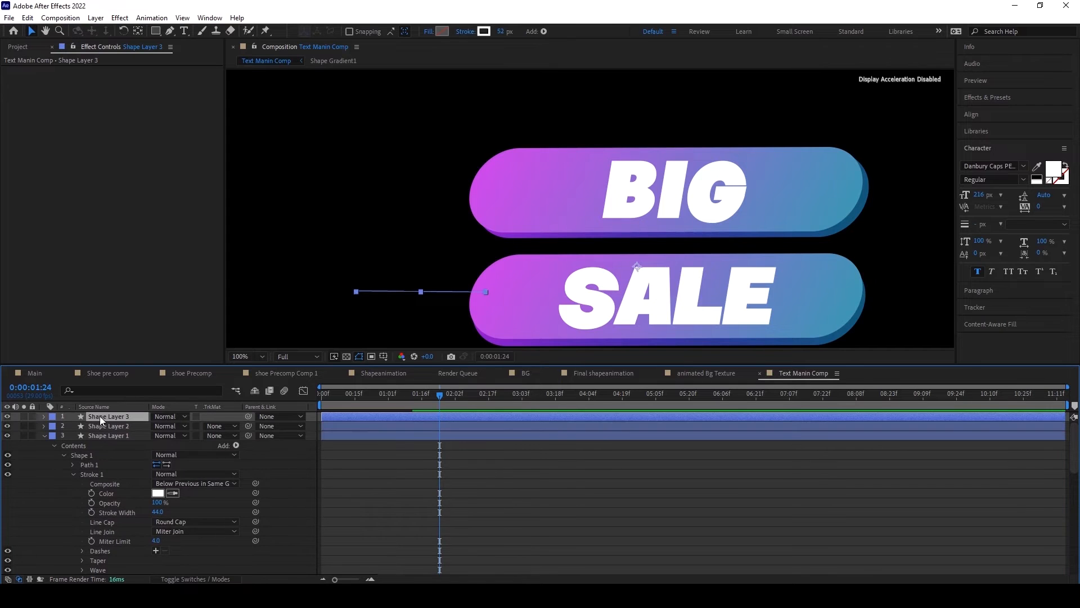
key(p)
click(176, 426)
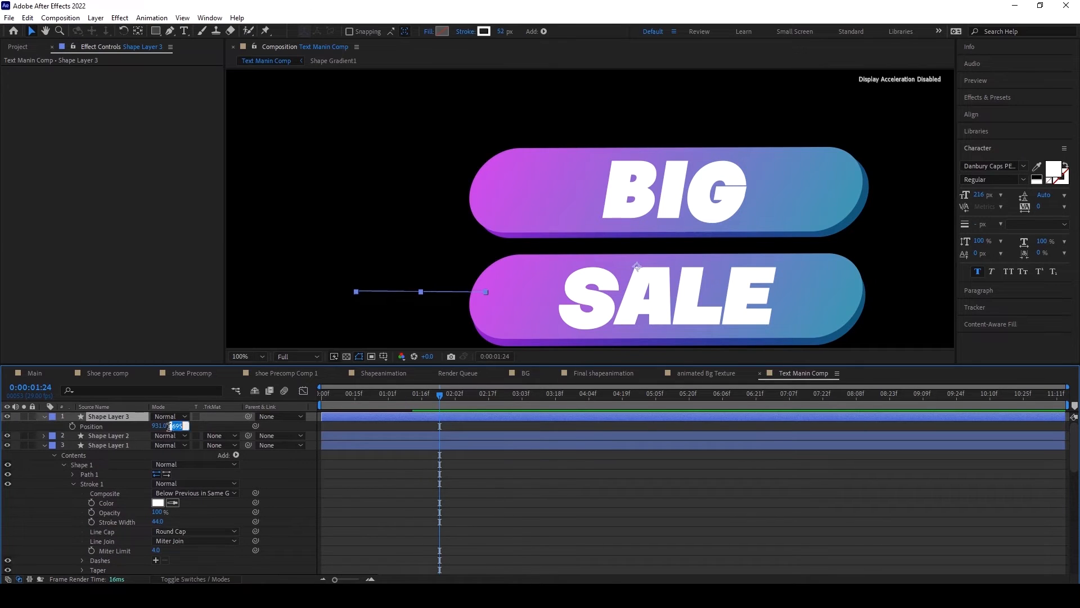
click(212, 429)
drag(157, 426, 579, 395)
drag(179, 426, 167, 426)
Step: Duplicate the line at the SALE bar's blue end and position the copy at 1772, 506 beside the BIG bar
key(ctrl+d)
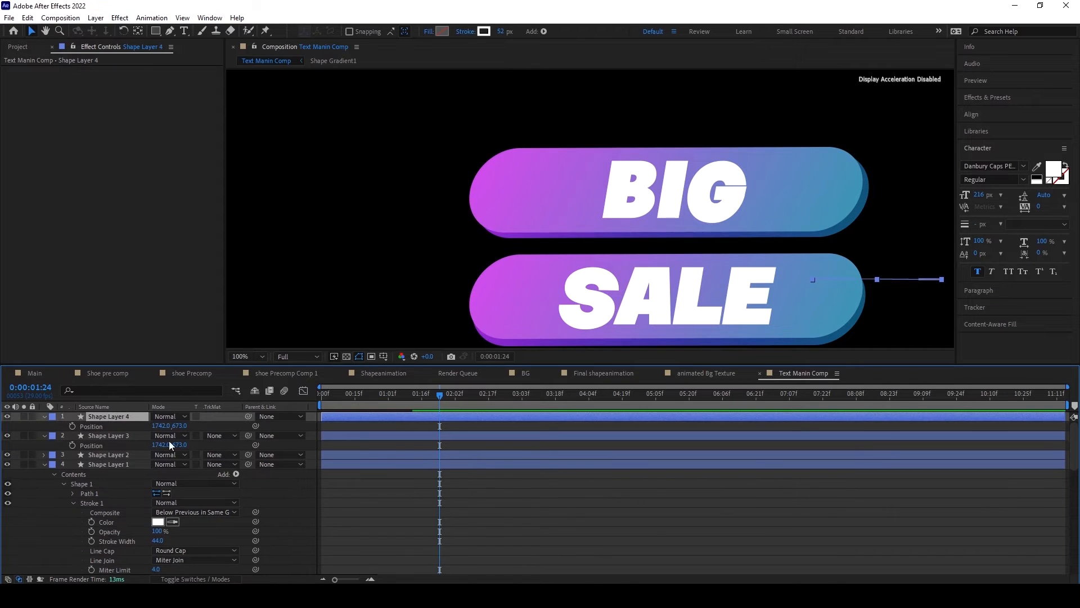
drag(179, 426, 85, 428)
drag(156, 428, 169, 428)
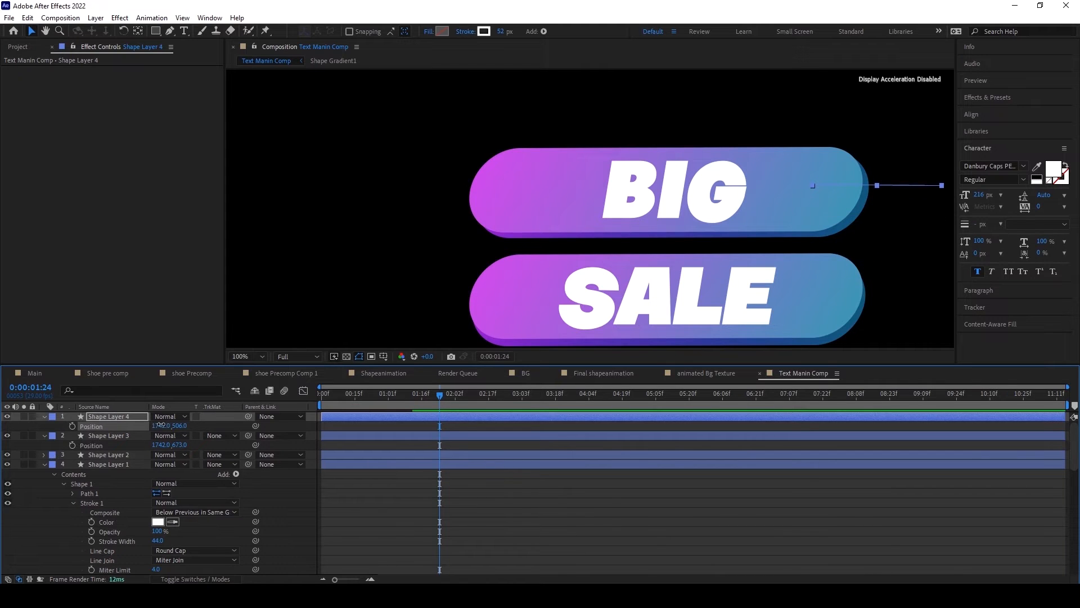
Step: Set the stroke width of the line at the BIG bar's blue end to 65
click(44, 417)
click(44, 416)
click(55, 427)
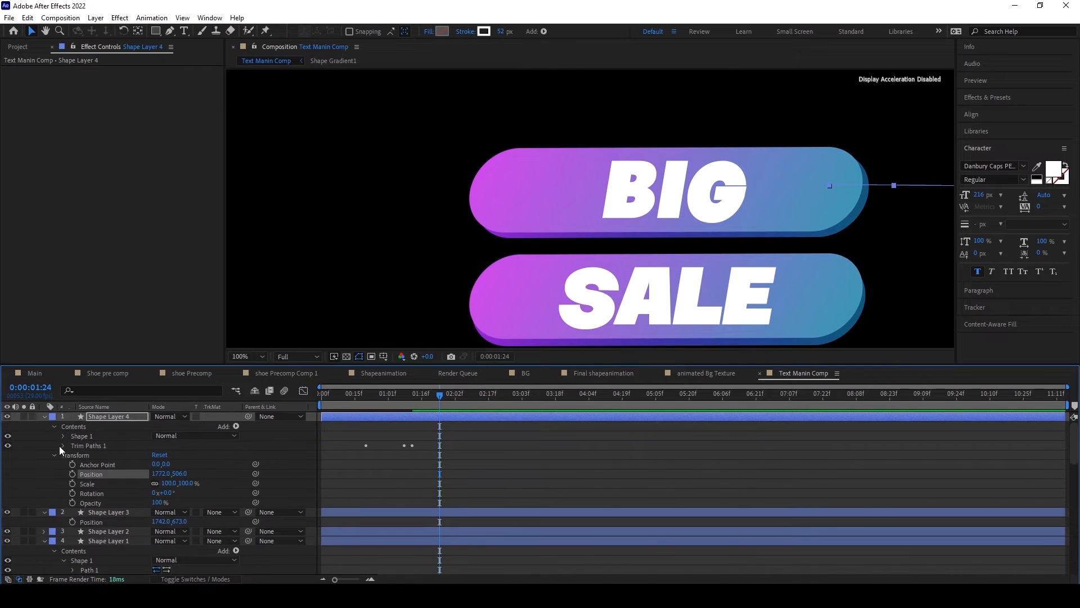
click(62, 435)
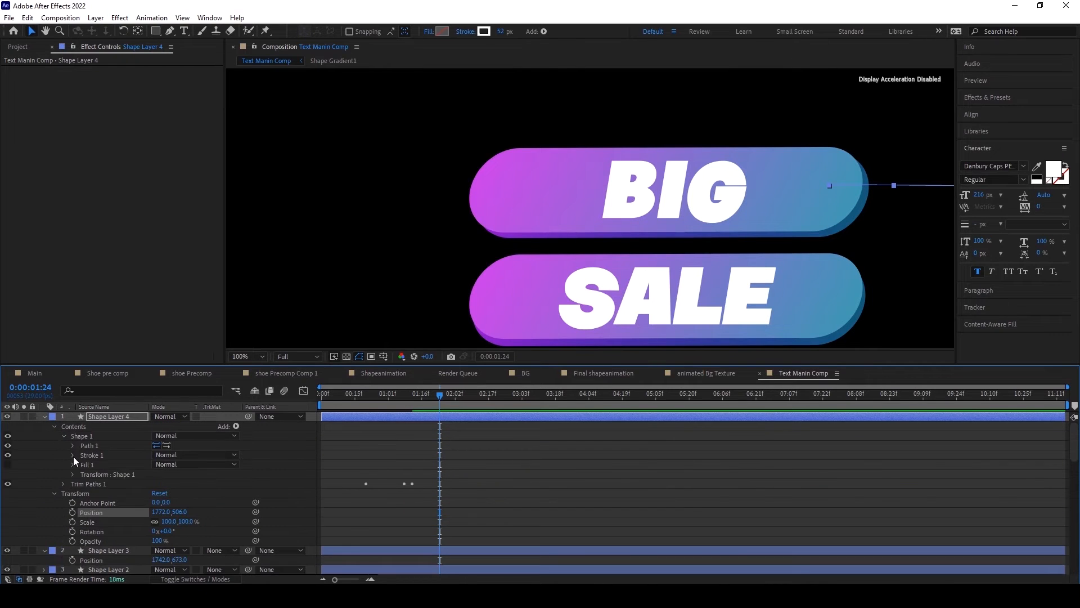
click(73, 455)
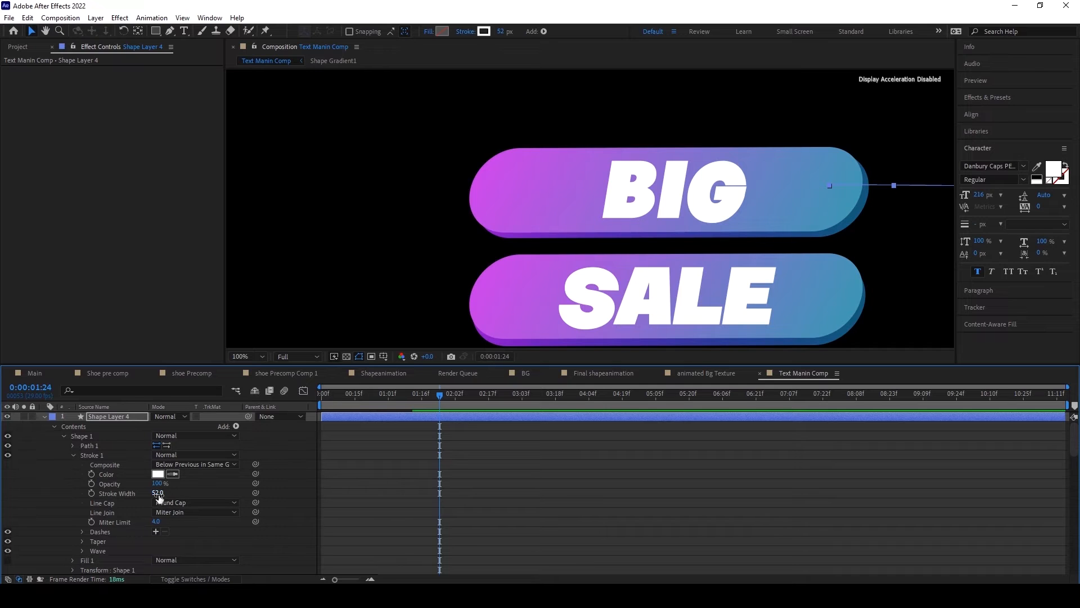
drag(156, 493, 163, 494)
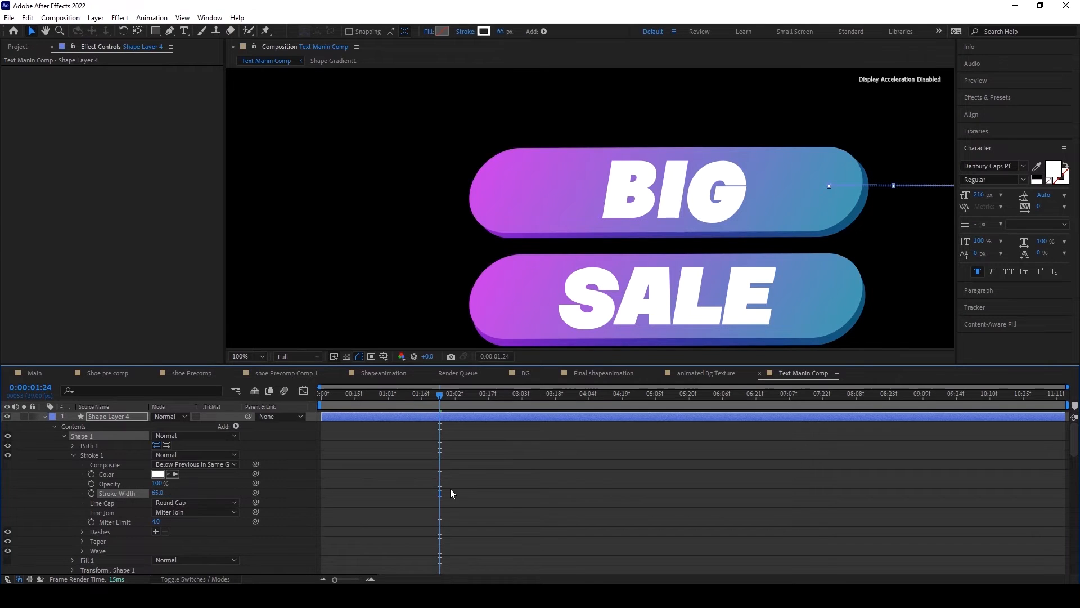
click(450, 488)
Step: Stagger the start times of the four line layers by a few frames, previewing the animation before and after
drag(439, 395, 312, 395)
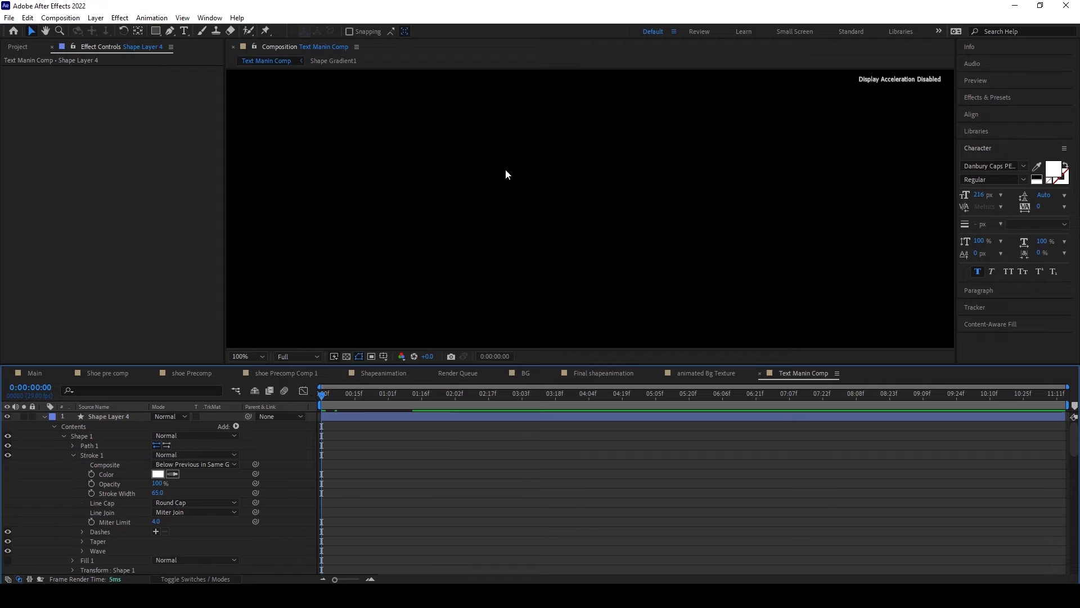
scroll(488, 205, down, 4)
key(space)
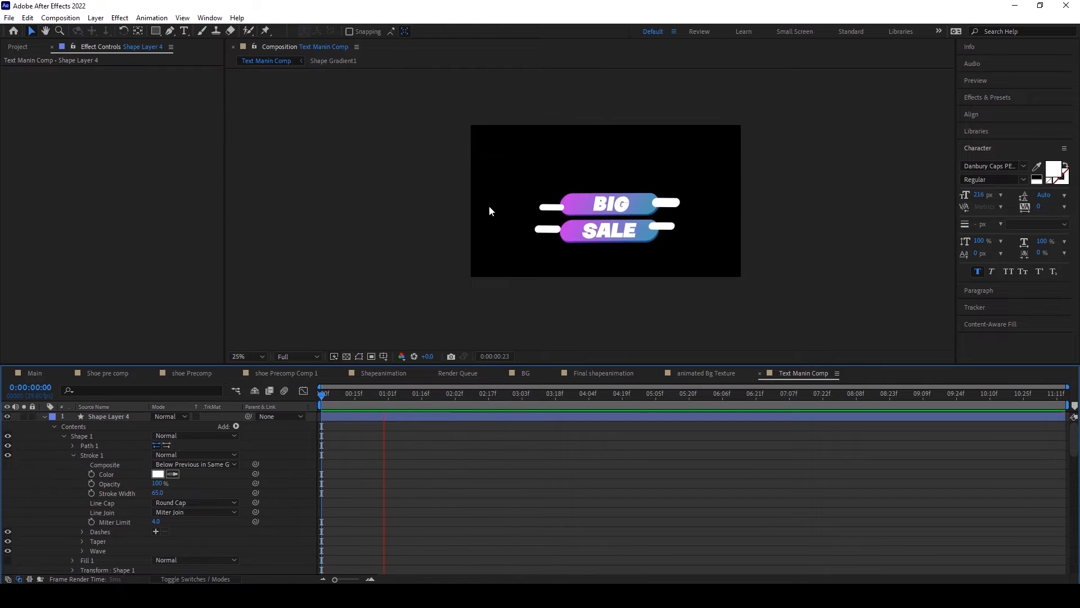
drag(348, 390, 390, 391)
click(90, 415)
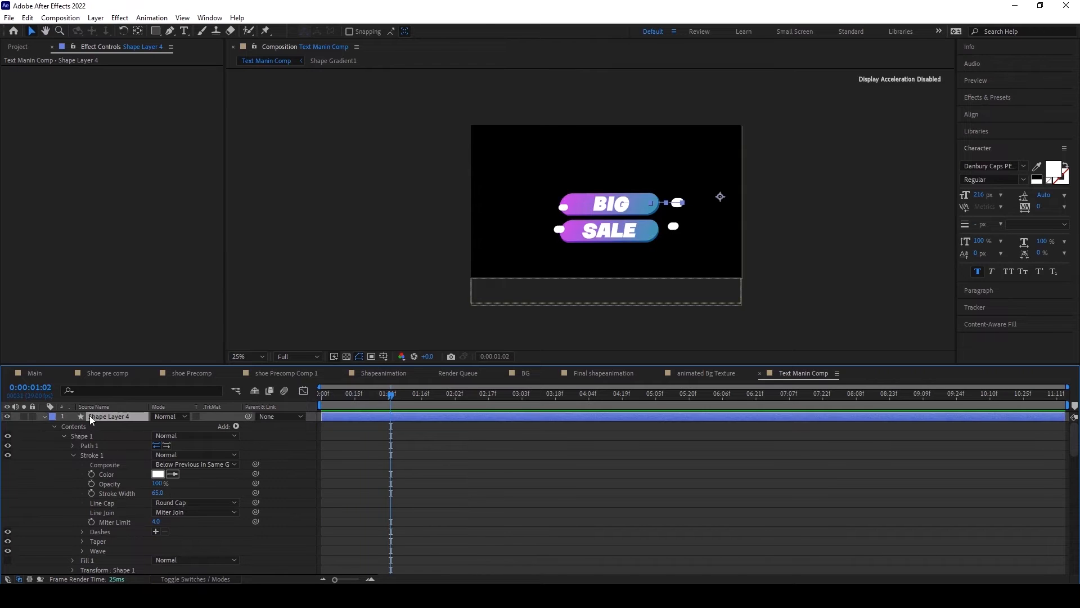
click(44, 417)
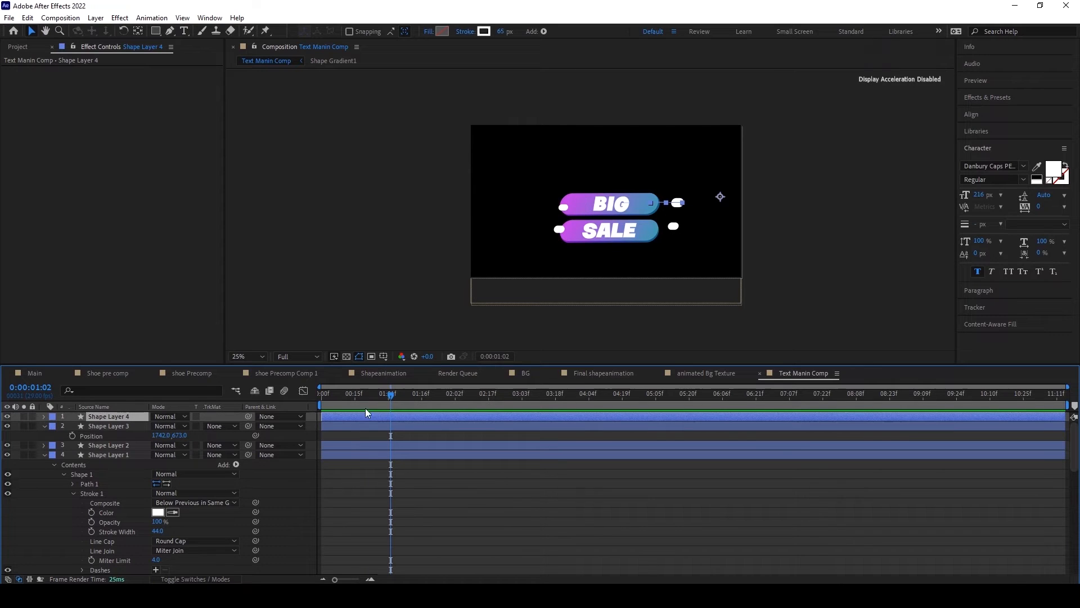
mouse_move(350, 417)
mouse_down()
mouse_move(358, 415)
mouse_move(336, 427)
mouse_move(332, 454)
mouse_up()
click(327, 429)
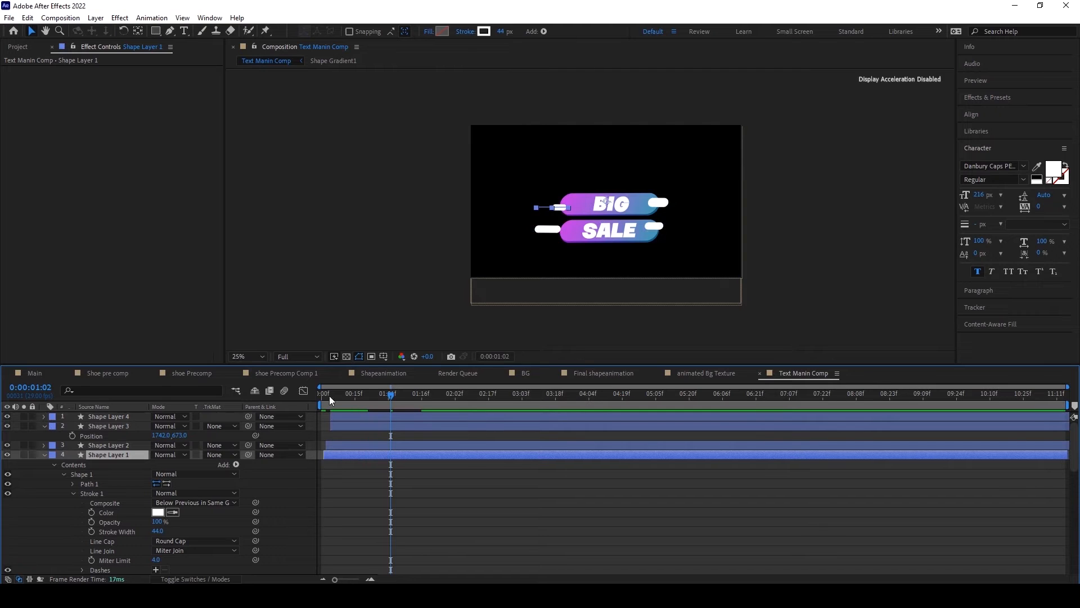
drag(329, 396, 317, 399)
key(space)
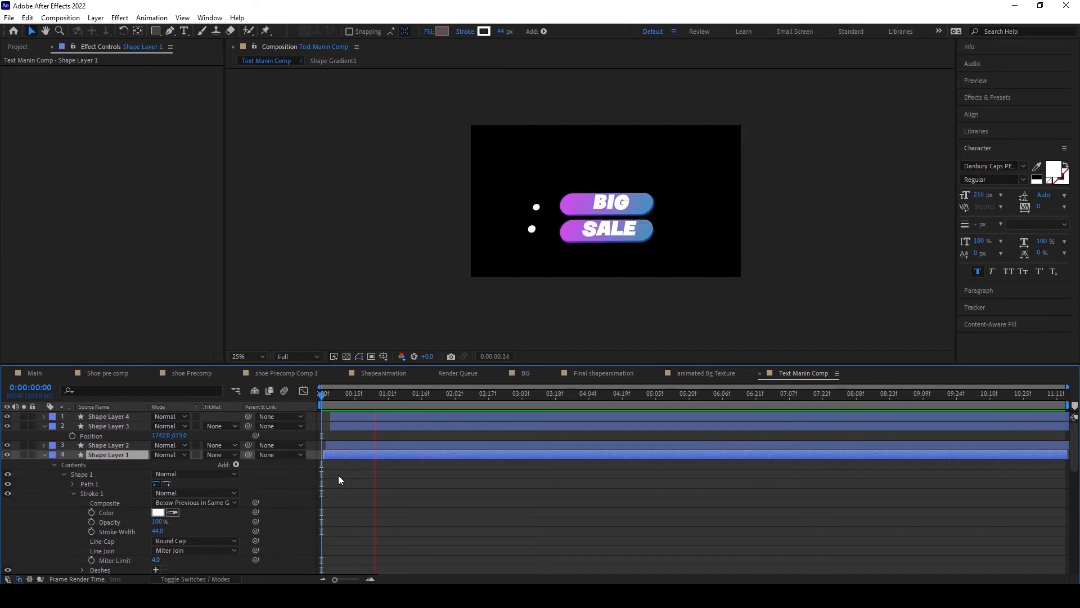
drag(328, 398, 389, 391)
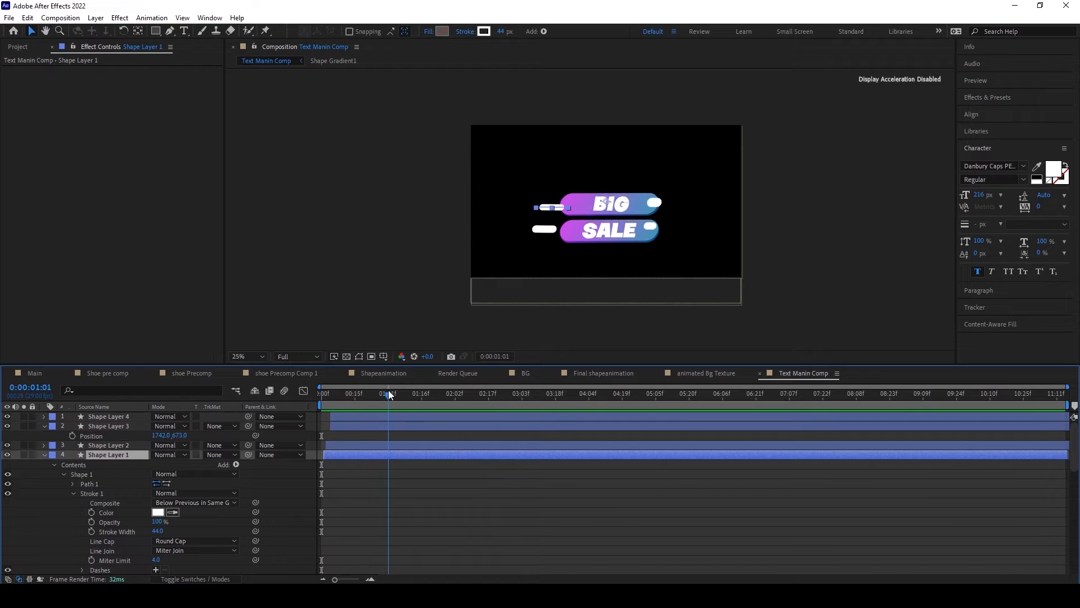
Step: Pre-compose the four line shape layers as "Design Shape Elements", moving all attributes into the new composition
ctrl+click(107, 444)
ctrl+click(116, 426)
ctrl+click(117, 416)
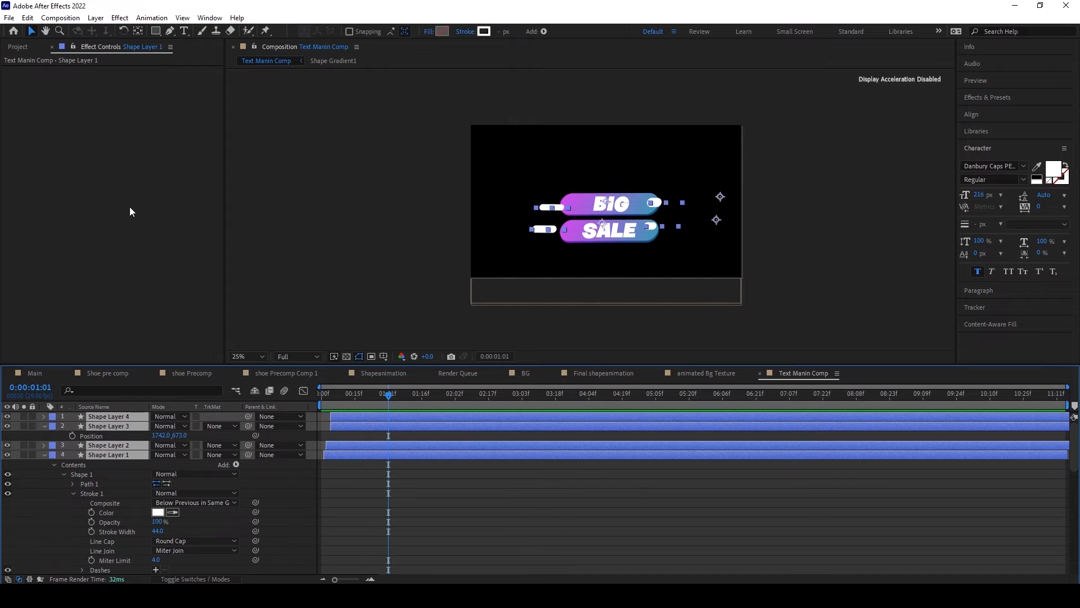
click(96, 17)
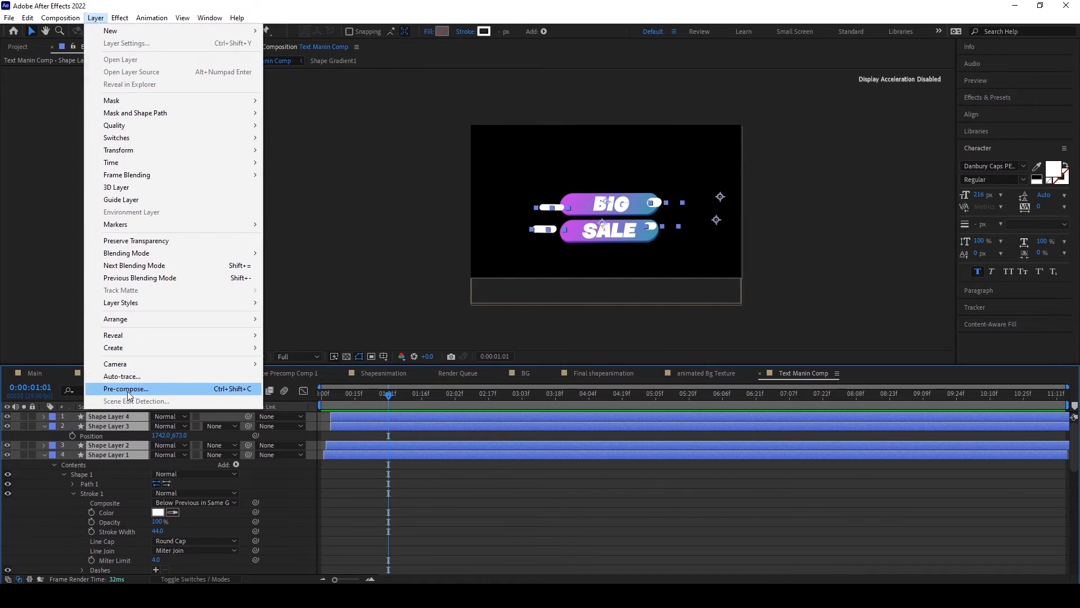
click(127, 390)
click(445, 305)
drag(529, 226, 479, 232)
text(Design SHAPE eLEME)
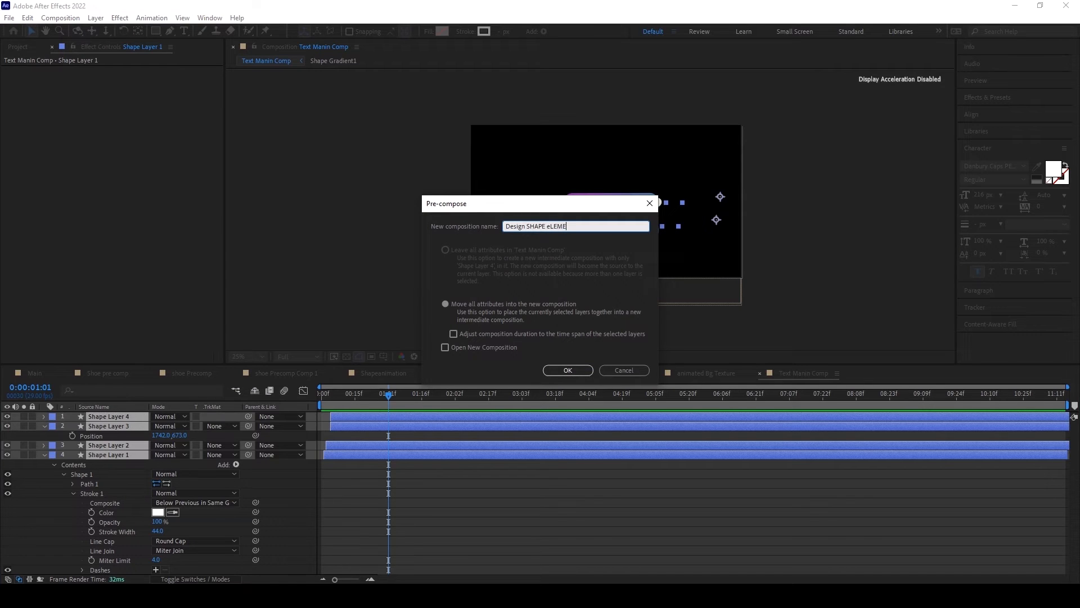
key(BackSpace)
key(BackSpace)
key(BackSpace)
key(BackSpace)
key(BackSpace)
key(BackSpace)
click(445, 304)
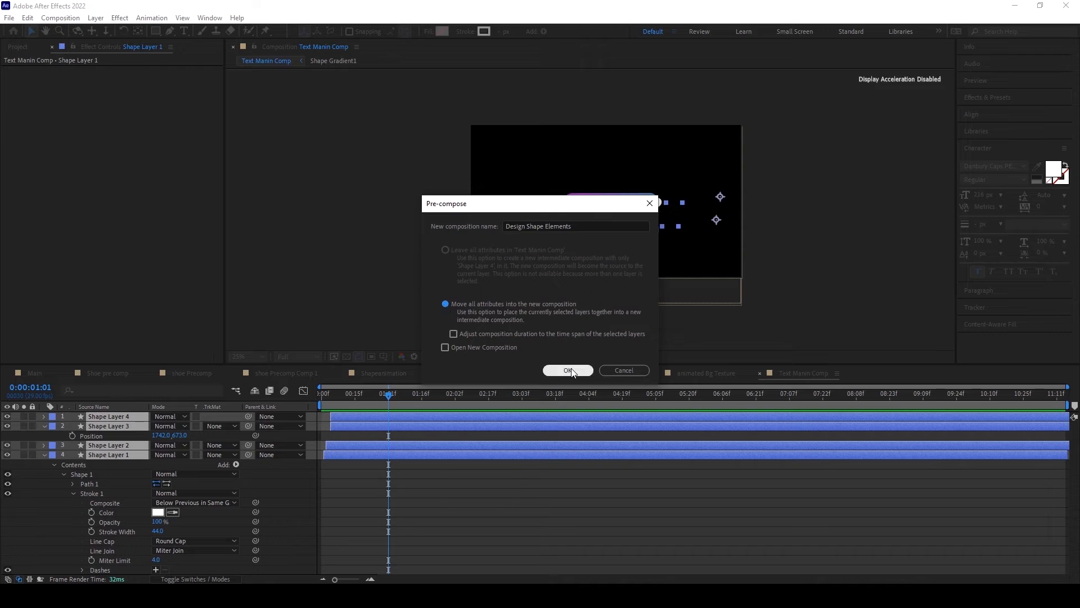
click(569, 370)
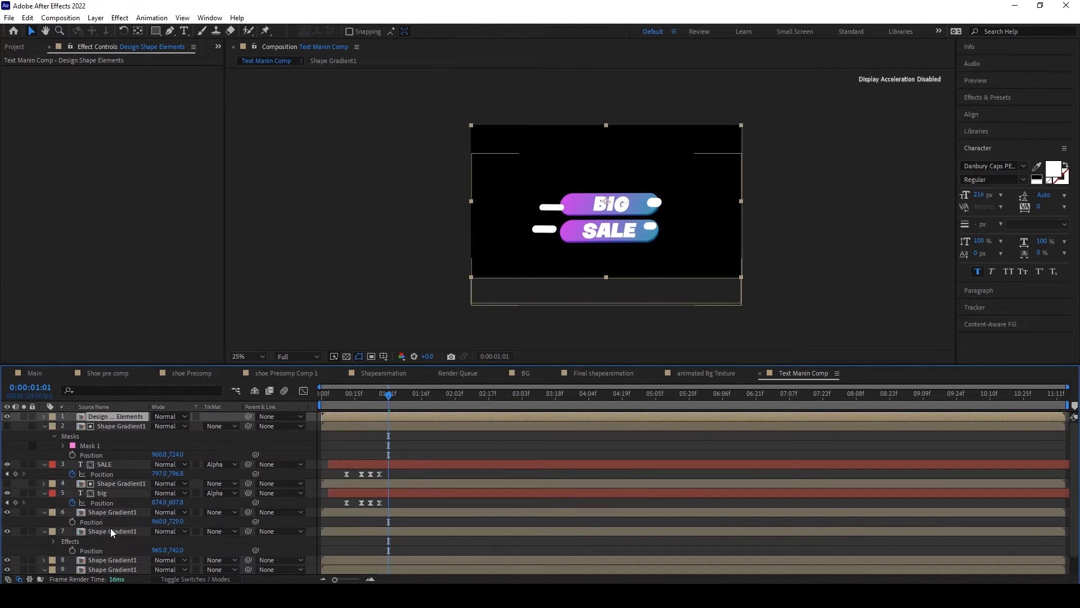
Step: Open the Shape Gradient1 composition from its layer in the text composition
scroll(110, 528, down, 2)
double_click(109, 551)
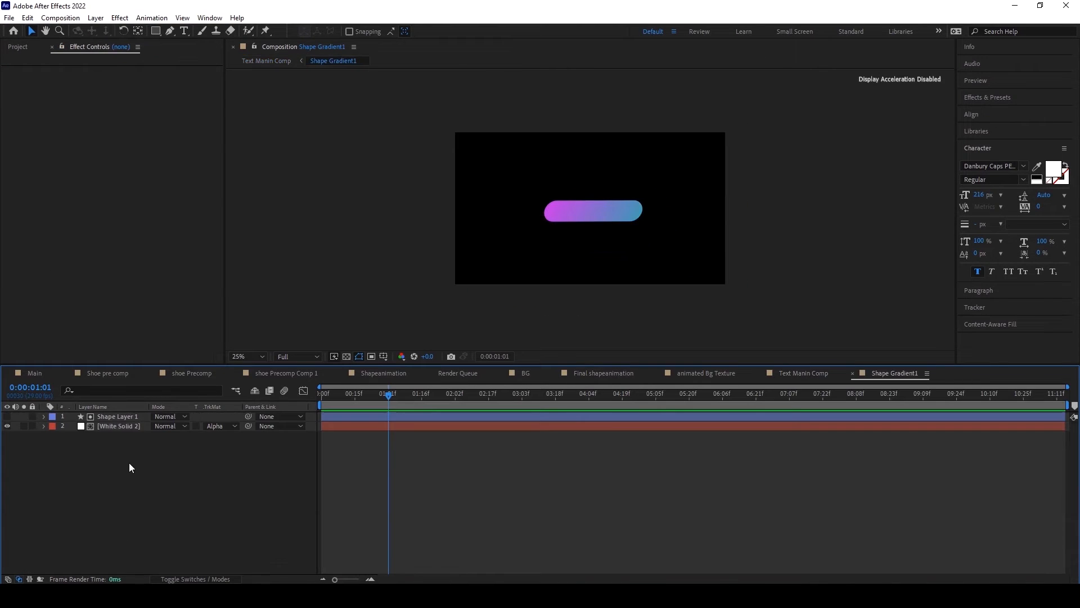
Step: Copy the White Solid 2 gradient layer and paste it above the Design Shape Elements layer in Text Manin Comp
click(122, 427)
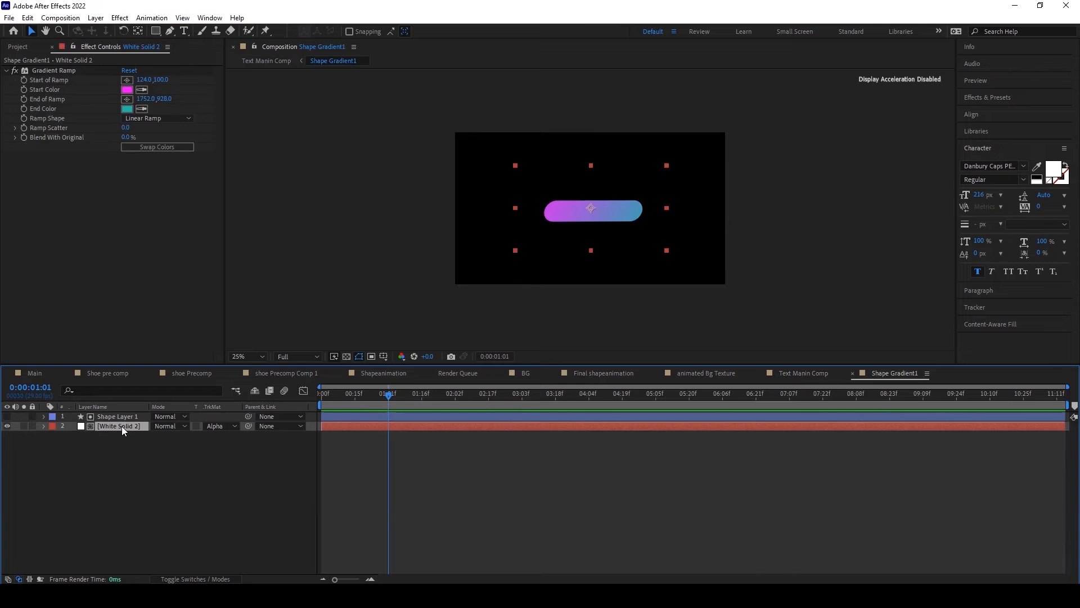
click(27, 18)
click(50, 83)
click(799, 374)
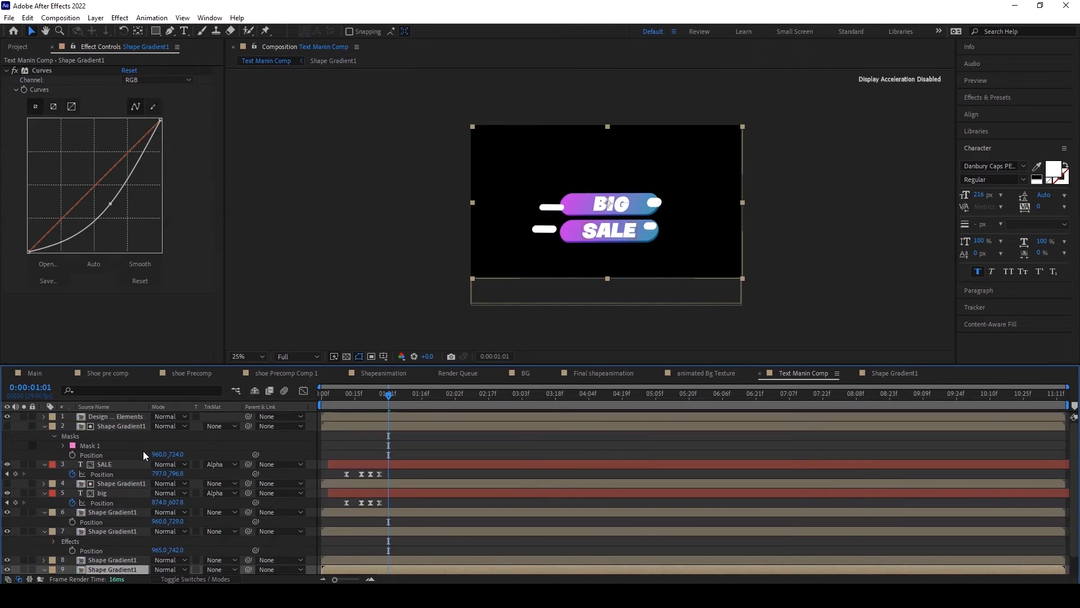
click(126, 416)
click(27, 17)
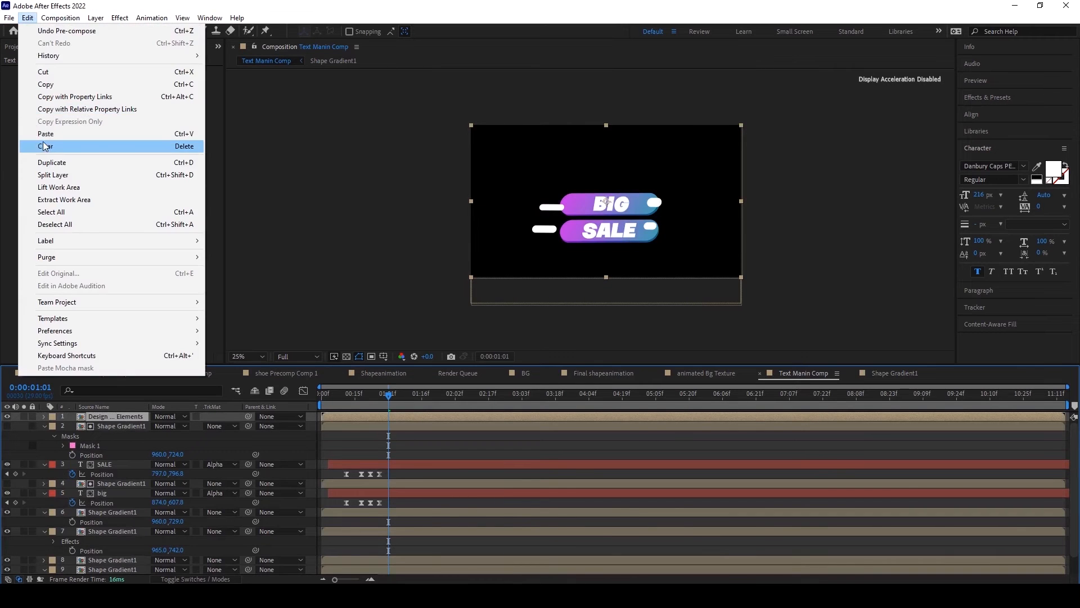
click(45, 134)
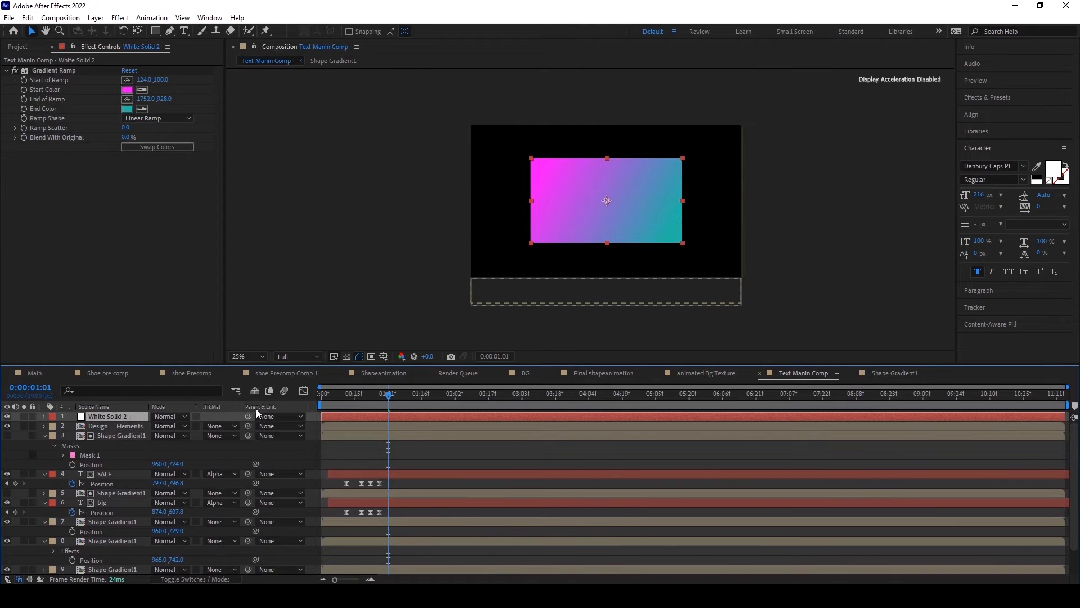
Step: Scale the pasted gradient solid to 77% and matte it with the Design Shape Elements layer's alpha, scrubbing through the animation
key(s)
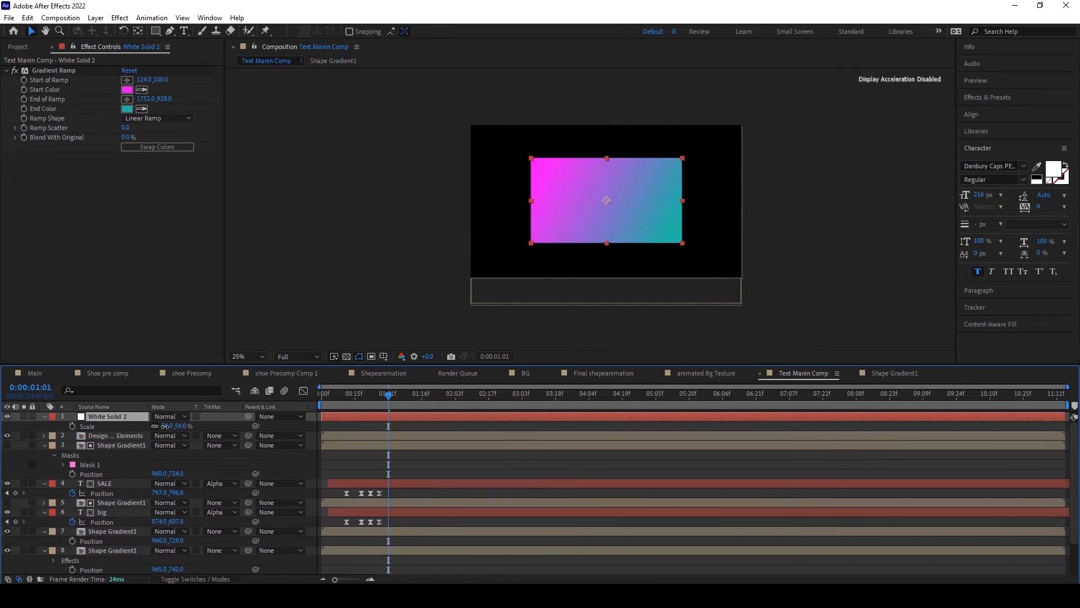
drag(168, 426, 175, 426)
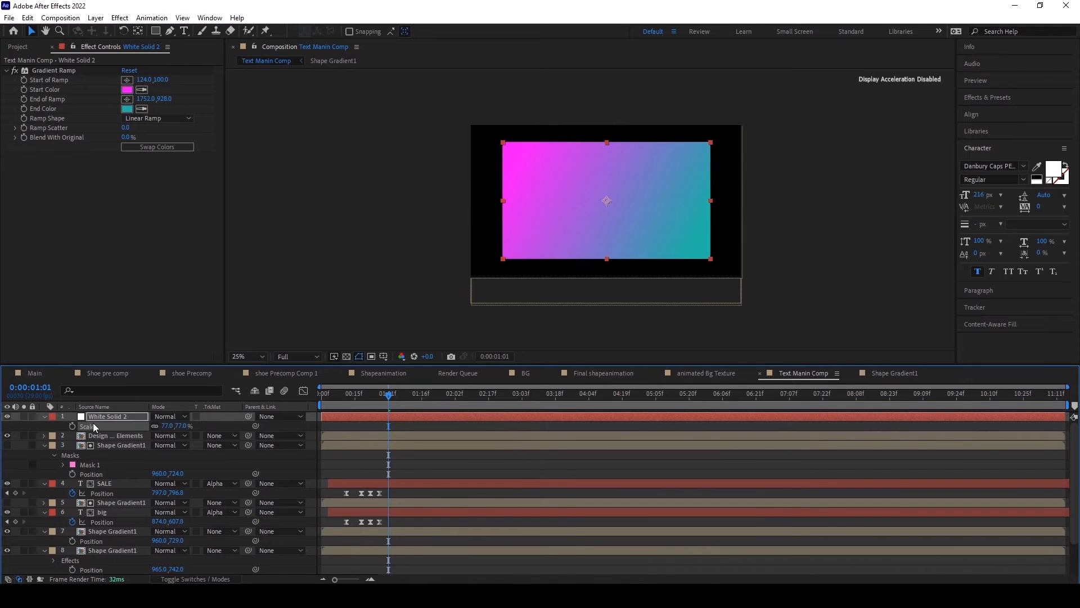
drag(94, 417, 107, 437)
key(slash)
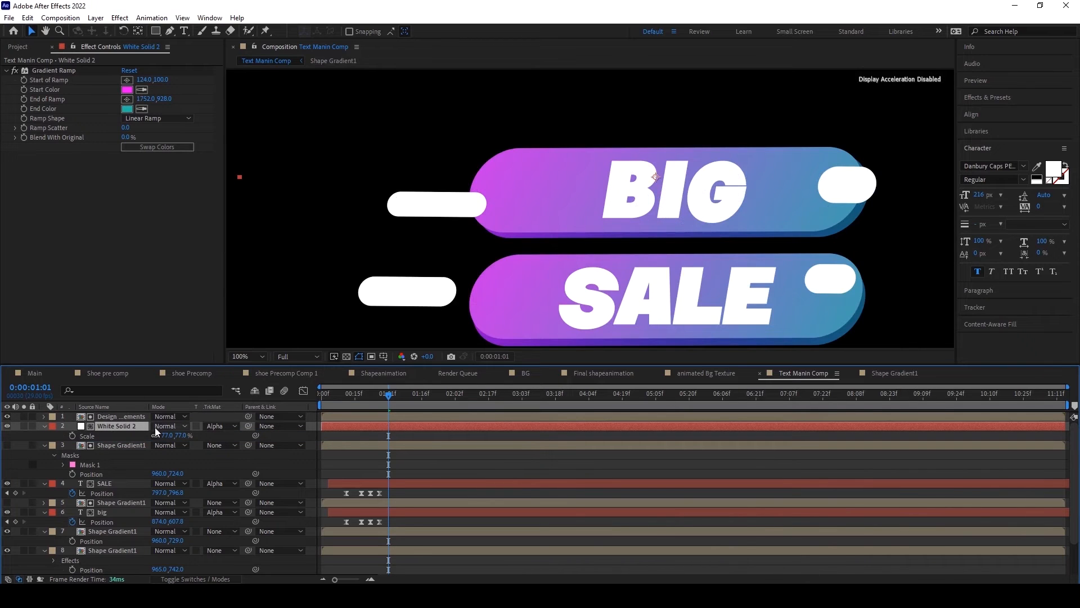
scroll(438, 296, down, 1)
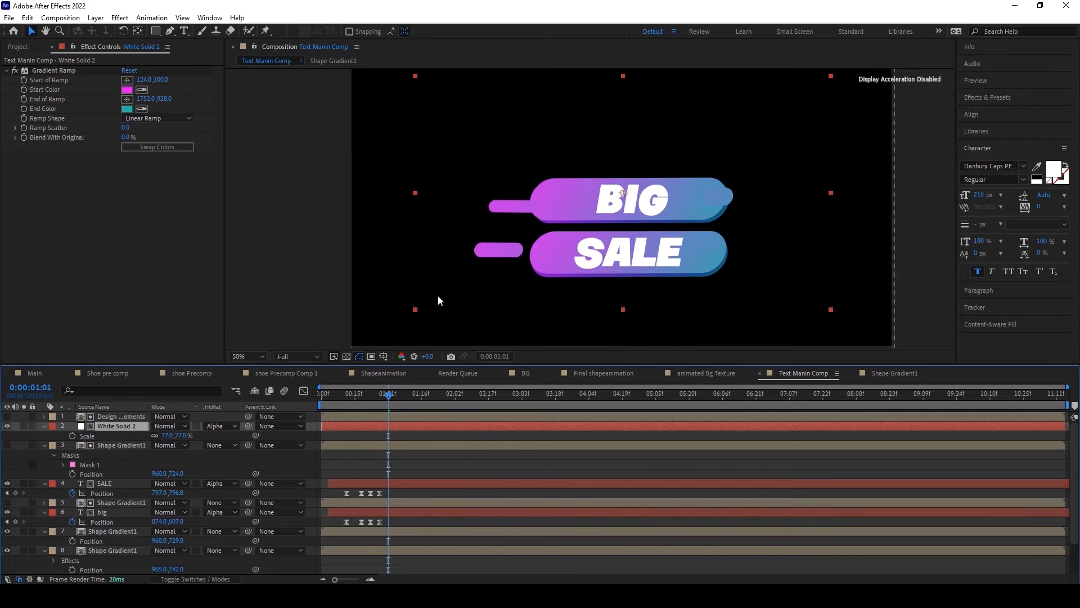
mouse_move(350, 403)
mouse_down()
mouse_move(327, 404)
mouse_move(417, 407)
mouse_move(400, 410)
mouse_up()
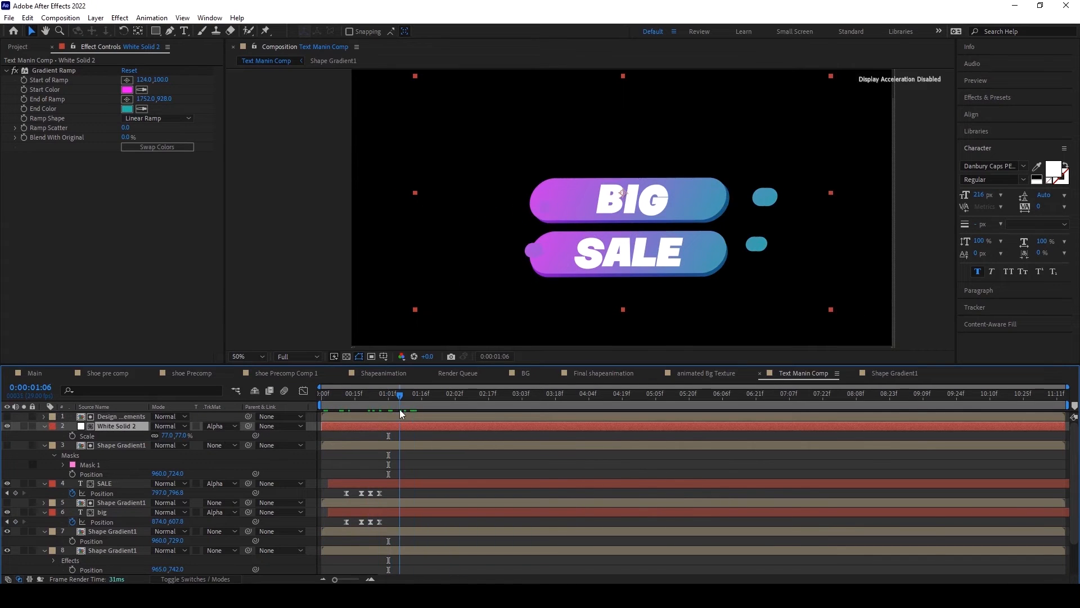
Step: Pre-compose the gradient solid and Design Shape Elements layers as "Final Design Elements", moving all attributes into the new composition
ctrl+click(111, 419)
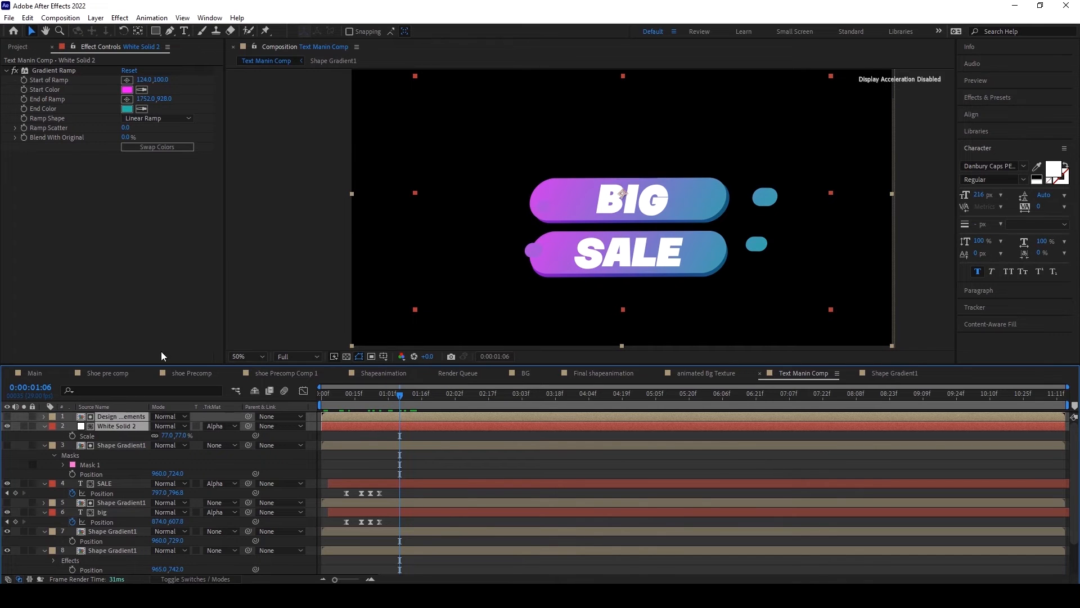
click(95, 18)
click(135, 388)
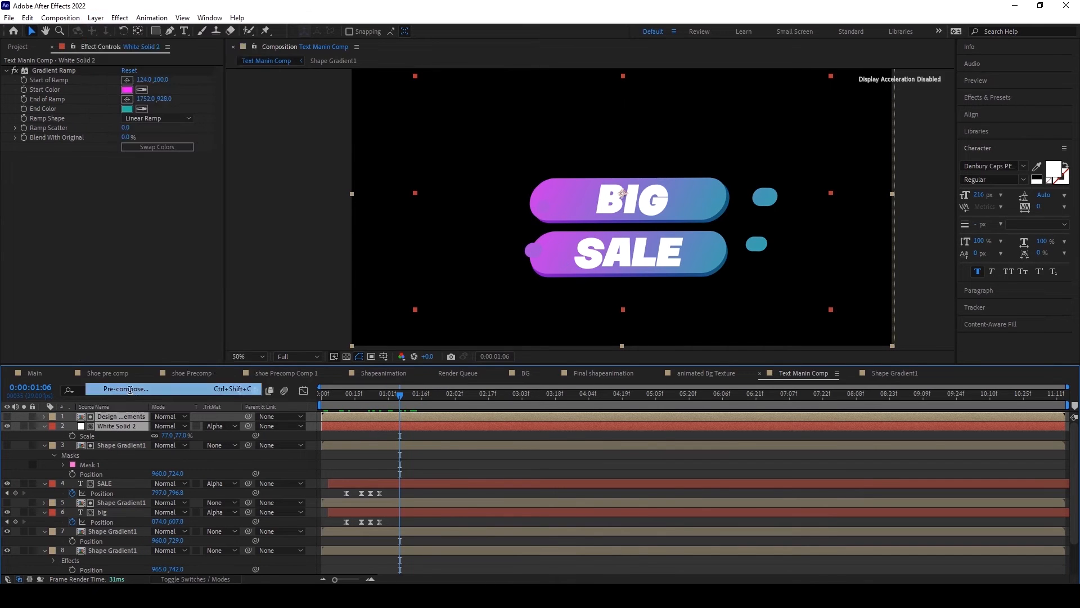
click(446, 303)
drag(577, 225, 500, 226)
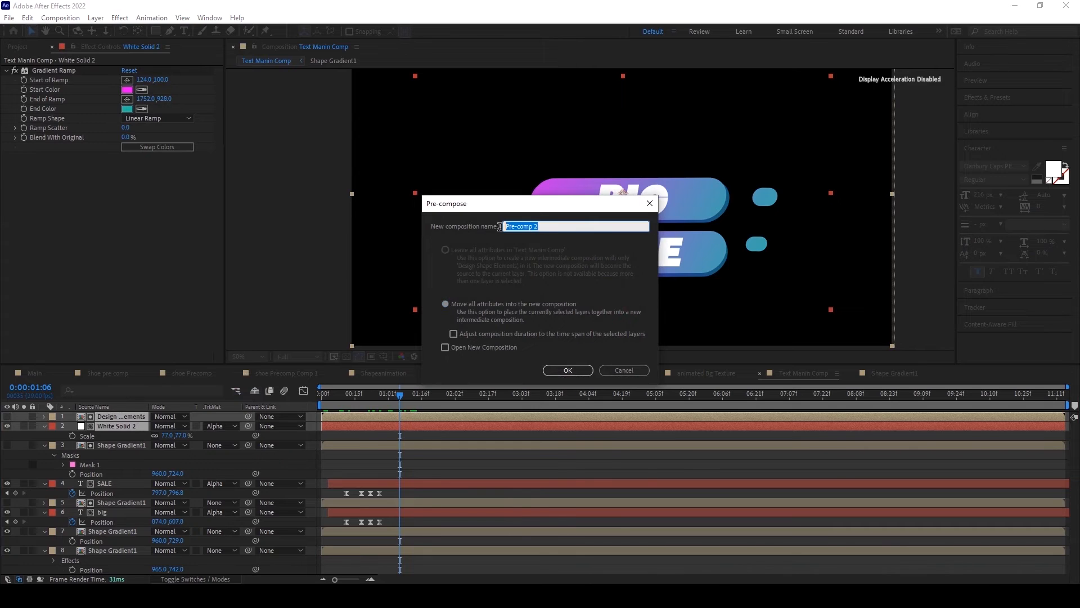
text(Final)
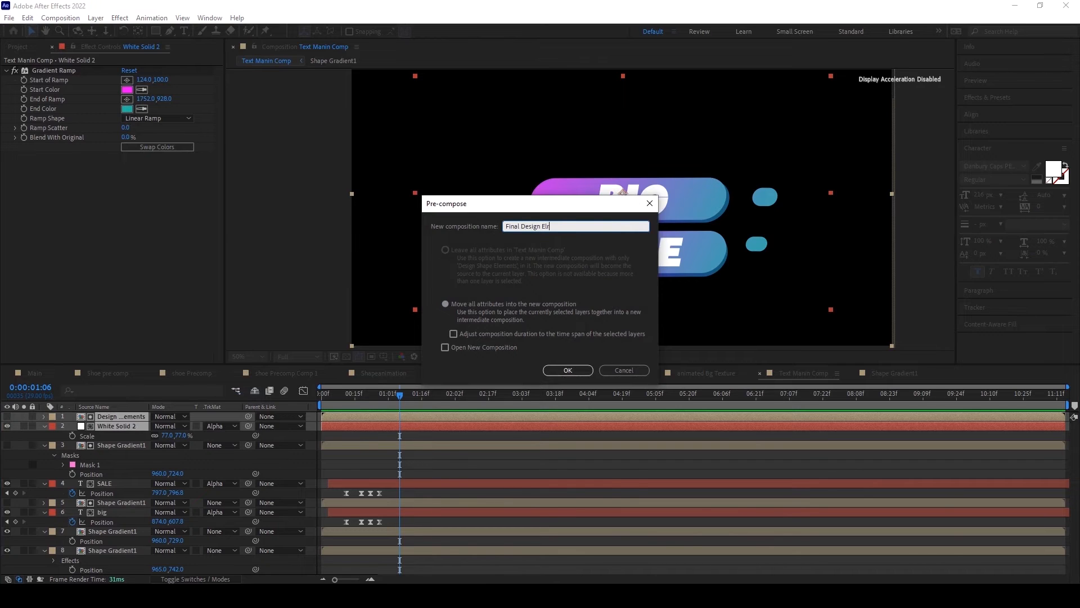
text(Design Elements)
click(567, 370)
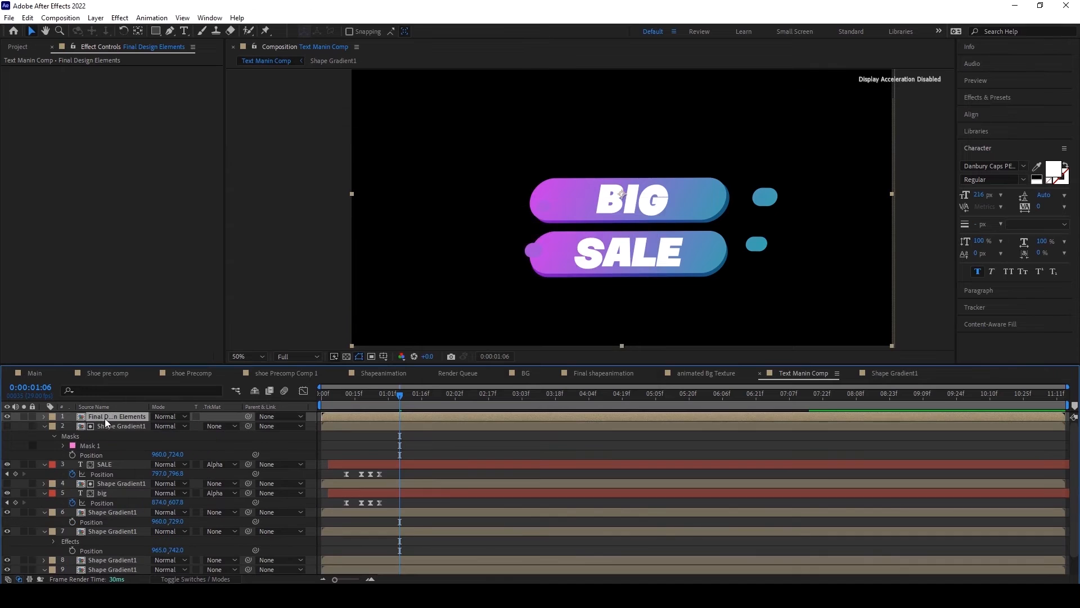
Step: Duplicate the Final Design Elements layer and offset the lower copy's position to 969, 544
key(ctrl+d)
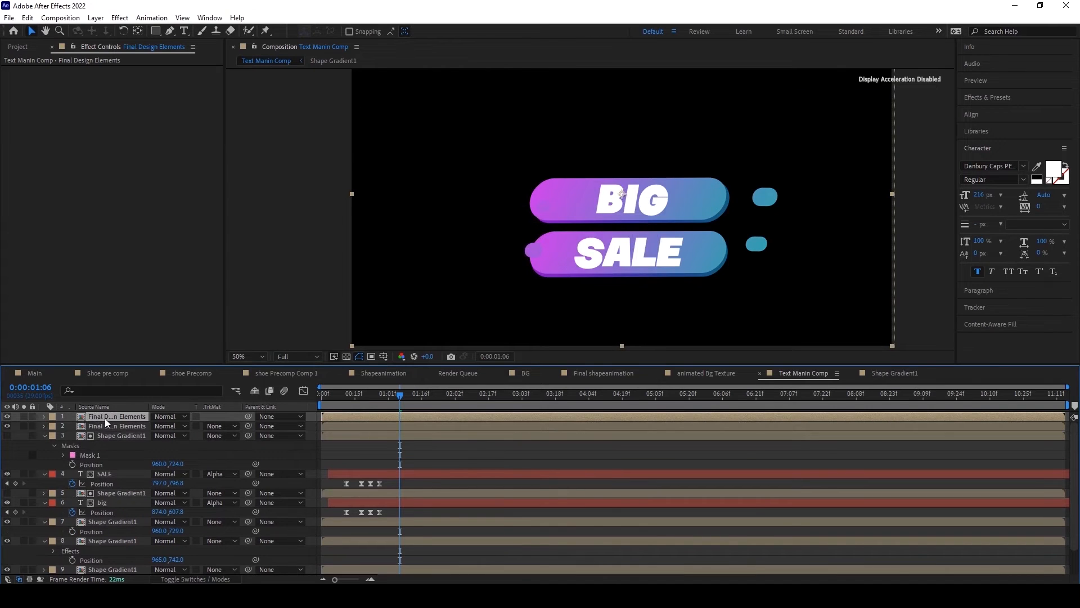
click(103, 427)
key(p)
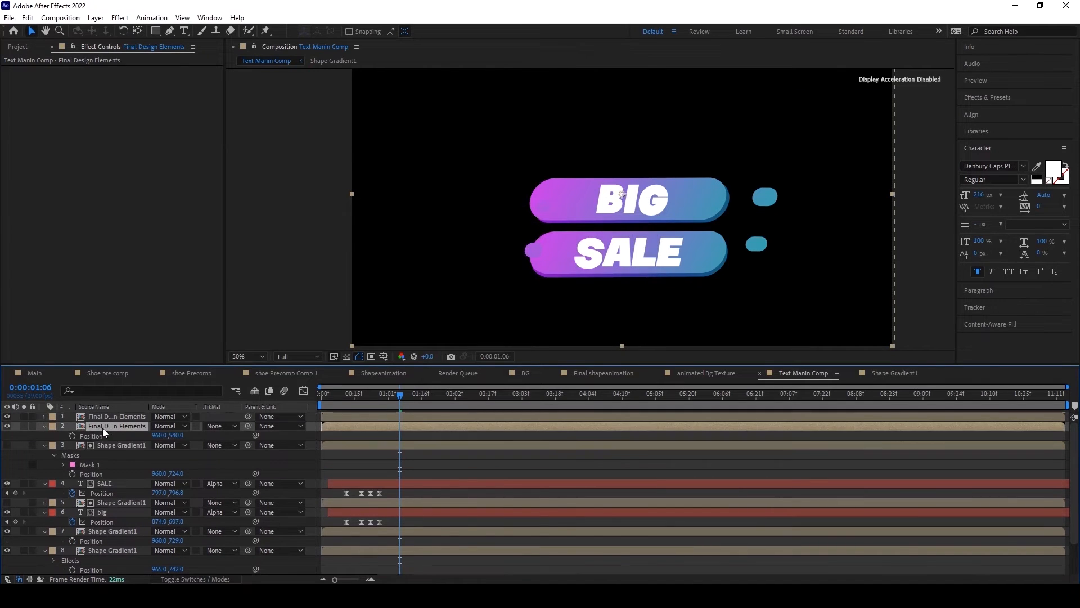
key(slash)
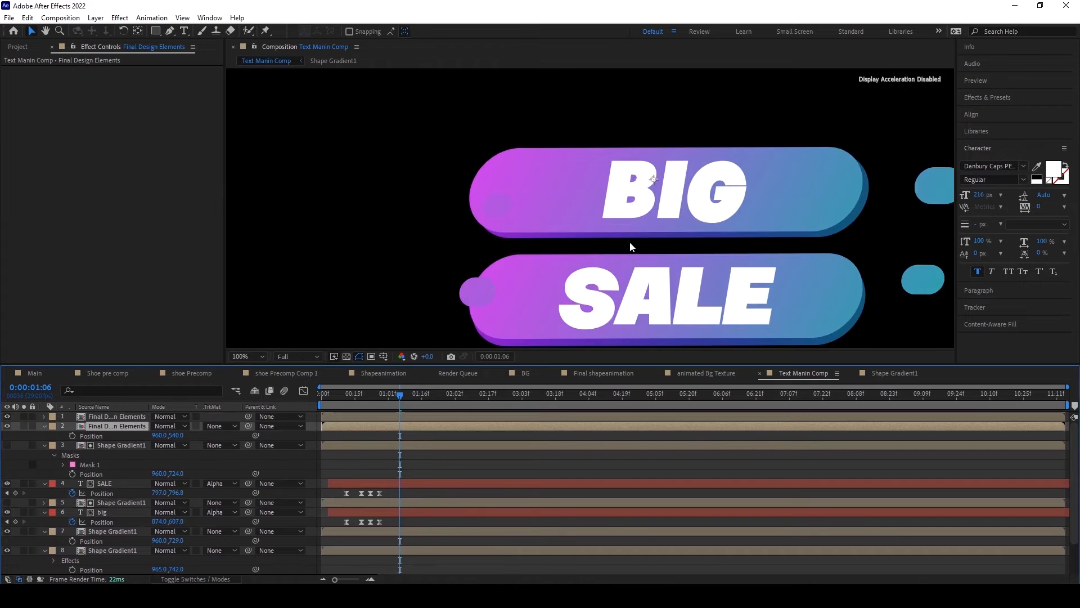
drag(629, 244, 448, 241)
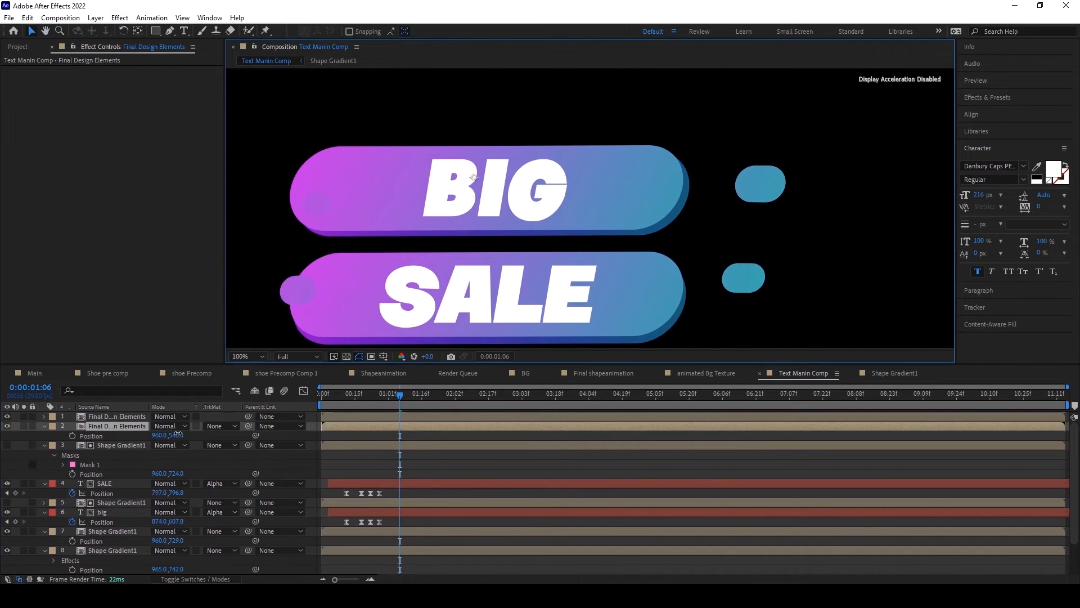
click(178, 435)
drag(179, 435, 164, 435)
Step: Copy the Curves effect from the darker Shape Gradient1 layer behind the SALE bar
scroll(163, 511, down, 2)
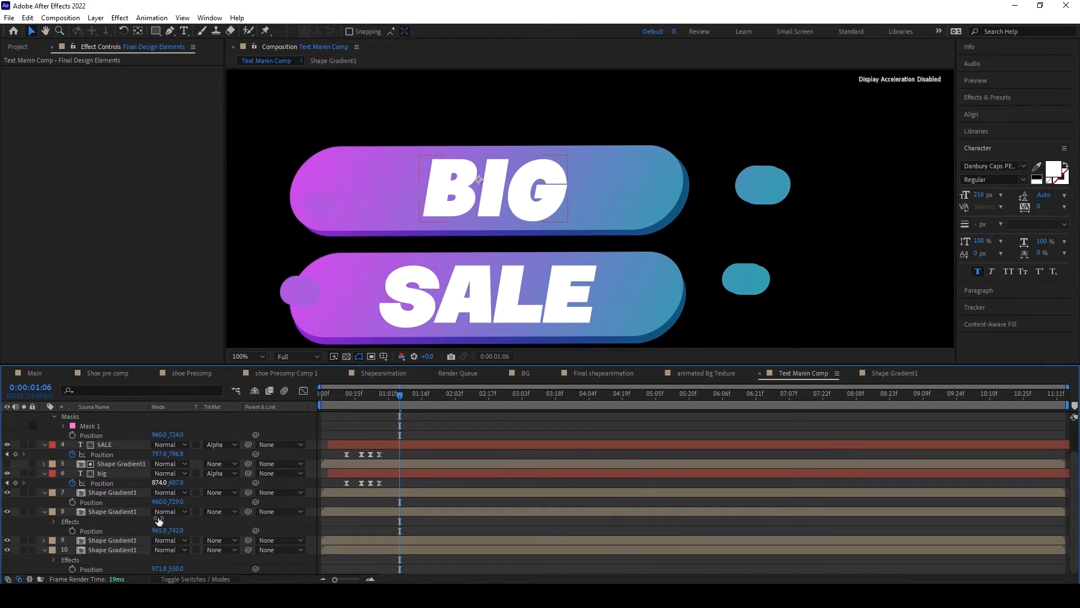
click(121, 538)
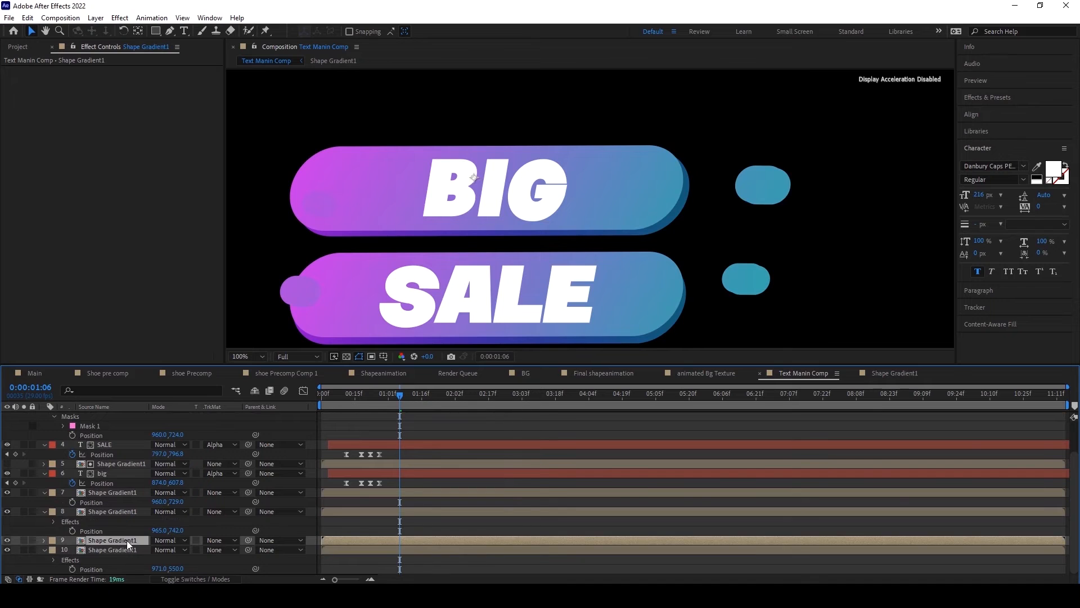
click(120, 510)
click(43, 70)
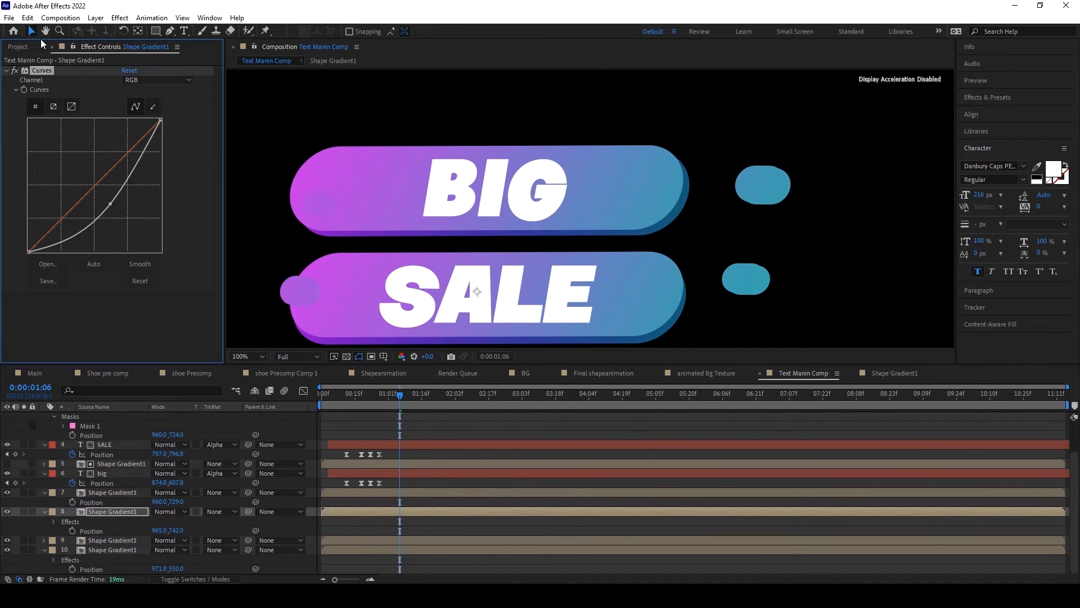
click(27, 17)
click(38, 85)
Step: Try the copied Curves effect on the upper Final Design Elements layer, and delete it from there
scroll(89, 478, up, 3)
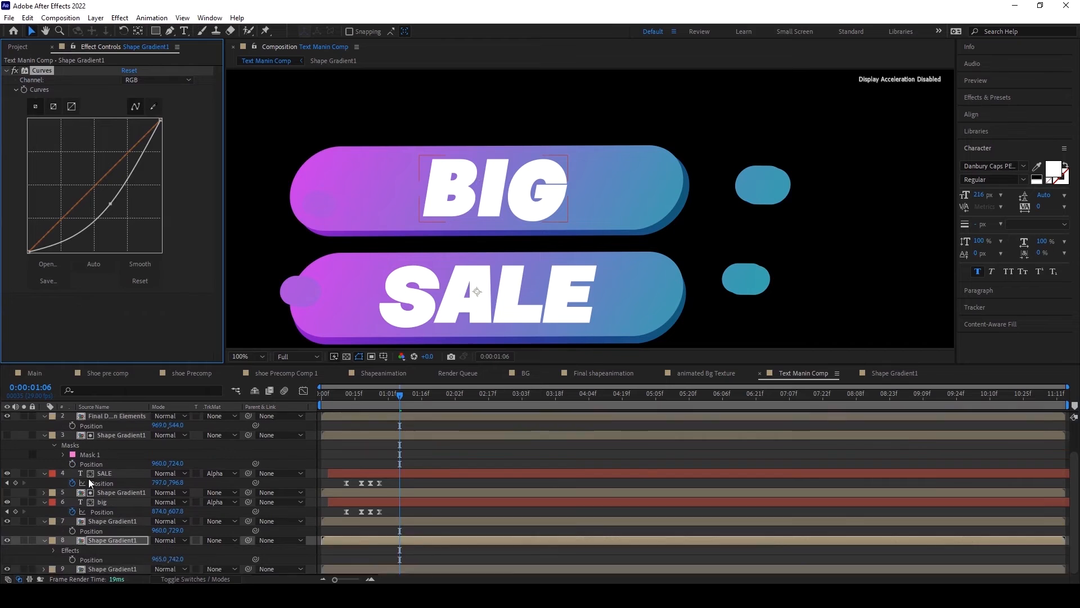
click(110, 418)
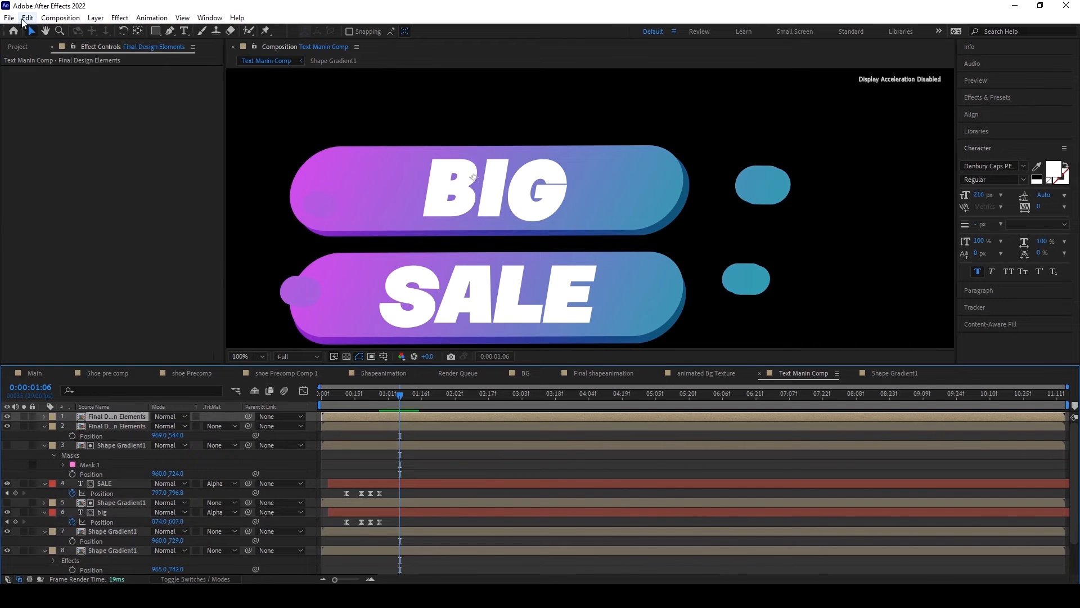
click(27, 18)
click(55, 133)
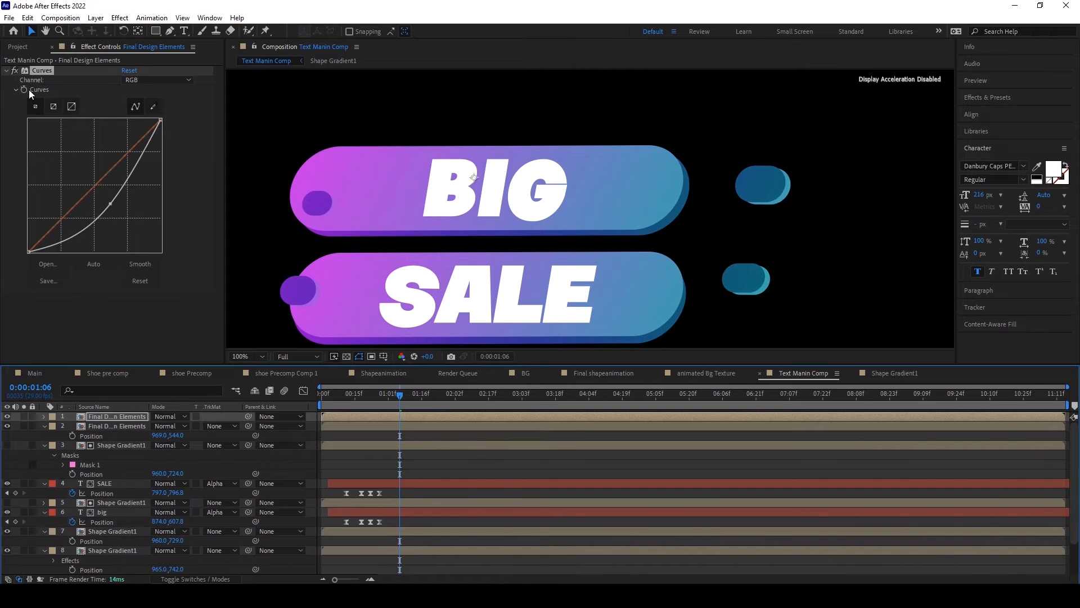
key(Delete)
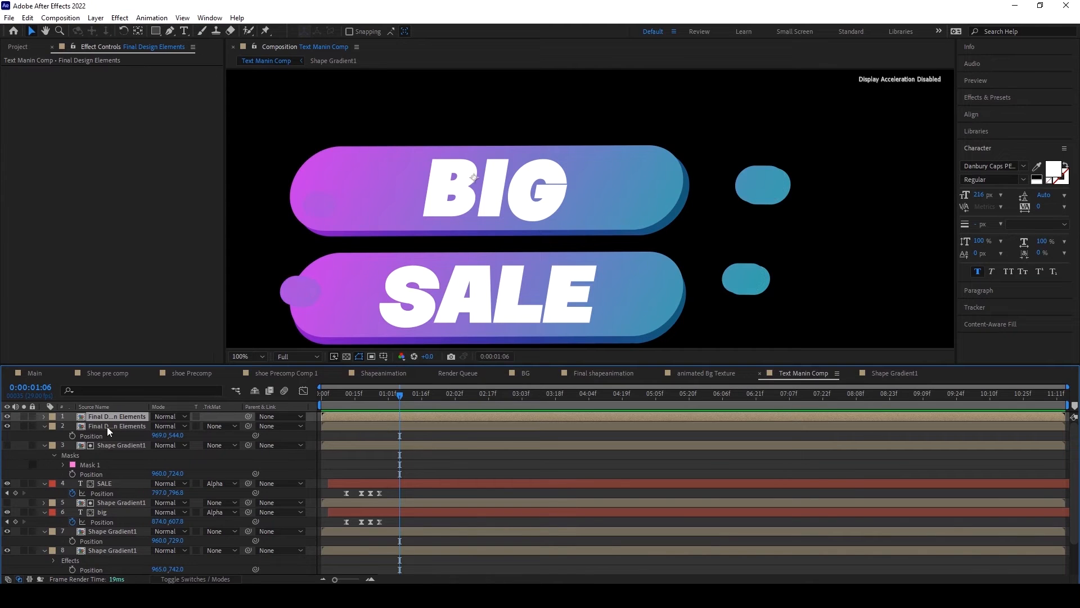
Step: Paste the Curves effect onto the lower Final Design Elements layer and scrub through the animation to check the accent lines' darker edges
click(106, 426)
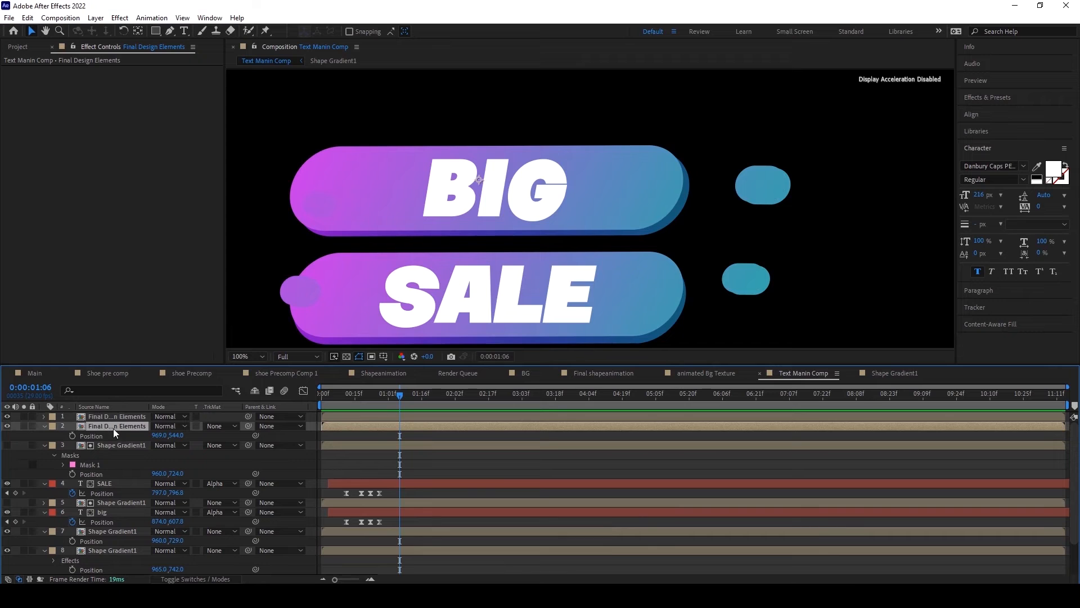
click(27, 18)
click(62, 134)
scroll(428, 249, down, 2)
drag(328, 397, 433, 399)
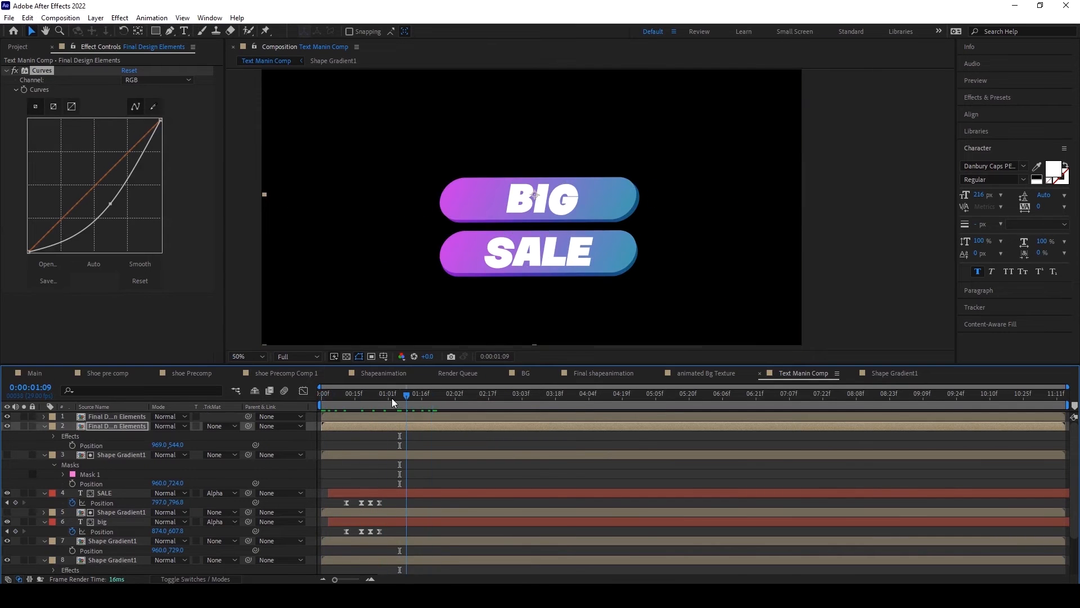
click(392, 398)
scroll(718, 189, up, 1)
scroll(718, 190, down, 1)
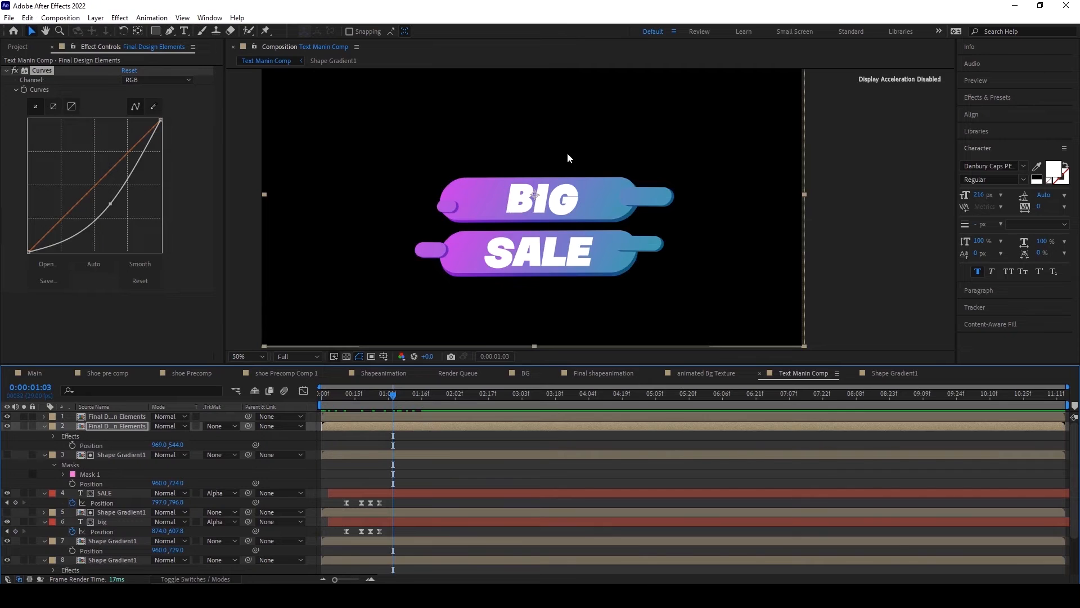
Step: Draw an ellipse on a new shape layer beyond the BIG bar's blue end and hide its fill
click(517, 441)
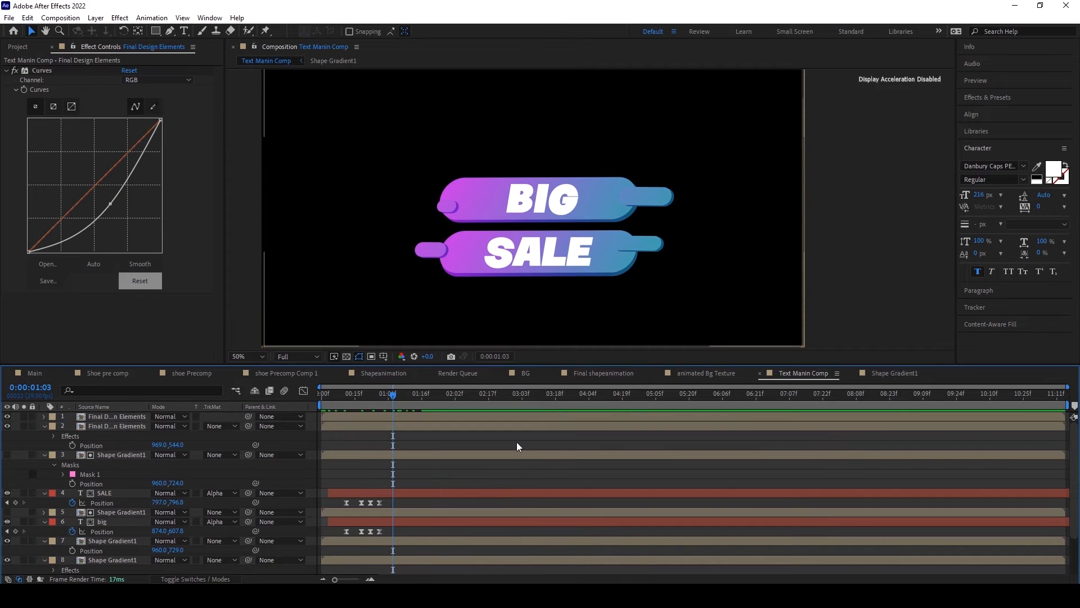
click(159, 29)
drag(160, 29, 202, 57)
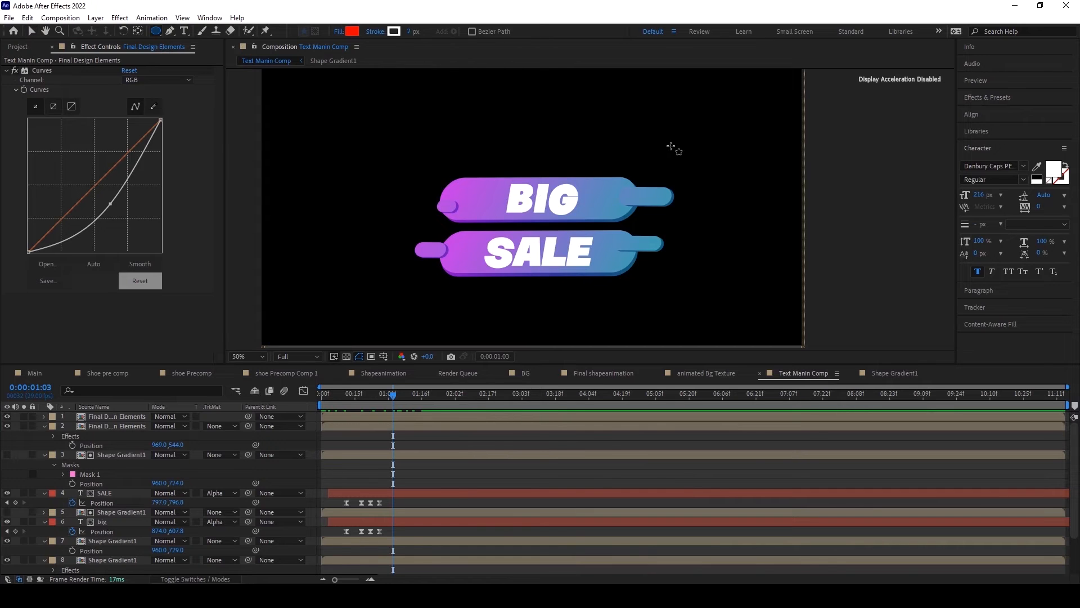
drag(657, 132, 746, 211)
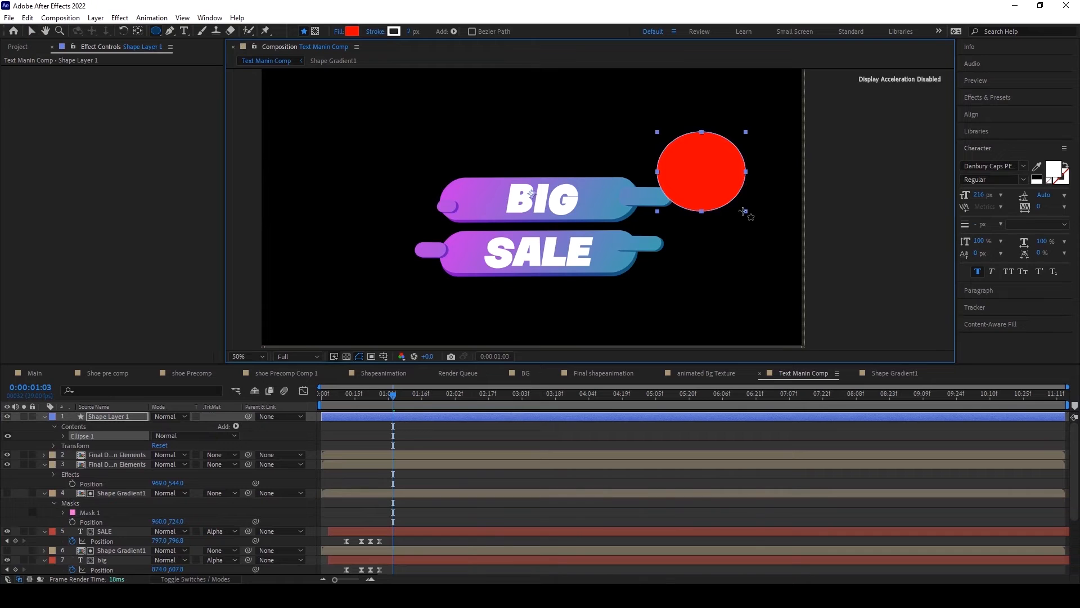
click(62, 437)
click(63, 436)
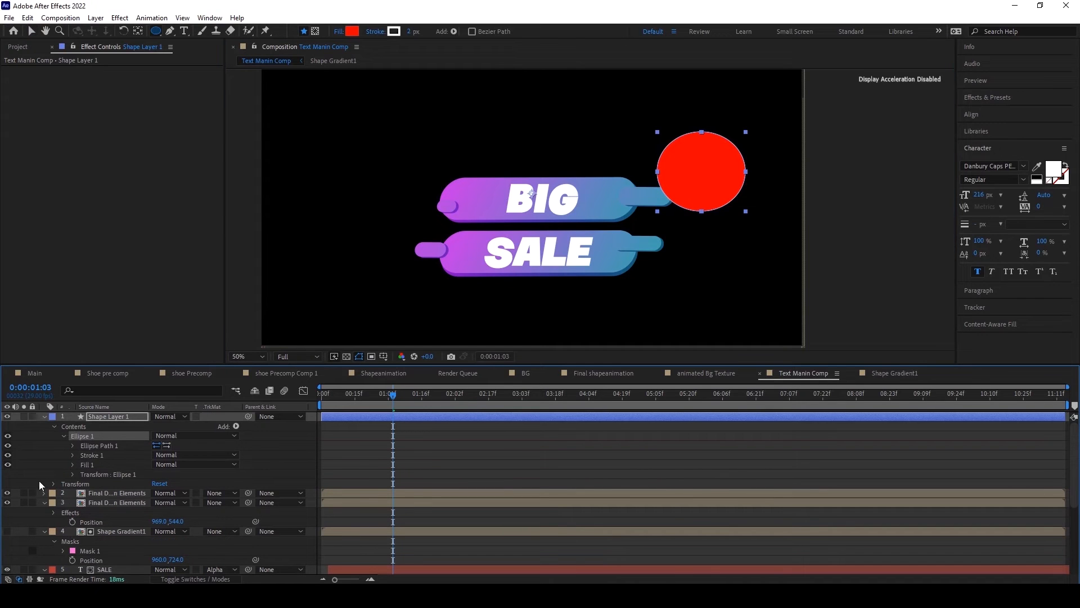
click(8, 464)
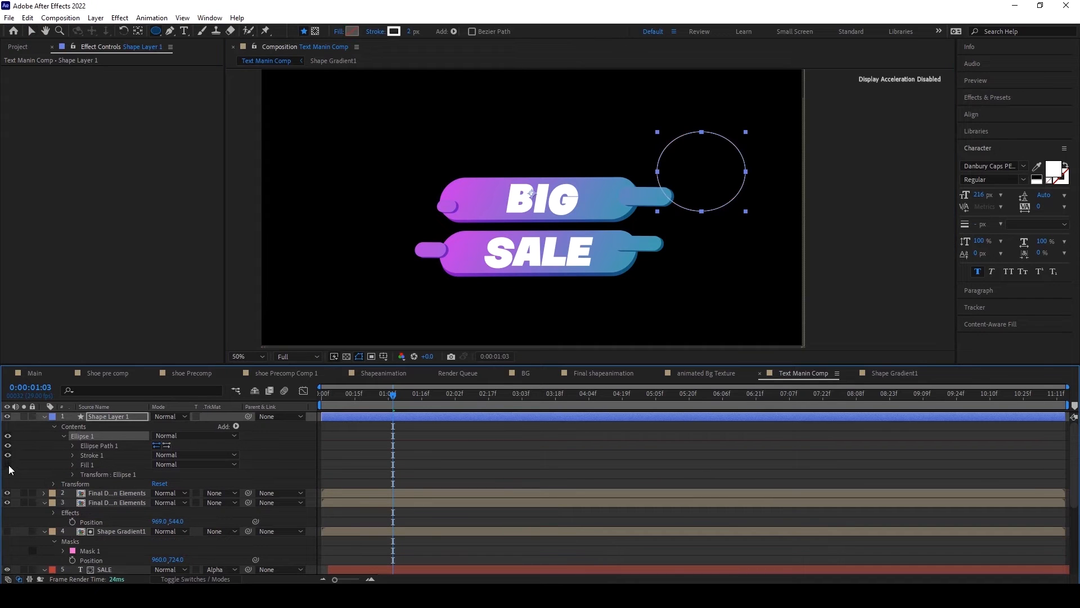
Step: Set the ellipse's stroke width to 56 px and place its layer beneath both Final Design Elements layers
click(72, 454)
drag(158, 493, 189, 494)
click(45, 417)
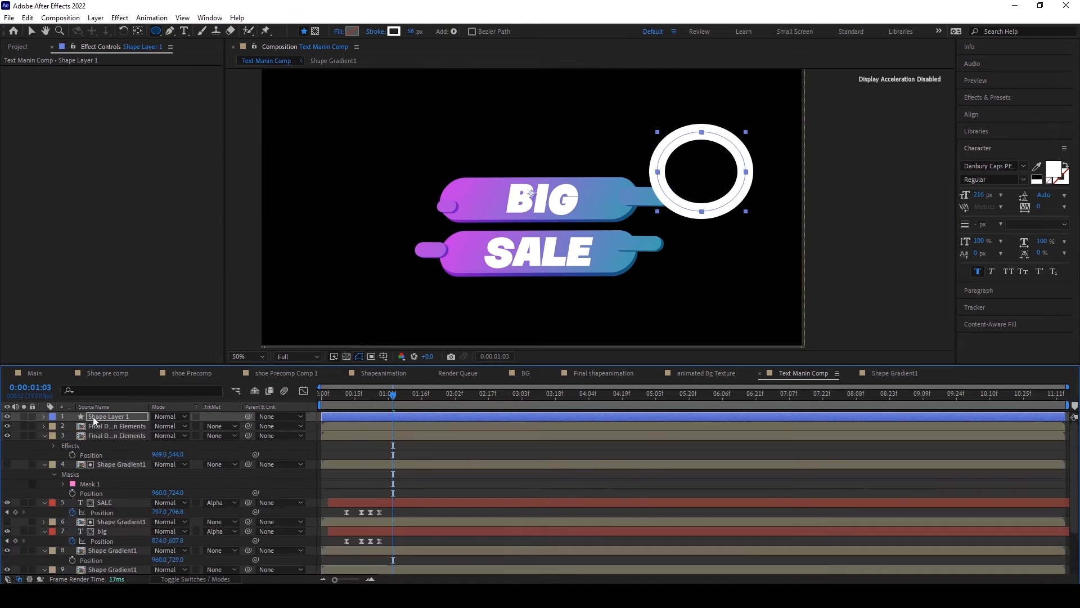
drag(97, 419, 101, 450)
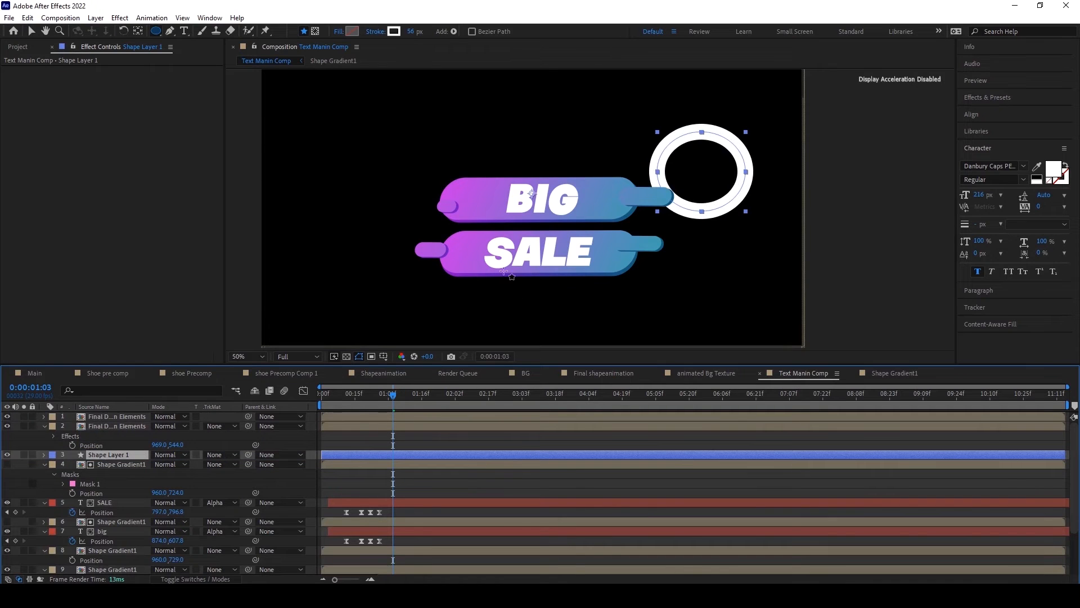
Step: Nudge the ring slightly closer to the BIG bar and expose Ellipse 1's transform properties
click(31, 31)
drag(737, 207, 731, 207)
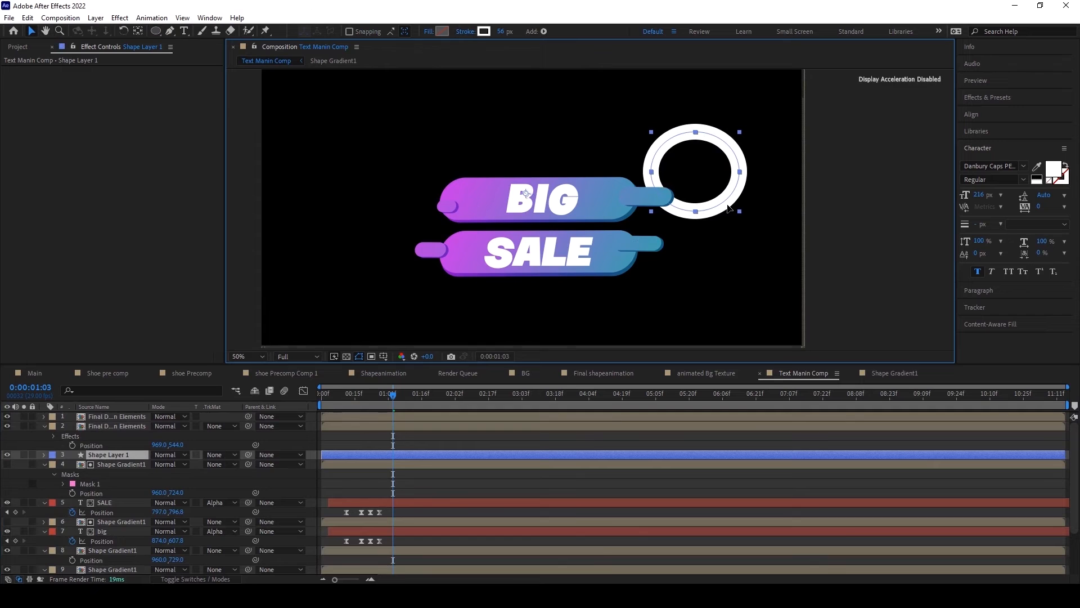
click(44, 455)
drag(350, 399, 361, 402)
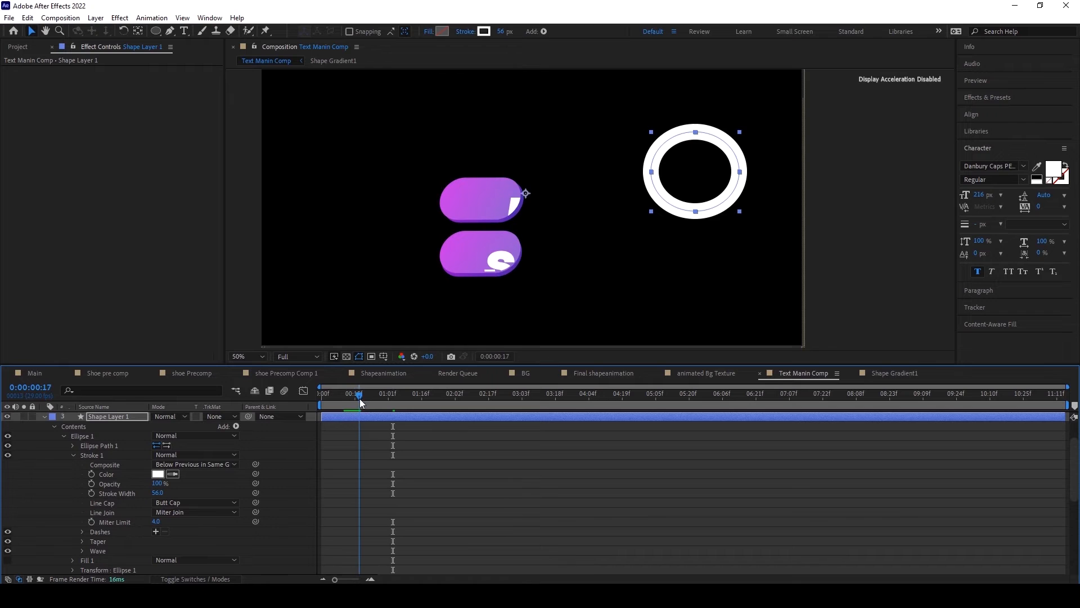
scroll(130, 503, down, 3)
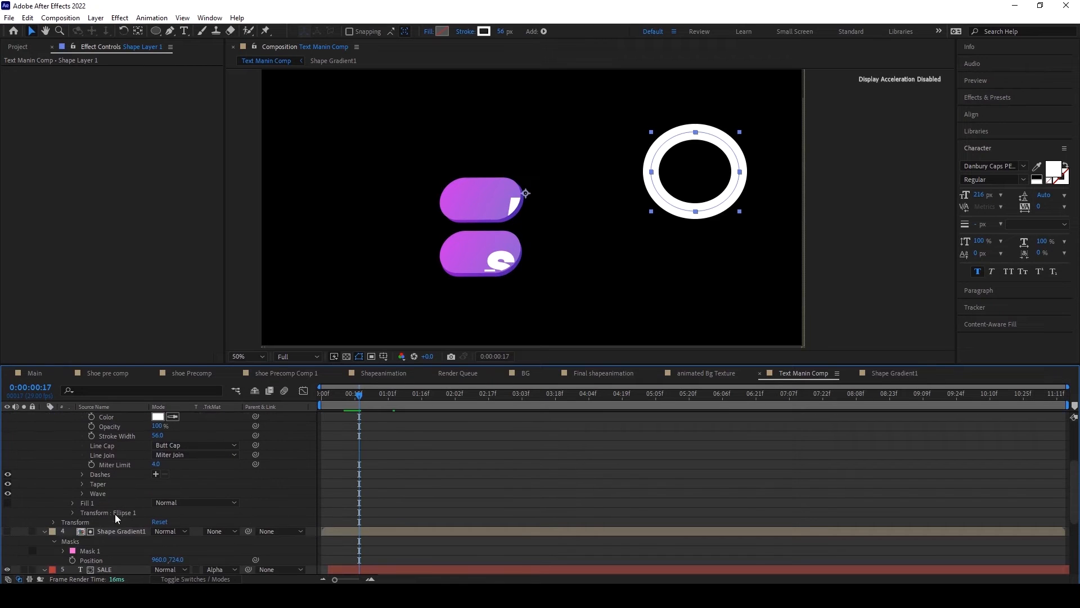
click(72, 511)
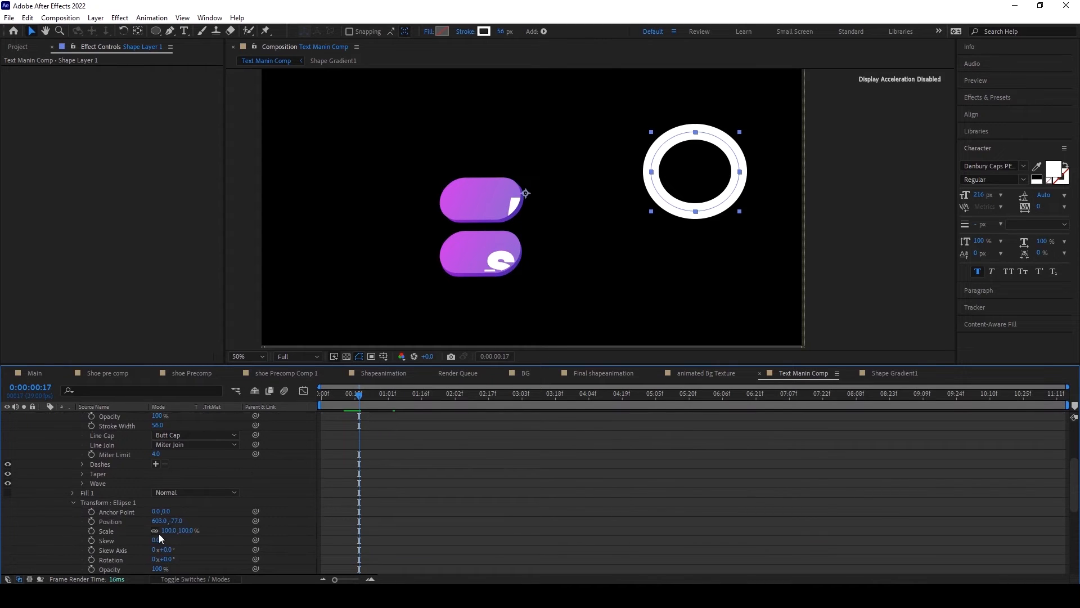
Step: Add a Scale keyframe to Ellipse 1 at 0:00:01:03 and set its scale to 144% at 0:00:01:18
drag(169, 530, 156, 531)
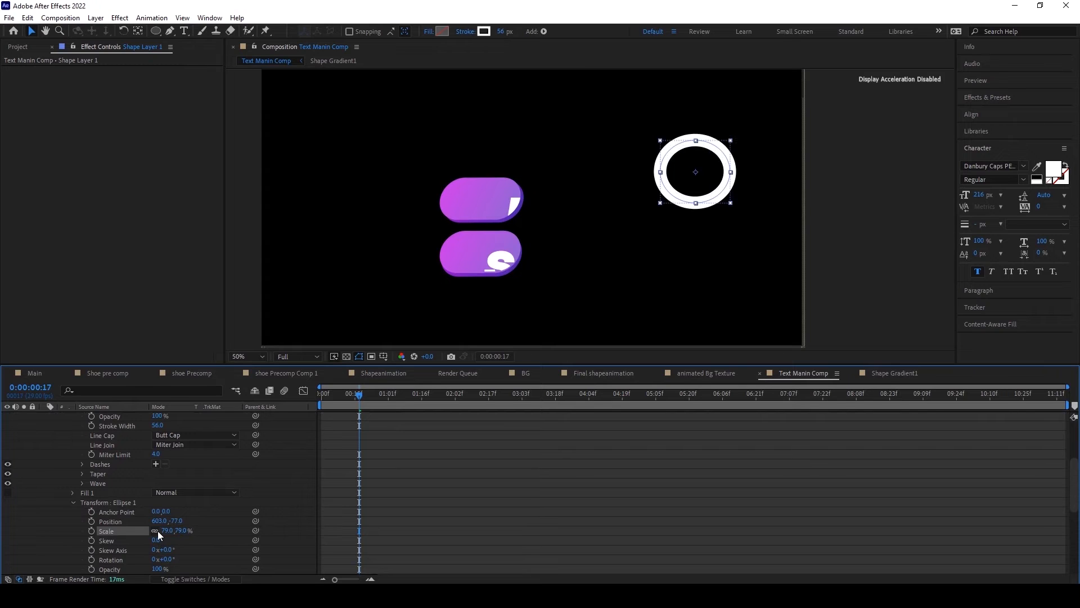
key(ctrl+z)
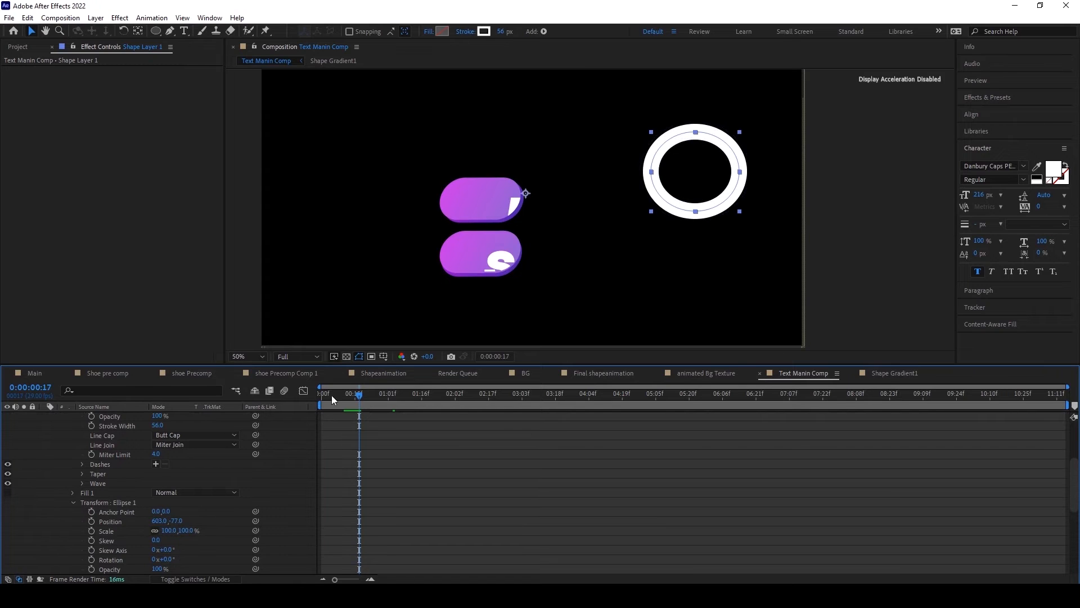
drag(326, 393, 392, 394)
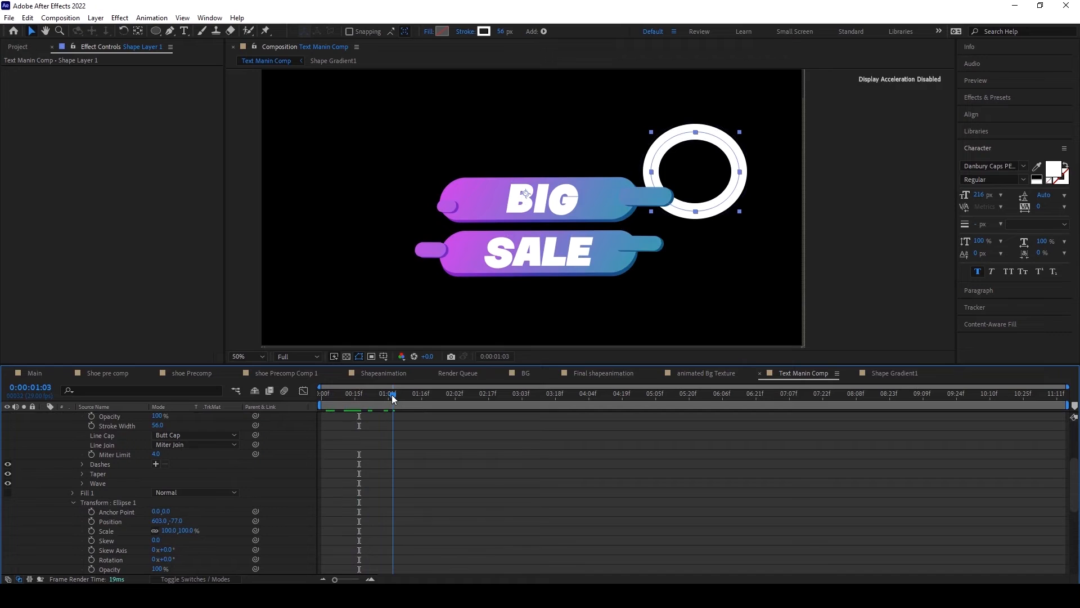
click(91, 531)
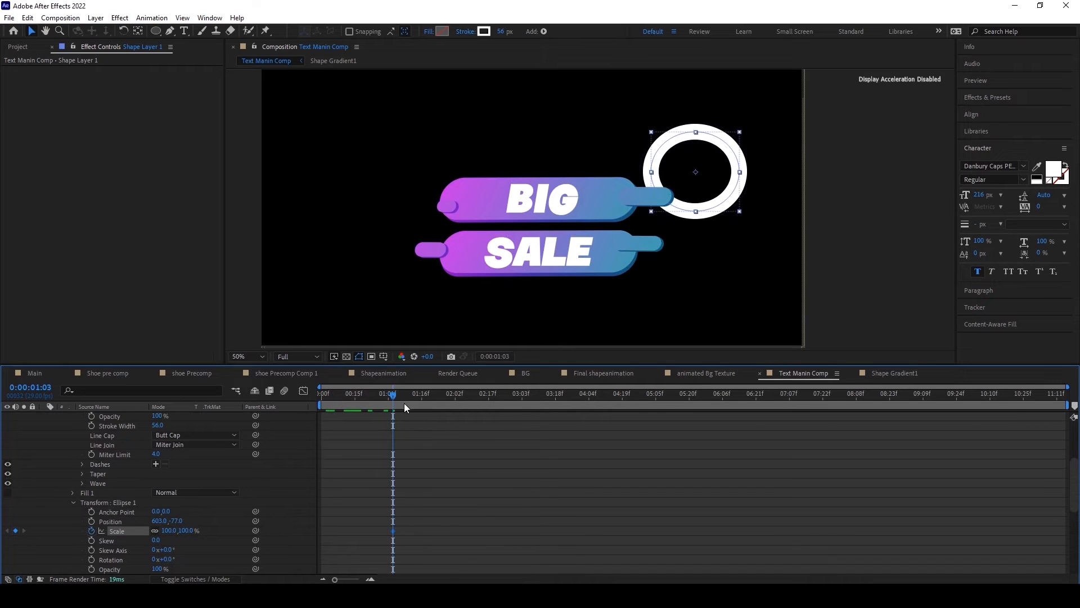
mouse_move(395, 397)
mouse_down()
mouse_move(447, 393)
mouse_move(396, 403)
mouse_up()
drag(395, 403, 427, 407)
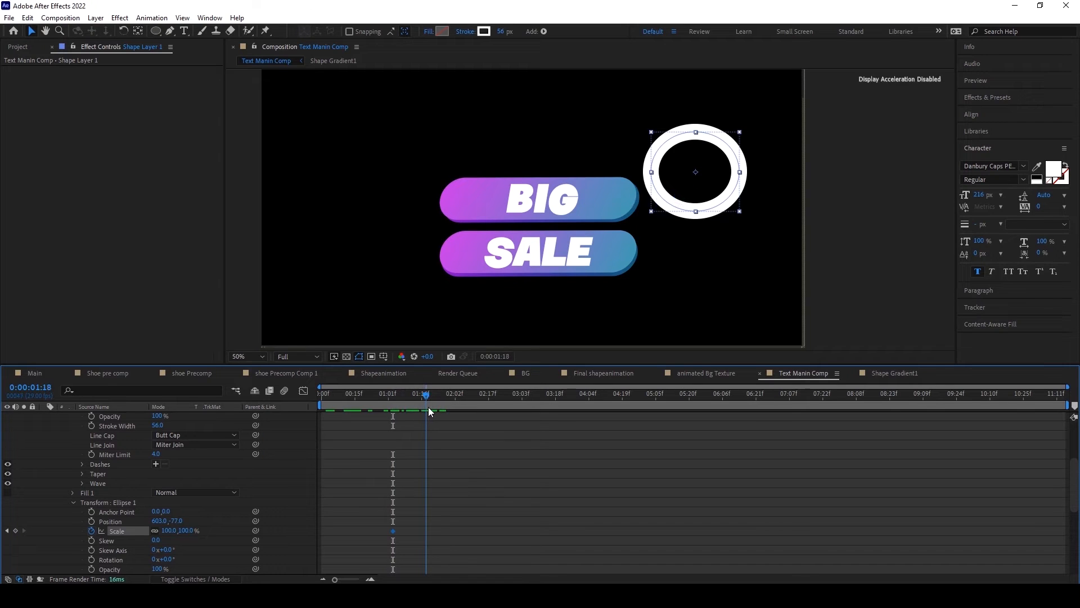
drag(165, 531, 185, 530)
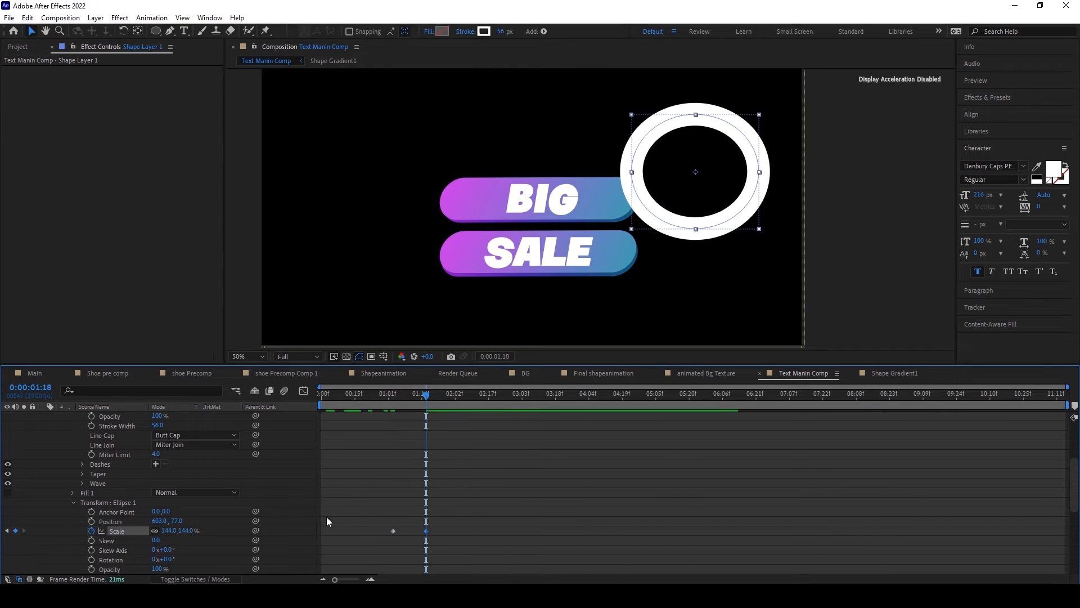
Step: Set Ellipse 1's scale to 0% at the 0:00:01:03 keyframe
click(396, 396)
click(392, 398)
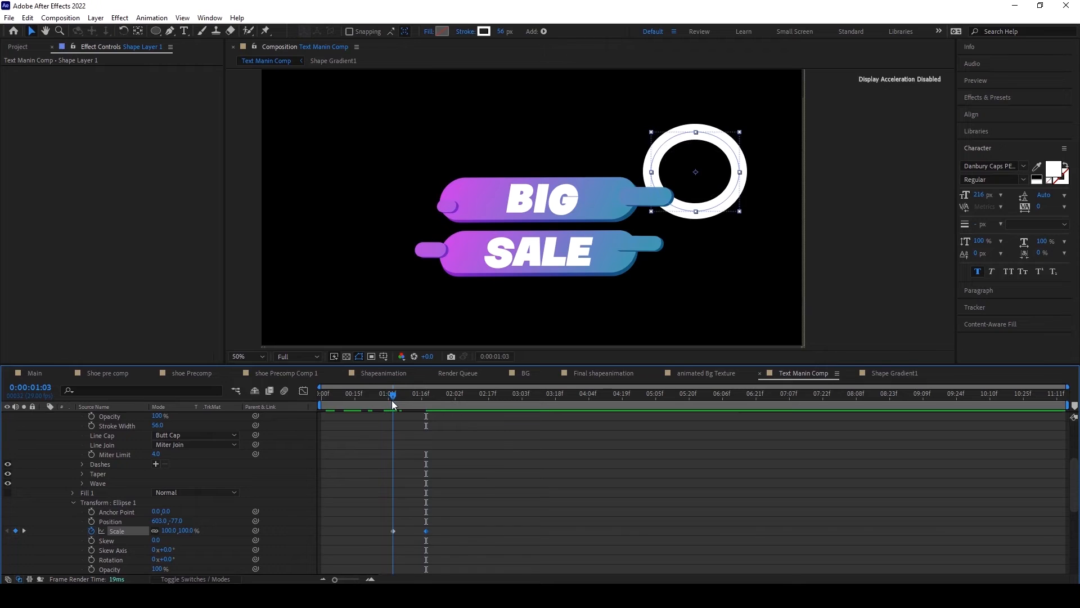
click(167, 531)
key(BackSpace)
text(0)
key(Return)
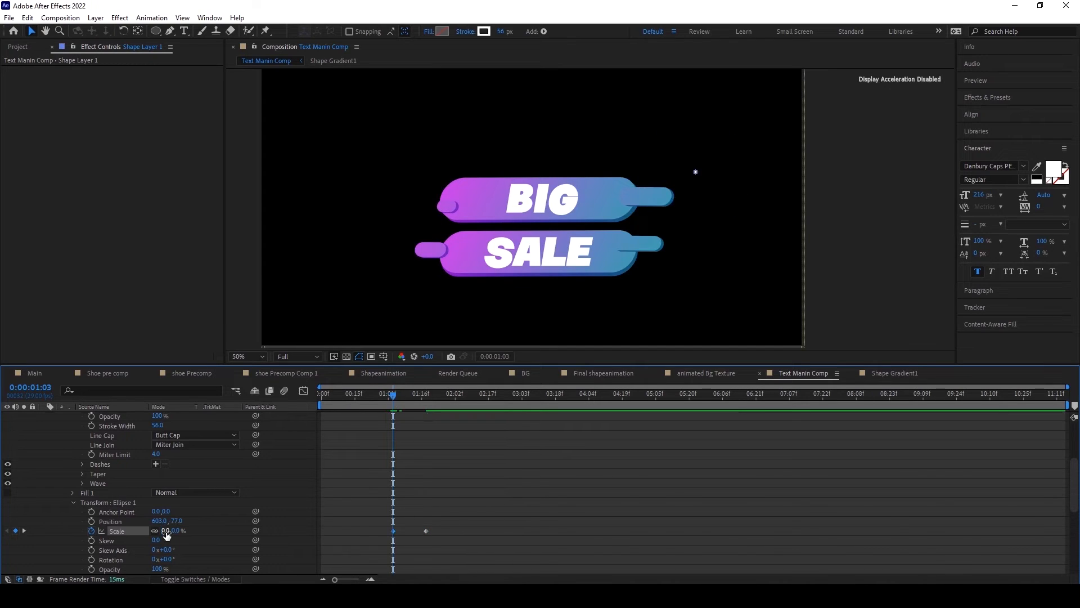
Step: Keyframe the ring's Stroke Width at 56 px around 0:00:01:02 and reduce it to 0 at 0:00:01:18
drag(394, 399, 428, 402)
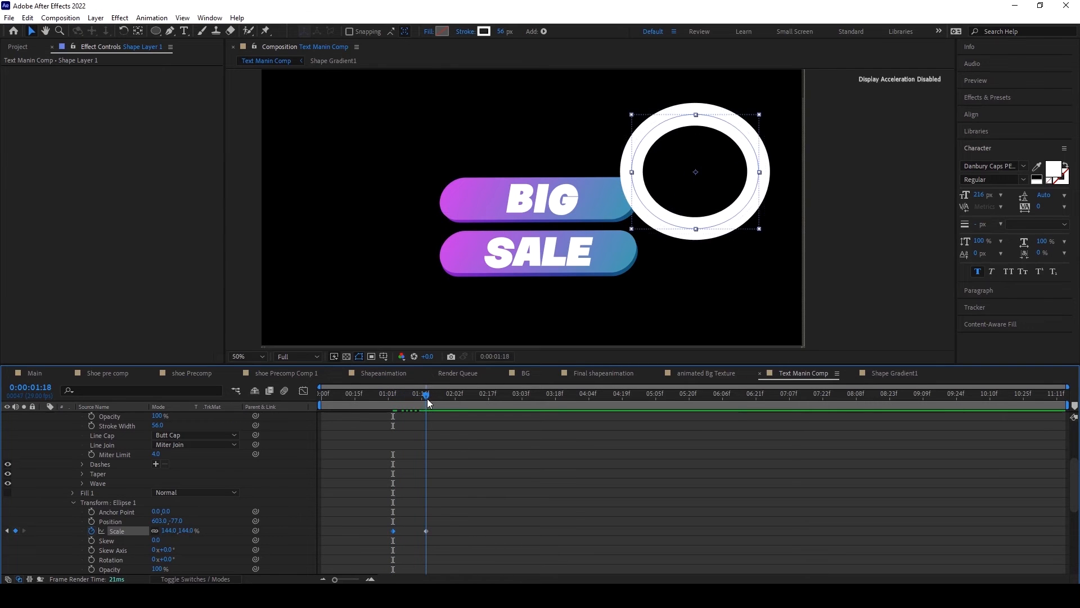
scroll(250, 504, up, 5)
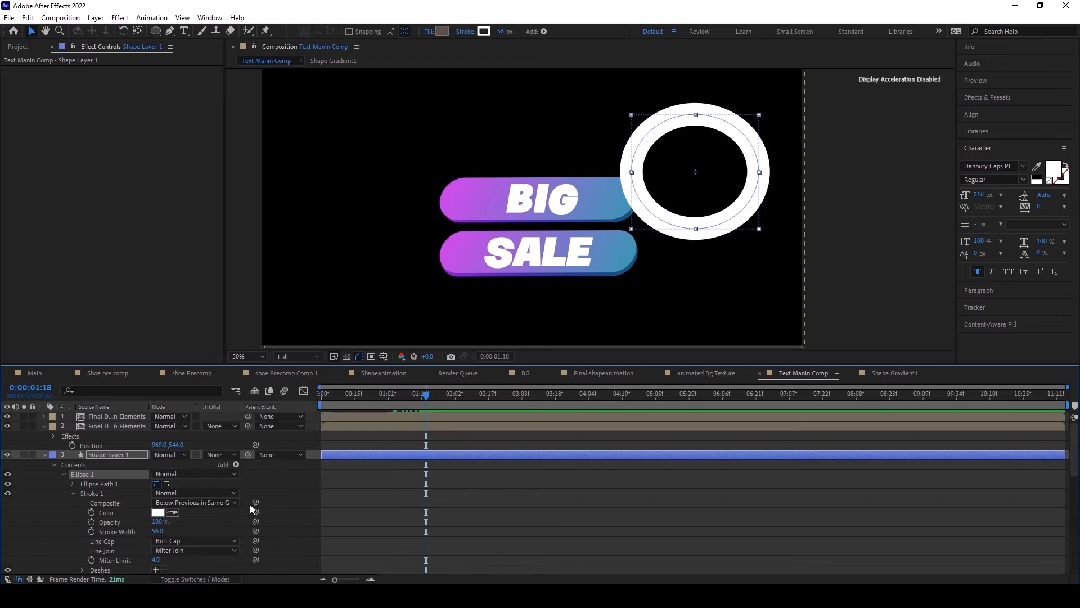
scroll(127, 508, down, 3)
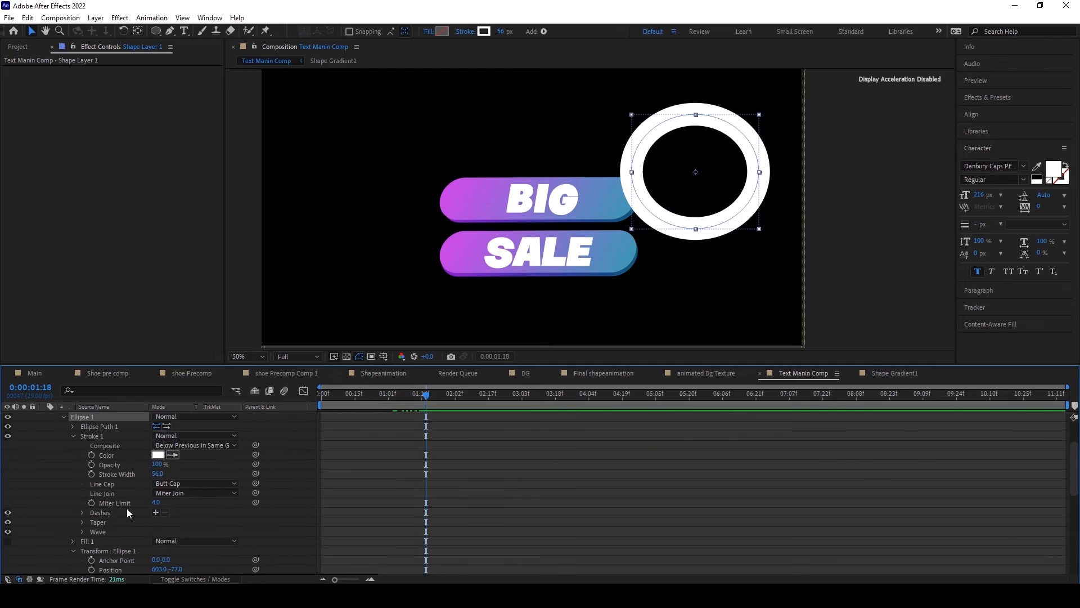
click(90, 474)
scroll(406, 475, down, 3)
scroll(407, 476, up, 3)
scroll(406, 475, down, 2)
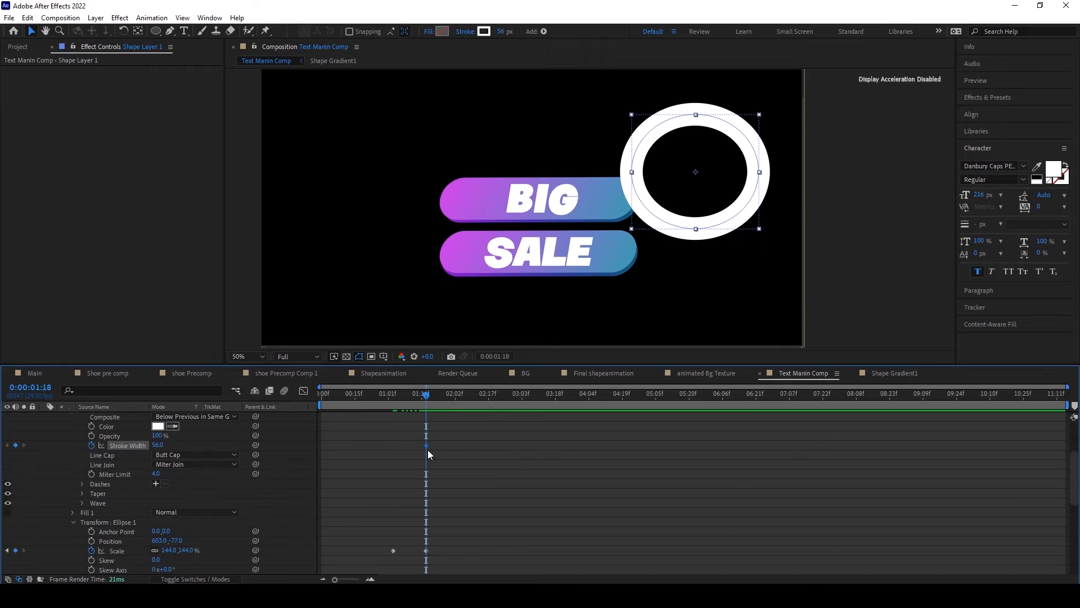
drag(425, 447, 391, 448)
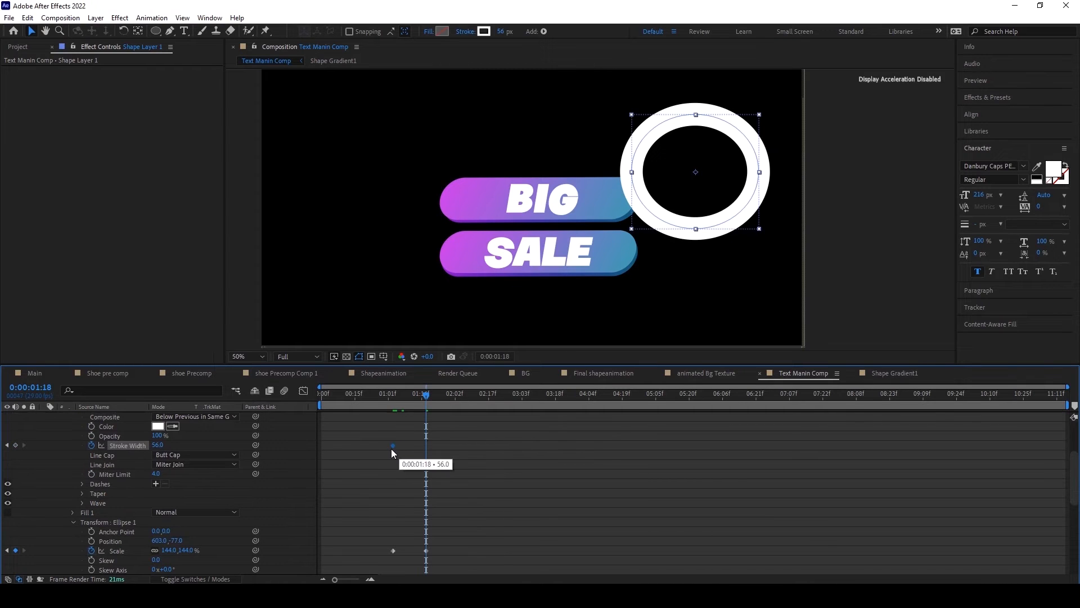
drag(390, 395, 390, 395)
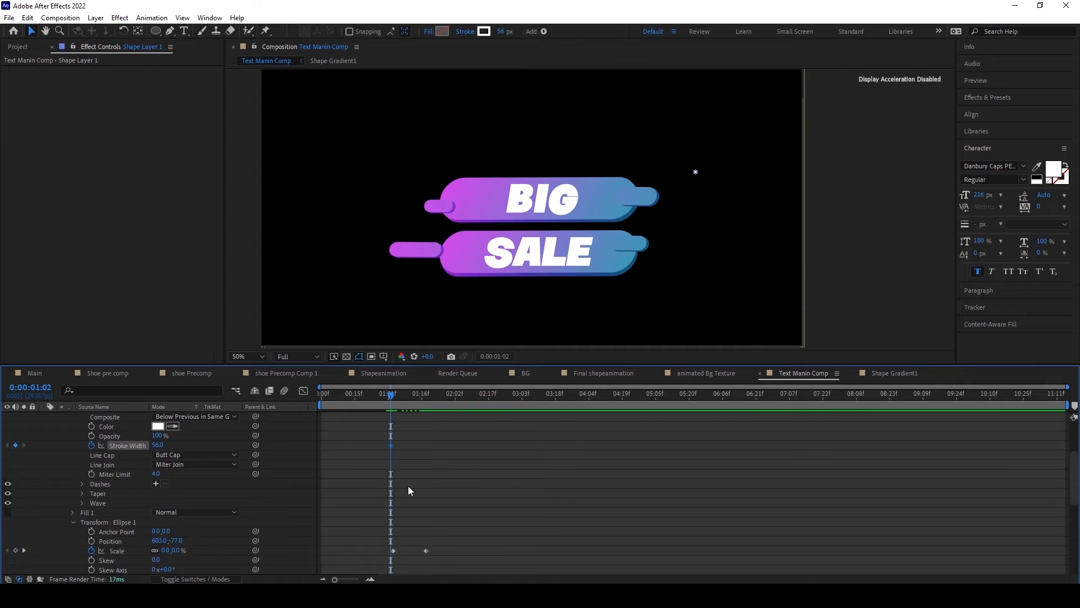
drag(393, 395, 428, 395)
drag(163, 447, 133, 449)
Step: Apply Easy Ease to the ring's Stroke Width and Scale keyframes and show their curves in the Graph Editor
click(531, 492)
drag(359, 429, 482, 559)
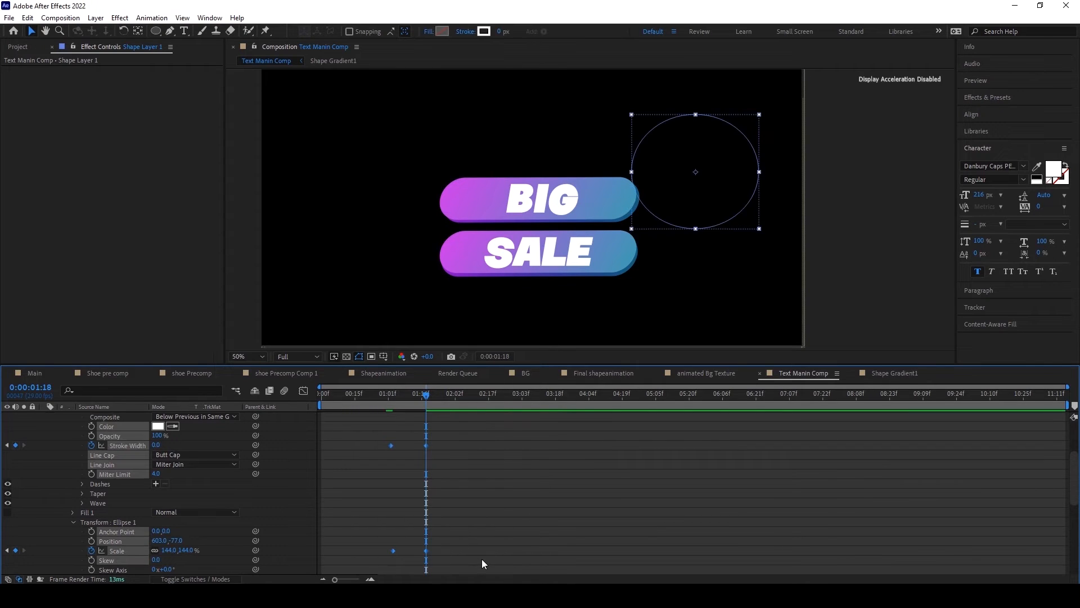
key(F9)
drag(474, 559, 327, 416)
click(304, 390)
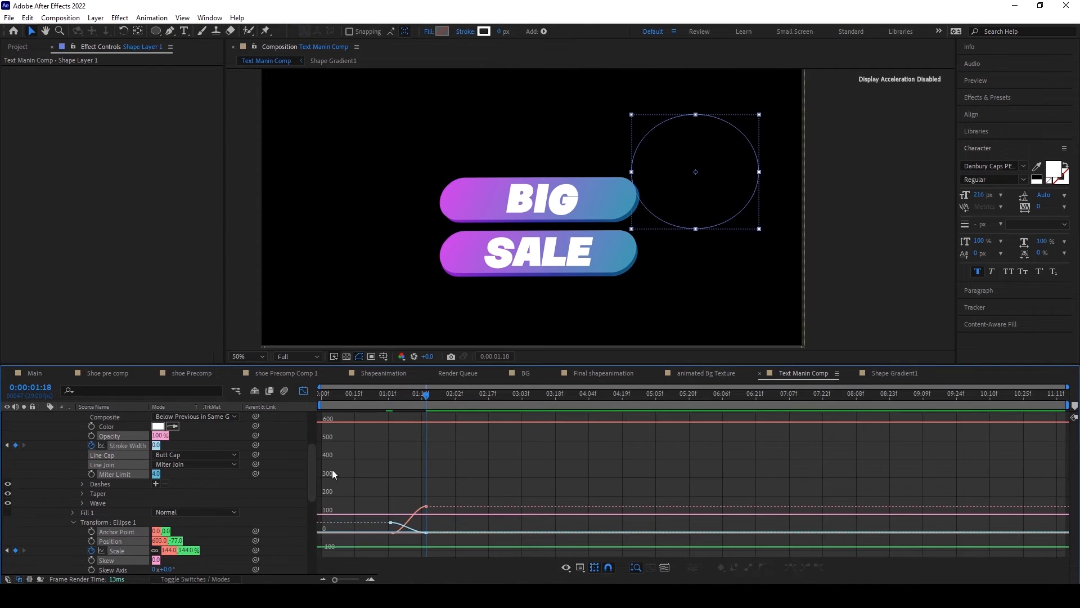
Step: Reshape the easing curves of the ring's Scale and Stroke Width keyframes, then preview the animation
drag(369, 471, 463, 554)
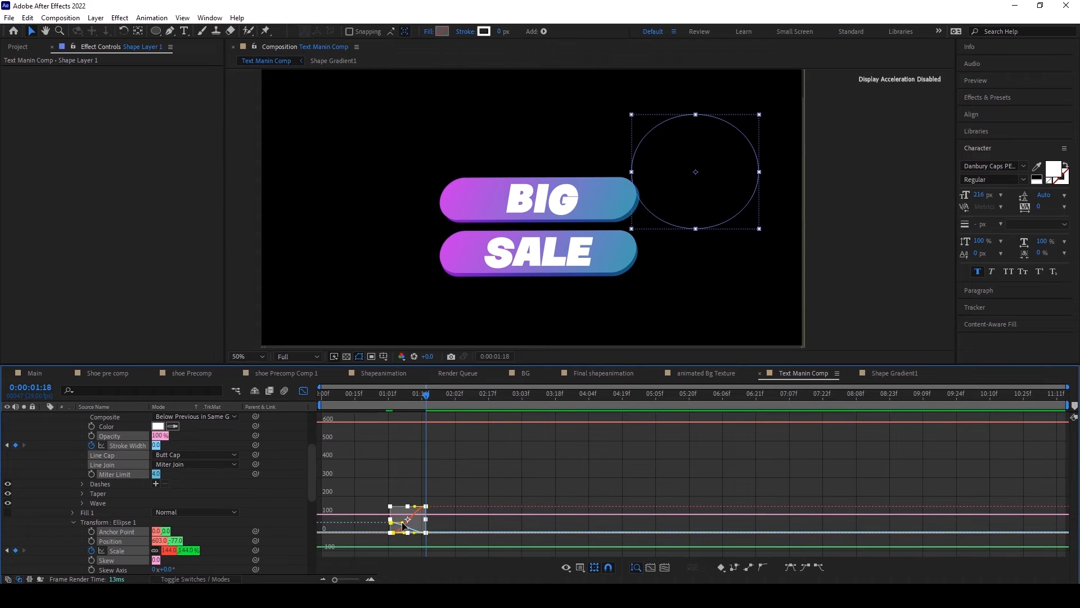
key(F9)
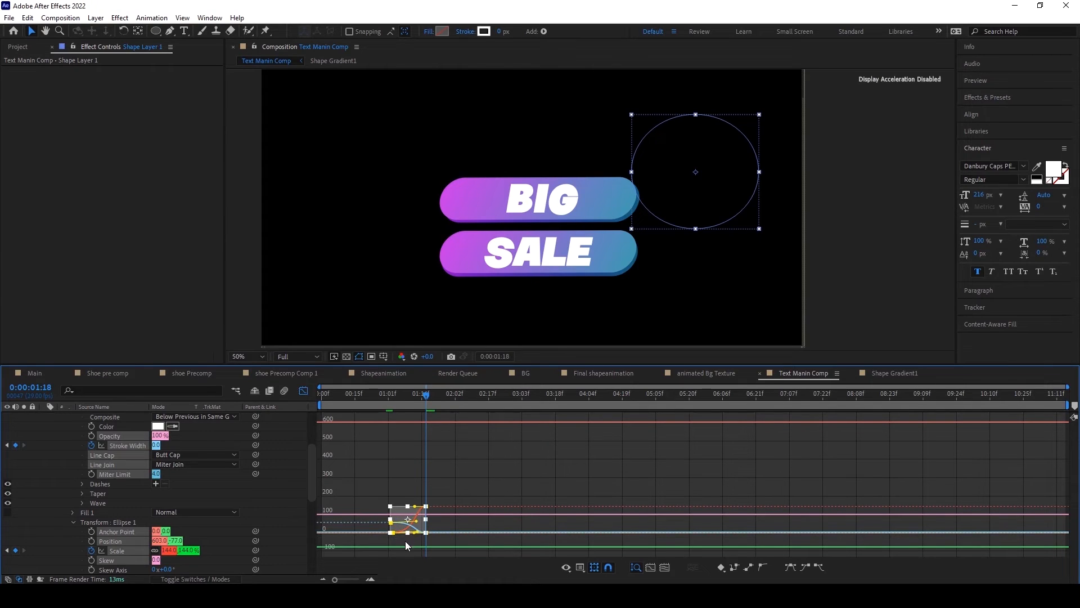
drag(417, 532, 426, 519)
click(303, 390)
drag(420, 399, 373, 398)
key(space)
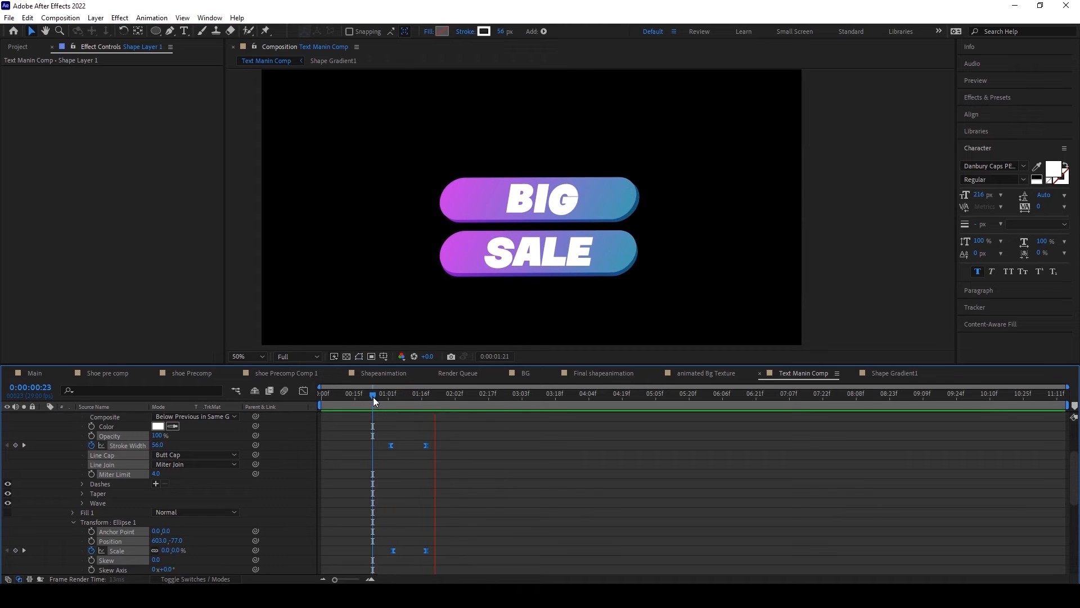
Step: Raise the ring's starting Stroke Width to 117.4 px, align it with the first Scale keyframe, delay both end keyframes, and preview the result
drag(380, 396, 426, 395)
click(304, 389)
click(304, 389)
click(383, 400)
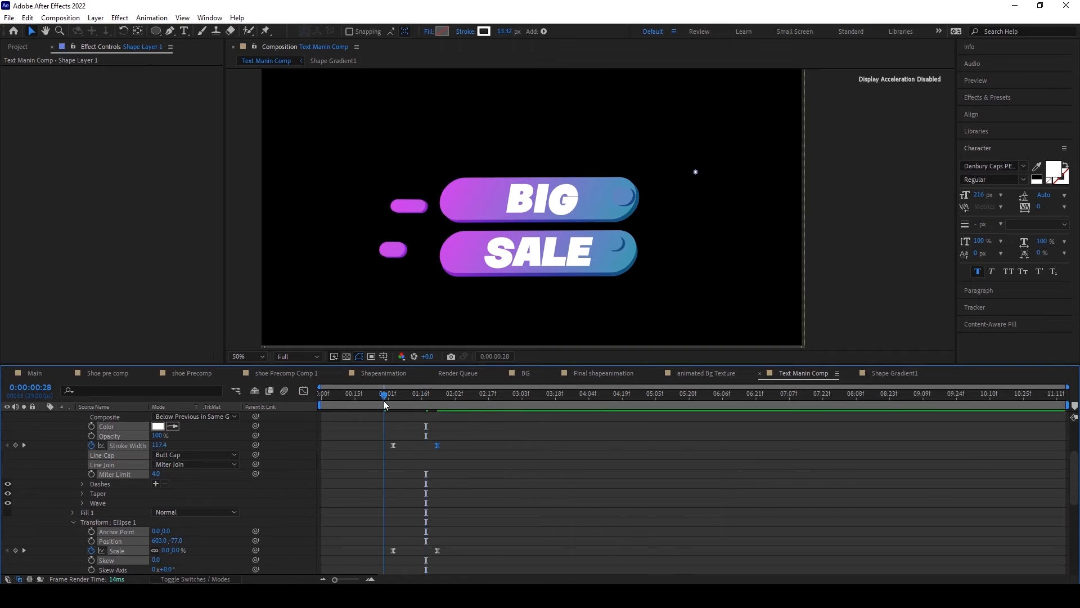
key(space)
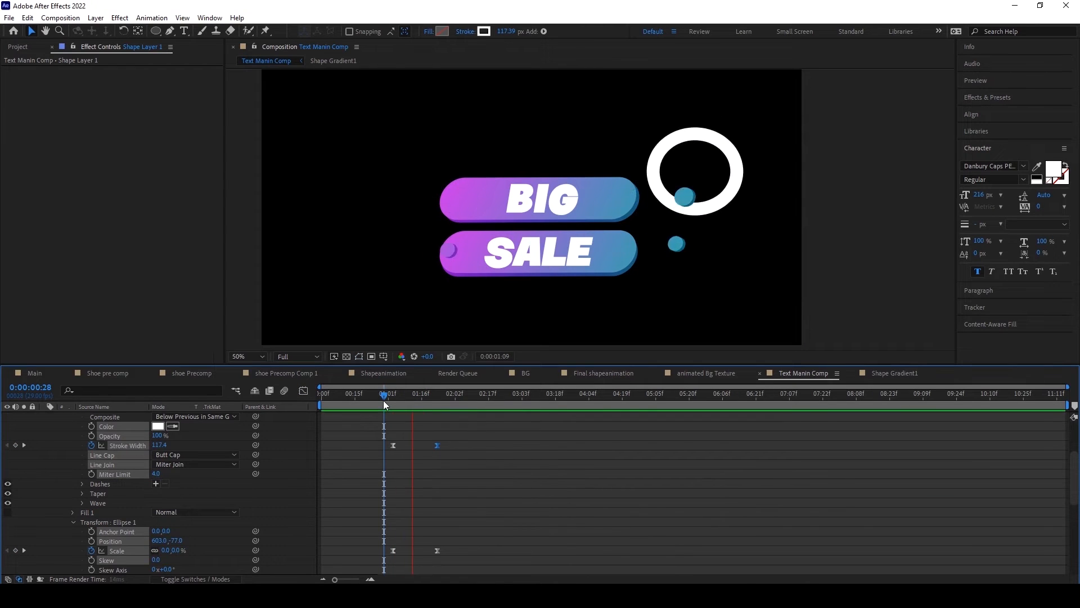
drag(389, 397, 433, 395)
Step: Collapse the ring's shape layer and copy the White Solid 2 gradient layer from the Shape Gradient1 composition
scroll(296, 455, up, 5)
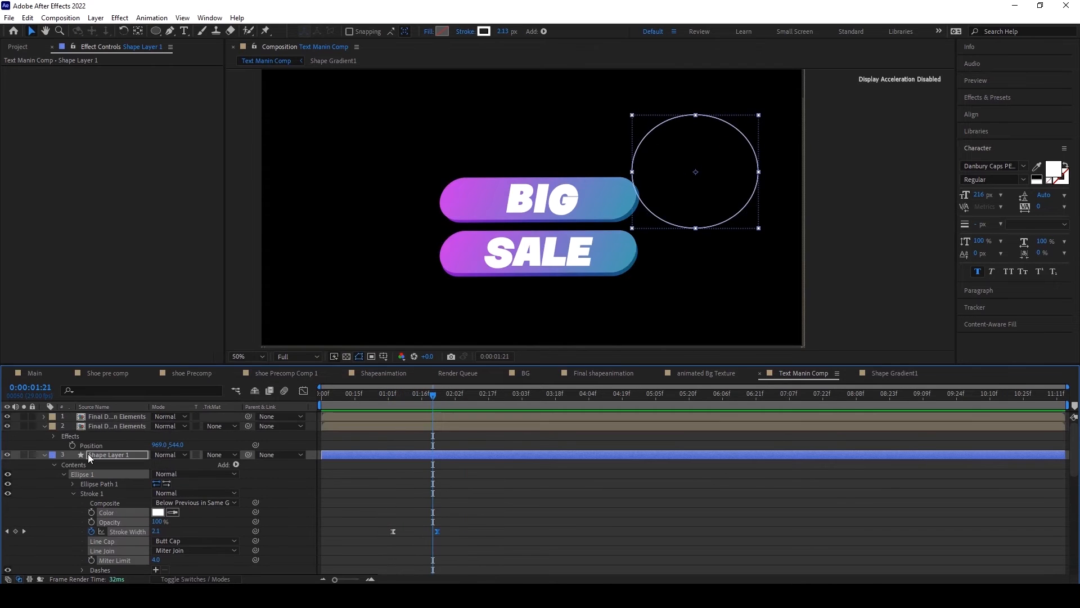
click(44, 454)
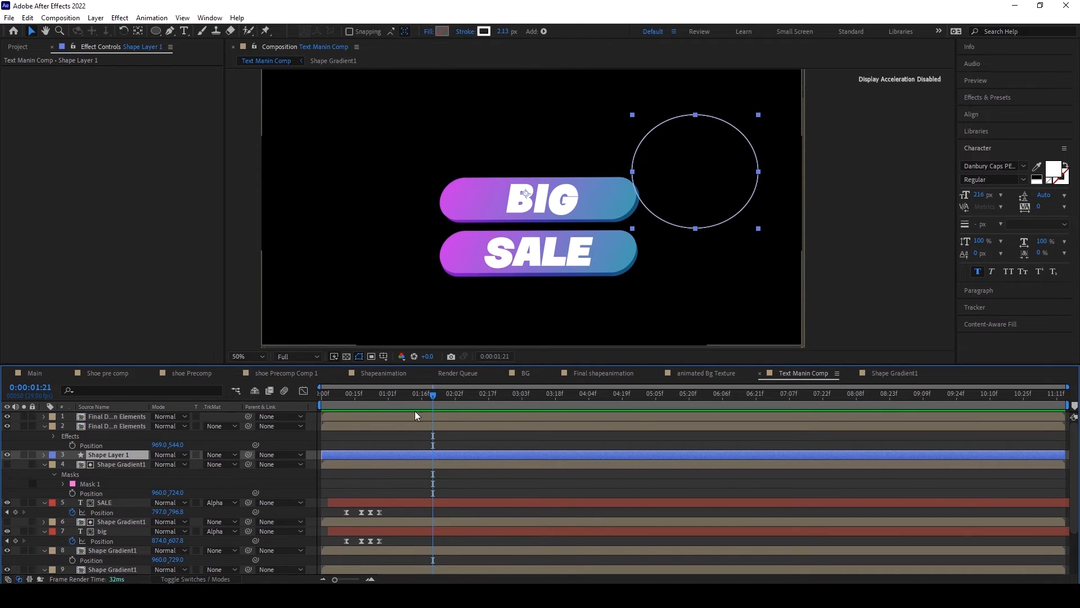
mouse_move(423, 397)
mouse_down()
mouse_move(394, 400)
mouse_move(403, 401)
mouse_up()
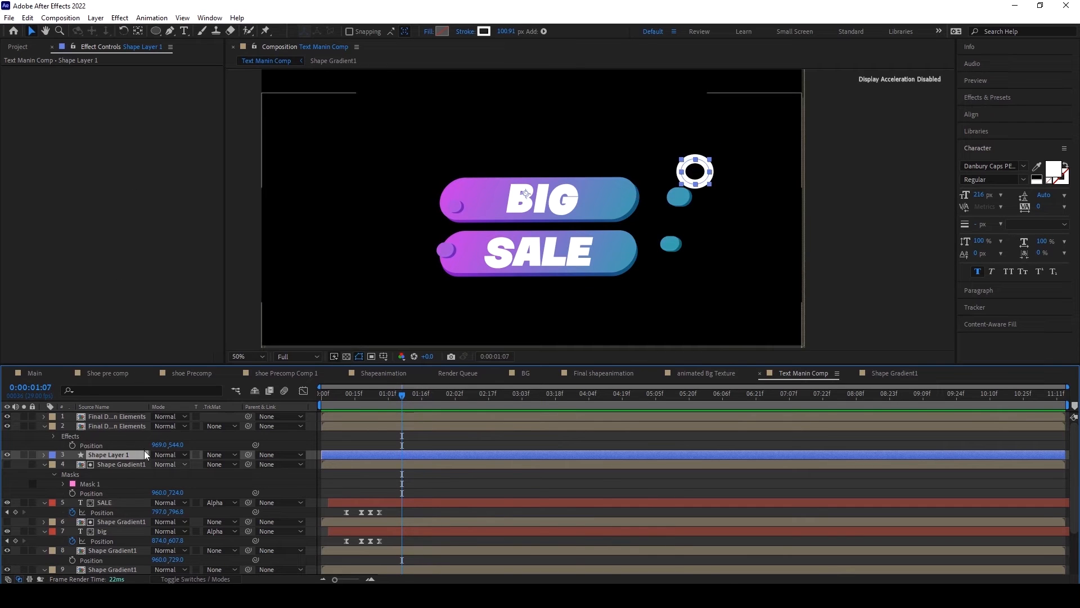
scroll(101, 481, down, 3)
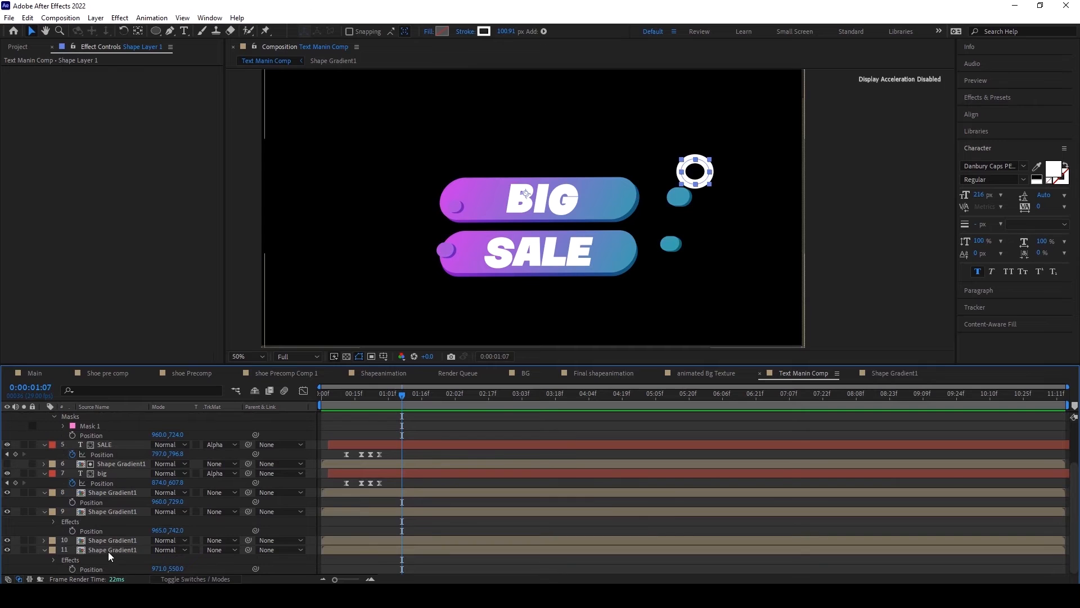
click(117, 512)
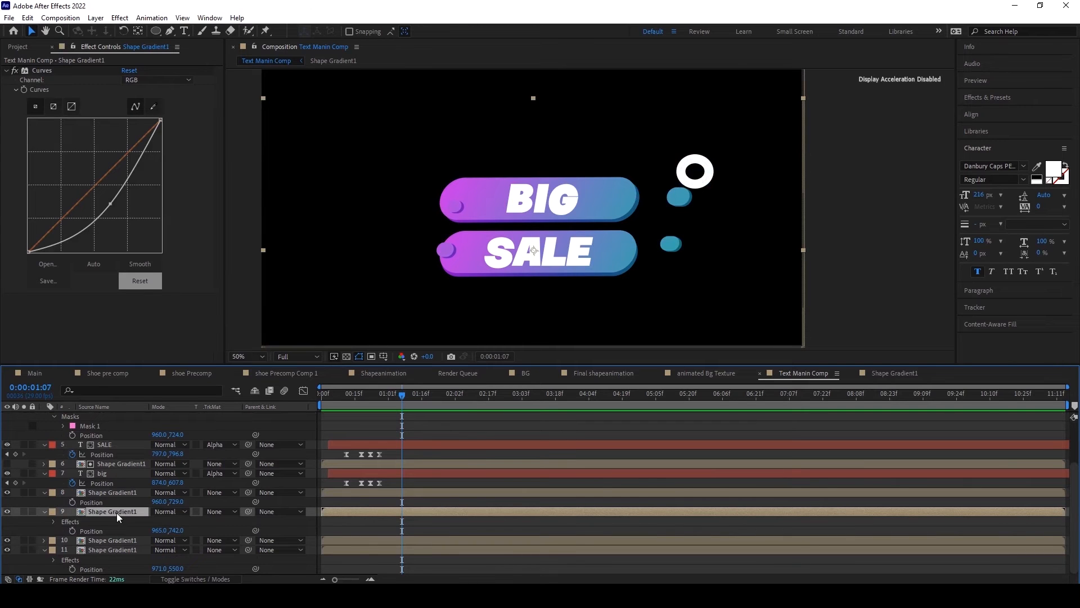
double_click(117, 512)
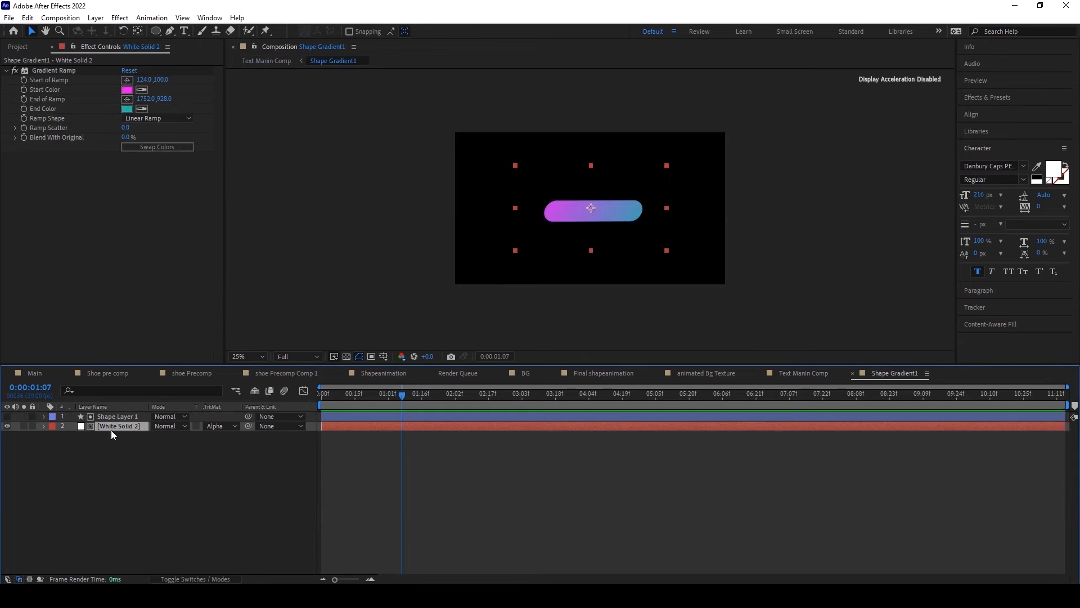
click(27, 18)
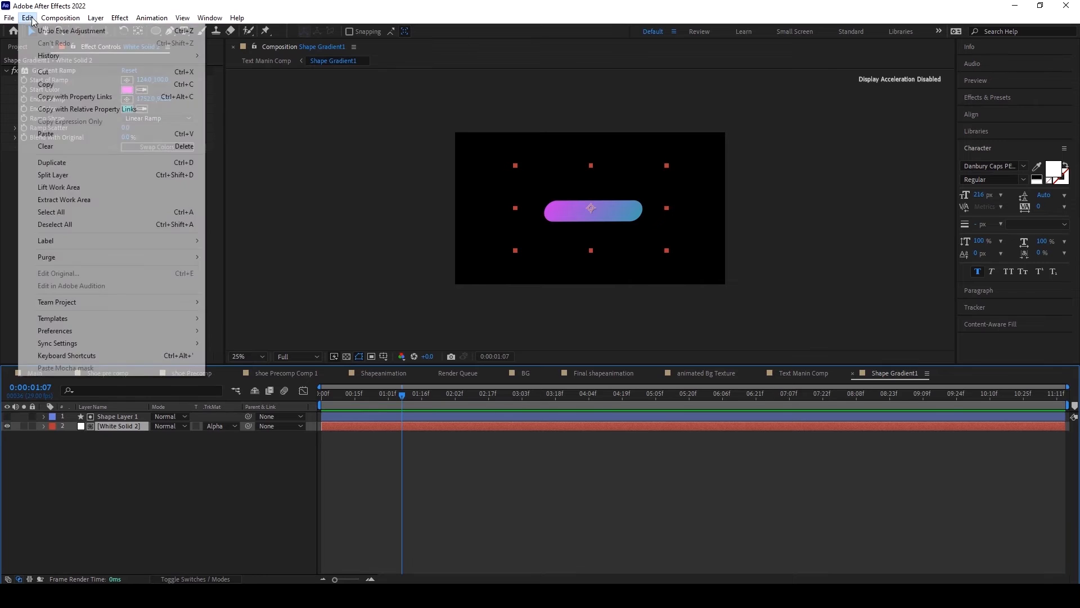
click(45, 82)
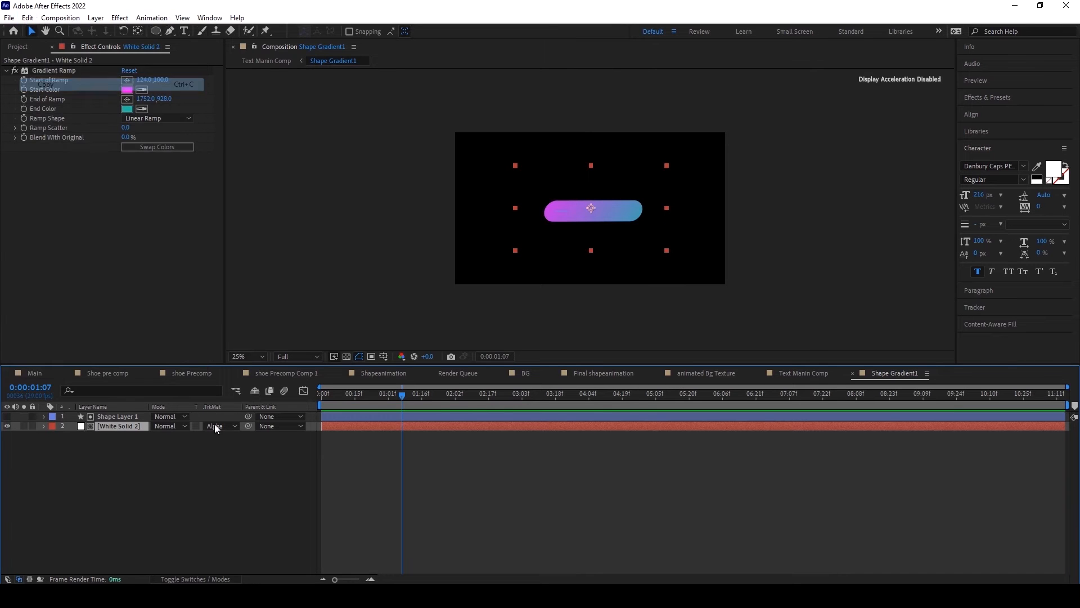
Step: Paste the gradient solid into Text Manin Comp and place it directly above the ring's shape layer
click(788, 375)
click(28, 18)
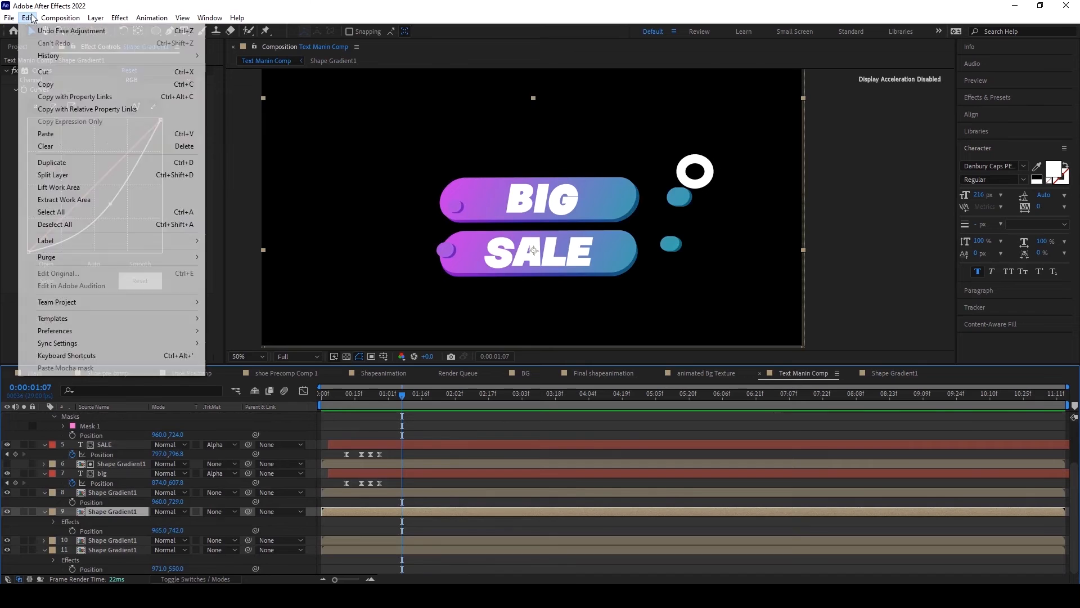
click(53, 134)
drag(111, 510, 108, 447)
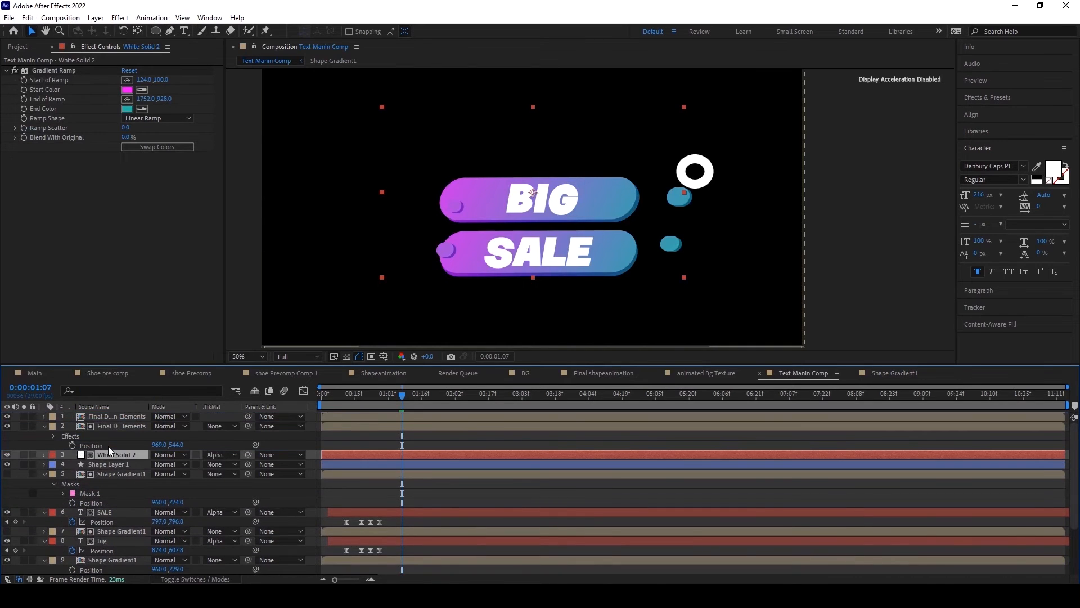
Step: Remove the track matte from White Solid 2 and move the gradient solid so it covers the ring's area
click(208, 454)
click(222, 462)
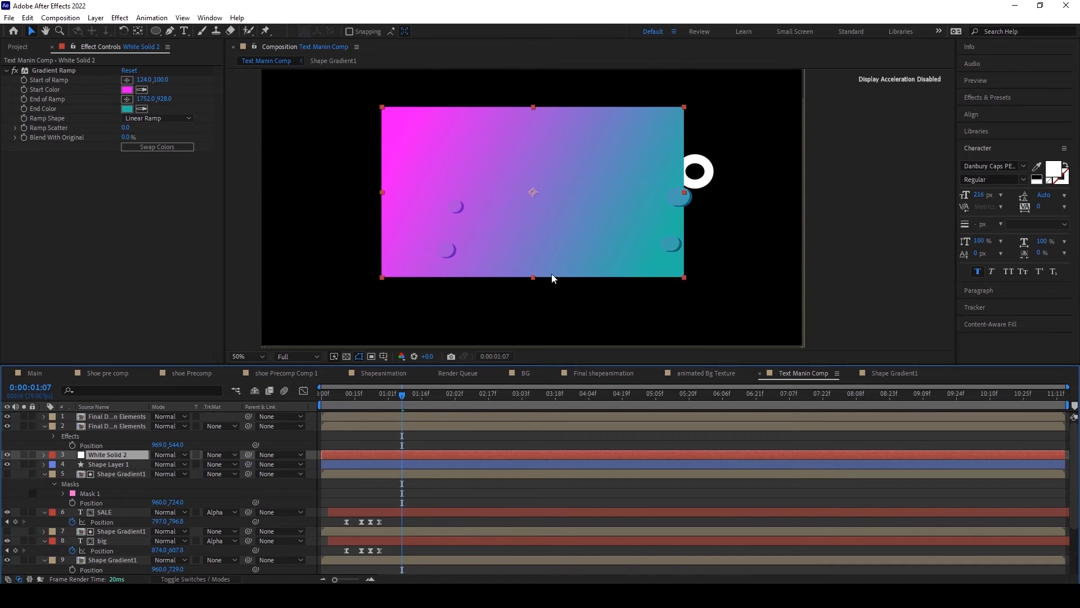
drag(569, 241, 653, 224)
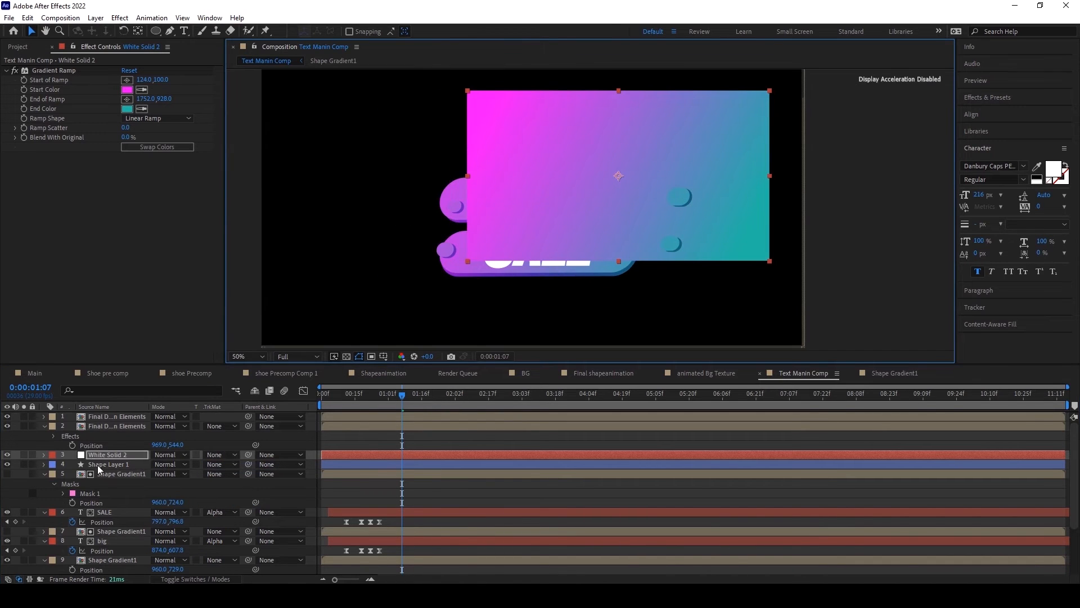
click(107, 464)
click(222, 465)
click(233, 493)
click(212, 464)
click(227, 478)
Step: Move White Solid 2 below Shape Layer 1, make it visible, and set its track matte to Alpha Matte "Shape Layer 1"
mouse_move(104, 456)
mouse_down()
mouse_move(99, 466)
mouse_move(34, 467)
mouse_move(94, 464)
mouse_up()
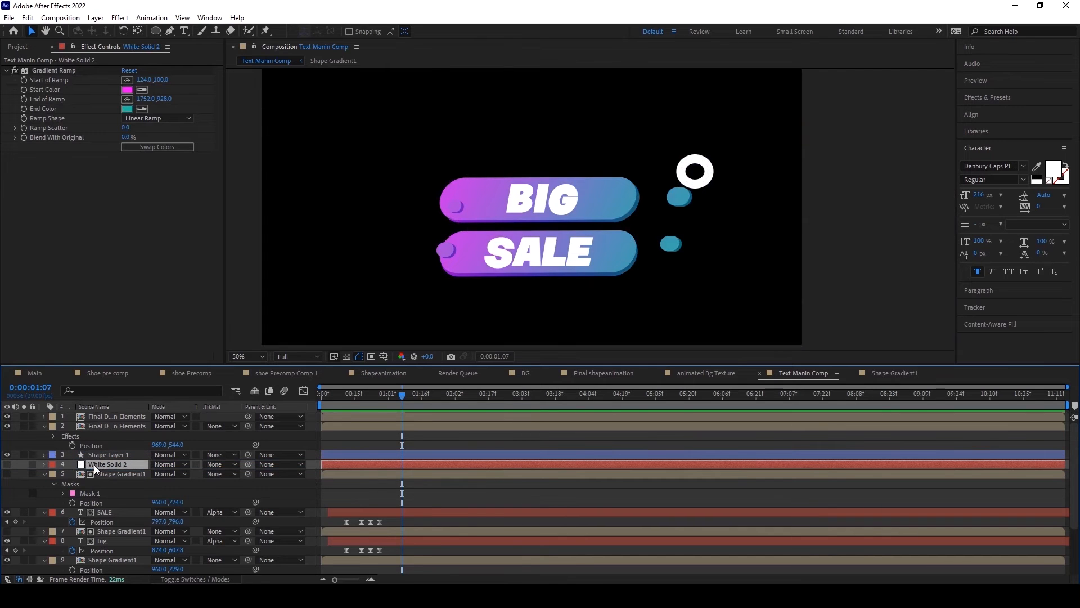
click(8, 464)
click(222, 465)
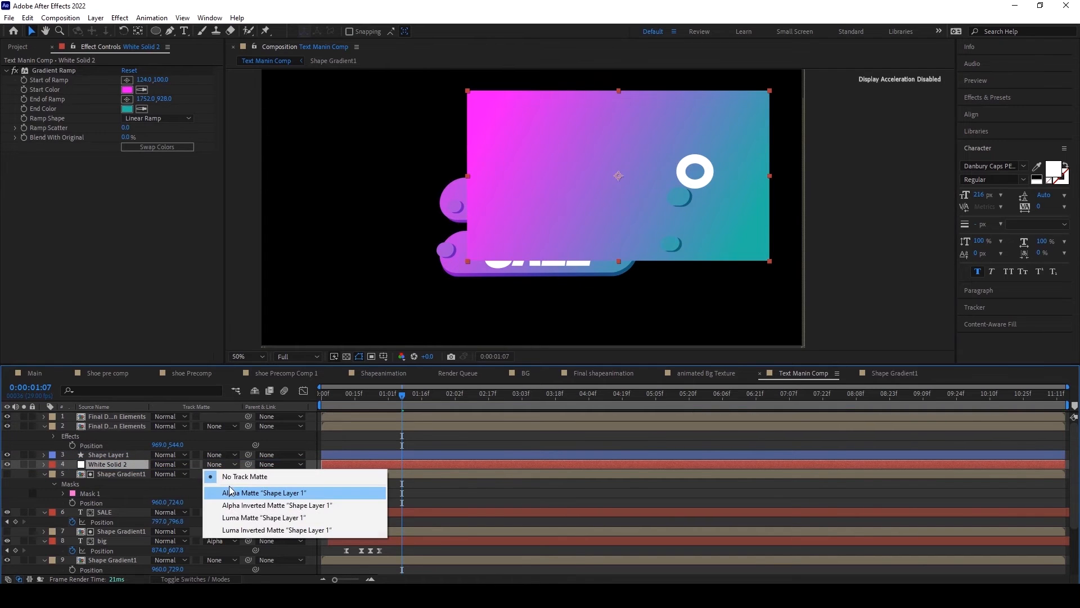
click(222, 491)
Step: Pre-compose Shape Layer 1 and White Solid 2 together as "Cicular Design"
click(118, 473)
click(115, 464)
ctrl+click(117, 455)
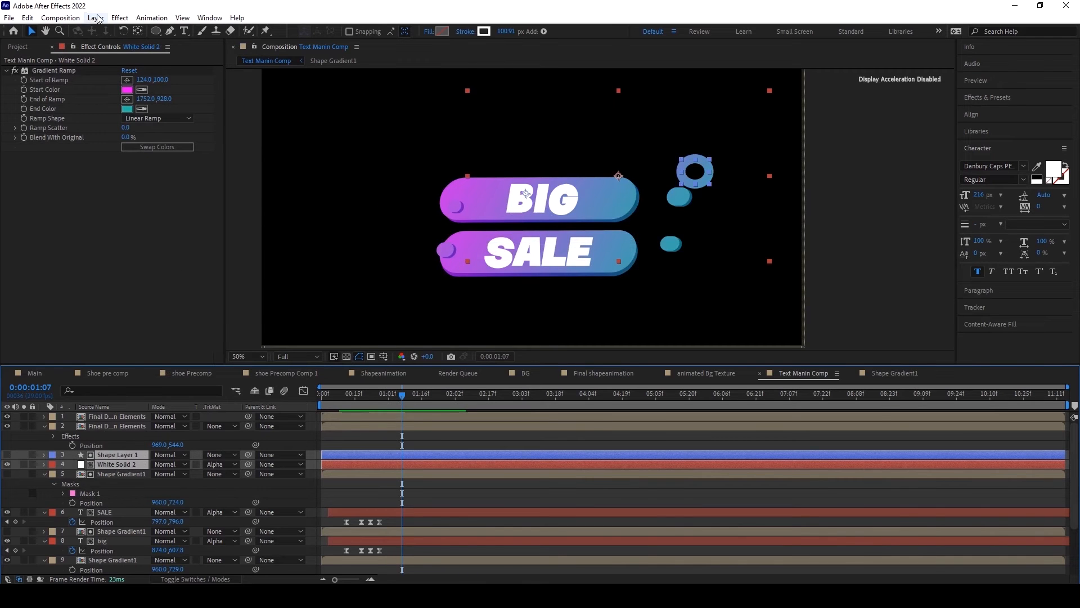
click(95, 17)
click(154, 389)
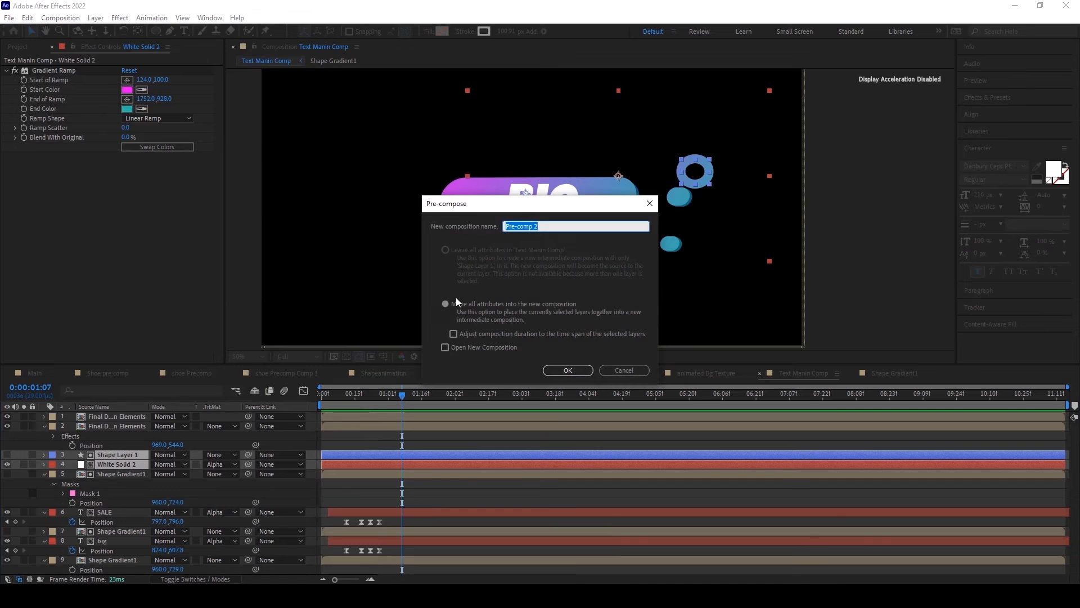
click(542, 225)
key(BackSpace)
text(Cicular Design)
click(568, 369)
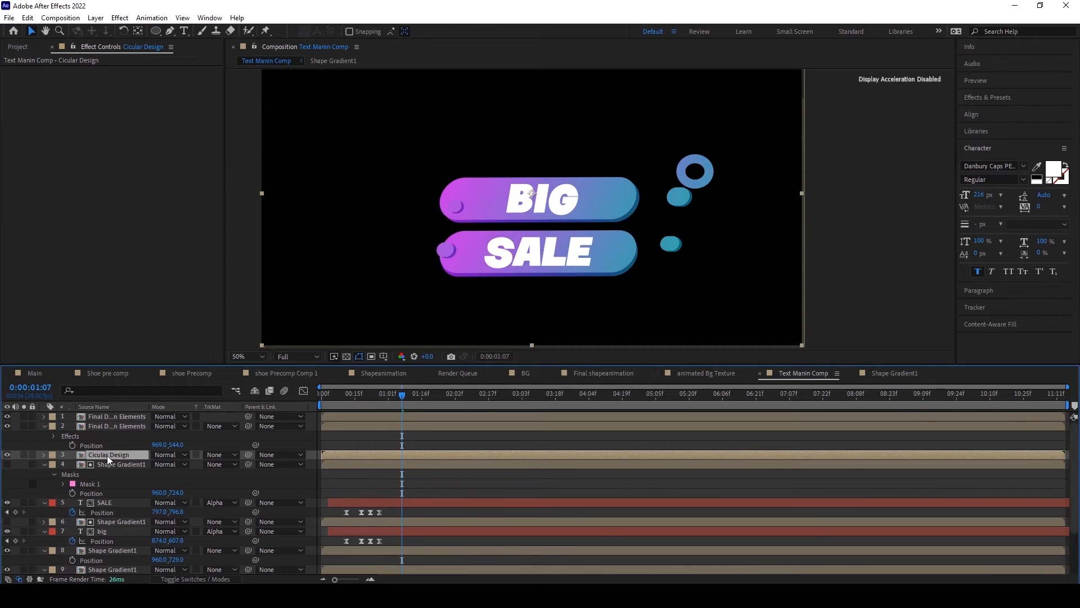
Step: Duplicate the Cicular Design layer and offset the lower copy's Position to 970, 545
key(ctrl+d)
click(107, 464)
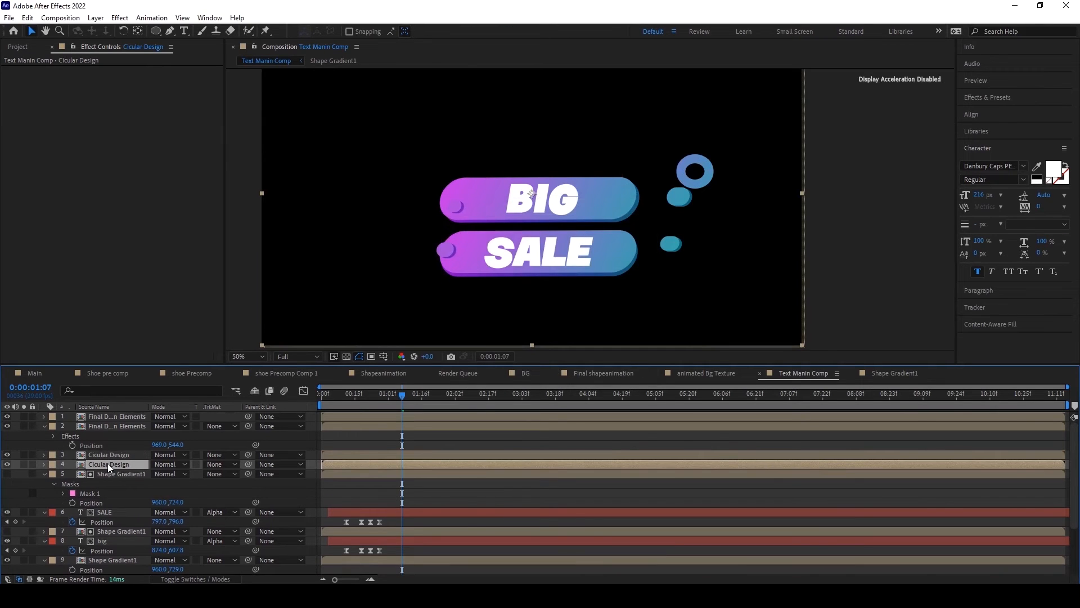
key(p)
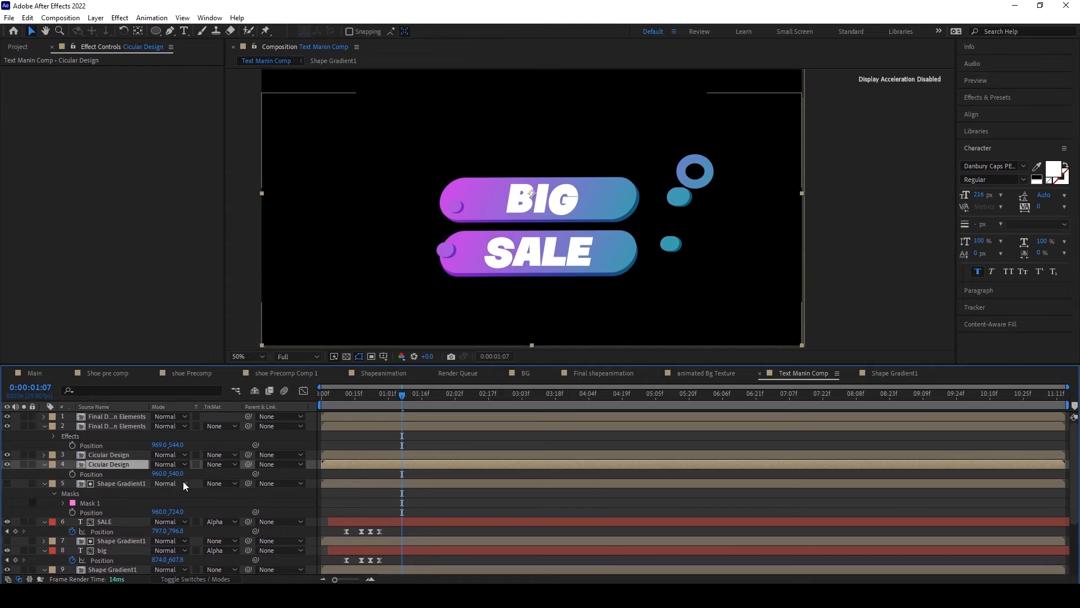
drag(176, 474, 163, 474)
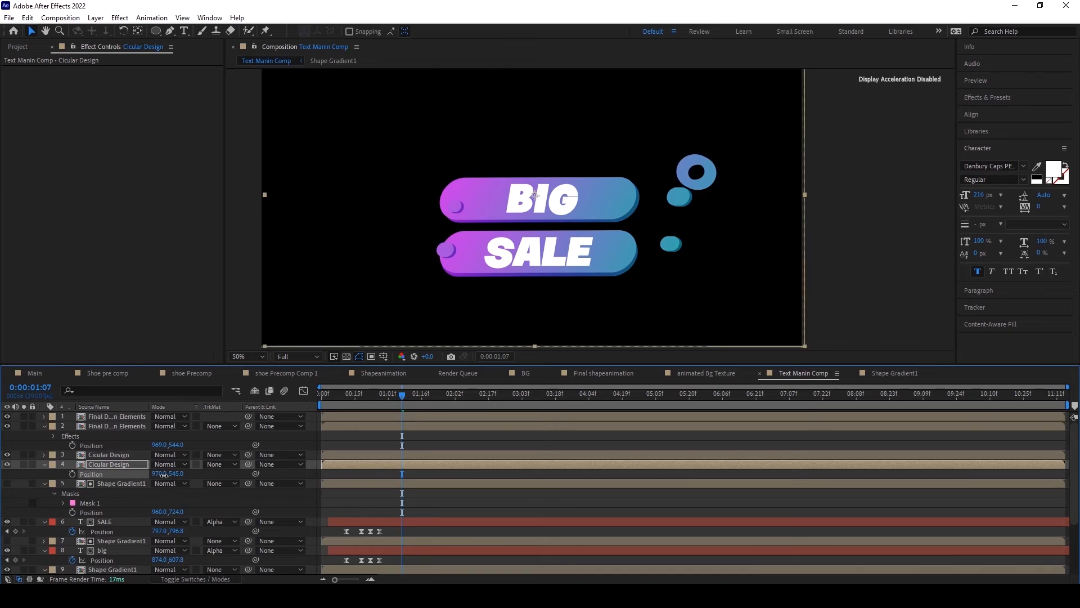
Step: Copy the Curves effect from the Shape Gradient1 depth layer and paste it onto the lower Cicular Design layer
scroll(115, 502, down, 3)
click(114, 540)
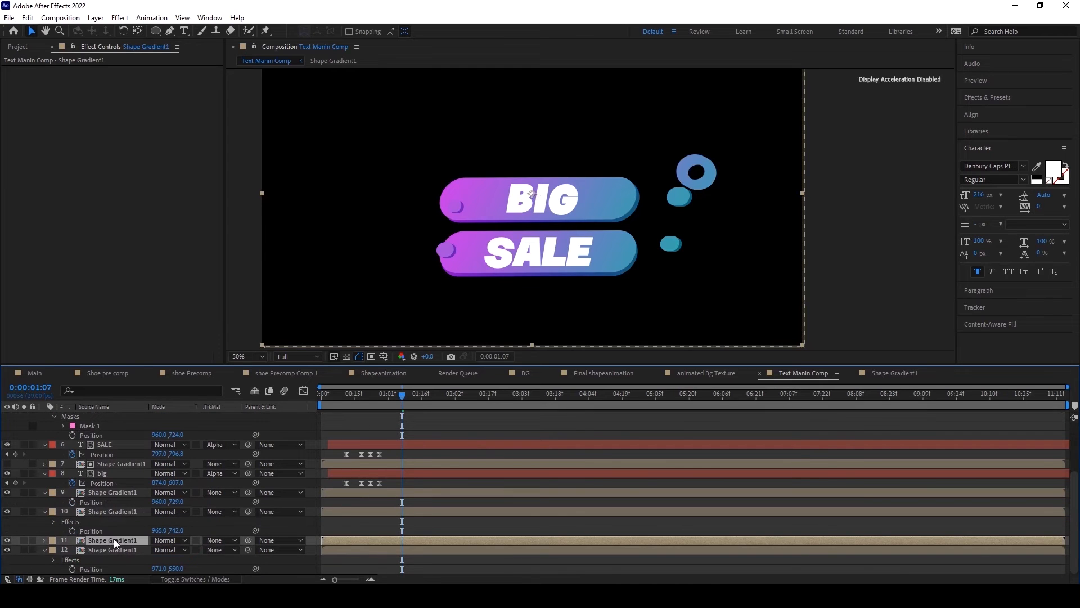
click(127, 511)
click(35, 69)
click(27, 17)
click(44, 84)
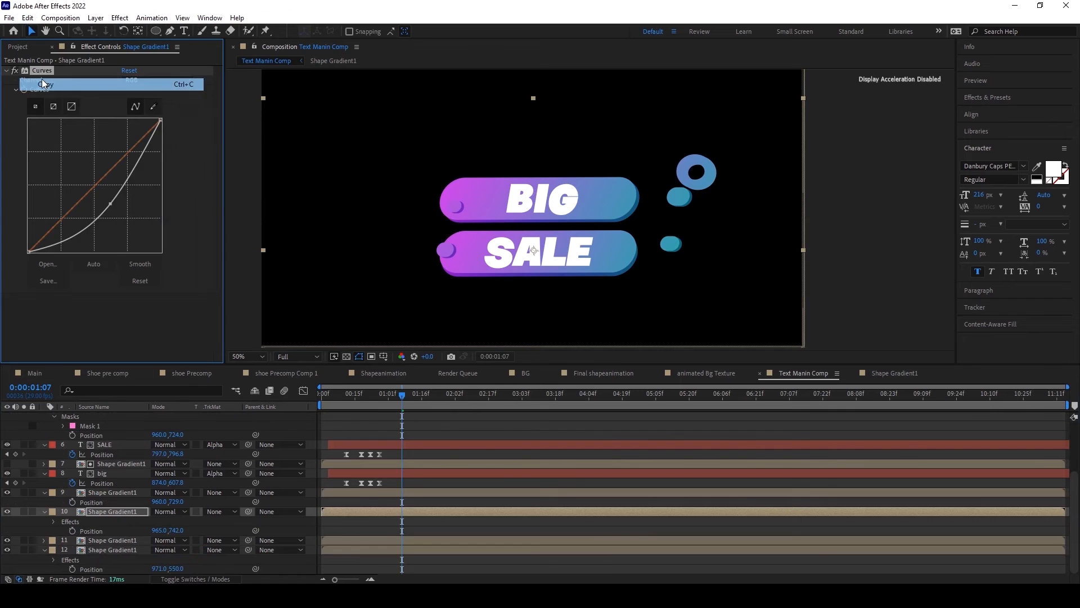
scroll(109, 465, up, 3)
click(109, 464)
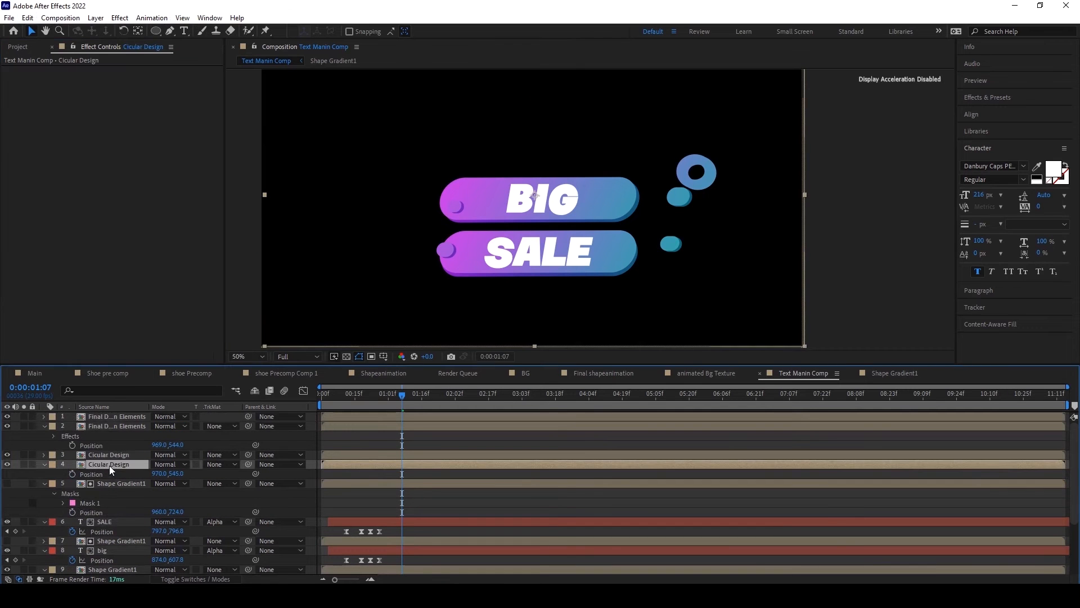
click(27, 17)
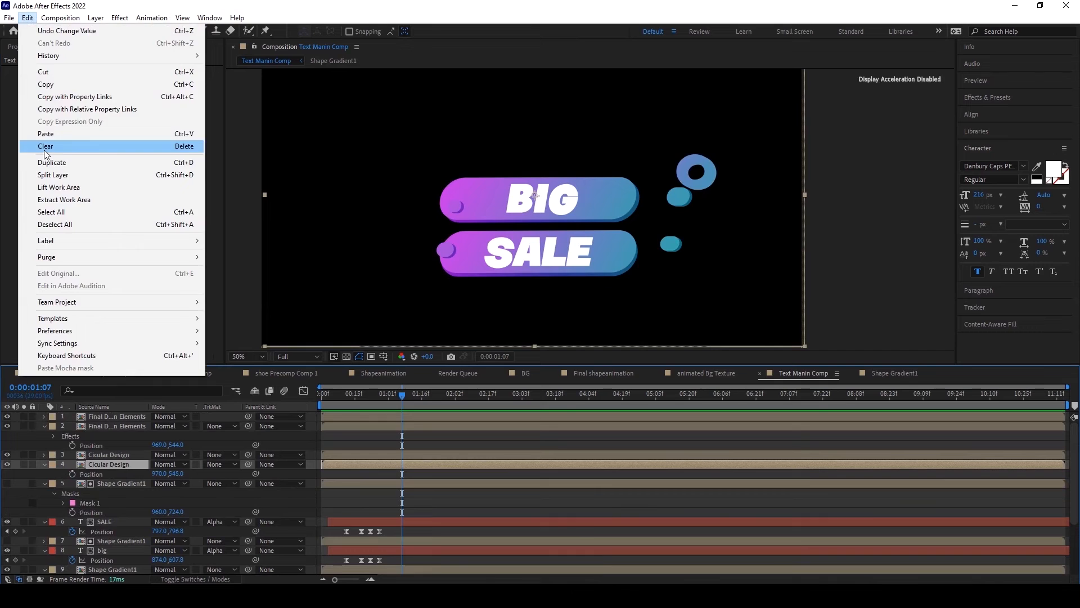
click(46, 134)
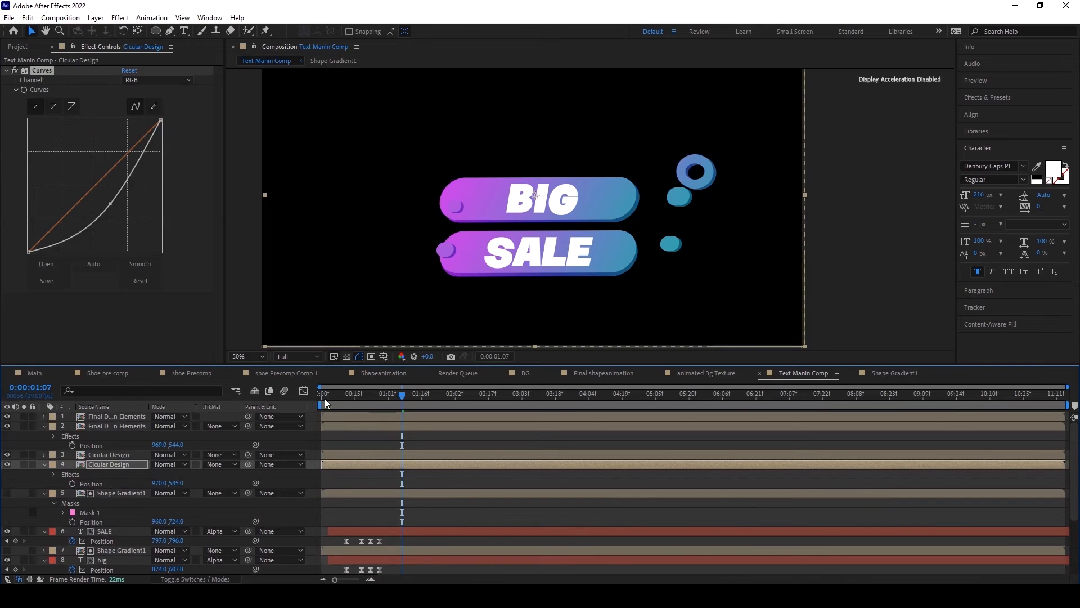
Step: Preview the ring burst with its depth copy from the start of Text Manin Comp
drag(325, 398, 313, 402)
key(space)
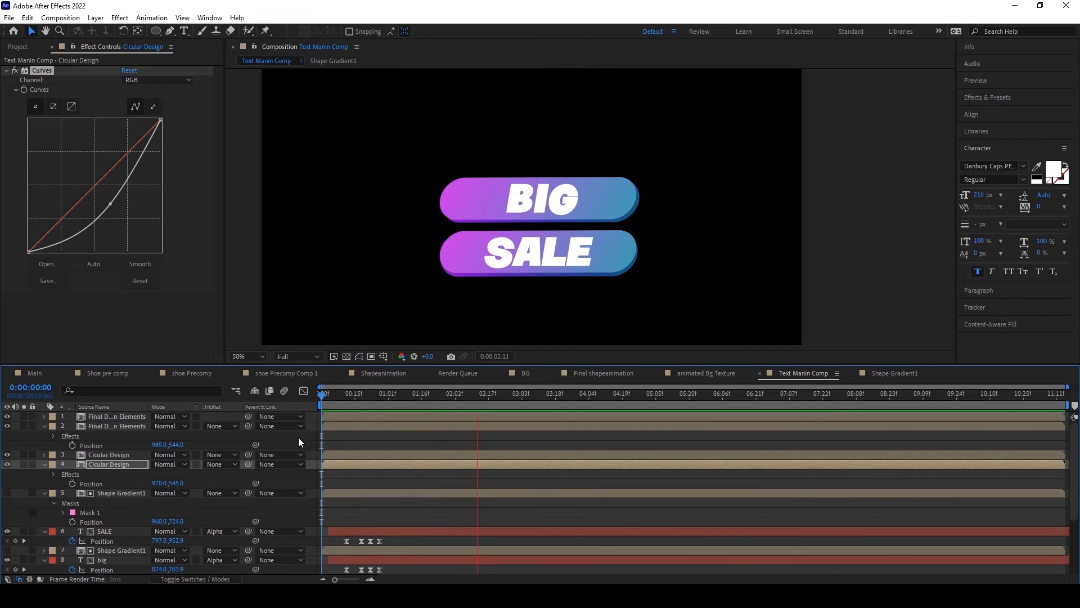
drag(328, 395, 413, 410)
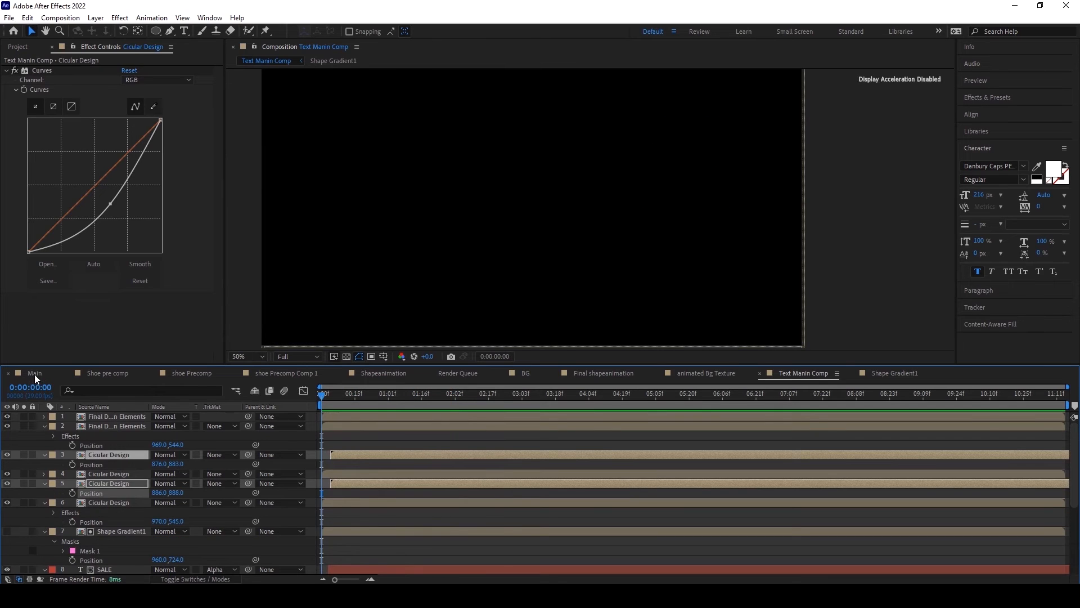
Step: Add Text Manin Comp as the top layer of the Main composition, starting near 1 second at 96% scale, and position it over the shoe's lower part
click(35, 373)
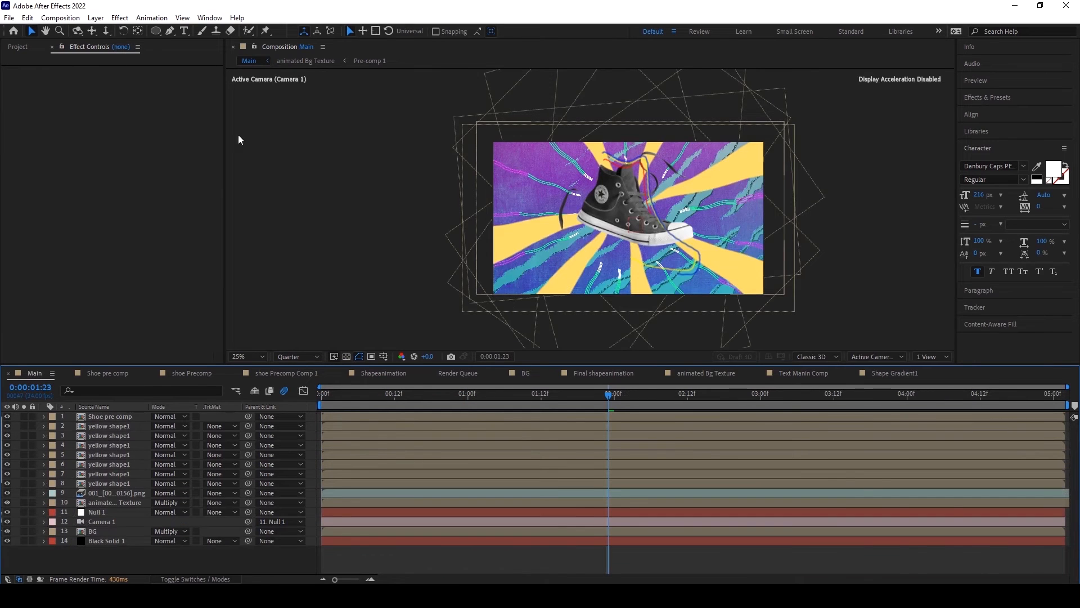
click(18, 47)
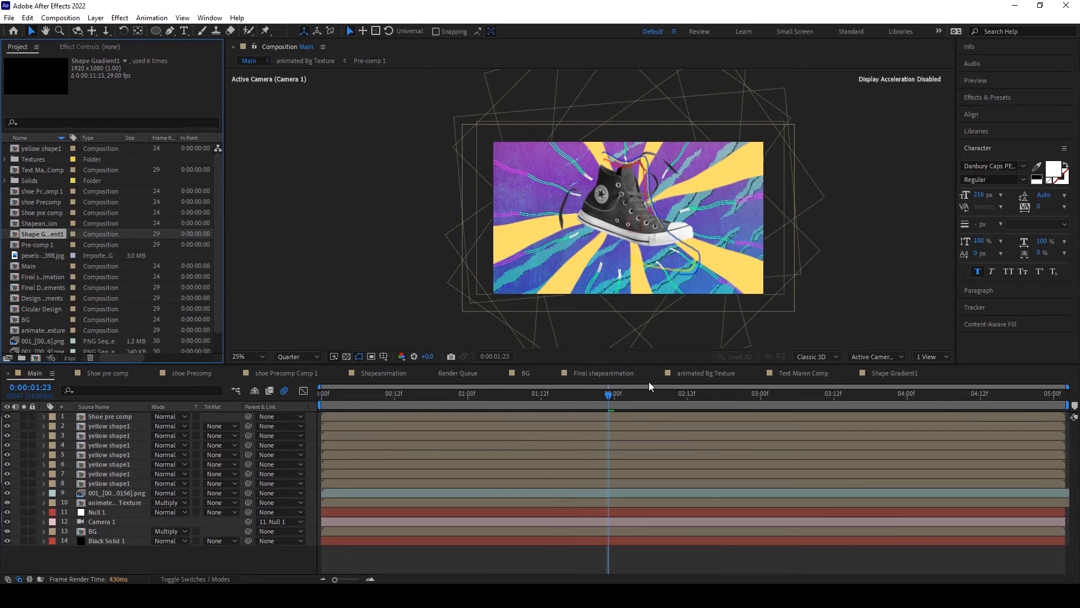
click(34, 121)
text(Text)
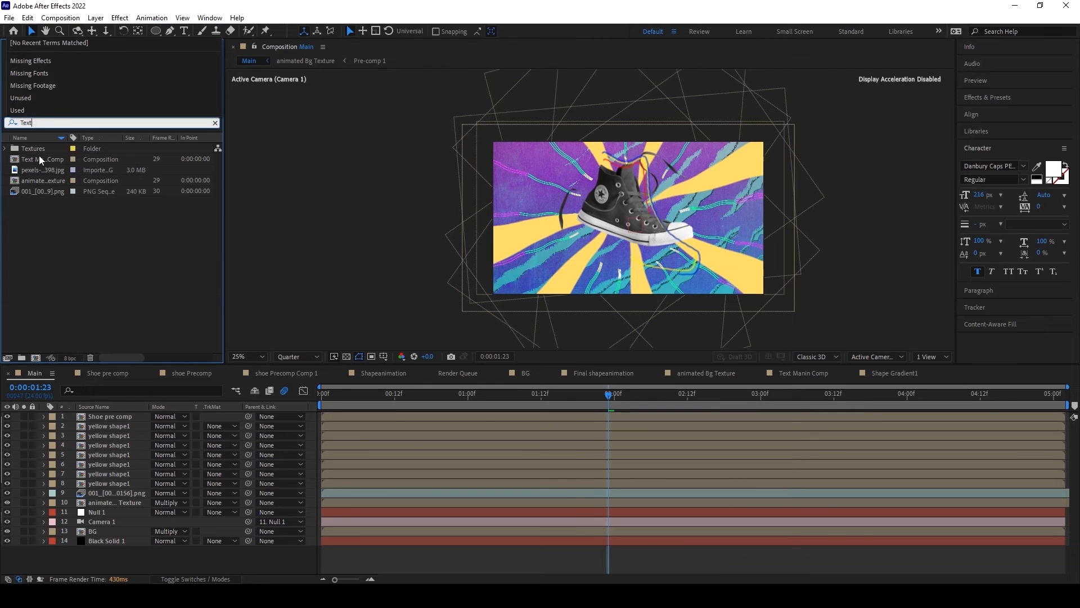
click(40, 159)
drag(40, 160, 586, 201)
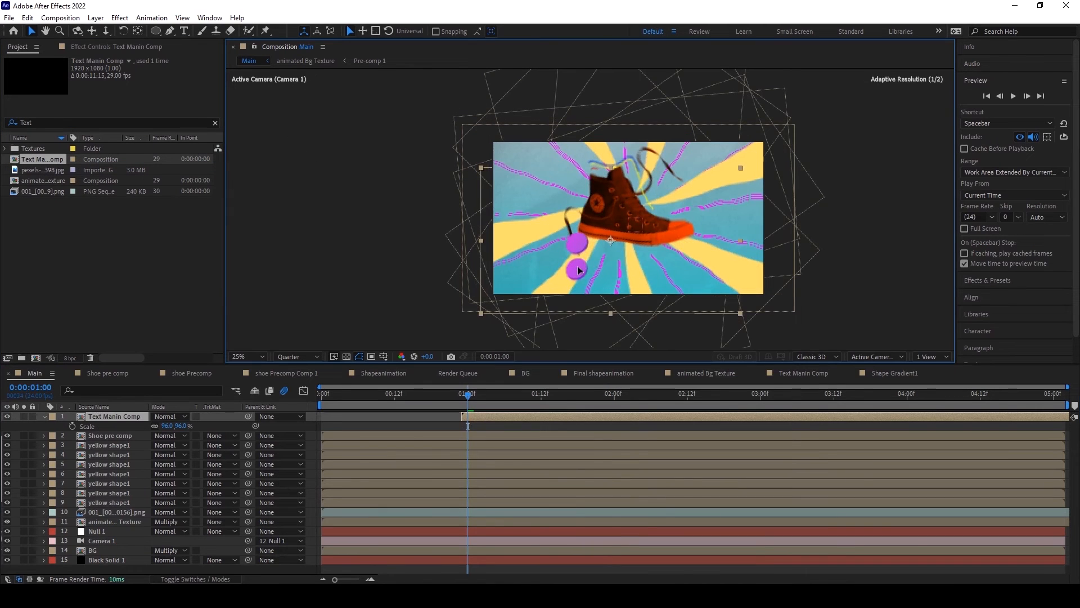
drag(577, 267, 581, 263)
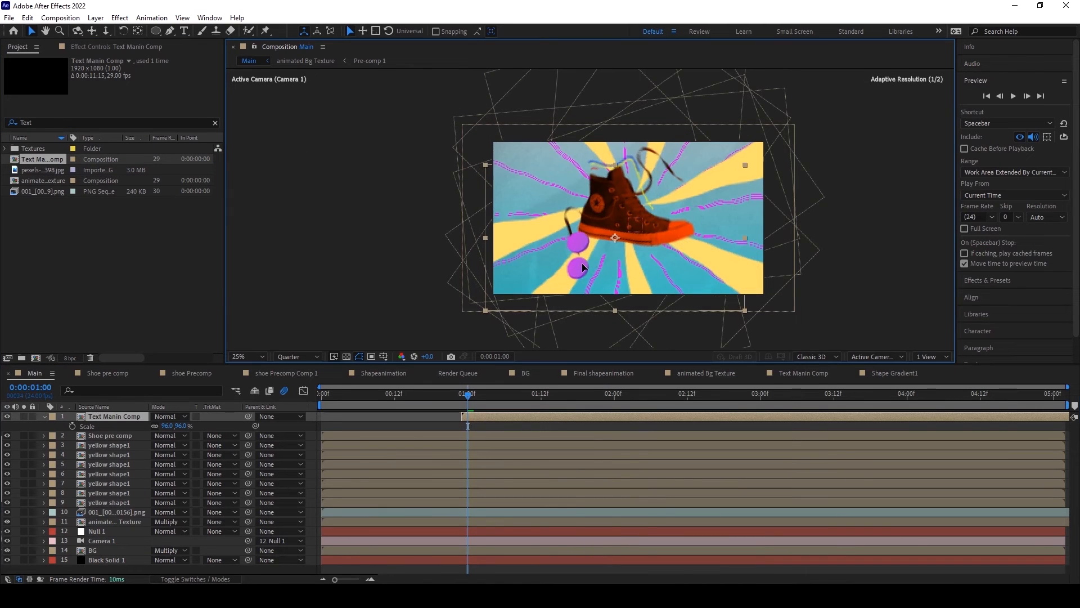
Step: Preview the Main composition from the start and scrub through the title animation
click(325, 401)
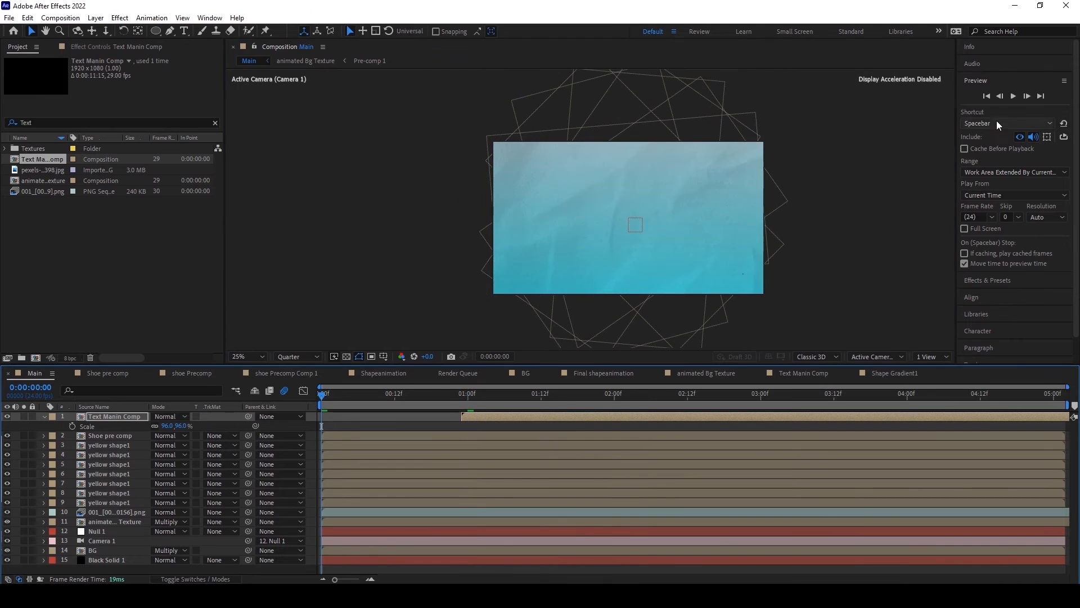
click(1013, 96)
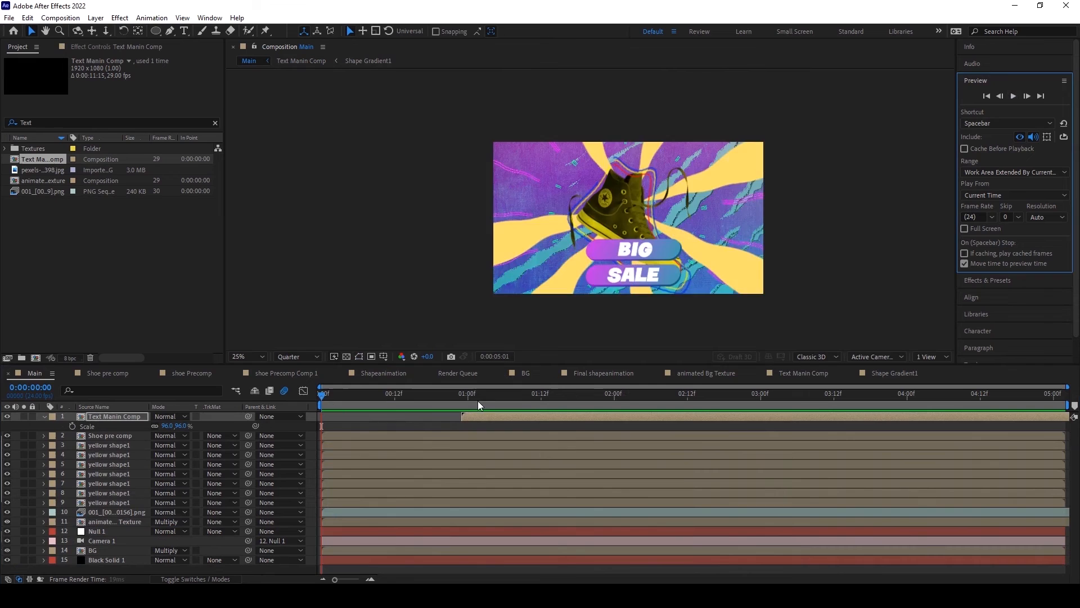
click(498, 398)
drag(510, 403, 695, 410)
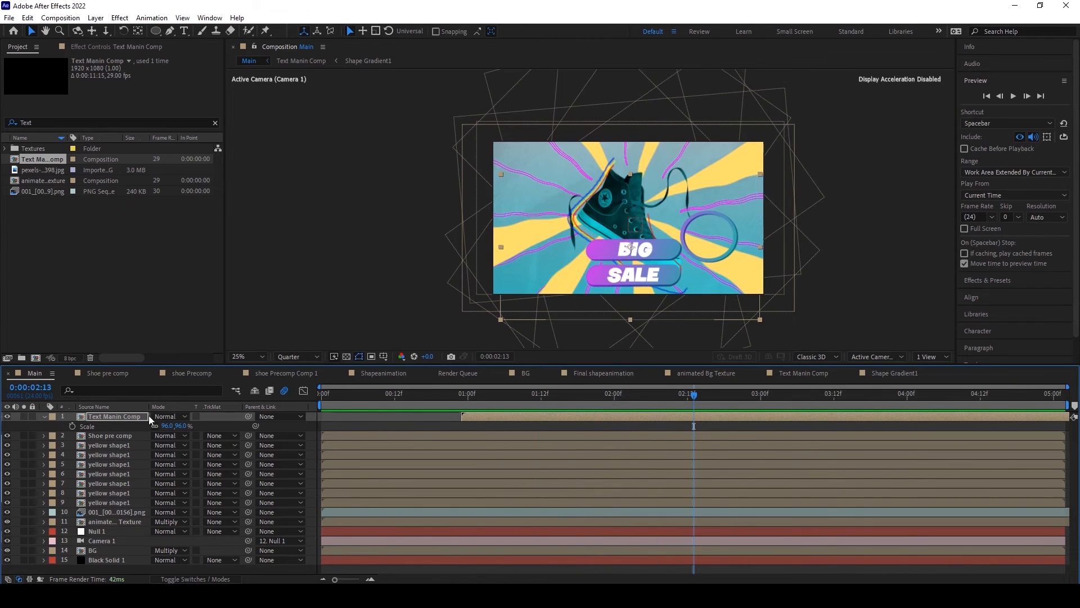
Step: Apply a Curves effect to Text Manin Comp in Main and pull the RGB curve's midpoint slightly down to darken it
click(109, 420)
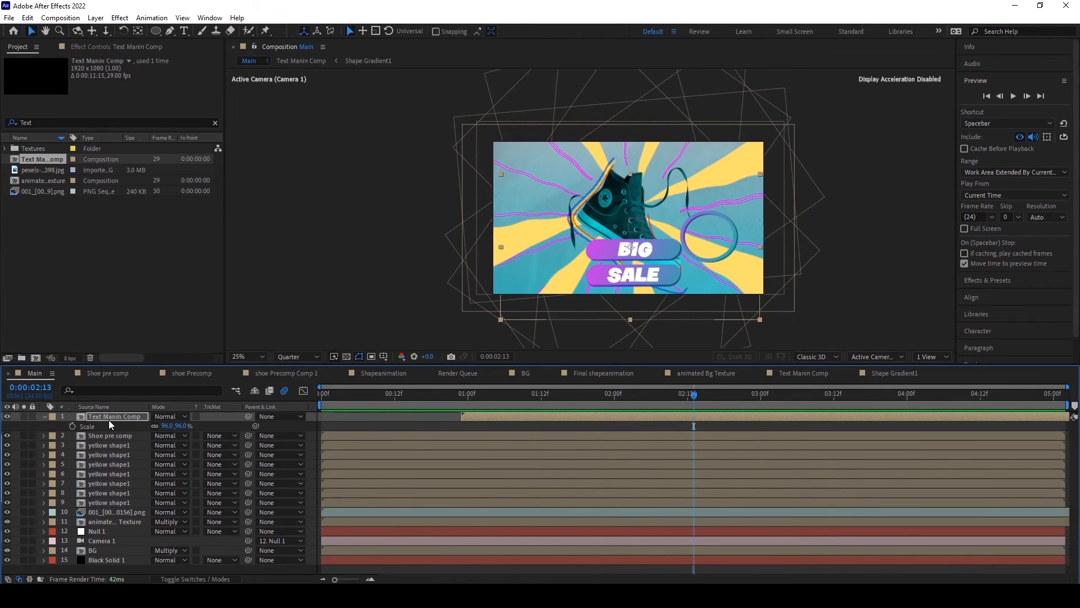
click(116, 19)
mouse_move(155, 146)
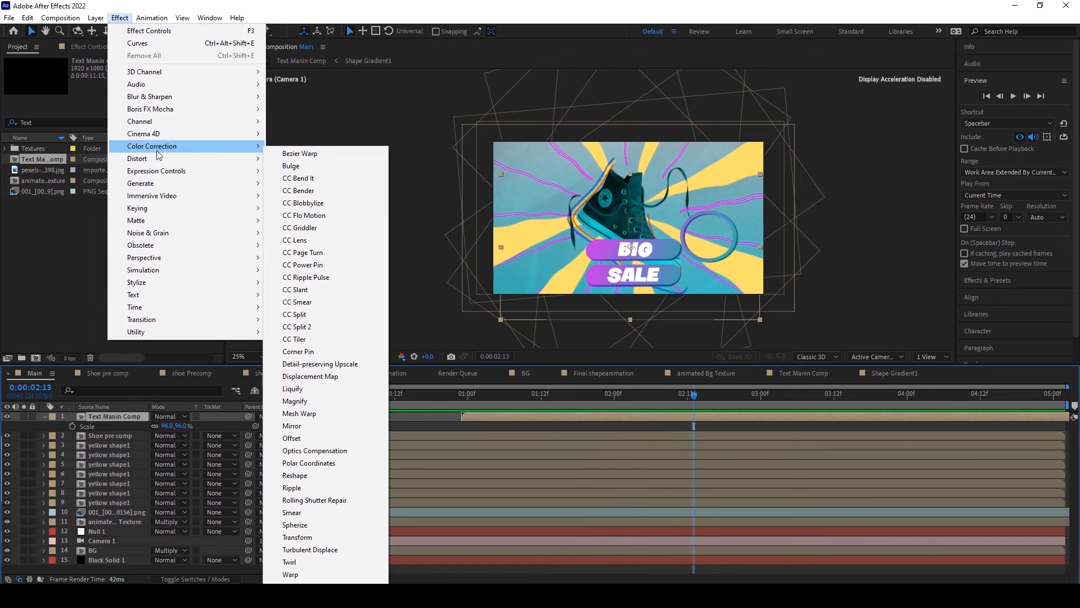
click(294, 369)
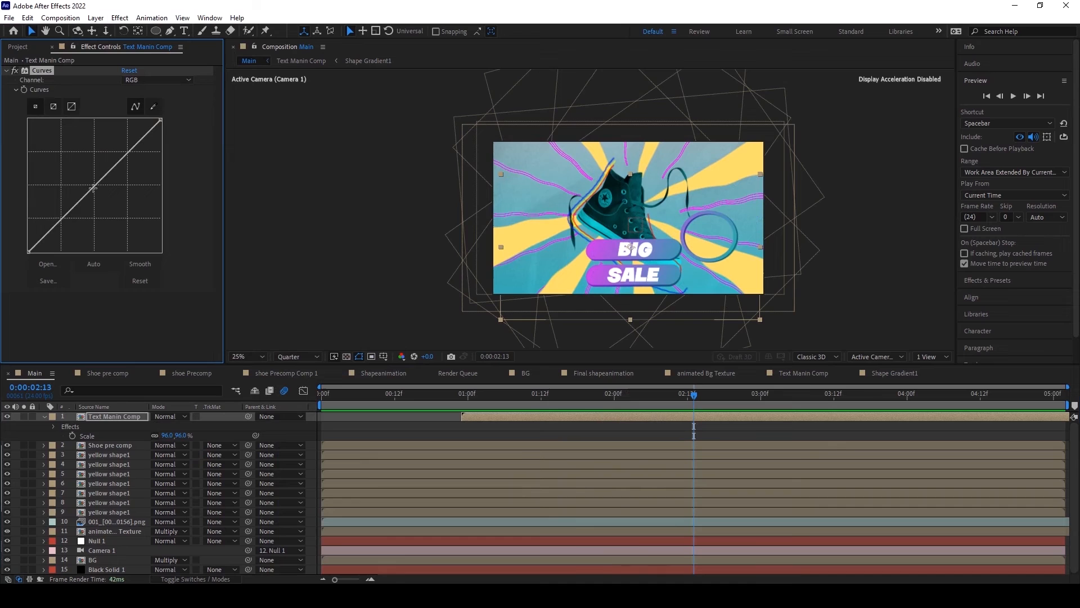
drag(94, 187, 99, 195)
scroll(569, 290, up, 2)
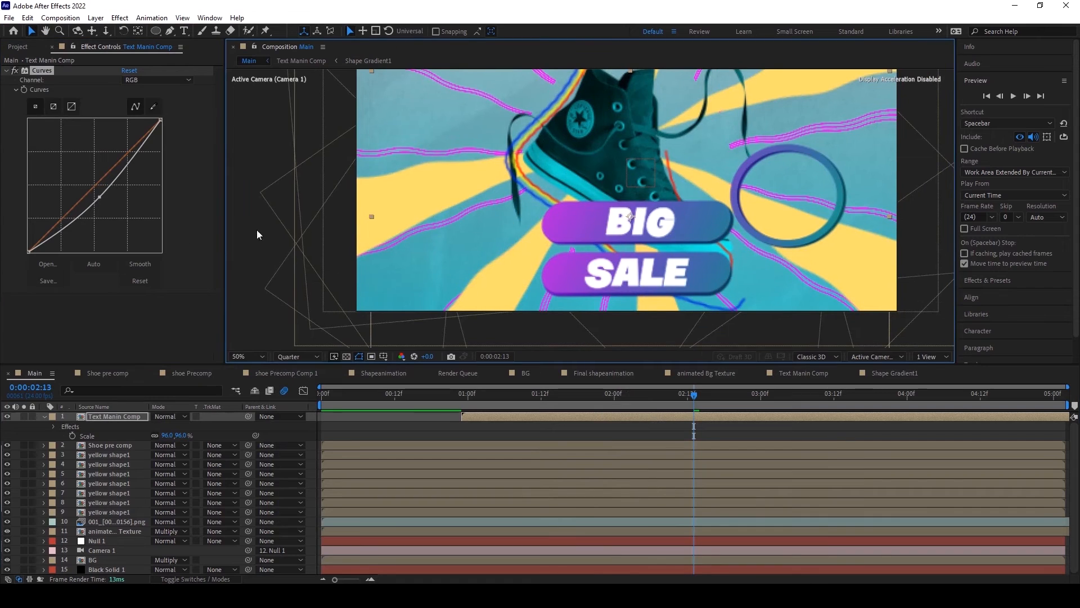
drag(101, 199, 100, 197)
scroll(541, 291, down, 2)
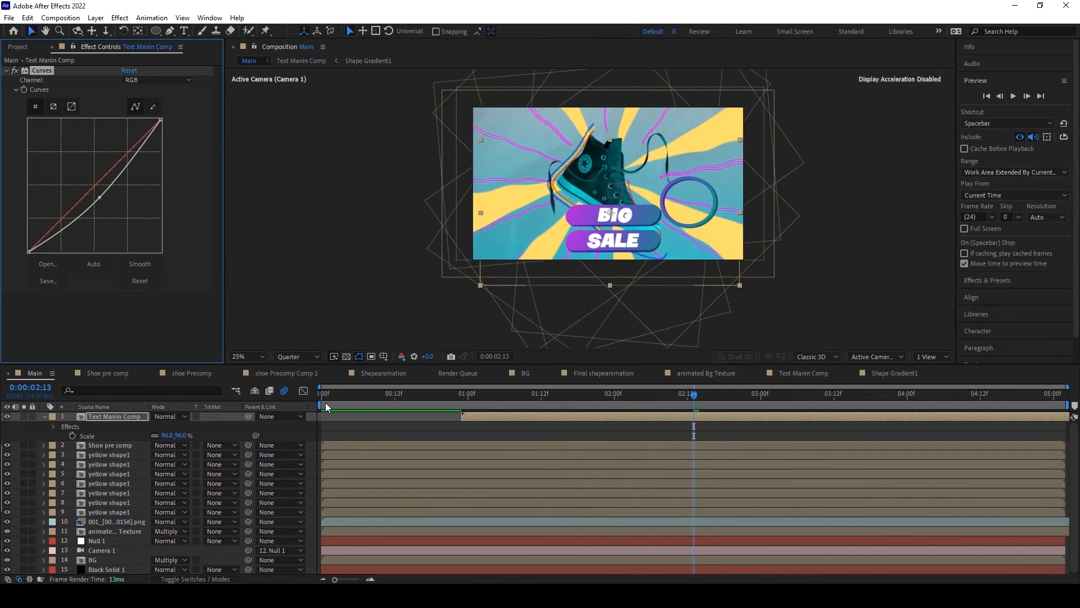
Step: Play the Main composition from the first frame to check the darkened titles
click(322, 396)
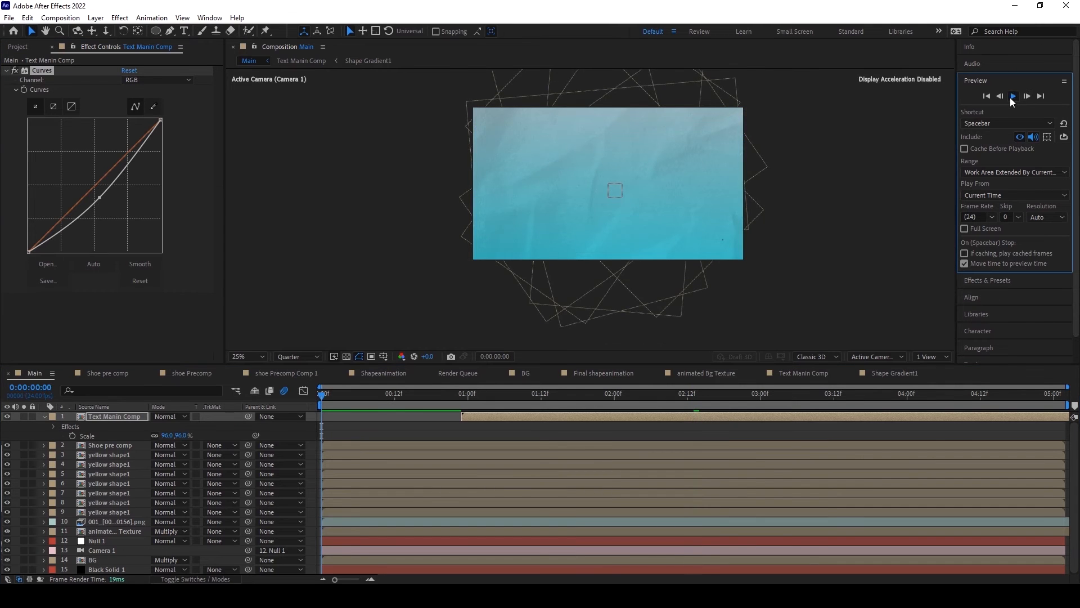
click(1012, 97)
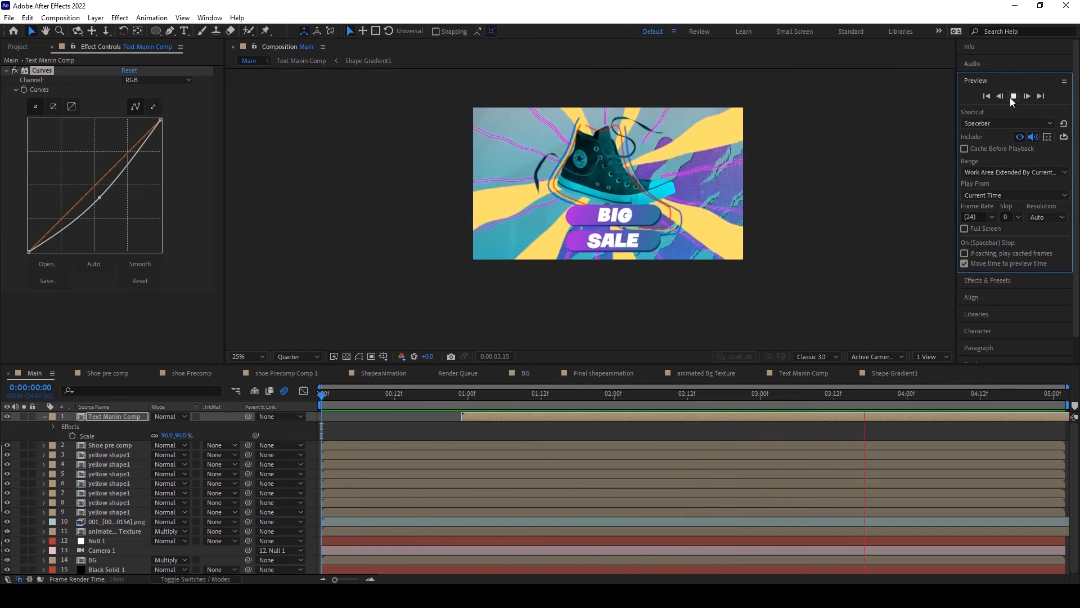
click(1013, 96)
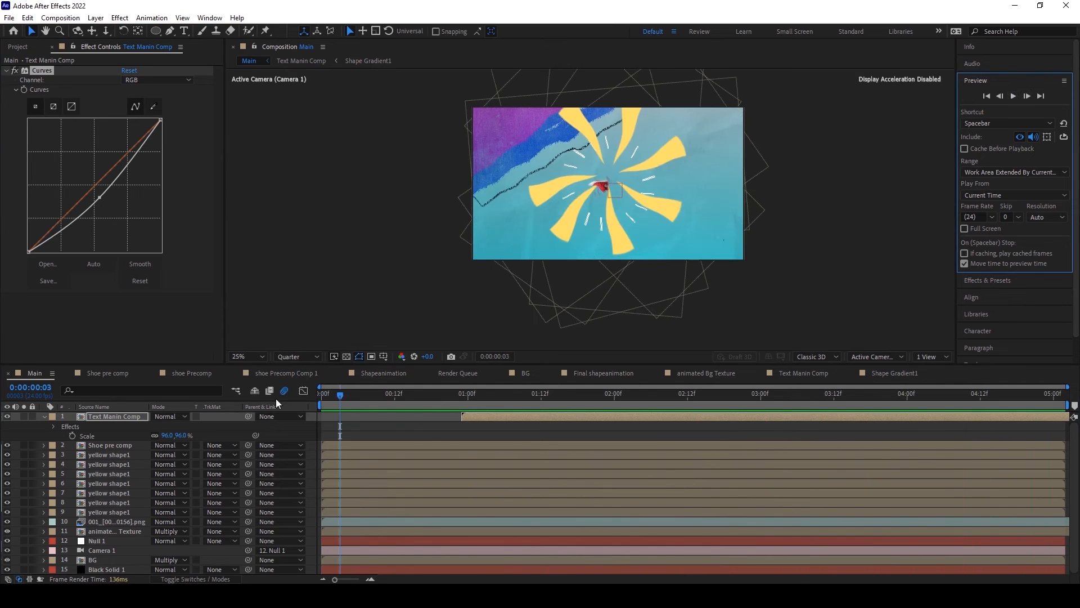
Step: Scale the Text Manin Comp layer to 83% and move it slightly lower in the frame
click(656, 396)
drag(168, 440, 161, 441)
drag(619, 239, 618, 249)
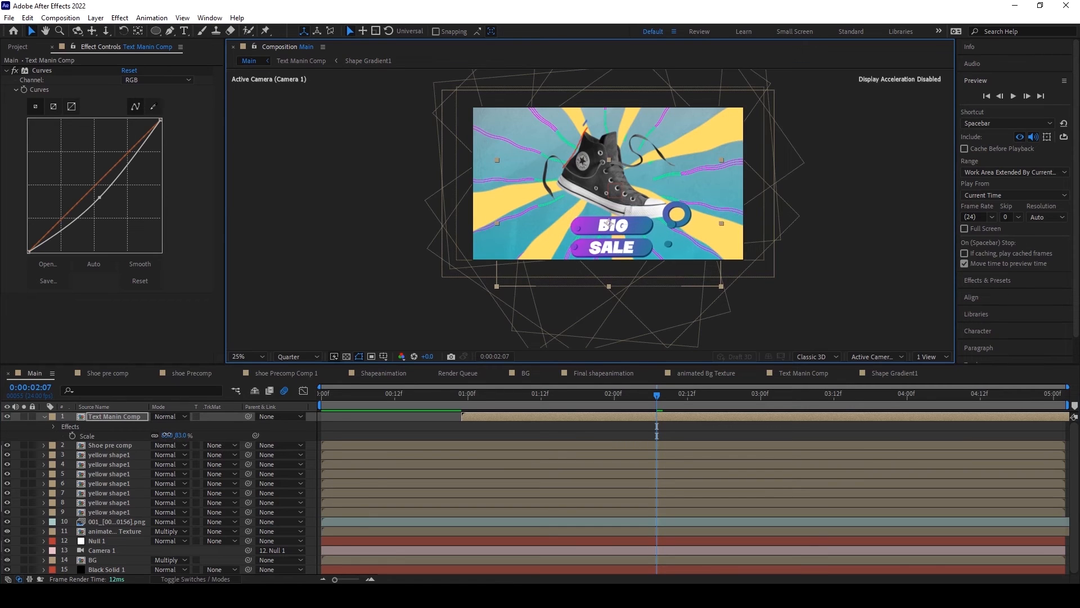
Step: Scrub and play the Main composition to check the smaller, repositioned titles
drag(521, 400, 565, 403)
click(1013, 96)
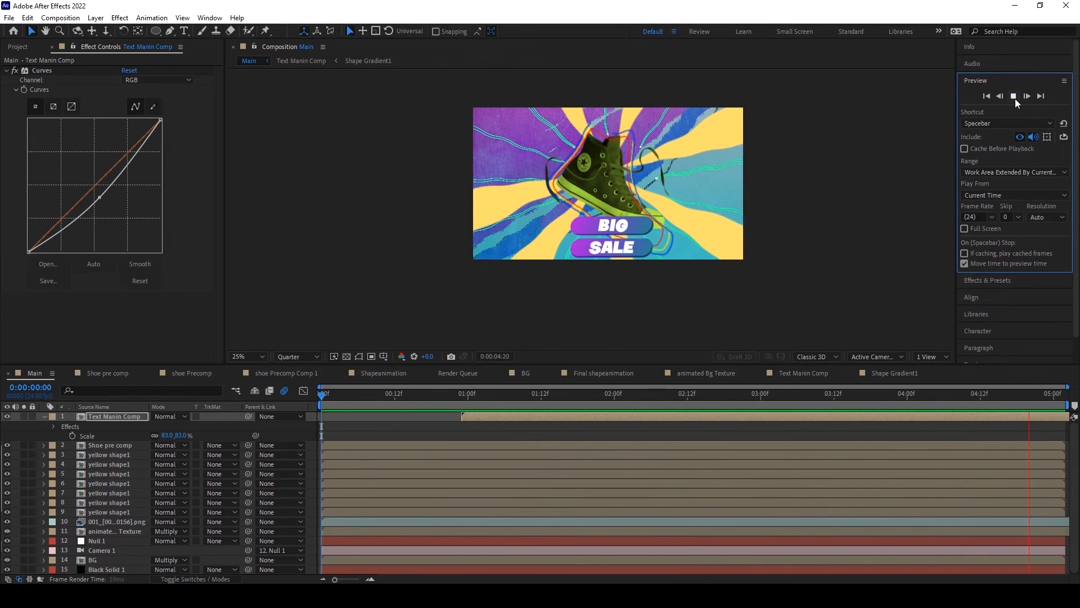
click(1016, 99)
scroll(636, 242, up, 2)
scroll(636, 243, down, 2)
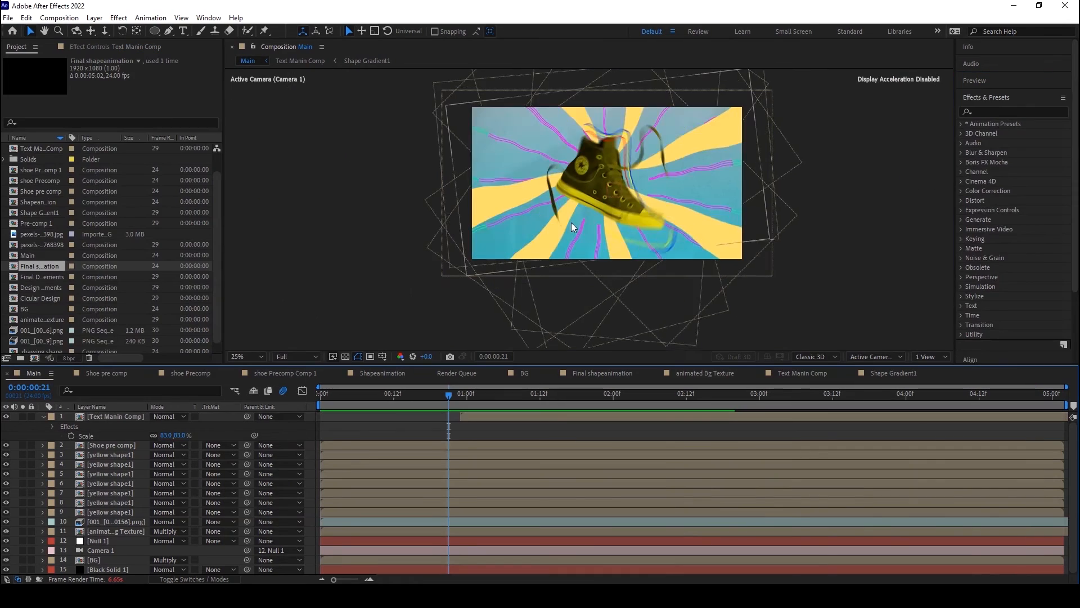
scroll(571, 223, down, 2)
scroll(571, 223, up, 4)
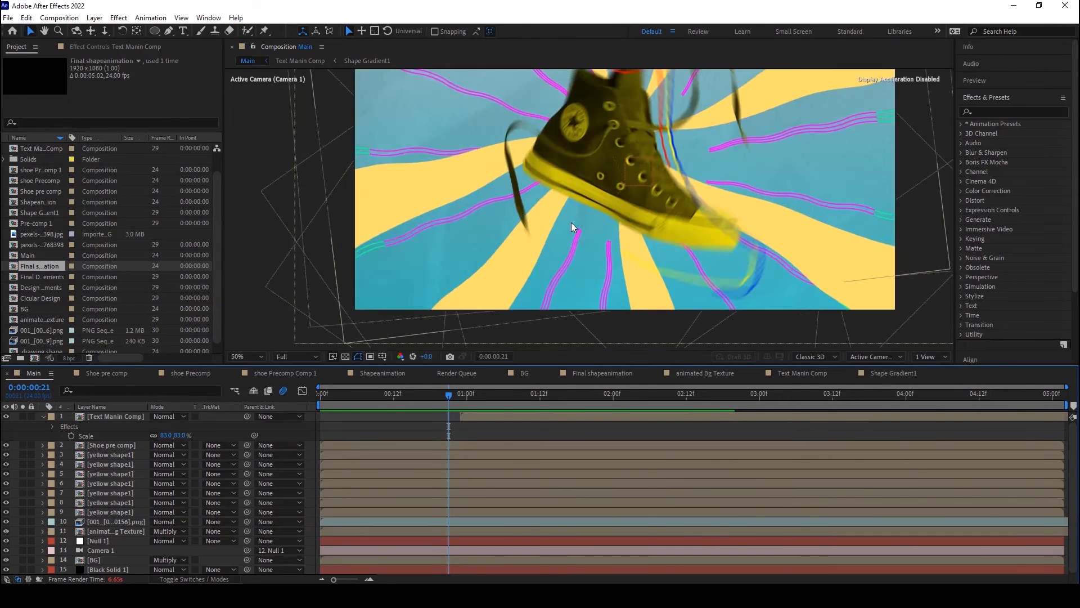
scroll(572, 227, down, 1)
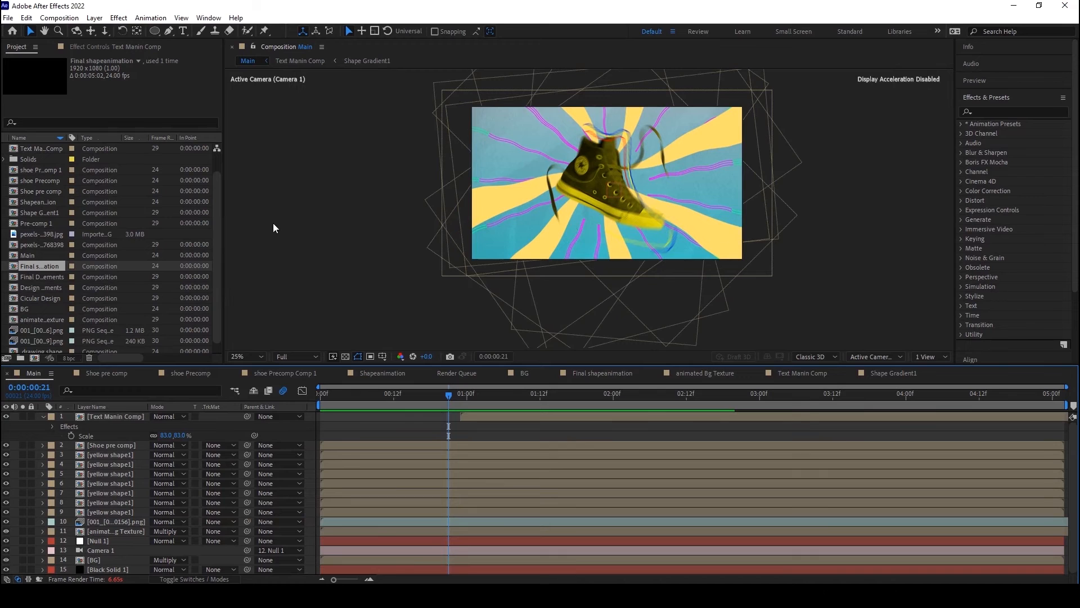
Step: Add pexels-milo-textures-2768398.jpg as the top layer of the Main composition and fit it to the comp
click(43, 235)
drag(43, 234, 585, 207)
scroll(585, 207, down, 2)
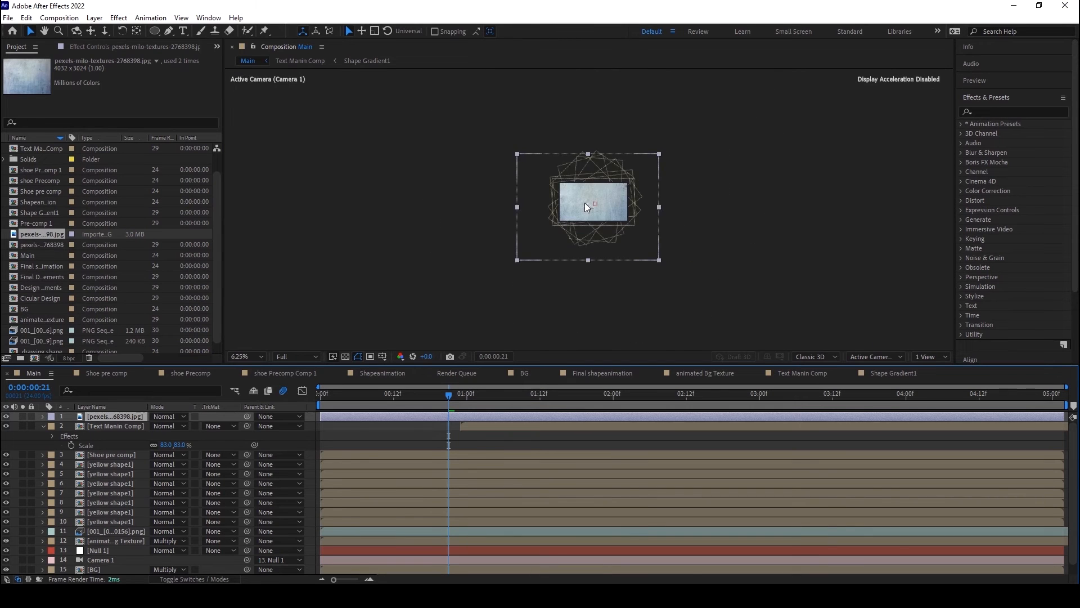
scroll(585, 207, up, 2)
right_click(590, 152)
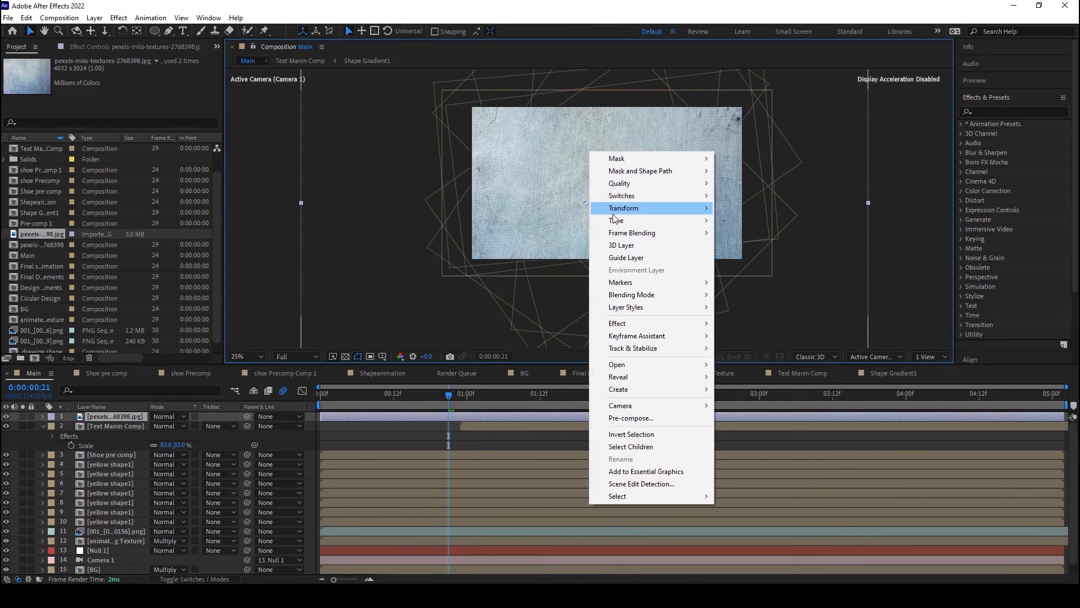
mouse_move(626, 214)
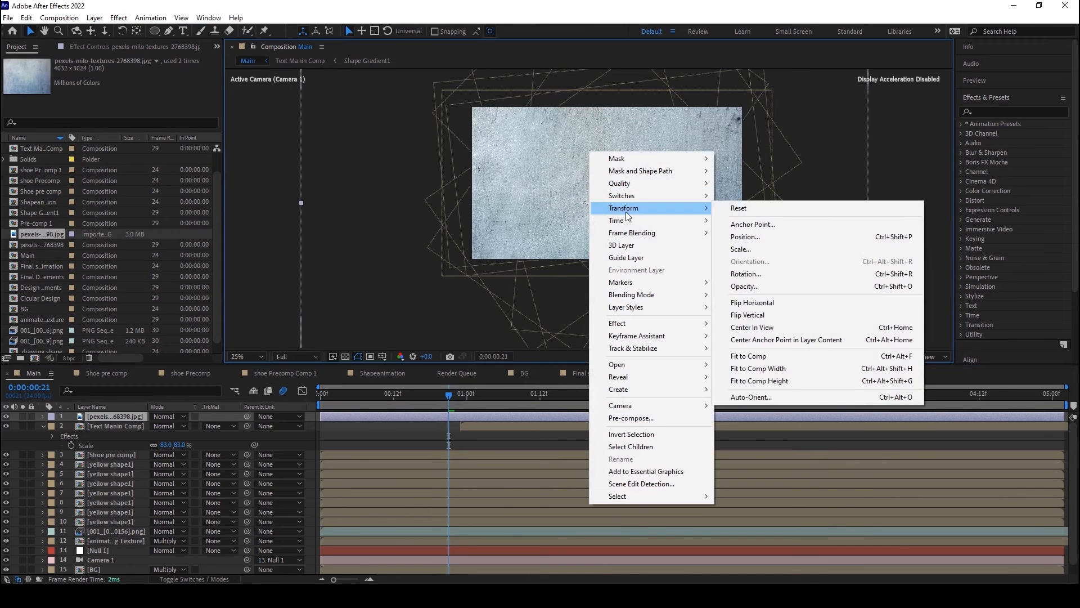
click(763, 356)
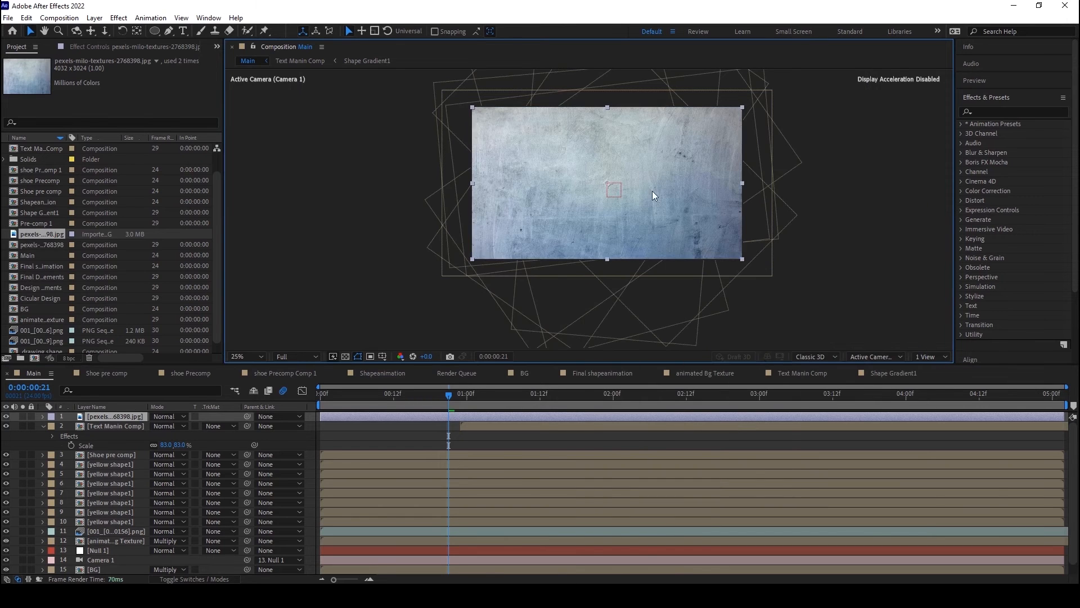
Step: Scale the texture image layer up proportionally to 60.6, 45.5% so it extends past the frame
scroll(613, 182, down, 2)
scroll(613, 183, up, 2)
key(s)
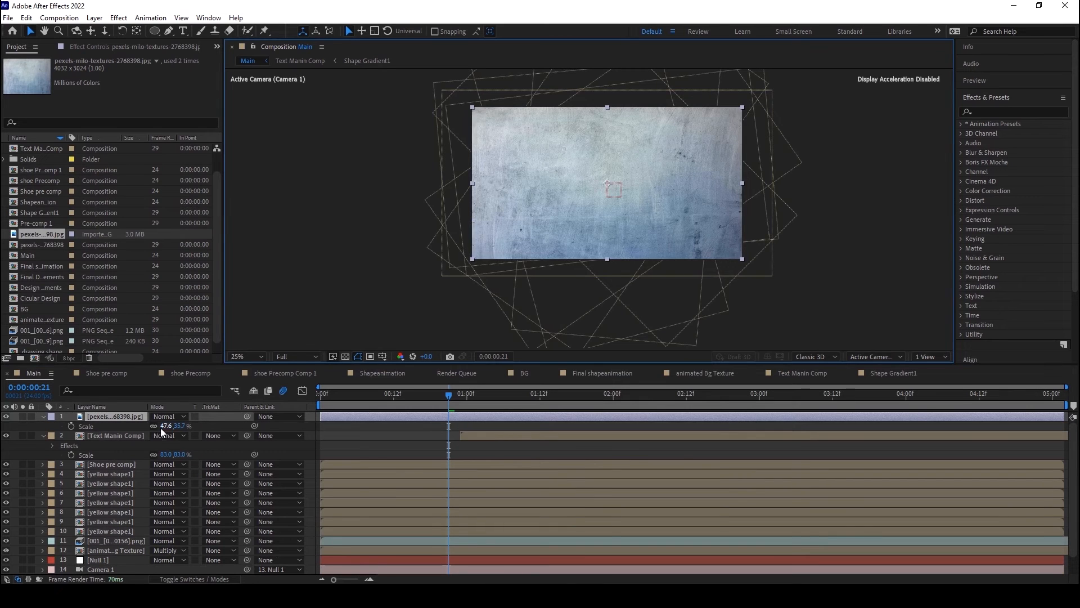
drag(164, 426, 167, 426)
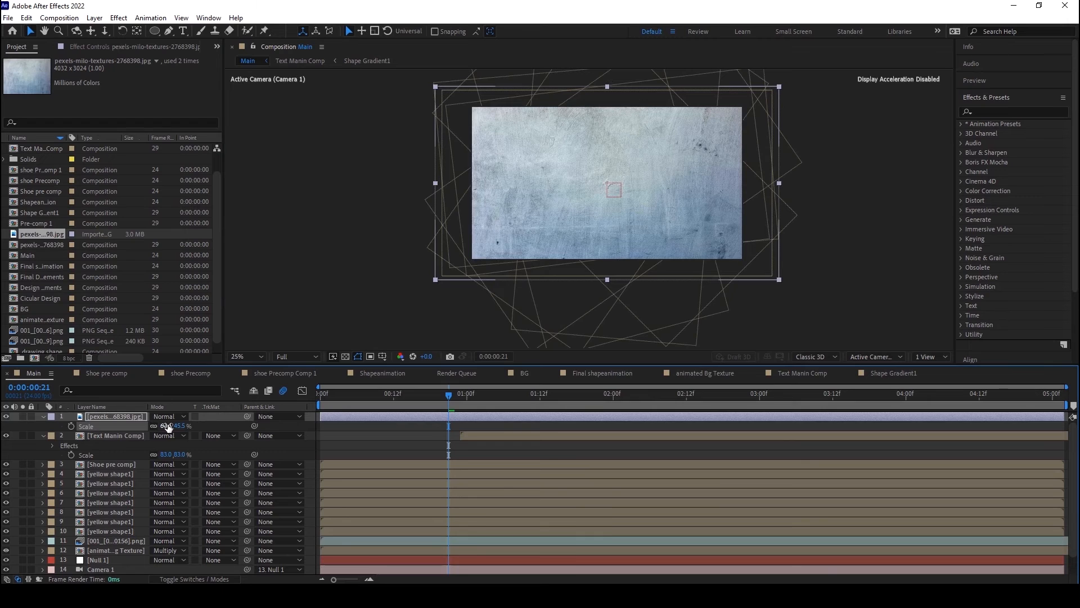
Step: Find the Offset effect and apply it to the texture image layer
click(1001, 112)
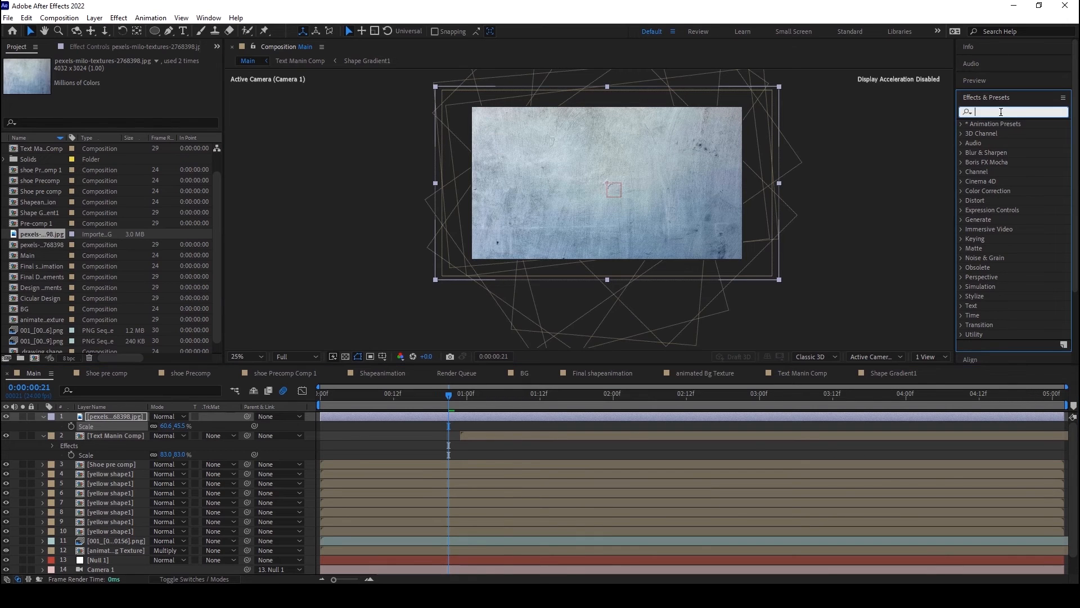
text(off)
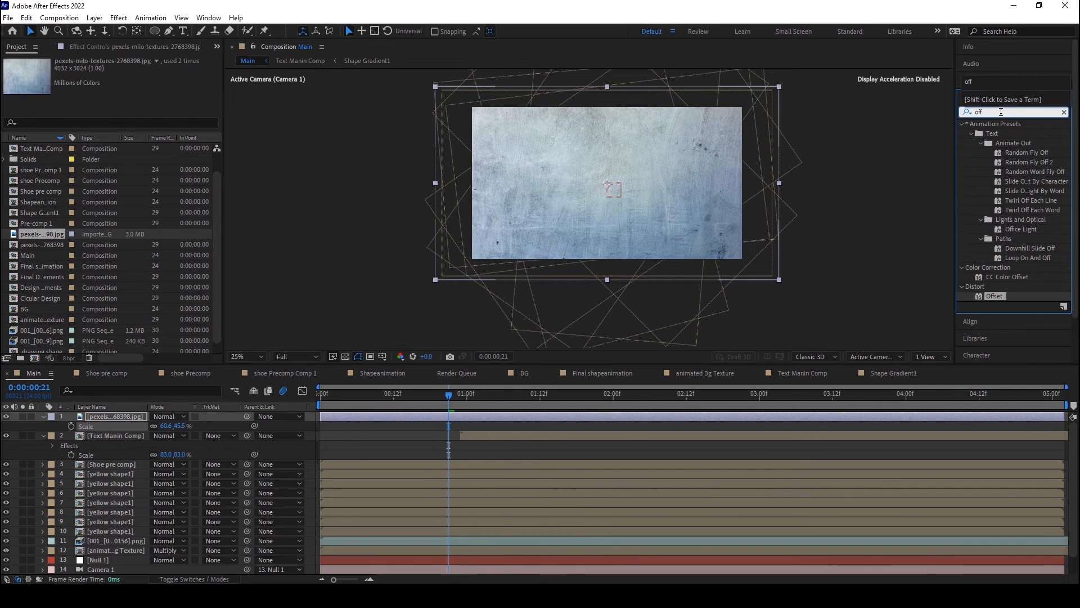
click(996, 297)
drag(996, 298, 112, 426)
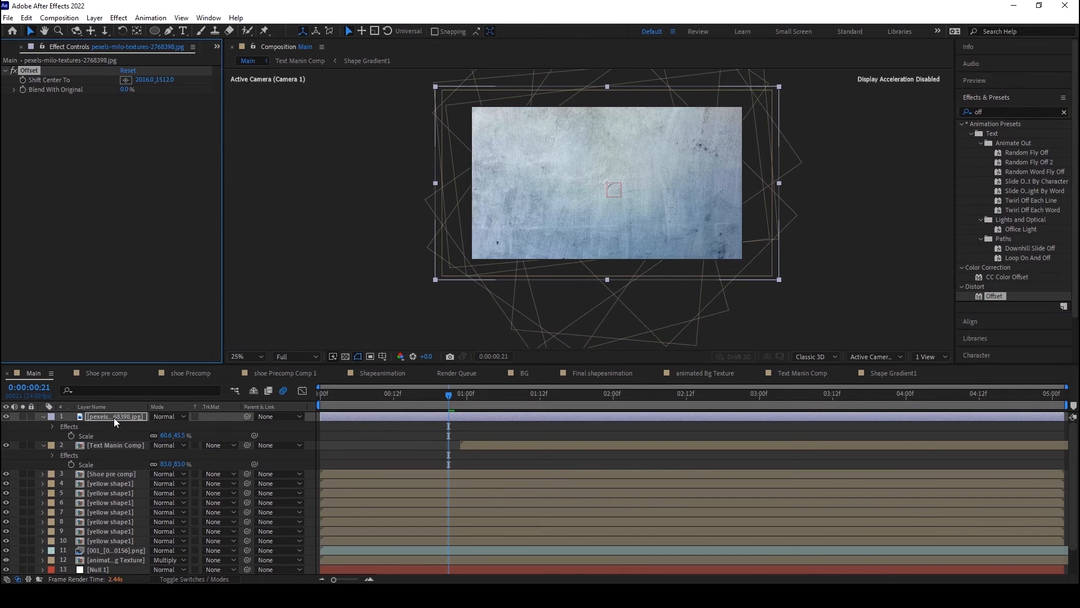
Step: Set the texture's Offset to Shift Center To 3091, 2453 and Blend With Original to 69%
scroll(585, 196, up, 2)
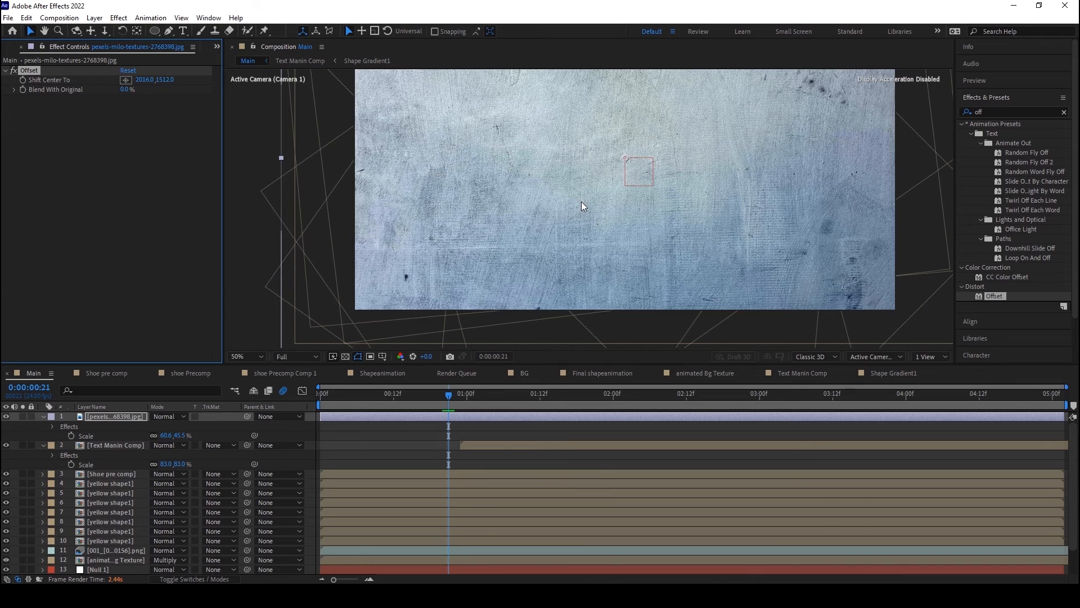
drag(143, 79, 738, 69)
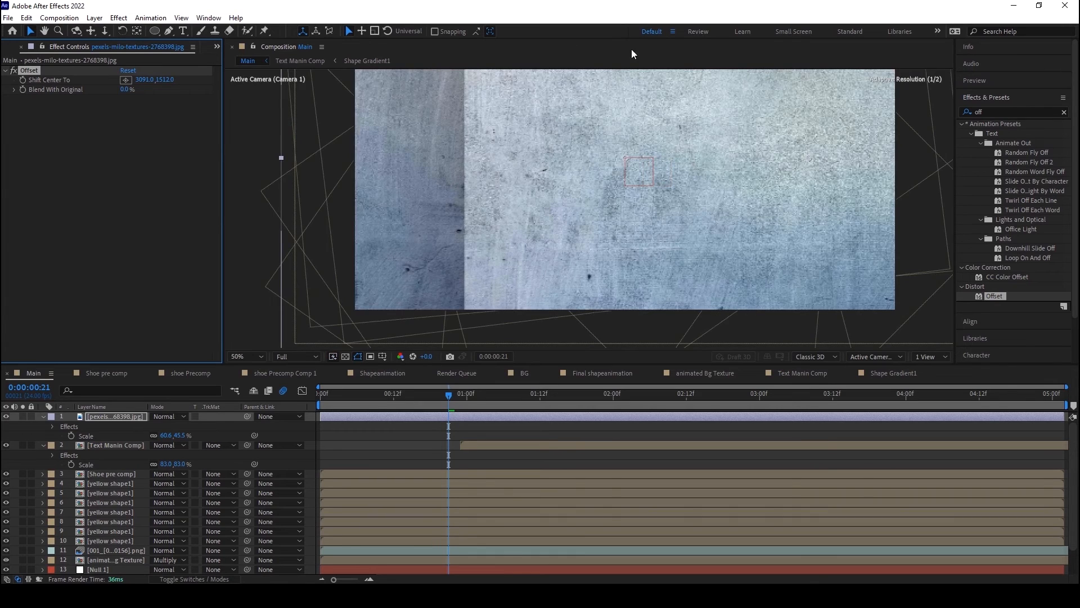
drag(159, 79, 656, 107)
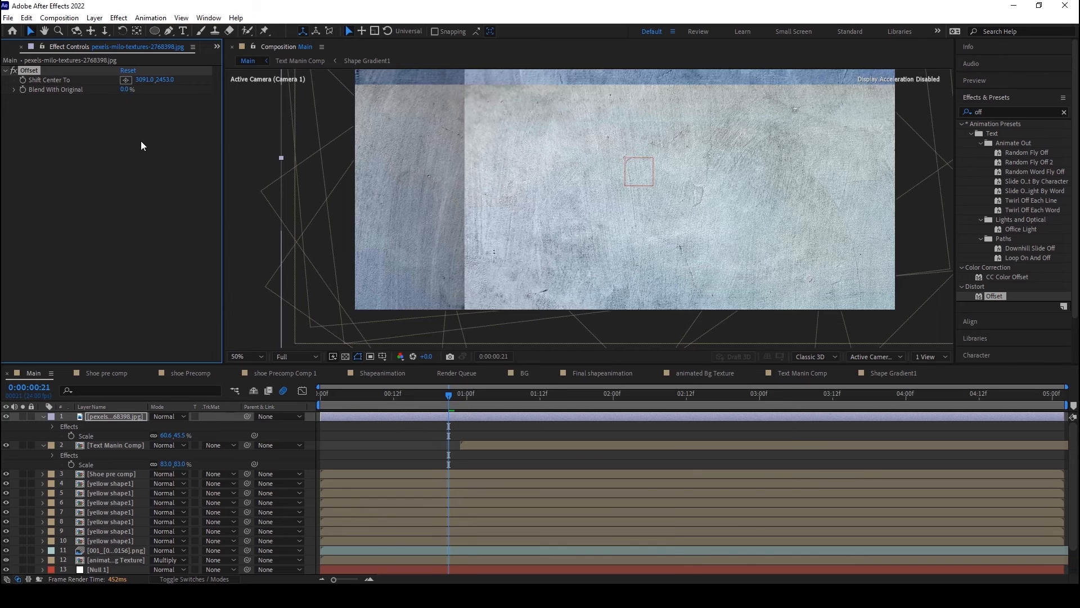
drag(125, 90, 195, 89)
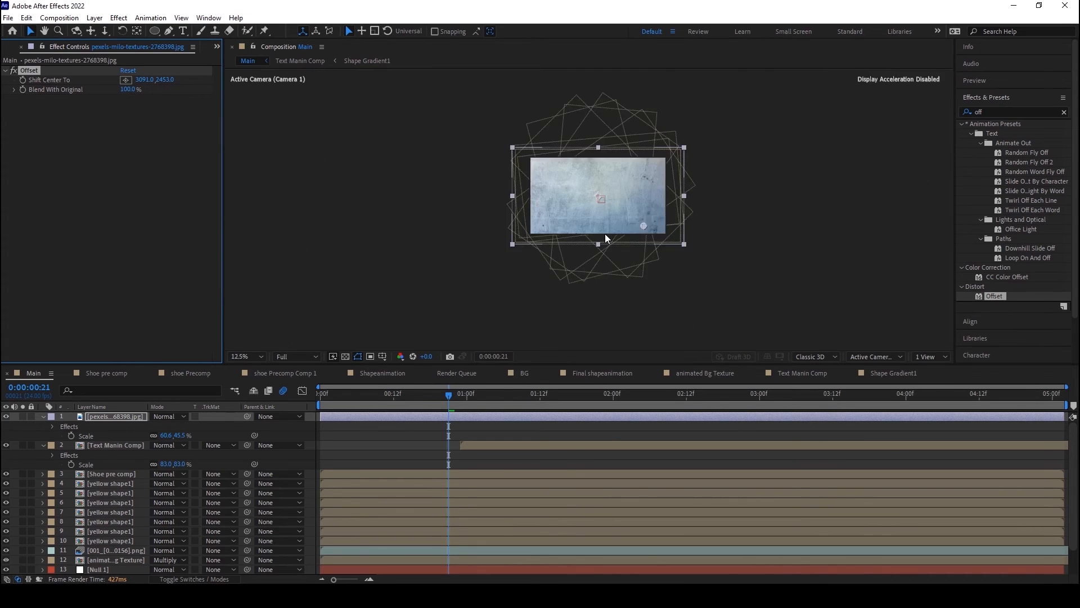
drag(133, 92, 117, 89)
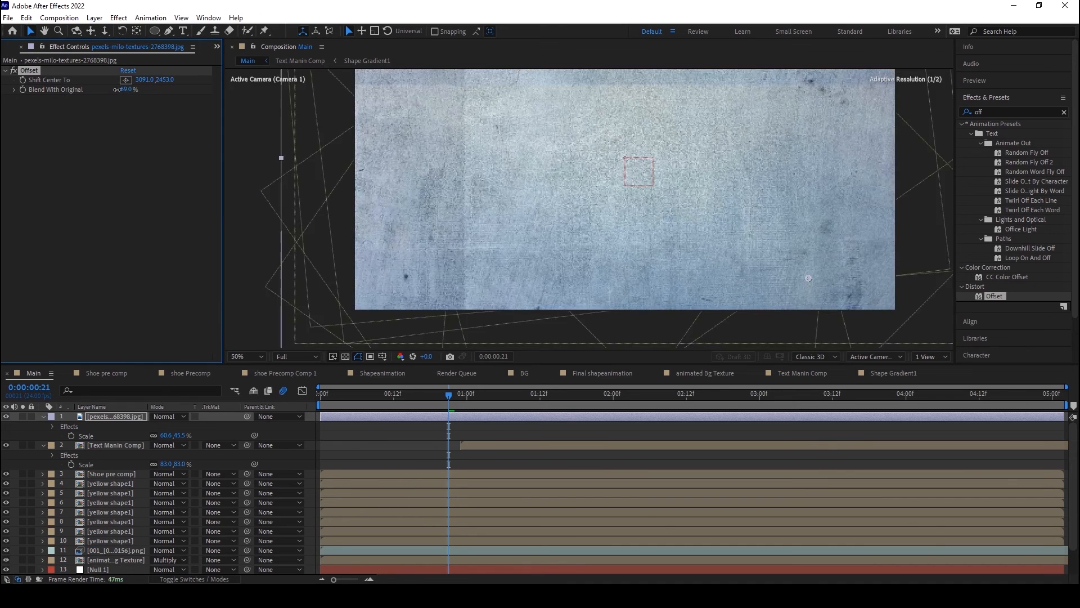
scroll(478, 259, down, 2)
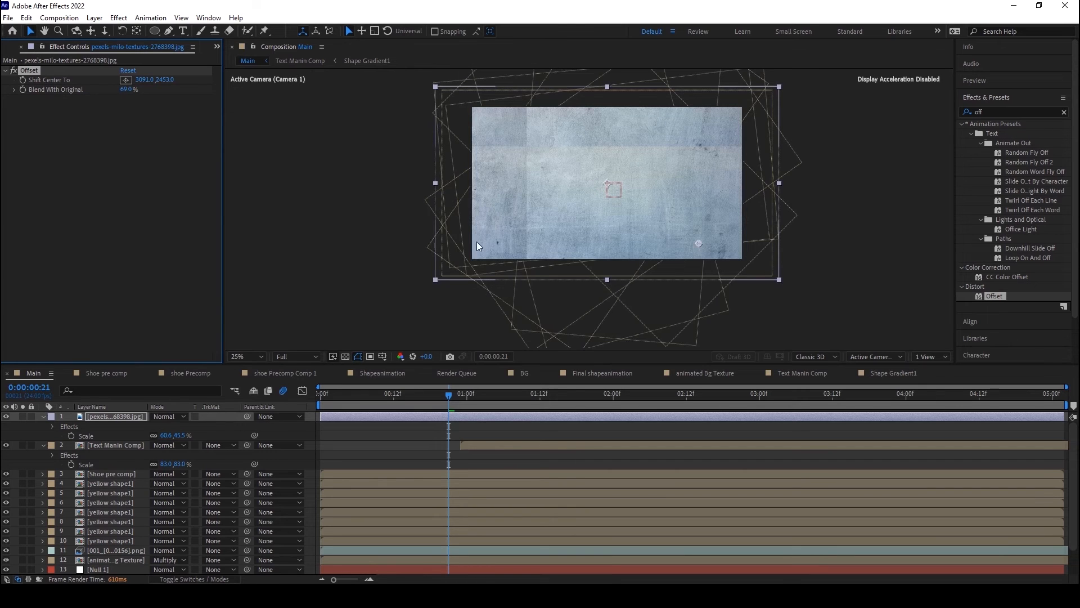
Step: Examine the offset texture up close and from afar for visible seams across the frame
scroll(689, 184, down, 1)
scroll(689, 183, up, 1)
scroll(632, 154, up, 1)
scroll(622, 168, down, 1)
drag(622, 167, 615, 192)
key(v)
scroll(616, 193, up, 1)
scroll(616, 192, down, 1)
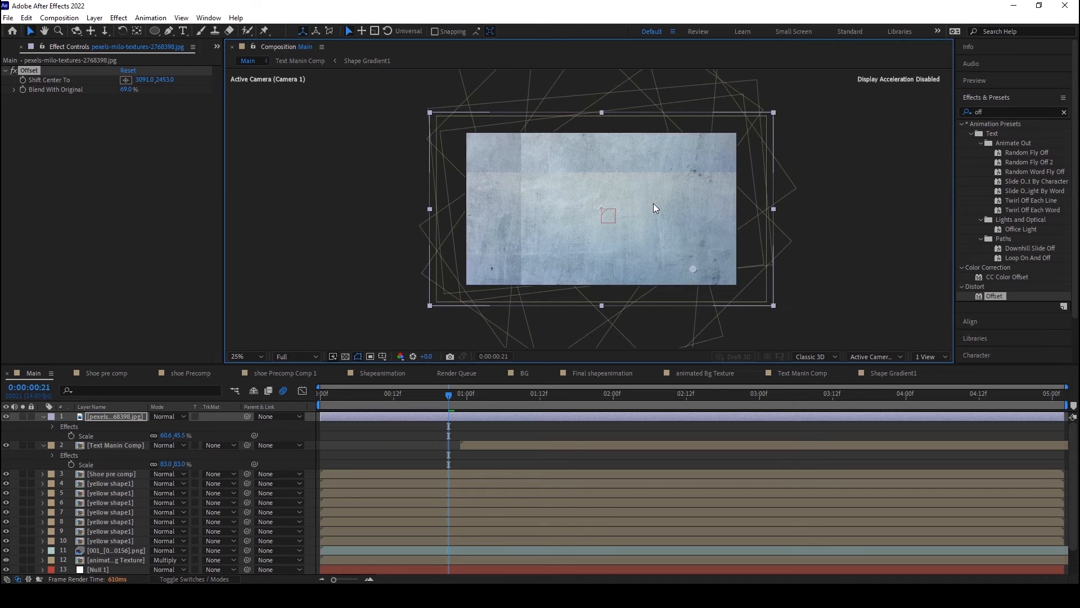
scroll(638, 197, down, 1)
scroll(638, 197, up, 1)
scroll(638, 197, down, 1)
scroll(638, 197, up, 1)
Step: Give the Offset effect's Shift Center To property the expression "r=random(20000); [r,r]"
alt+click(24, 79)
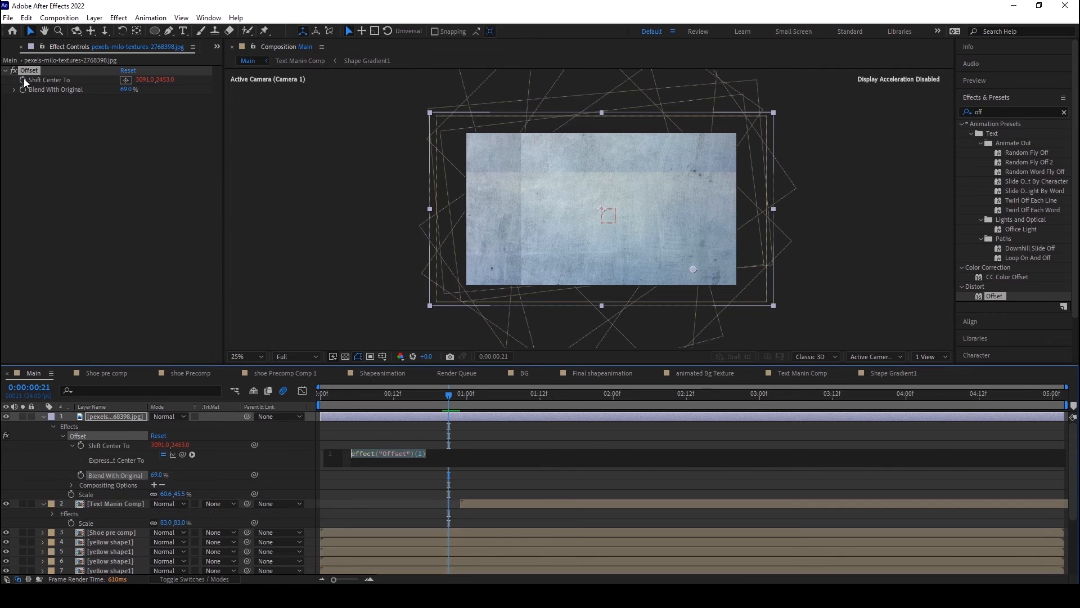
key(BackSpace)
text(r)
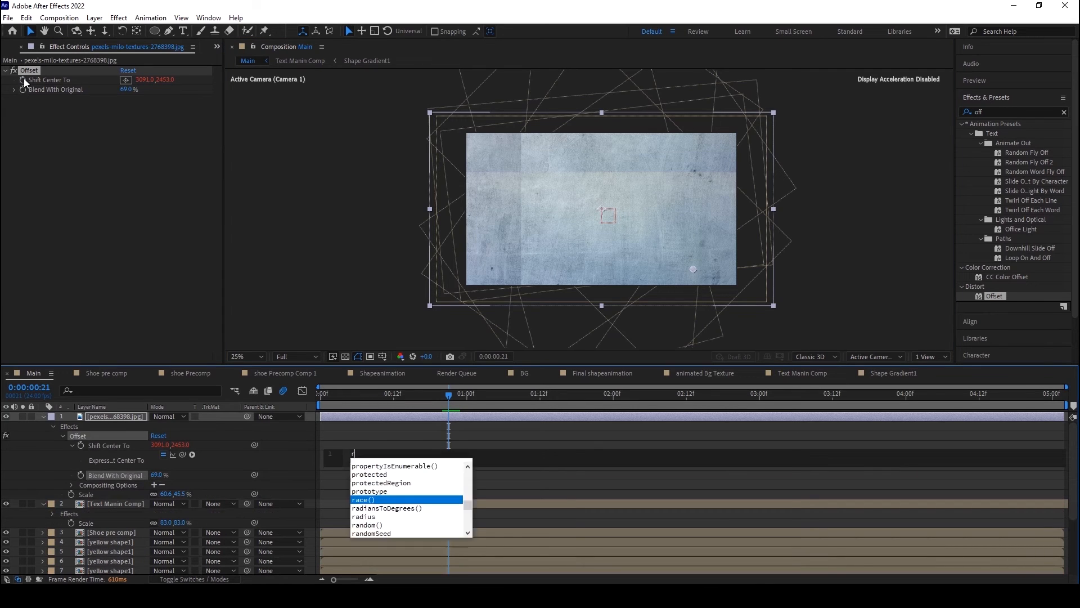
text(=)
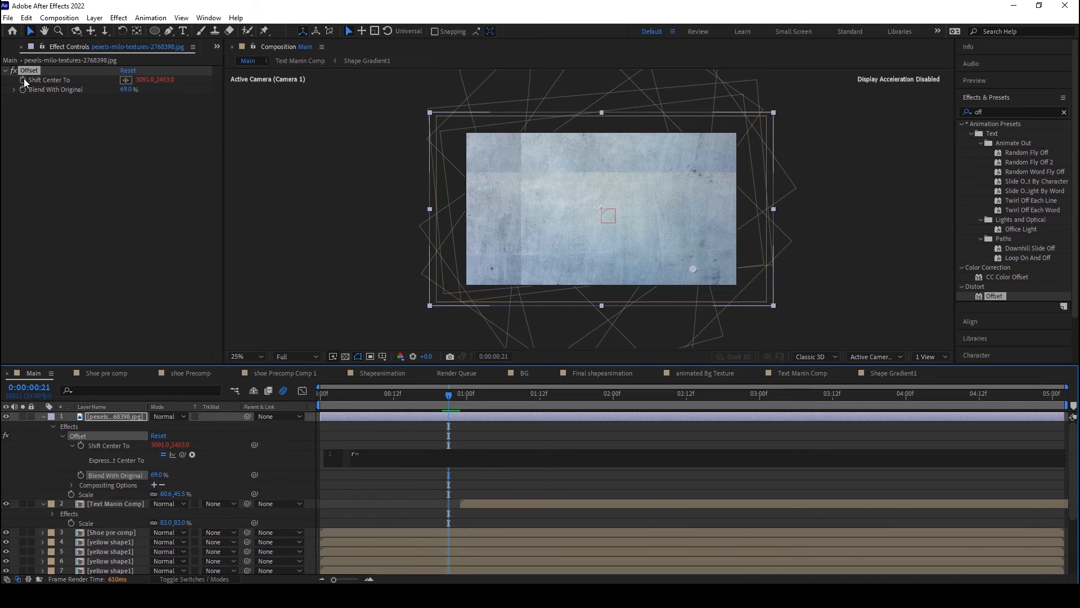
text(rand)
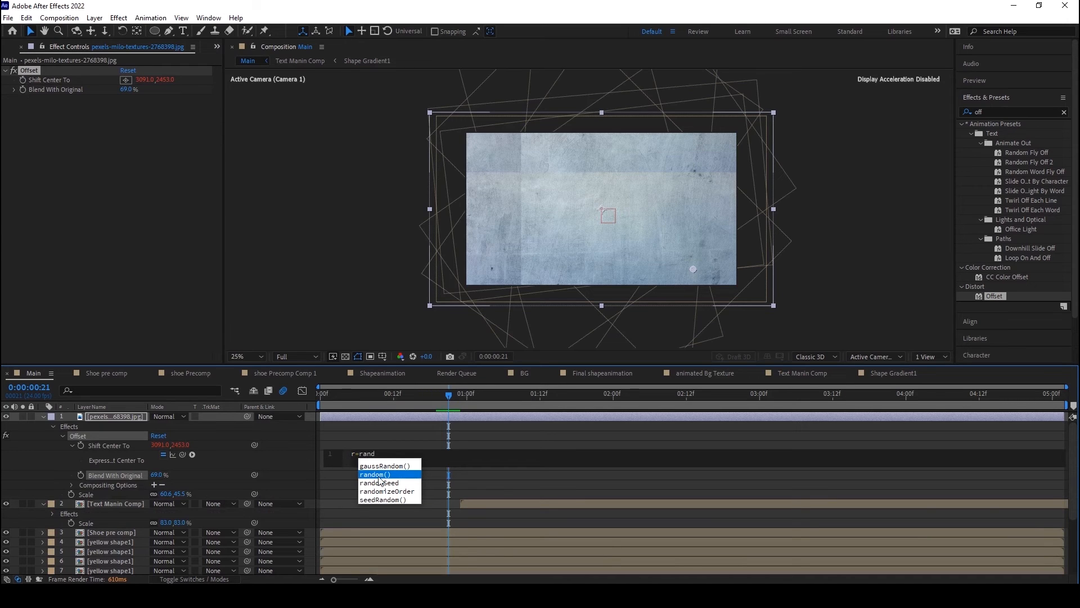
key(Return)
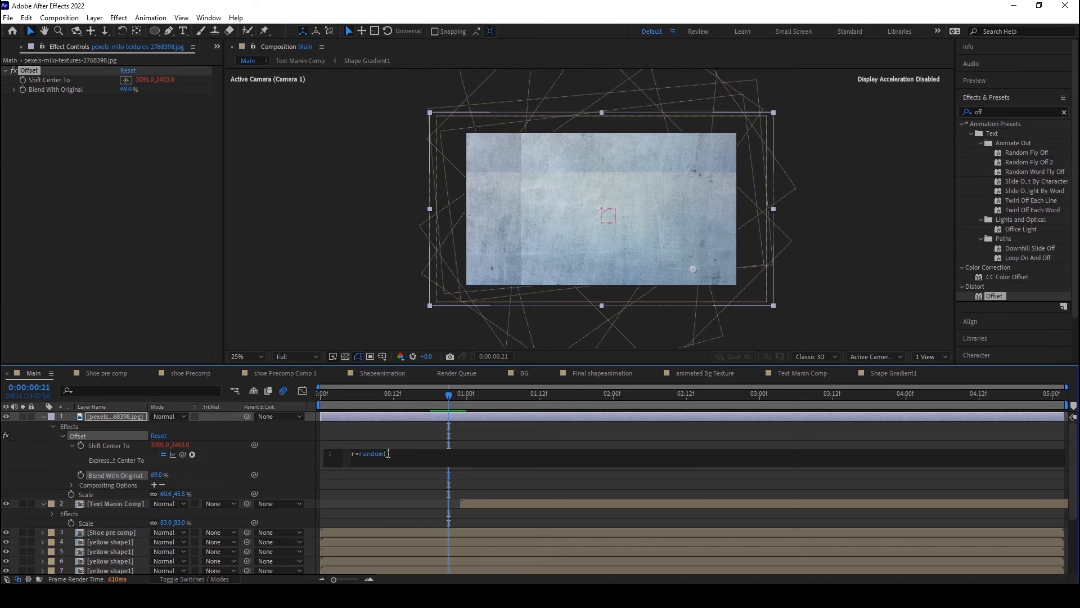
text(1000)
text(0)
text(r)
text(,)
text(r)
click(382, 429)
Step: Scrub and play the Main composition to check the randomly shifting texture
drag(326, 397, 418, 398)
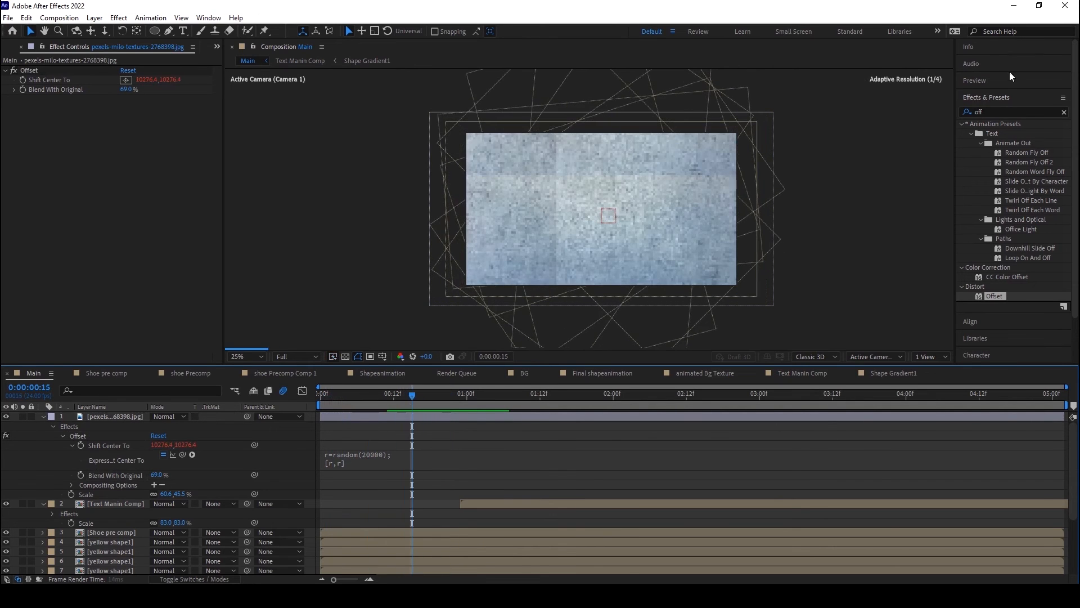
click(983, 80)
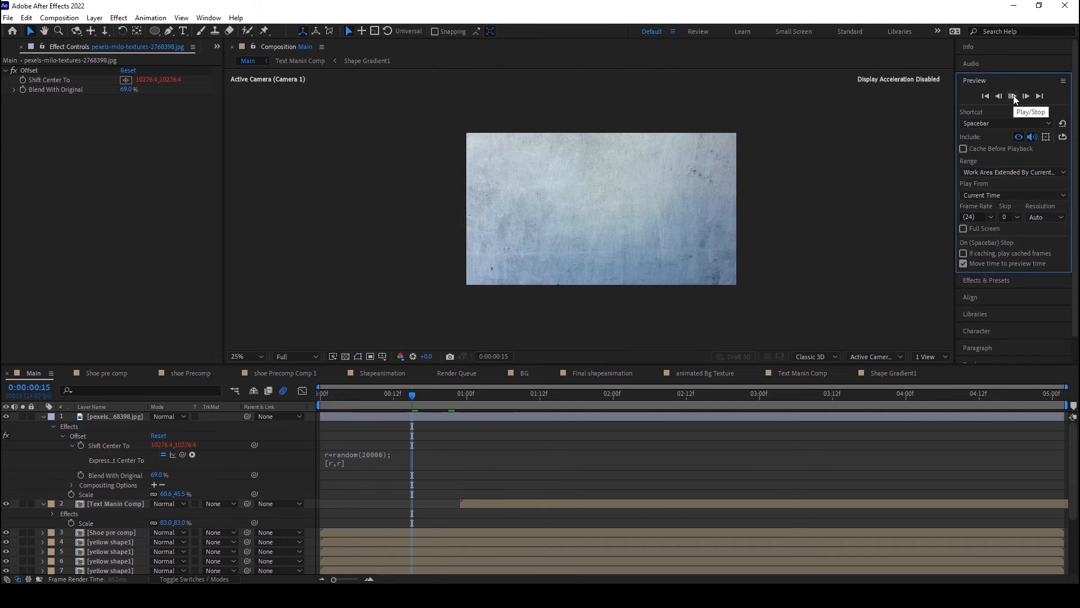
click(1014, 96)
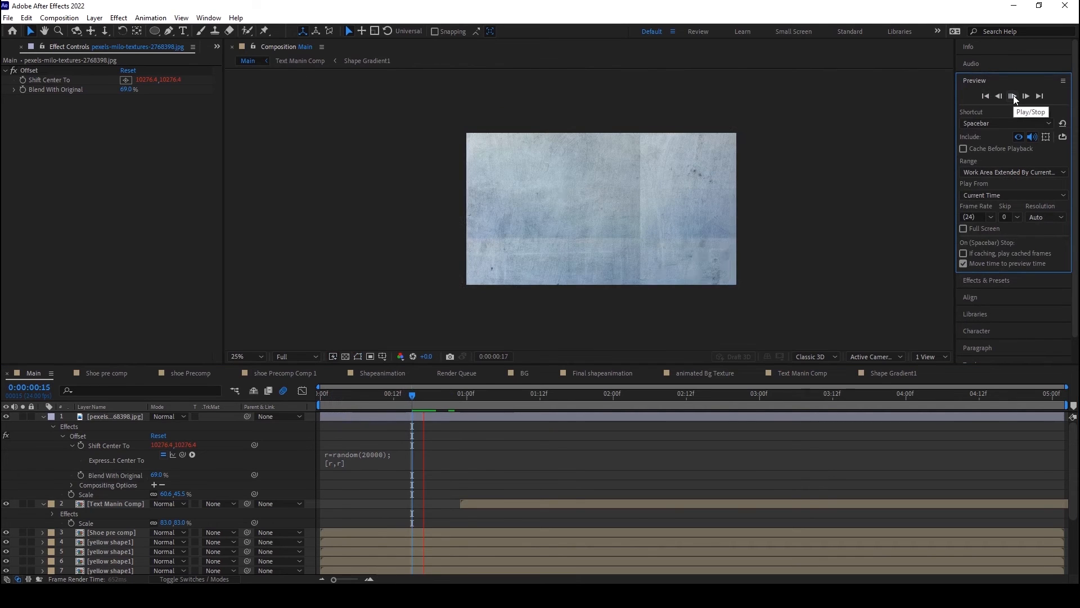
click(1014, 96)
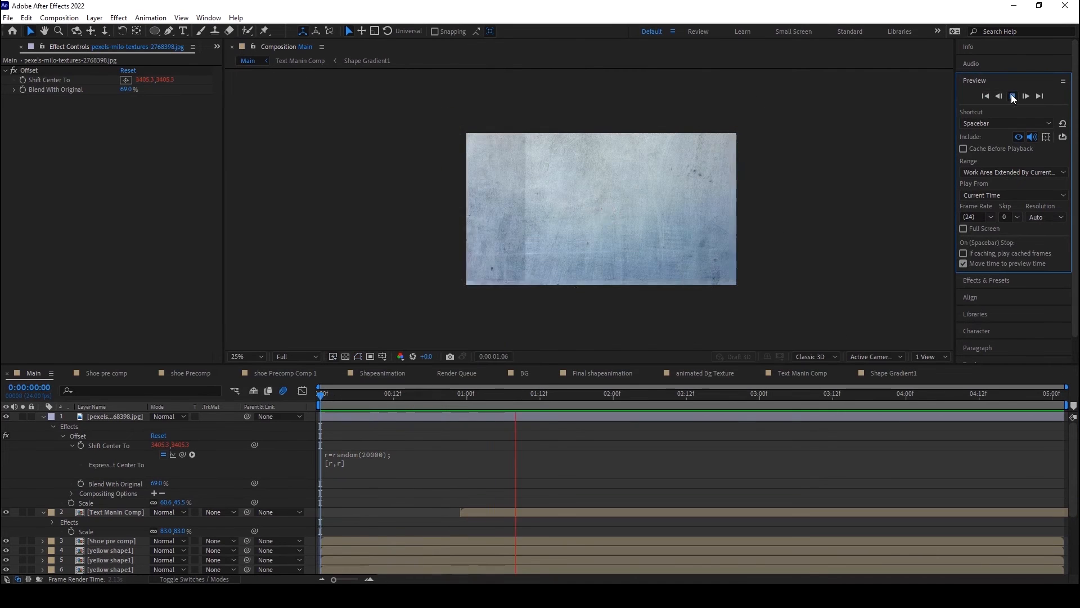
click(1013, 96)
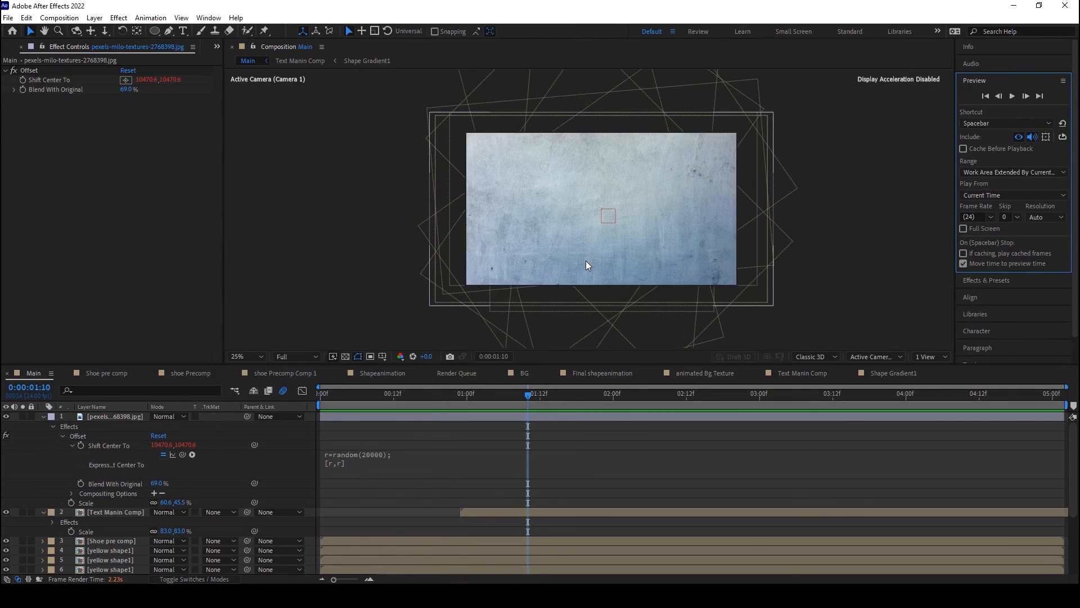
Step: Insert posterizeTime(7) as a new first line in the Shift Center To expression
click(360, 453)
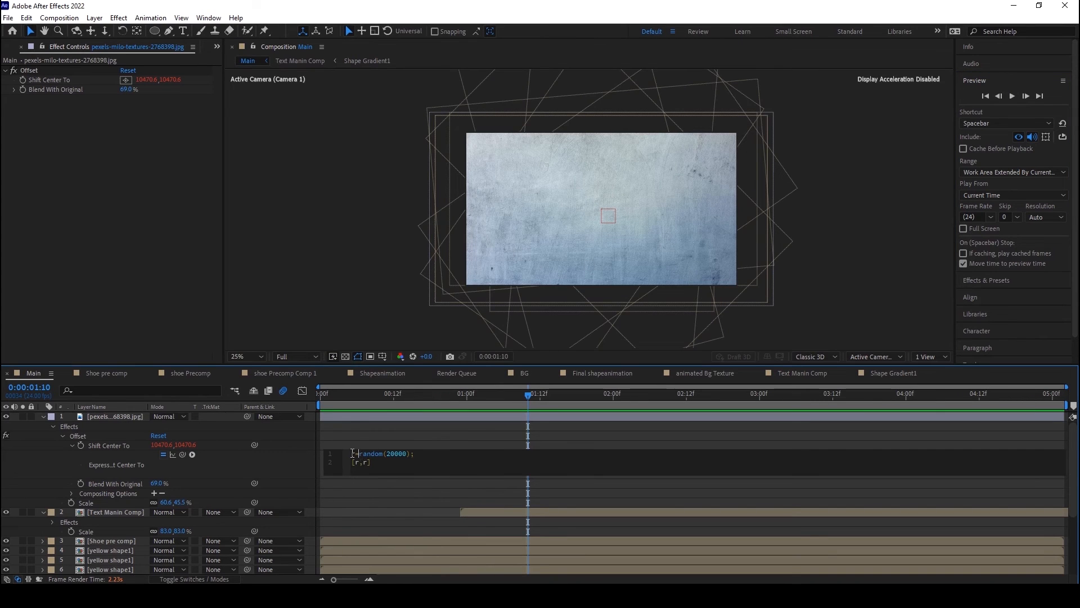
key(Return)
click(356, 453)
text(po)
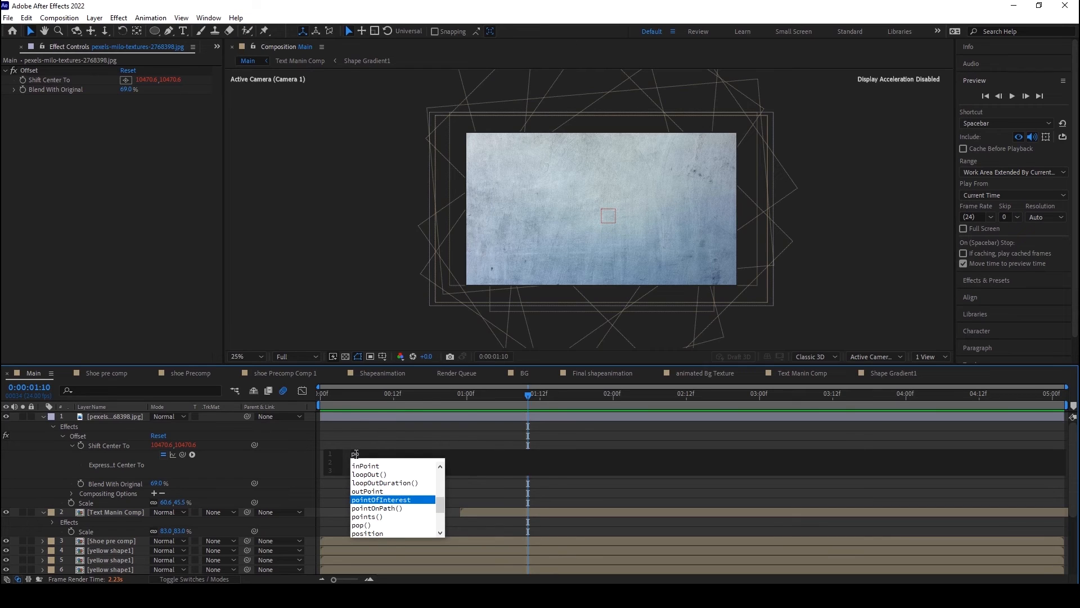
text(st)
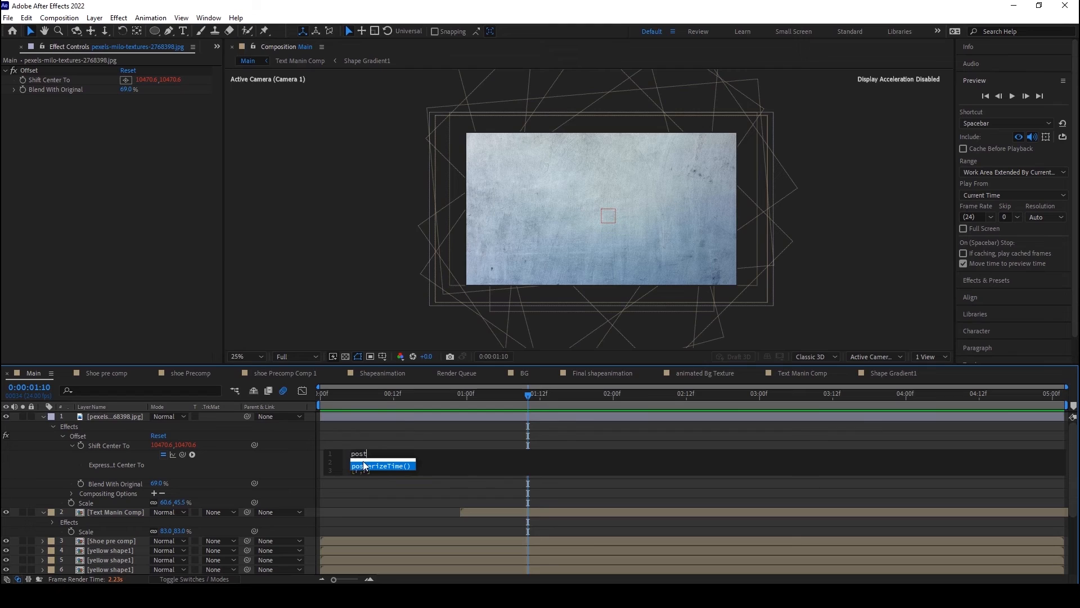
click(398, 466)
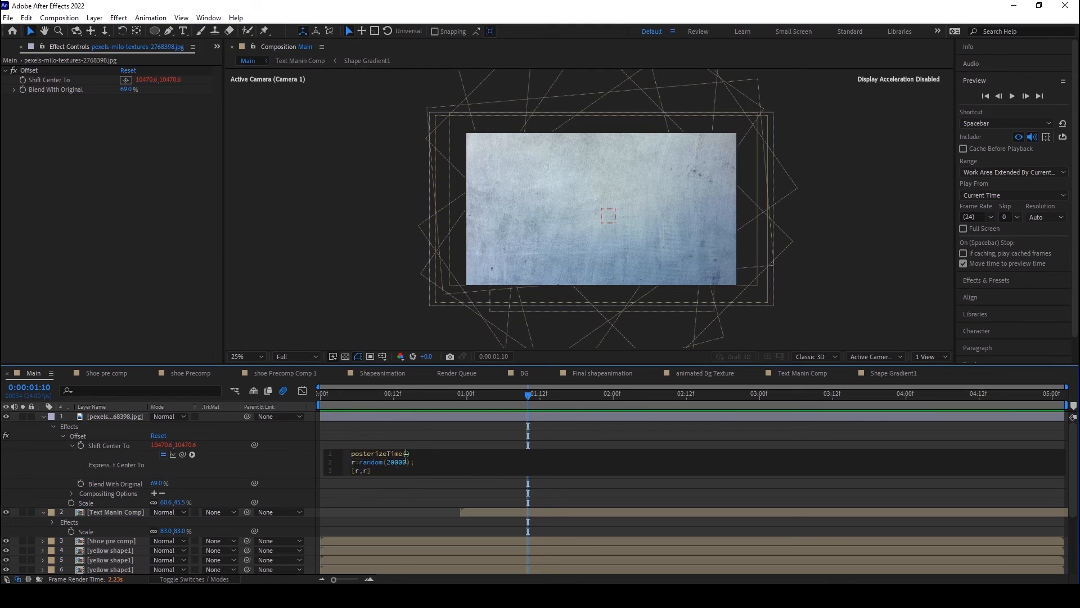
click(409, 454)
text(7)
click(358, 431)
Step: Play the Main composition from the first frame to check the slower texture shifts
click(320, 394)
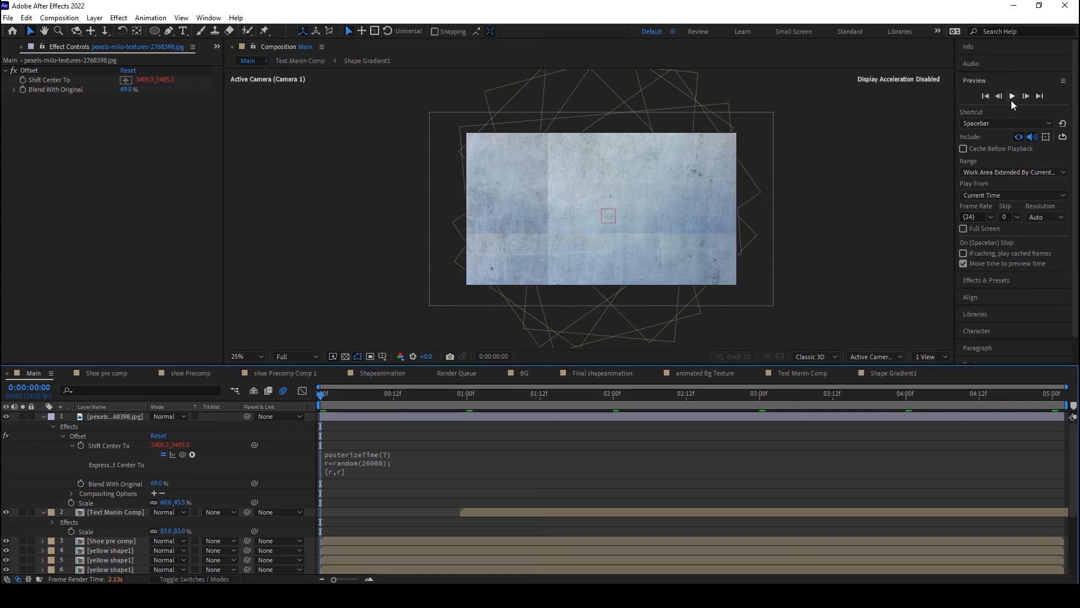
click(1012, 99)
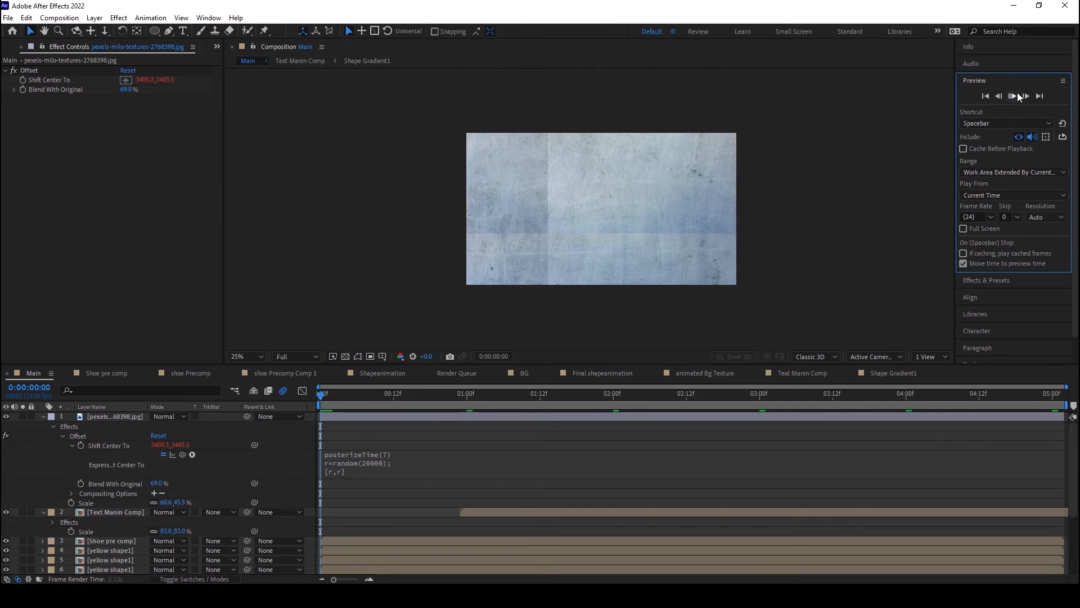
click(1017, 93)
Step: Lower the composition preview resolution to Quarter and replay the texture animation from the first frame
click(294, 356)
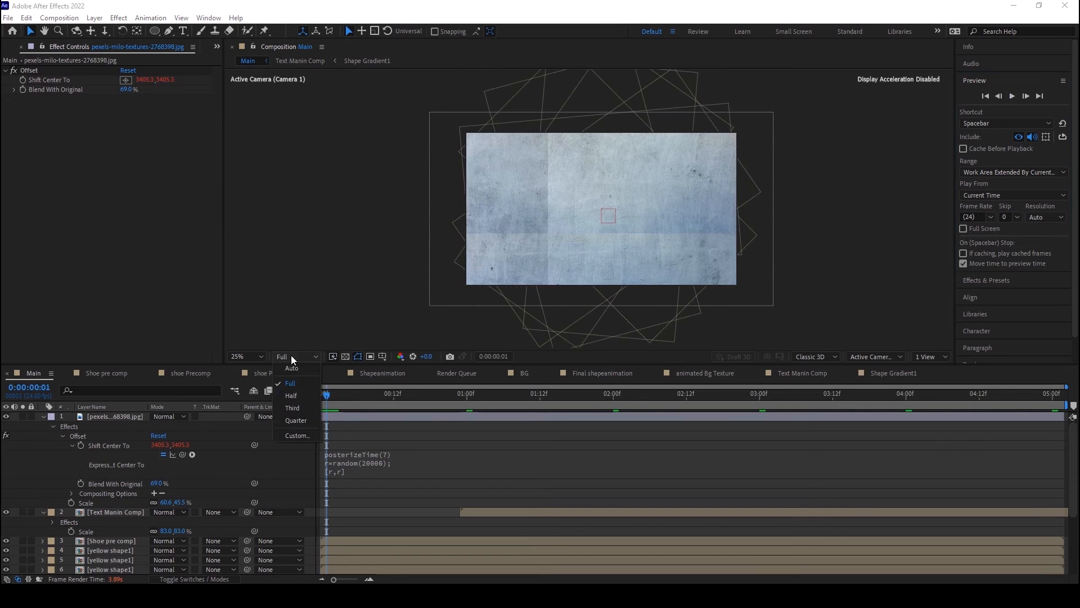
click(296, 419)
click(316, 394)
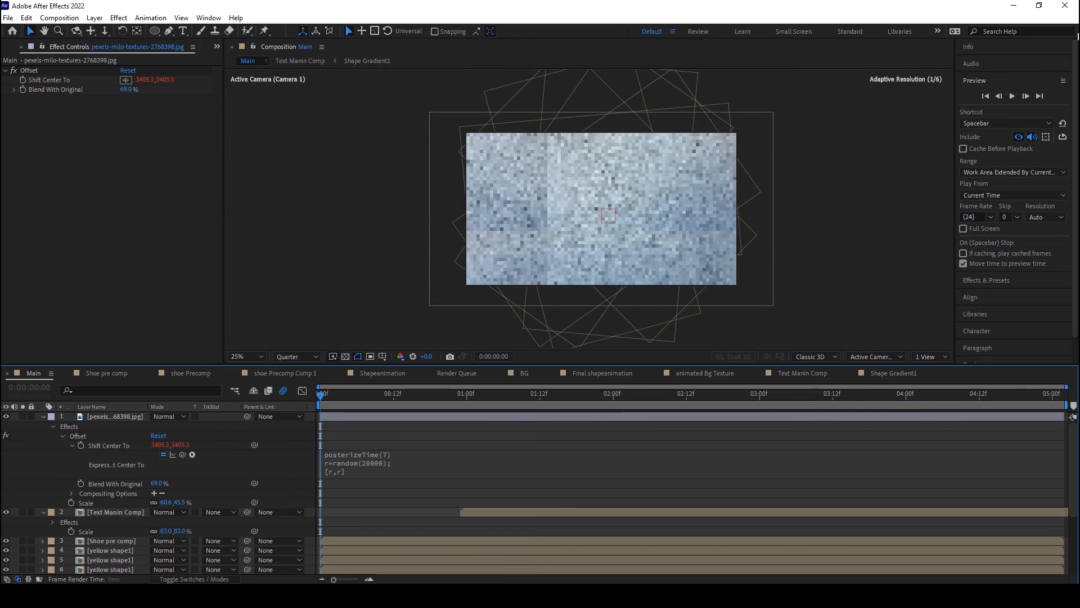
click(1013, 96)
click(1013, 96)
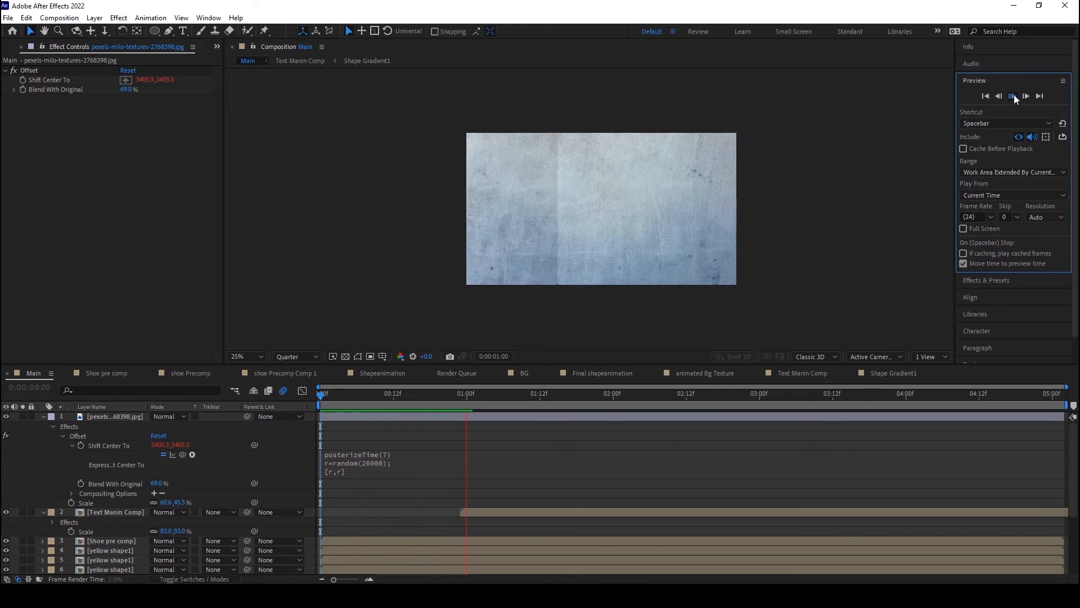
Step: Stop the preview and apply the Curves effect to the pexels texture layer at 0:00:00:08
click(1013, 96)
drag(448, 401, 369, 410)
click(116, 419)
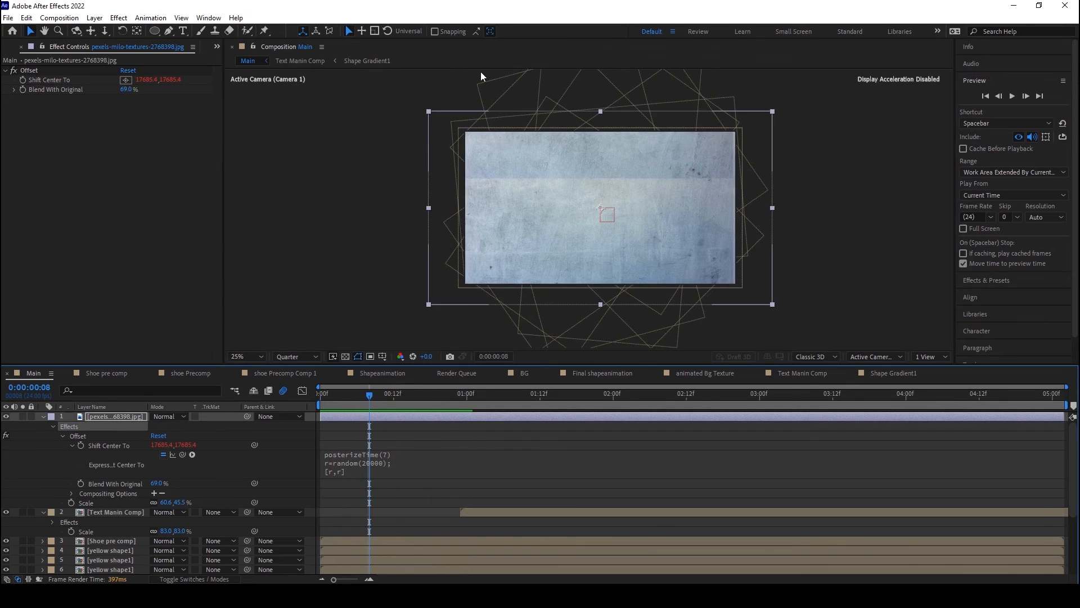
click(118, 19)
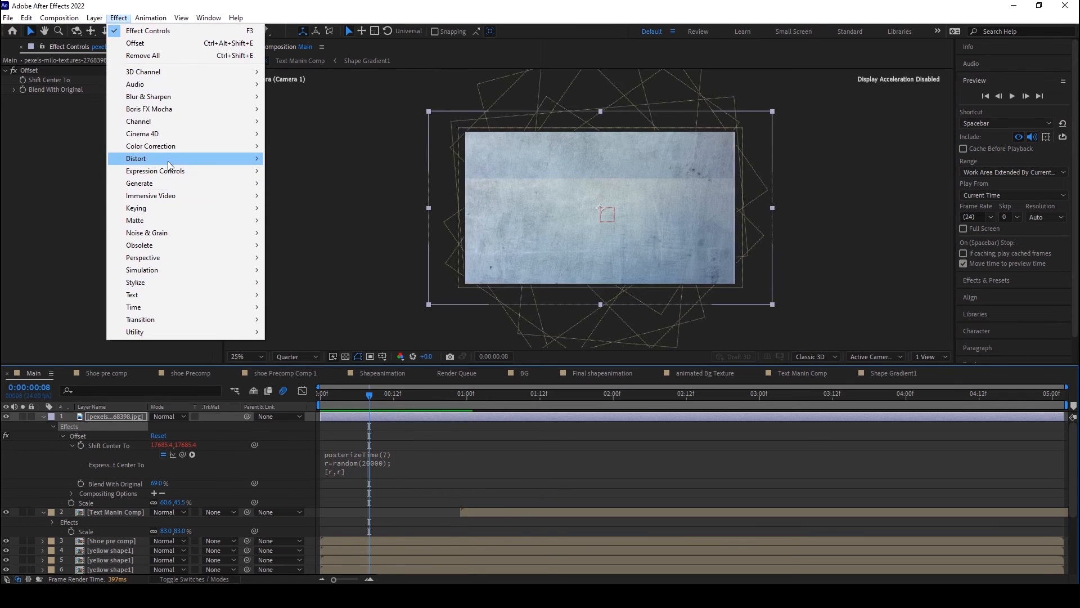
mouse_move(170, 153)
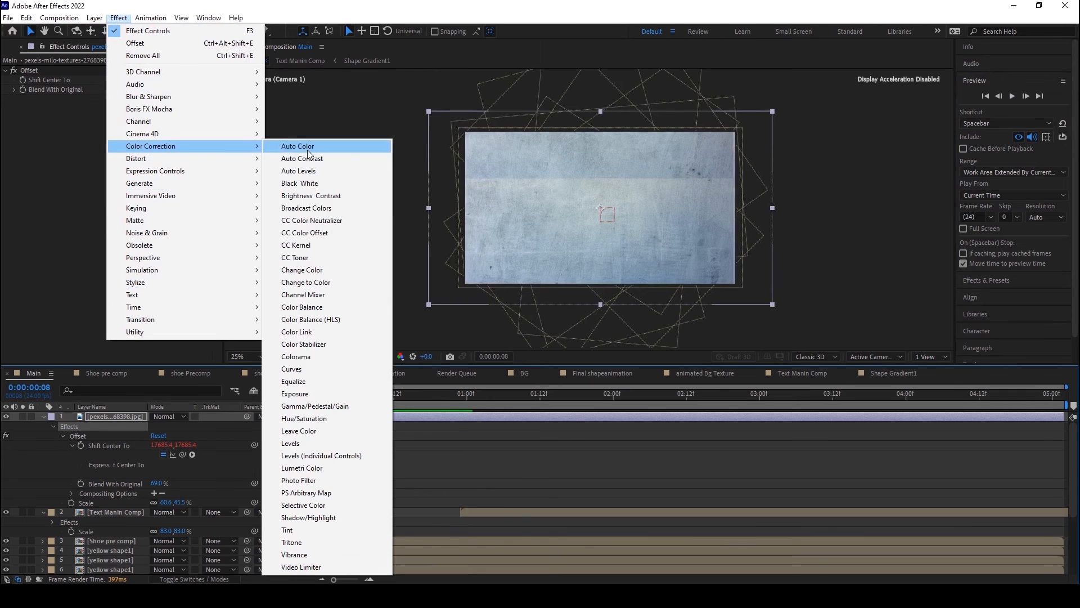
click(303, 368)
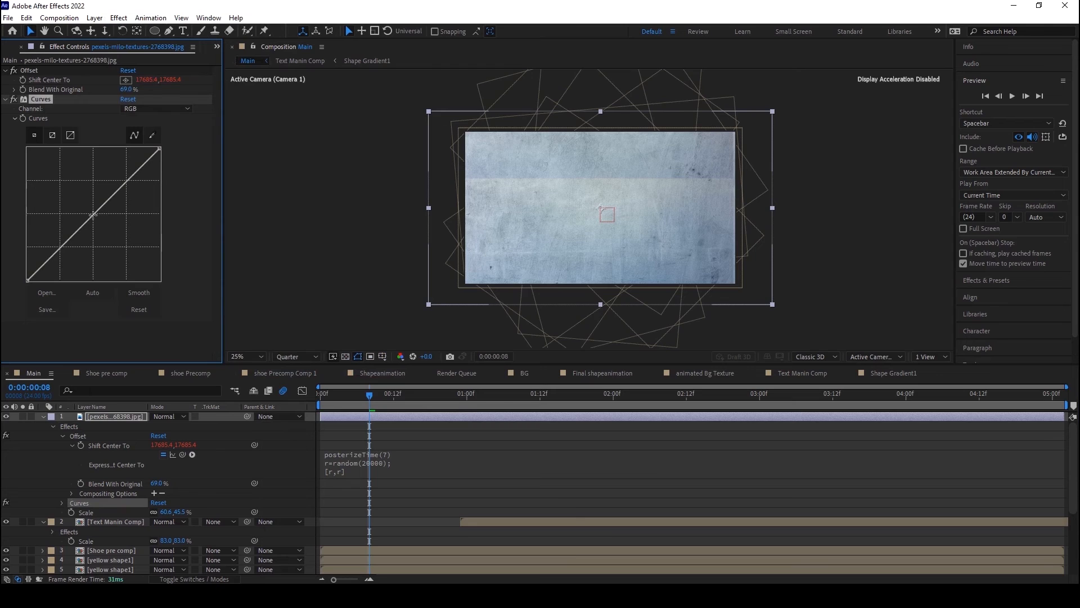
Step: Reshape the RGB curve to darken the texture strongly, crushing the shadows and lowering the white point
mouse_move(141, 173)
mouse_down()
mouse_move(151, 197)
mouse_move(147, 184)
mouse_up()
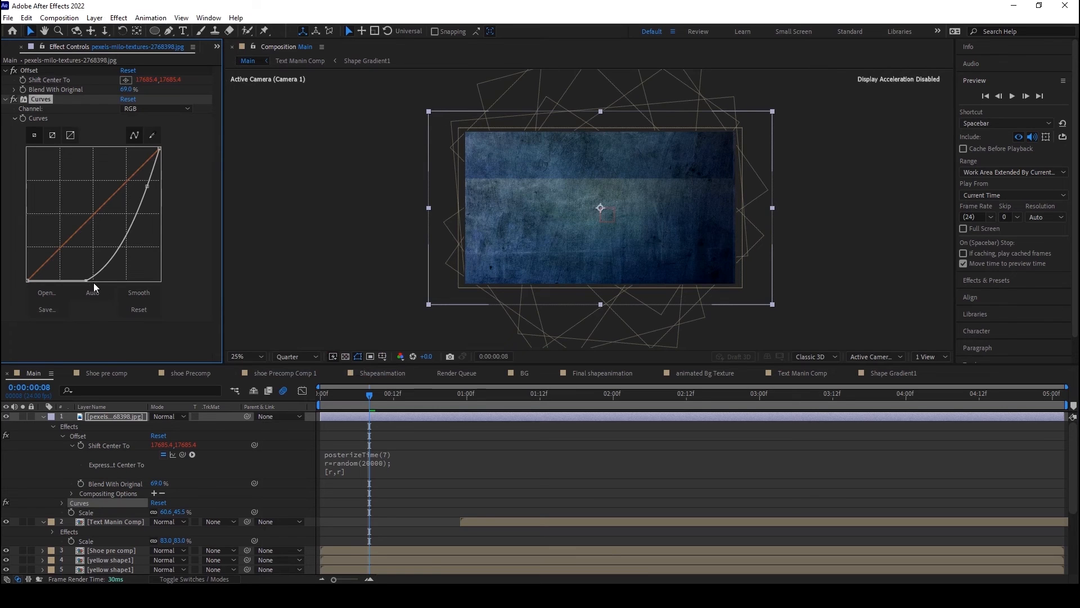
drag(94, 280, 119, 281)
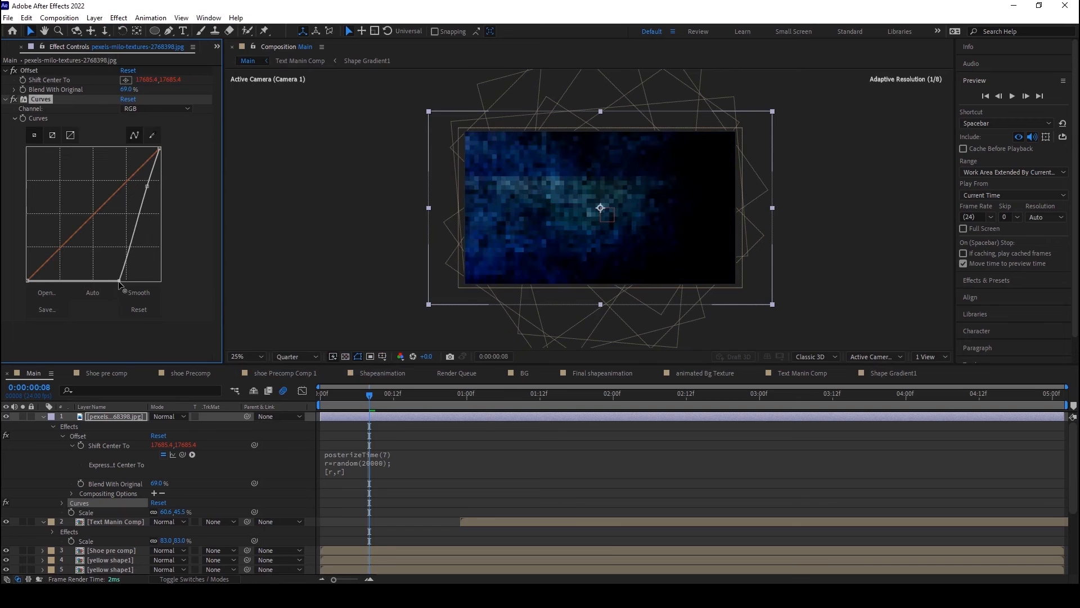
drag(150, 189, 153, 186)
drag(160, 149, 155, 193)
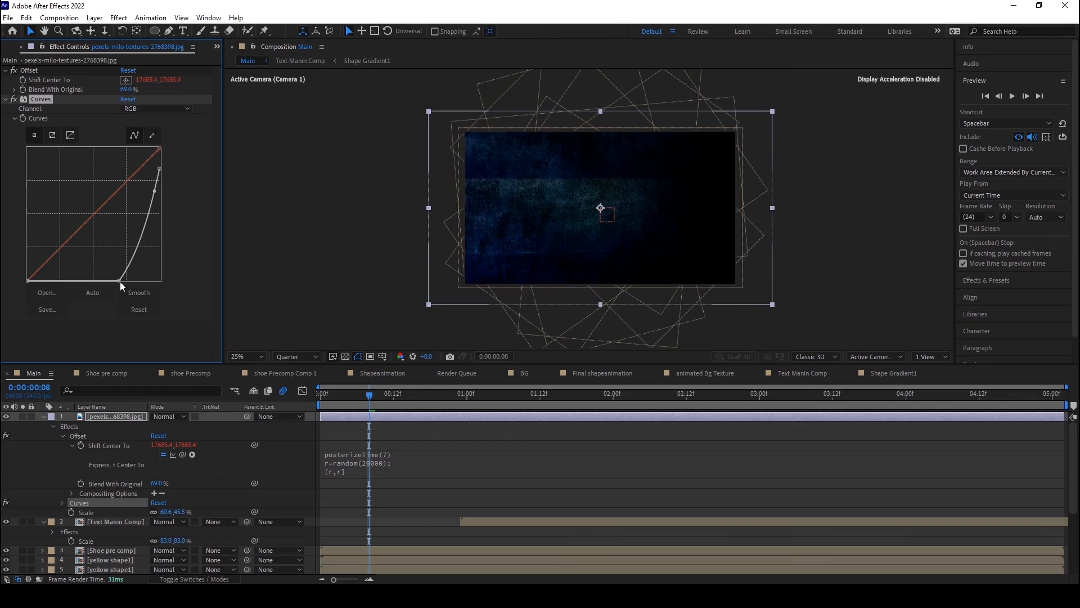
drag(117, 279, 98, 280)
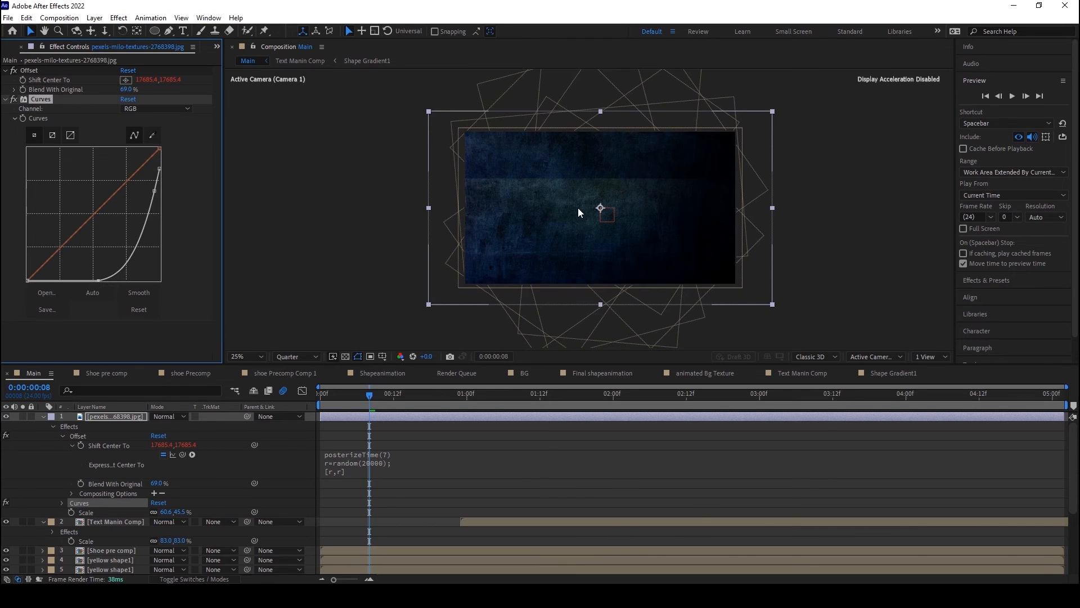
Step: Move the texture layer between Camera 1 and BG and set its blending mode to Soft Light
click(42, 417)
drag(102, 417, 80, 560)
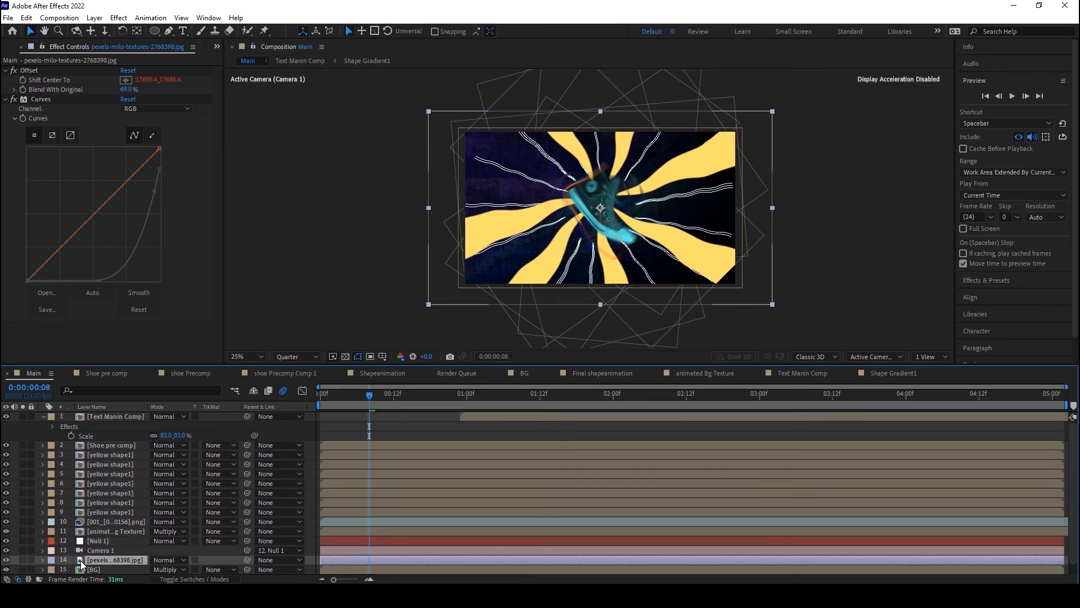
scroll(167, 518, down, 1)
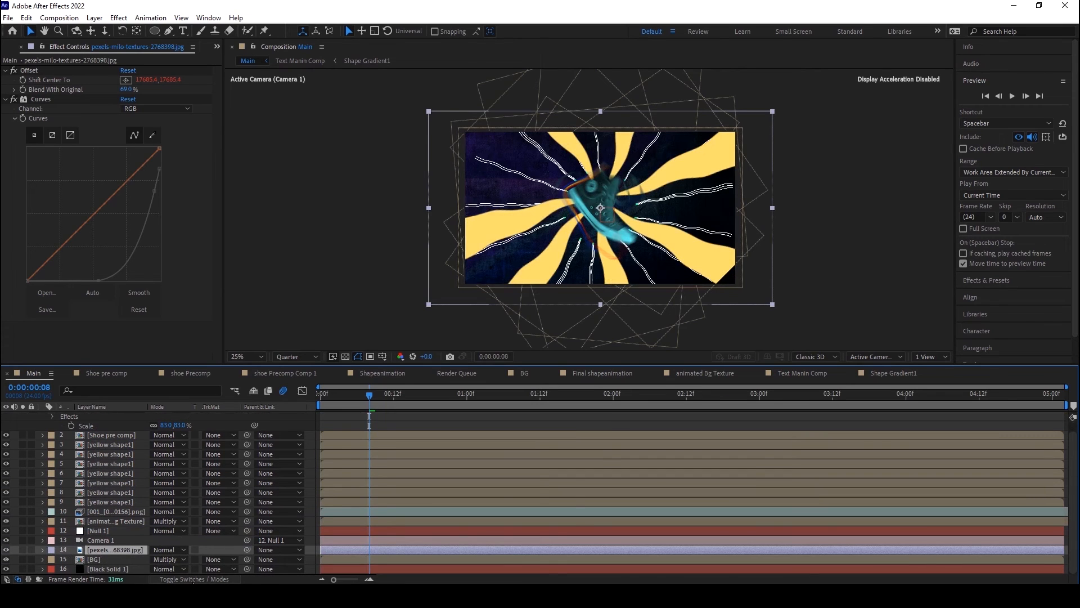
click(194, 579)
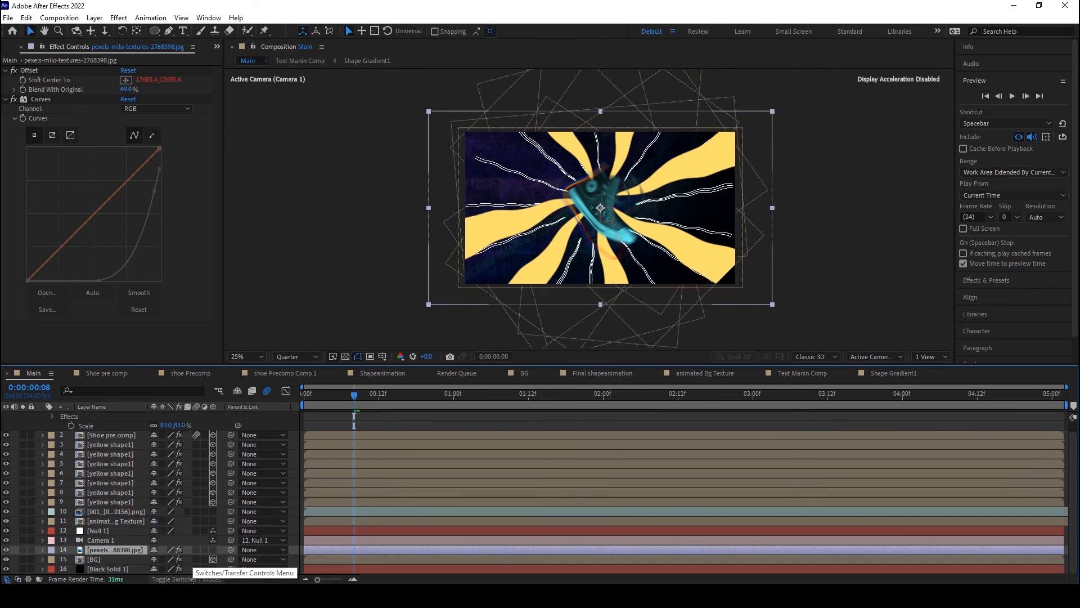
click(190, 579)
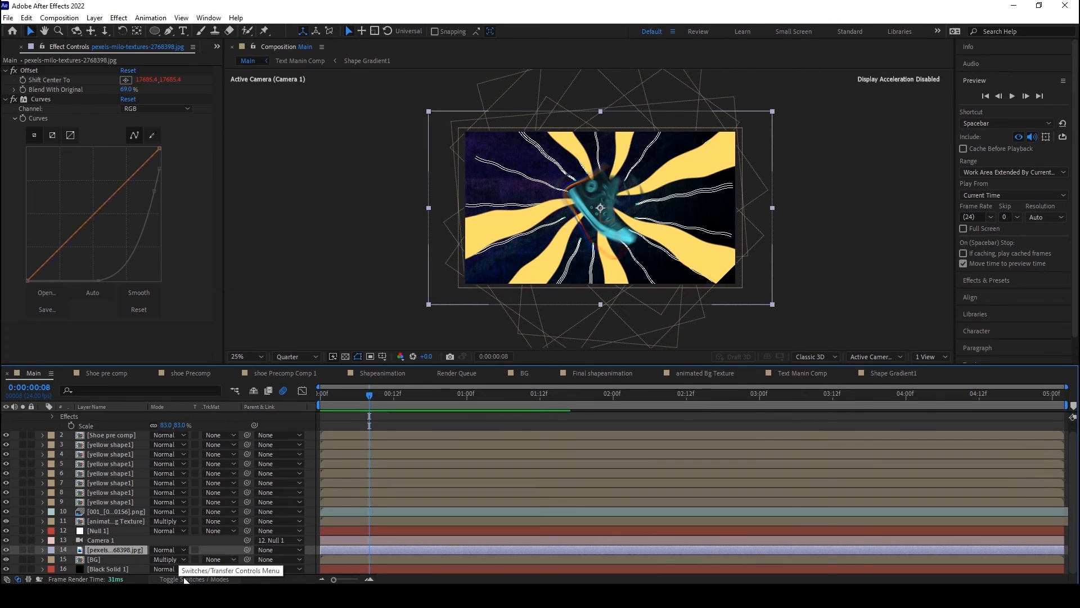
click(170, 552)
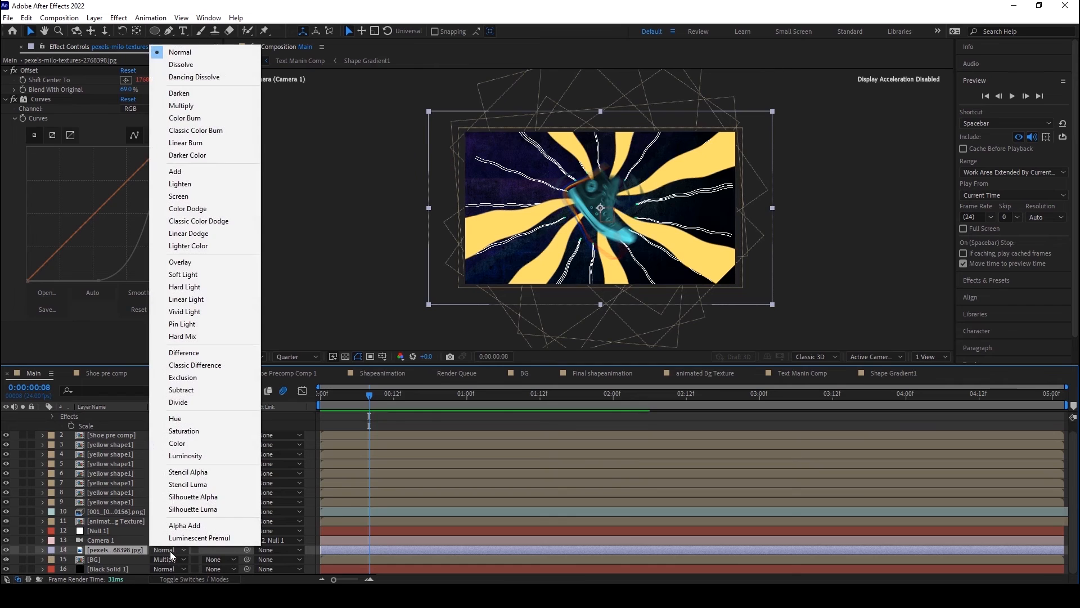
click(196, 276)
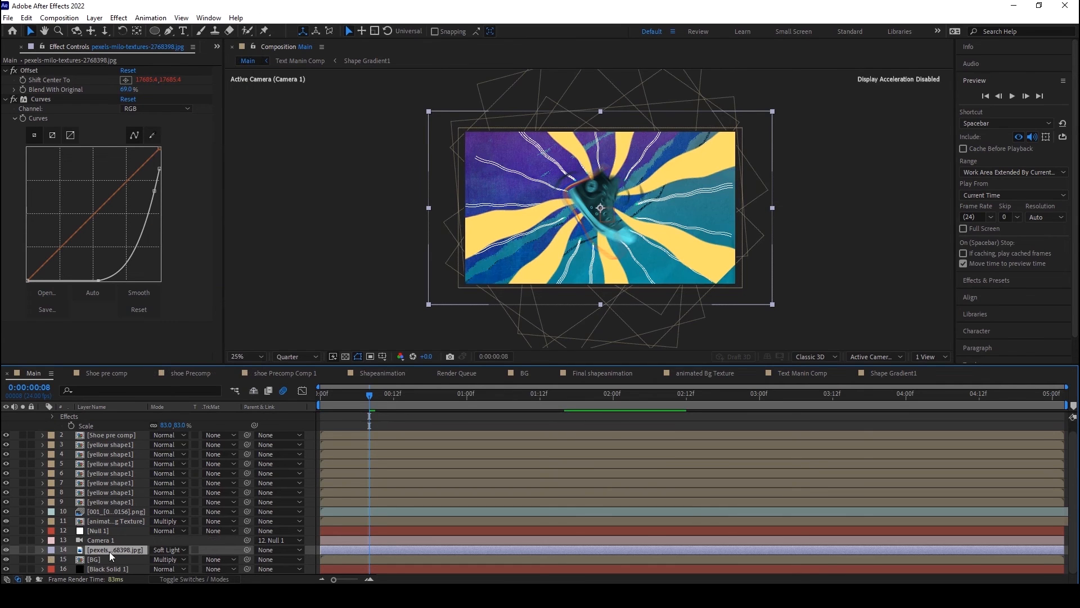
Step: Compare the frame at 0:00:00:14 with the texture layer hidden and shown
drag(332, 401, 406, 401)
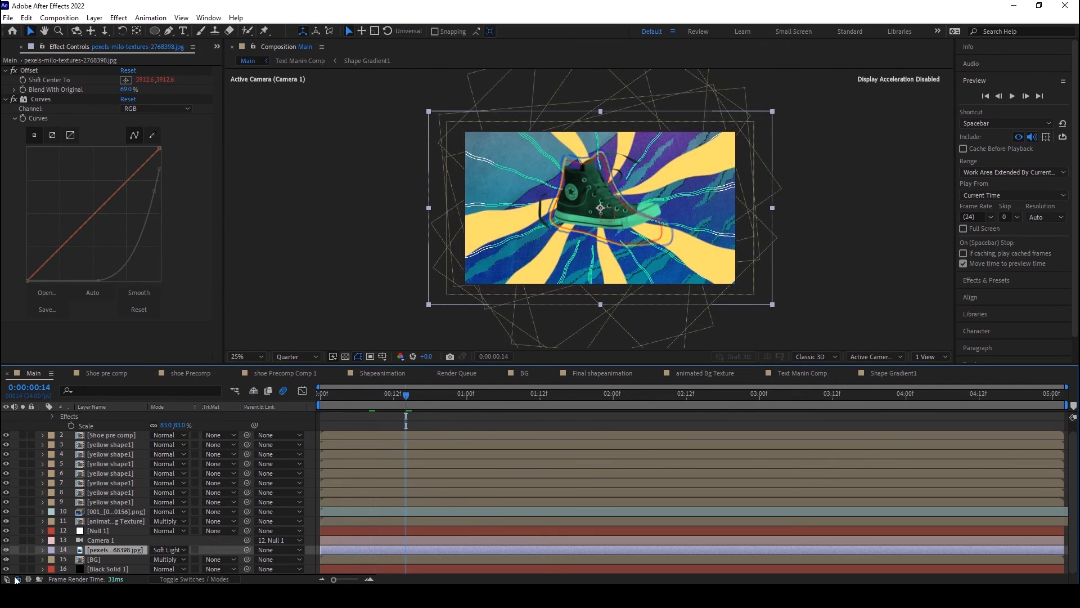
click(6, 551)
click(7, 550)
click(7, 551)
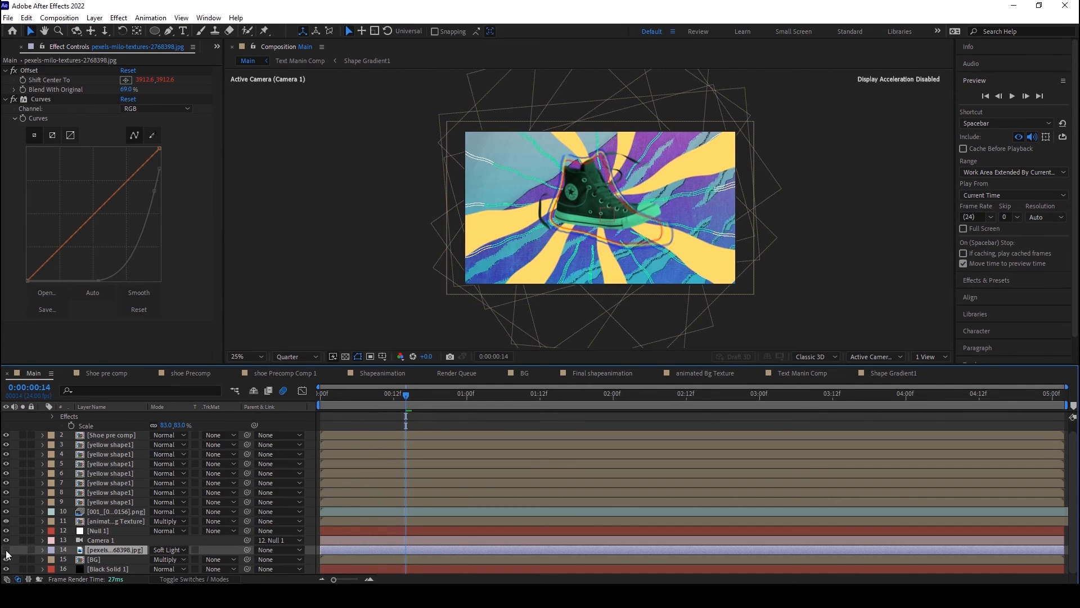
click(6, 550)
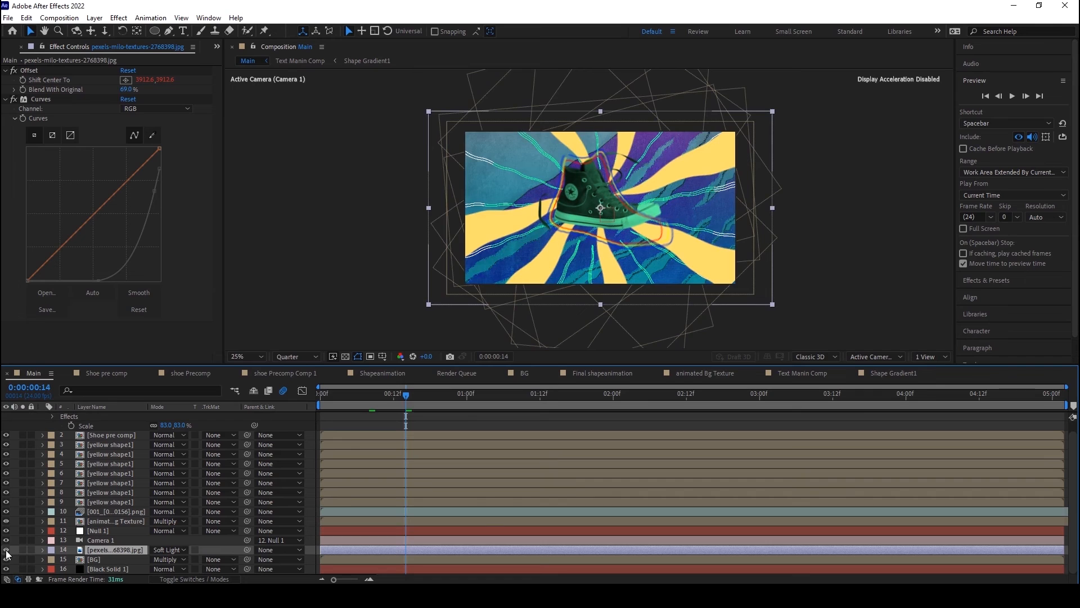
Step: Set the texture layer's opacity to 75%
scroll(510, 207, down, 1)
scroll(510, 207, up, 3)
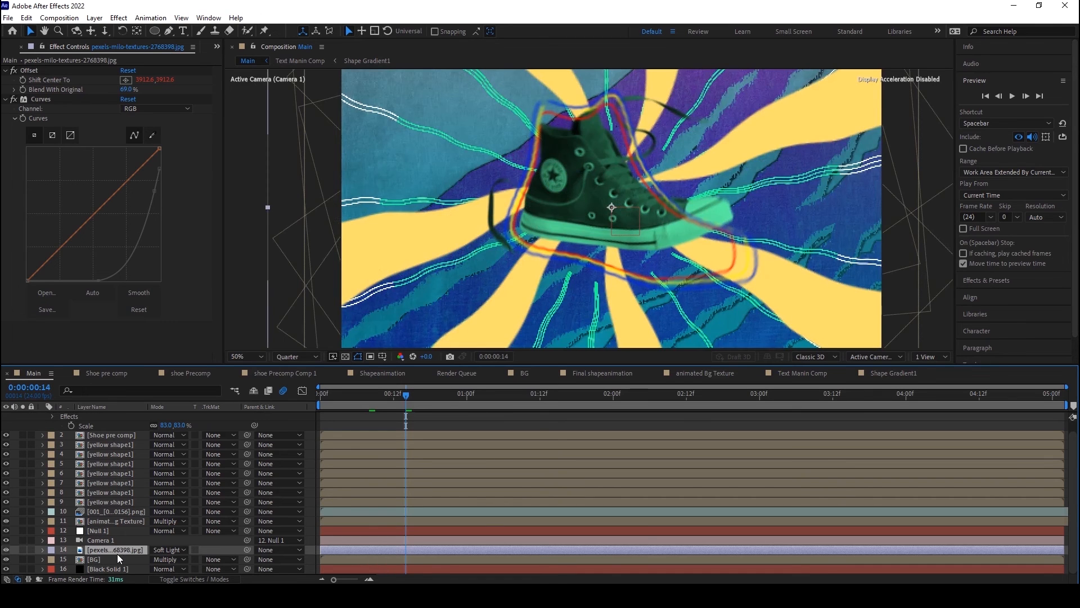
key(t)
click(159, 559)
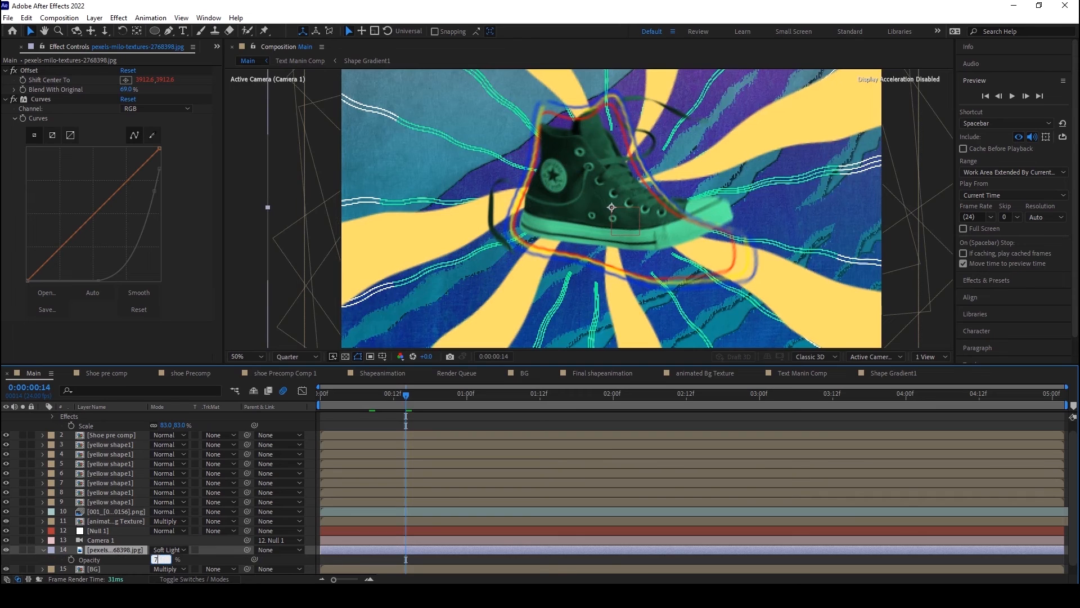
key(Return)
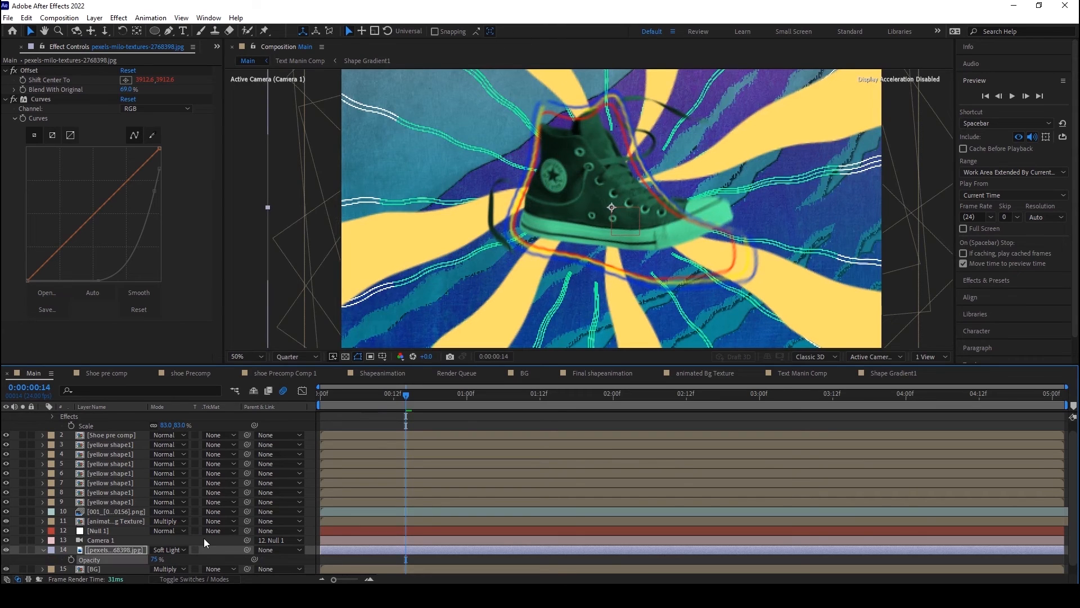
Step: Toggle the texture layer's visibility to compare the look, and play the Main composition from the first frame
click(204, 539)
click(5, 550)
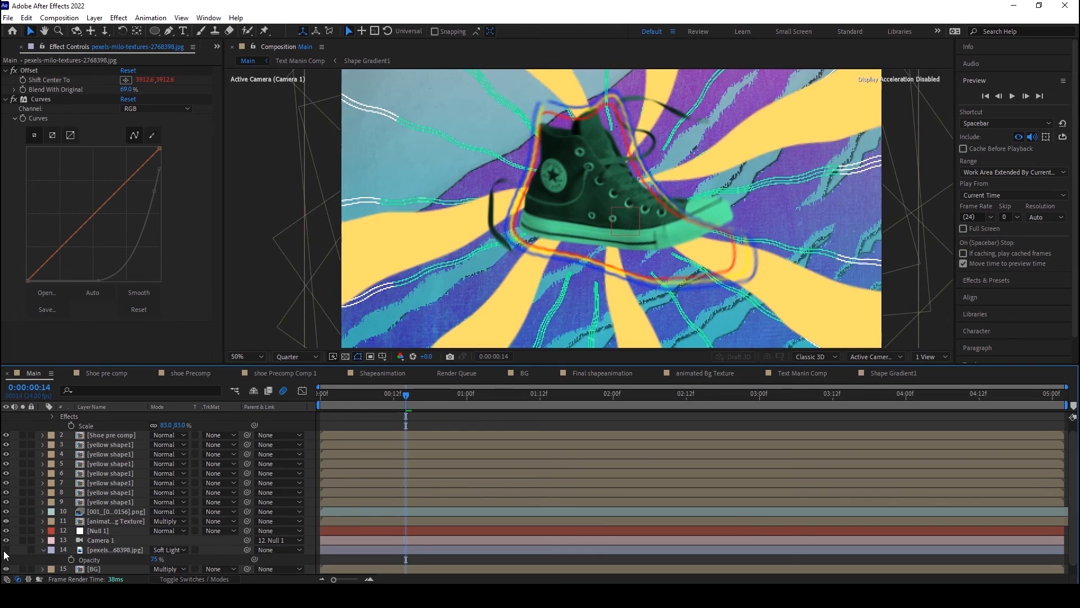
scroll(486, 211, down, 4)
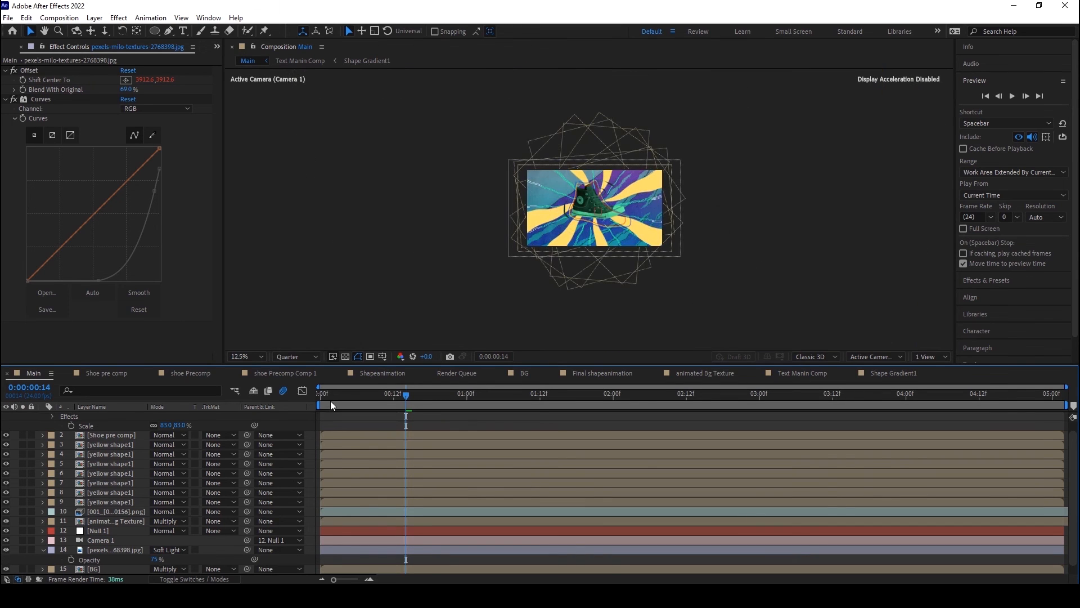
drag(330, 400, 306, 401)
scroll(582, 235, up, 2)
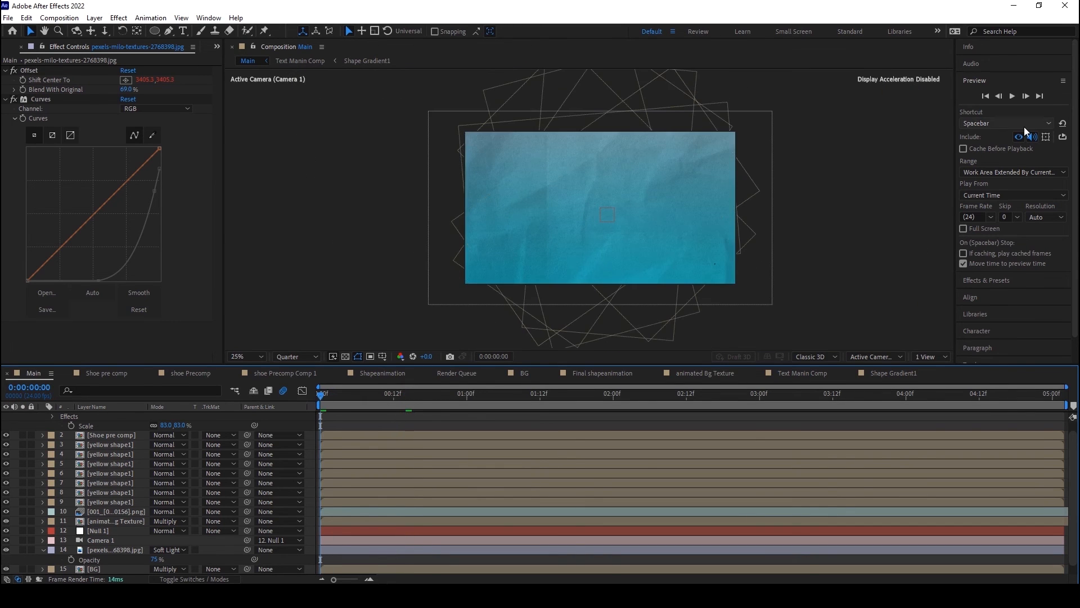
click(1012, 95)
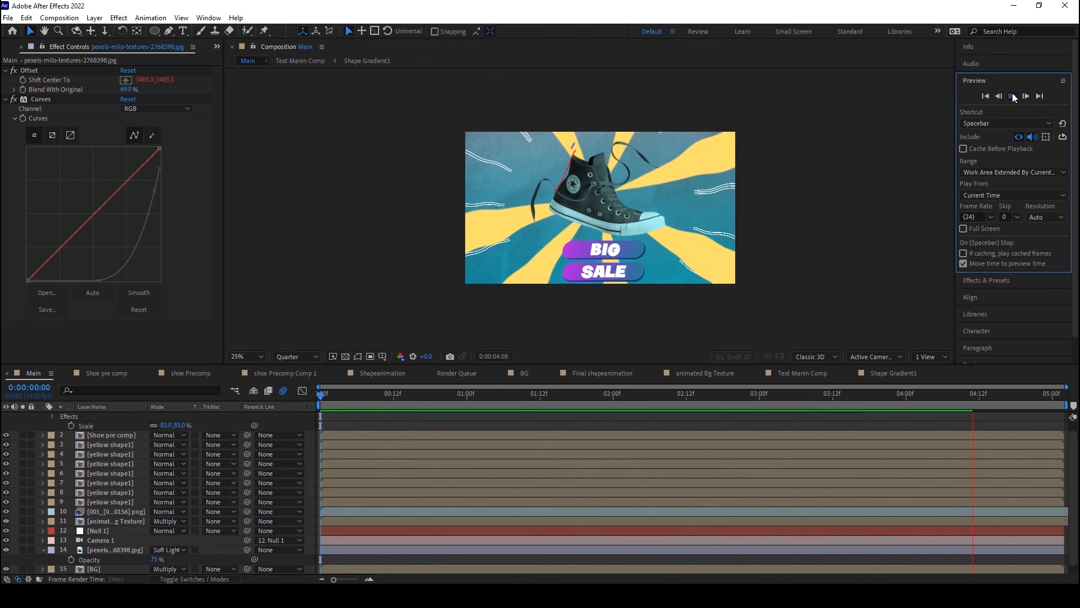
key(space)
Step: Set the texture layer's Offset Blend With Original to 90% while inspecting the frame at 0:00:01:00 up close
click(467, 393)
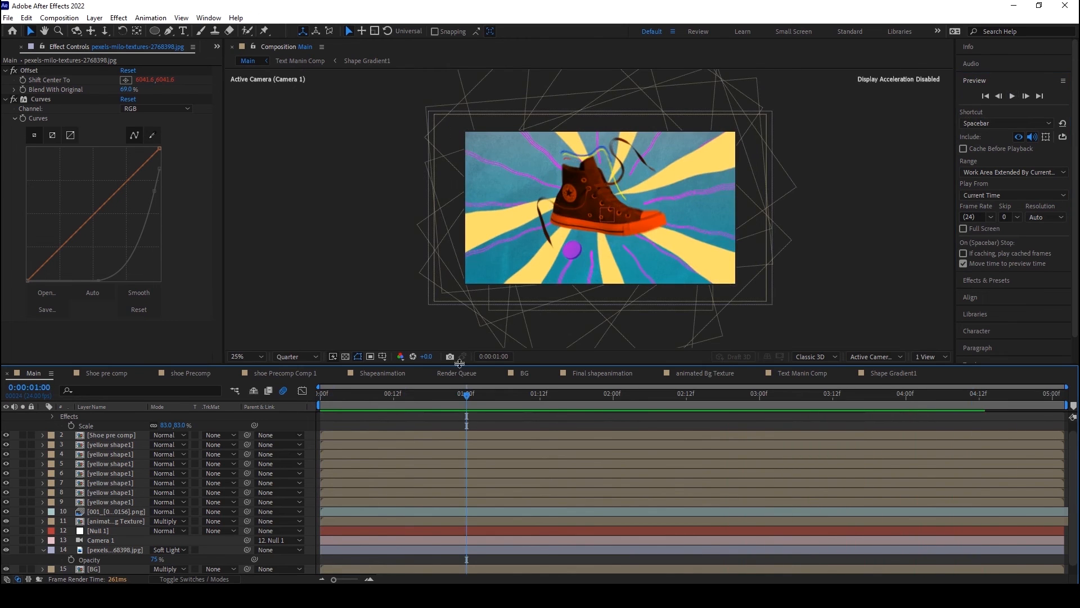
click(115, 550)
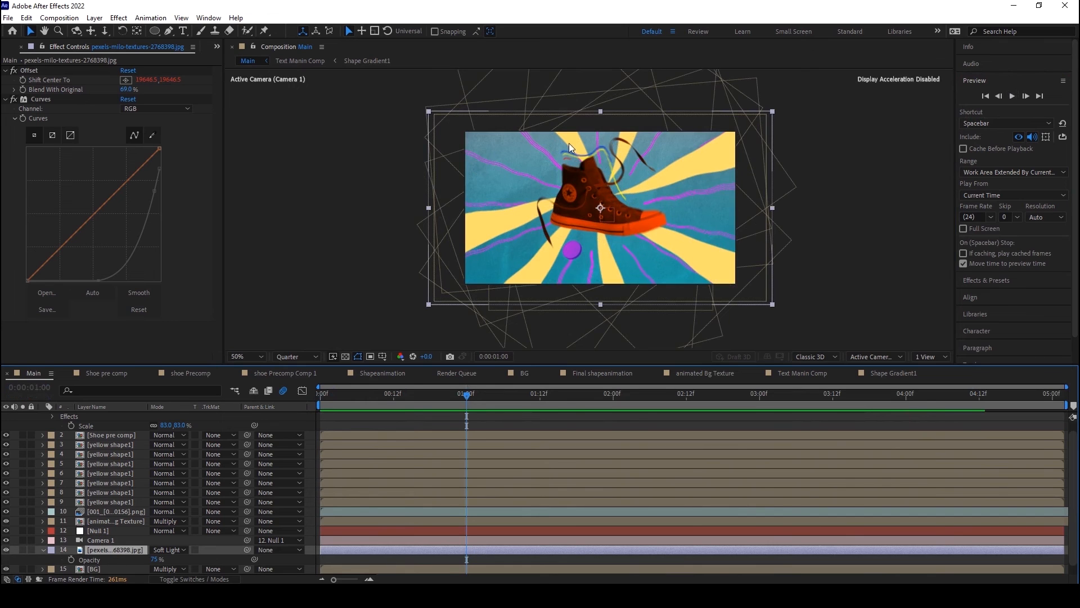
key(slash)
scroll(564, 274, down, 4)
scroll(515, 208, up, 4)
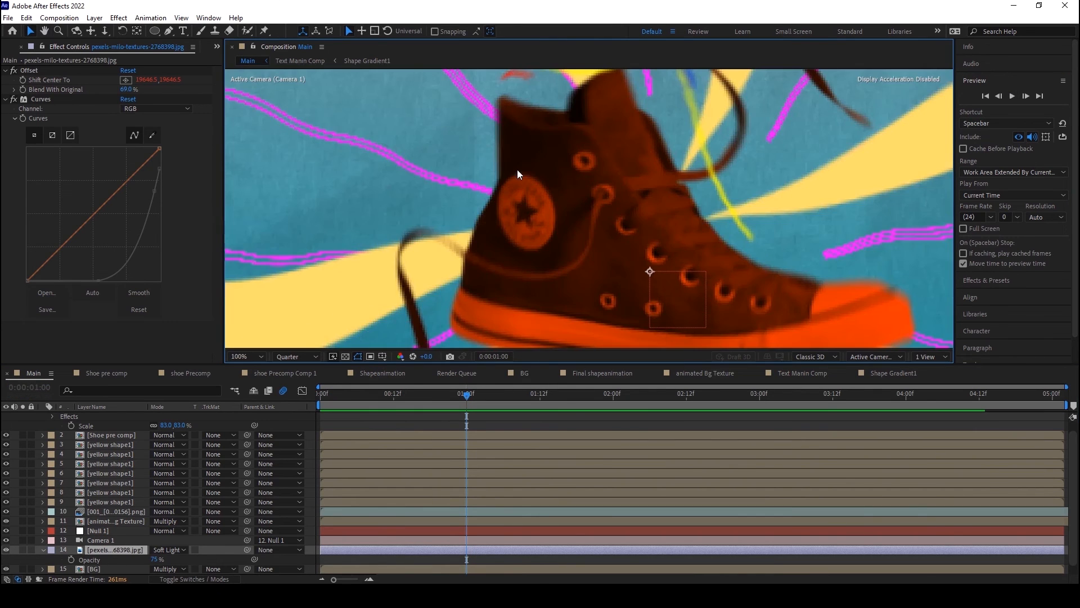
drag(516, 168, 532, 232)
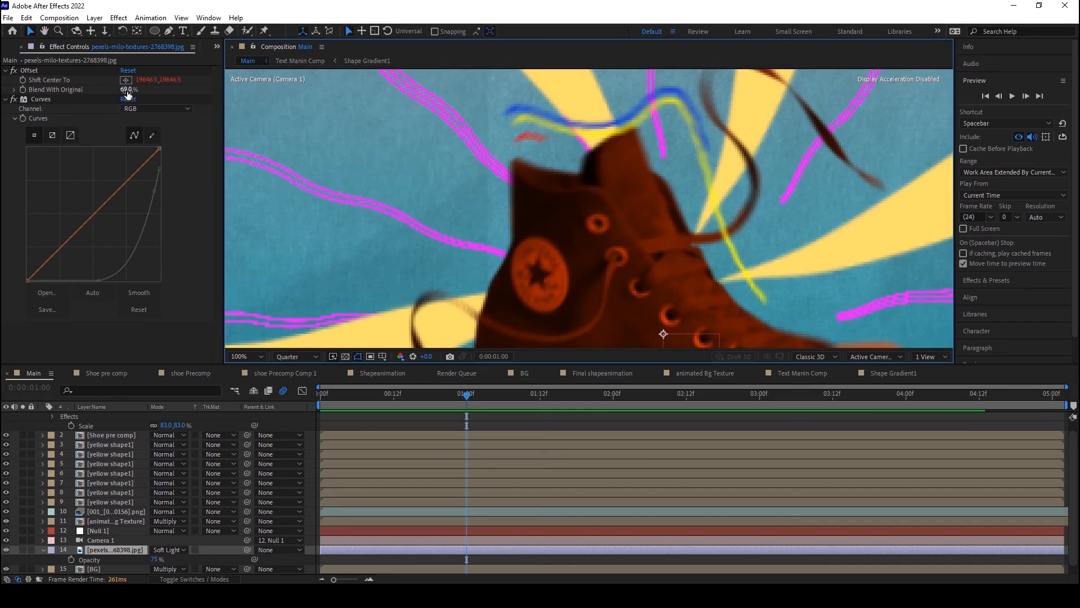
drag(129, 90, 139, 93)
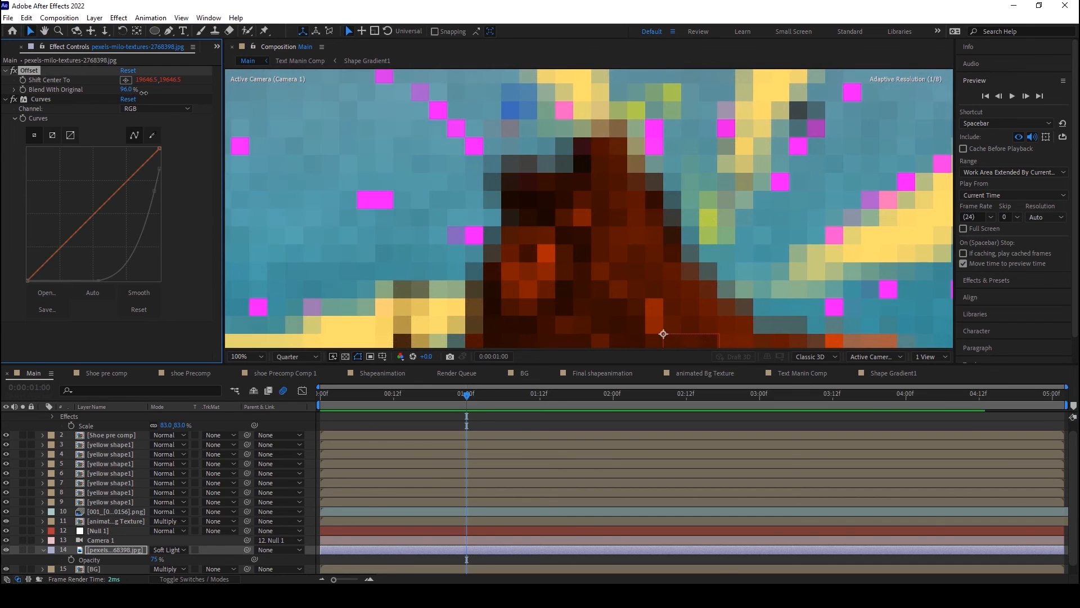
drag(126, 89, 126, 93)
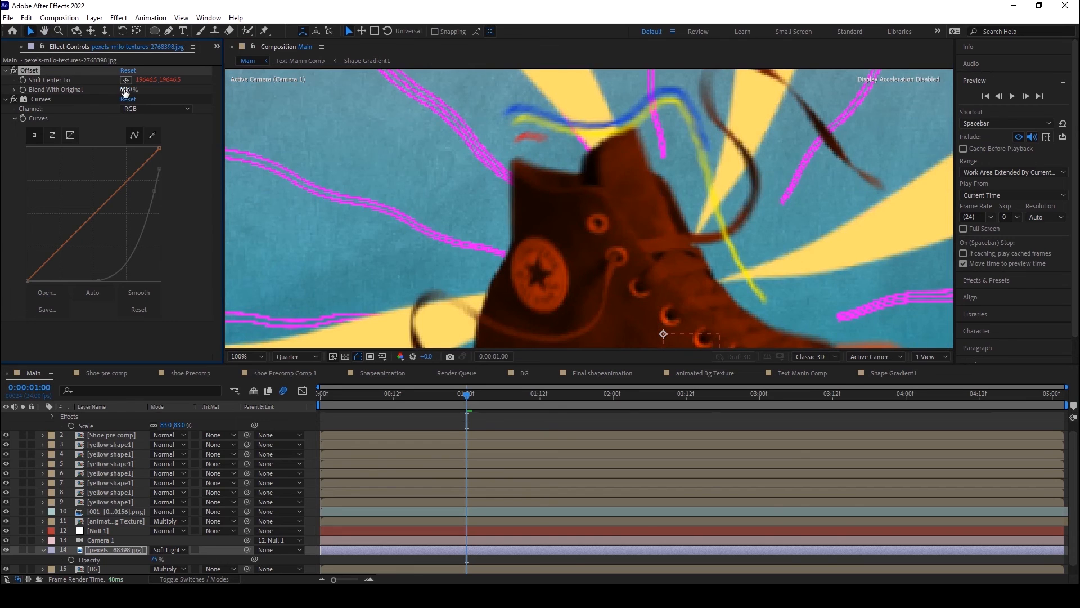
Step: Solo the texture layer, preview its animation from 0:00:00:01, and turn the solo off again
scroll(367, 156, down, 4)
click(329, 400)
click(22, 550)
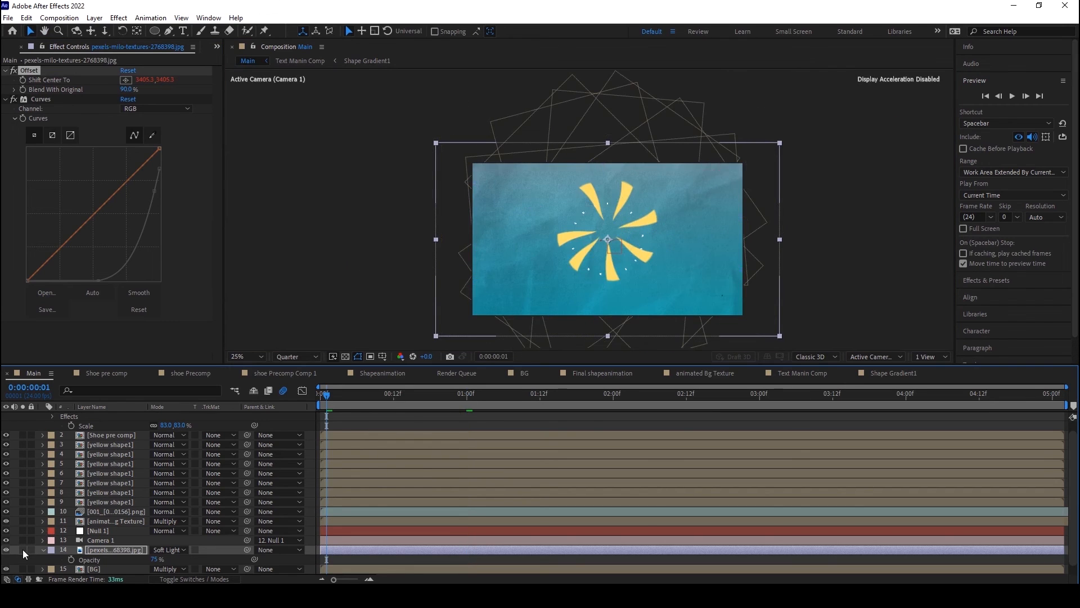
click(1012, 96)
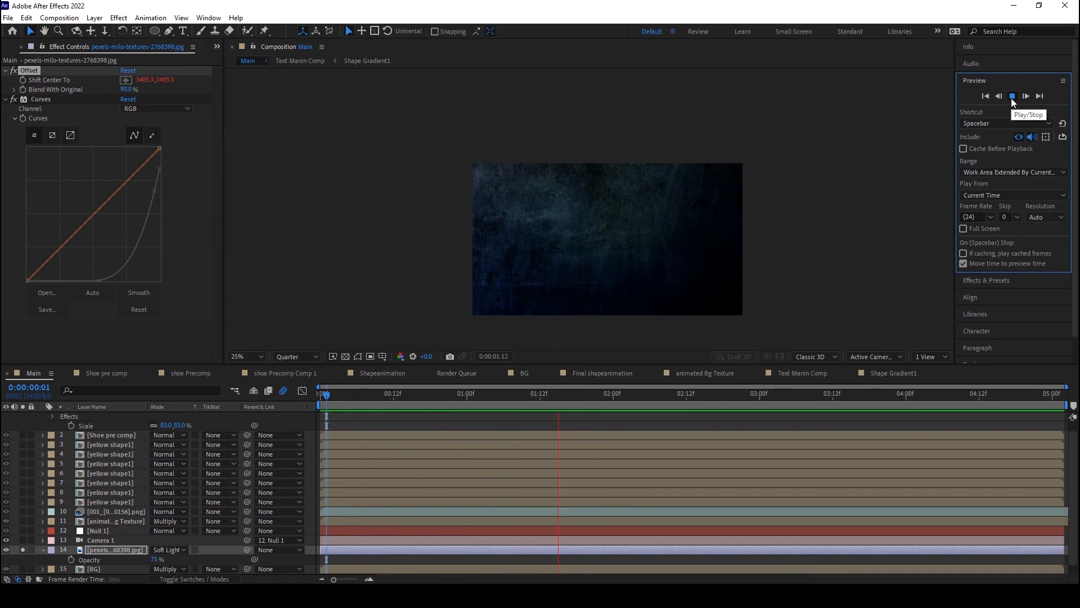
click(1012, 97)
click(23, 550)
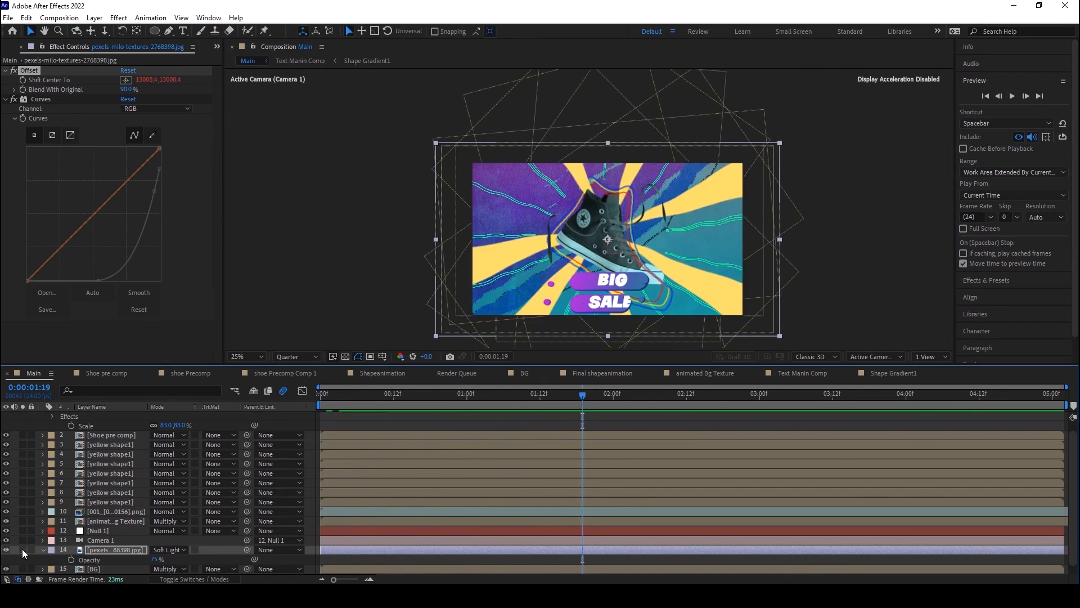
Step: Raise the texture layer's opacity to 83% and check the frame at 0:00:00:07
drag(154, 560, 159, 560)
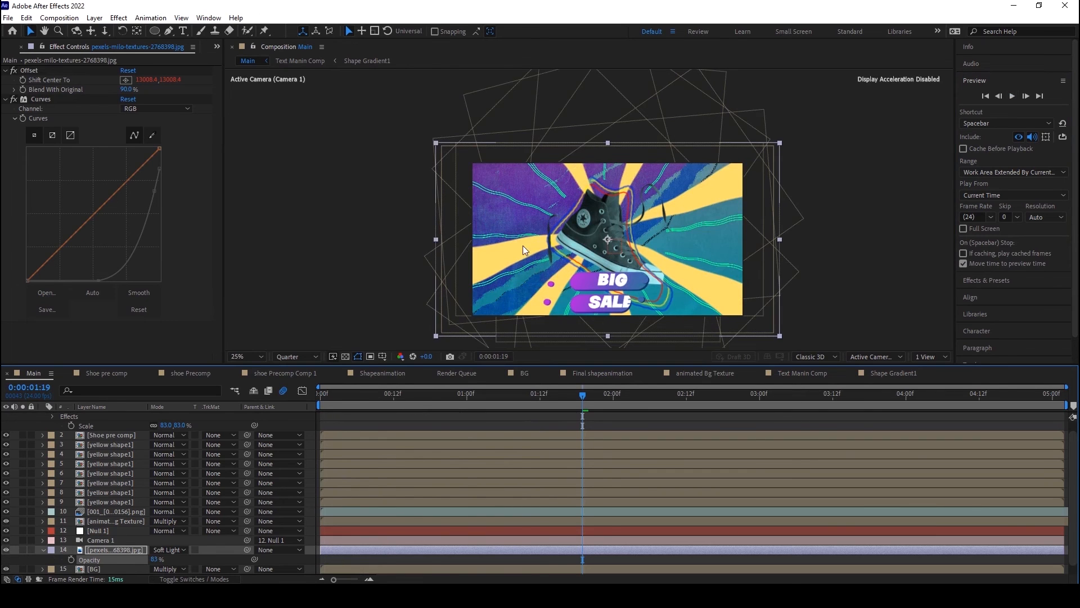
click(364, 395)
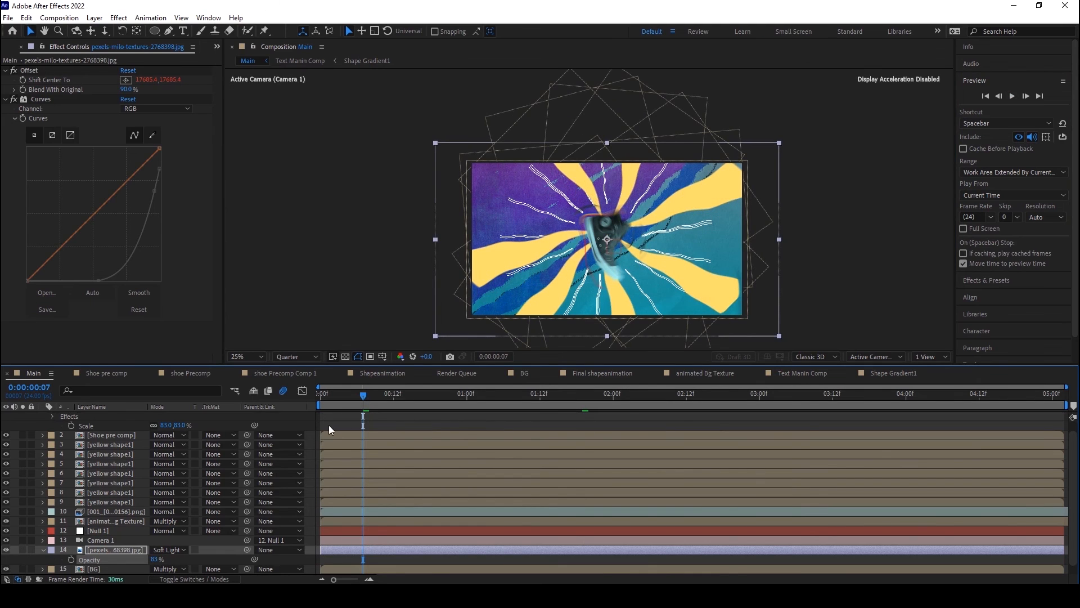
Step: Inspect the Main composition's frame at 0:00:00:06 up close
click(346, 398)
scroll(566, 180, down, 2)
scroll(584, 219, up, 4)
scroll(584, 218, down, 2)
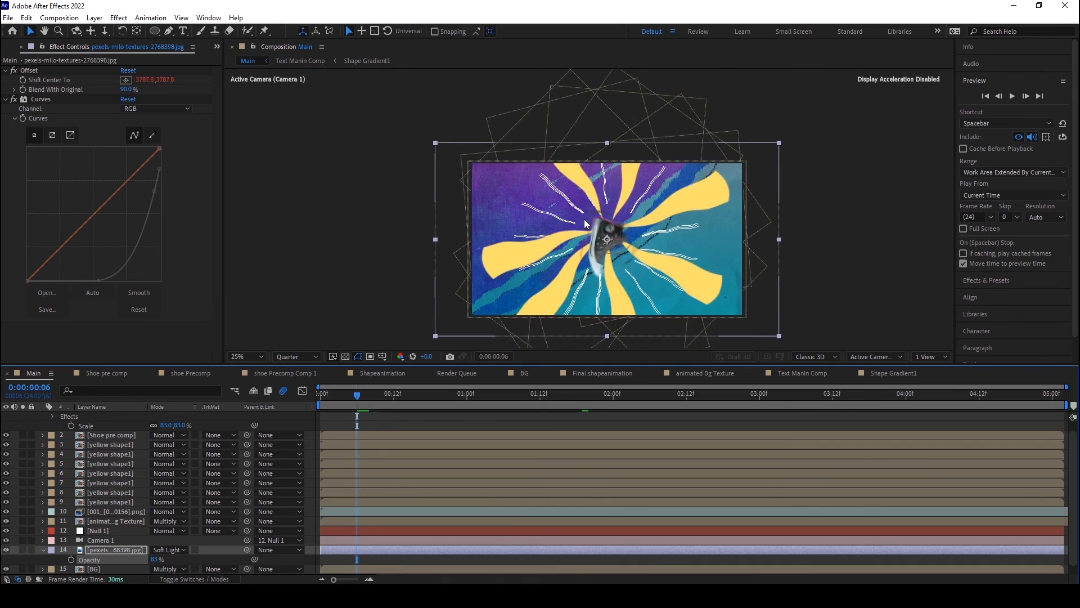
drag(587, 235, 594, 188)
scroll(595, 188, up, 2)
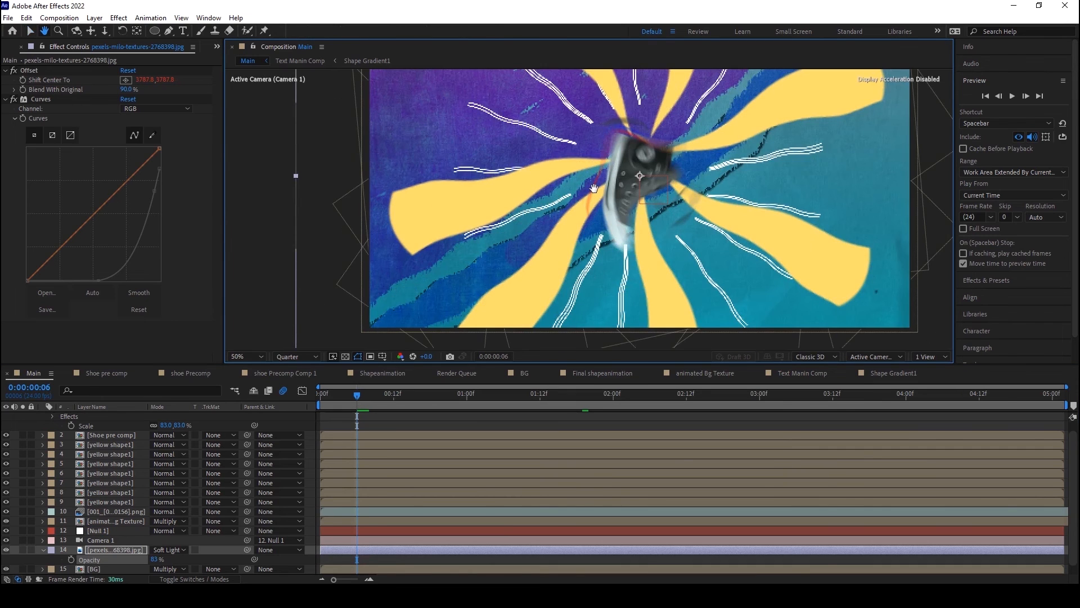
drag(594, 188, 590, 204)
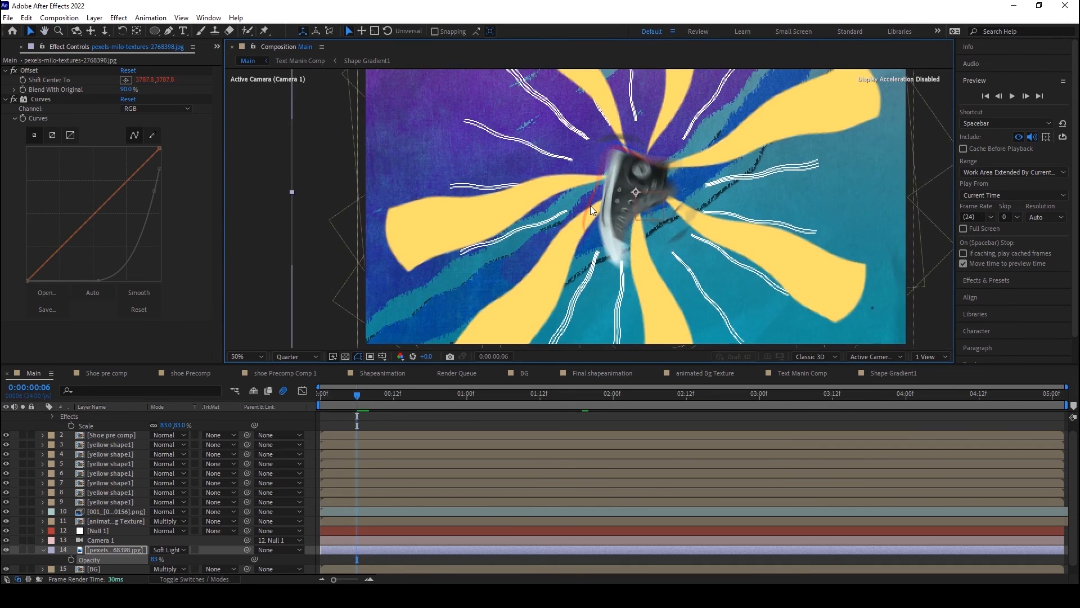
scroll(590, 205, down, 2)
Step: Add an adjustment layer to the Main composition and place it at the top of the layer stack
click(94, 17)
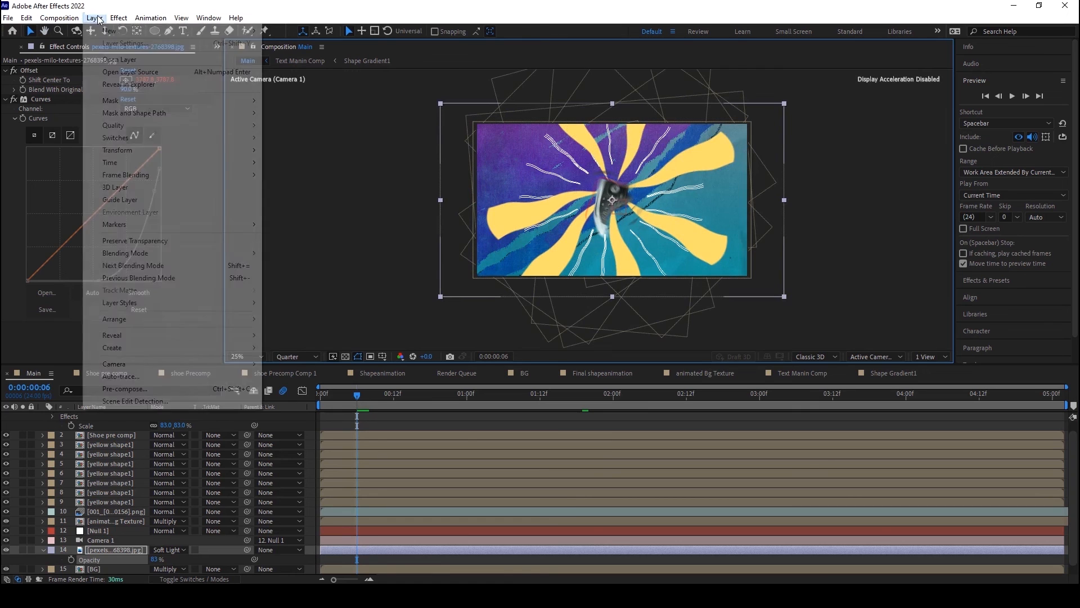
mouse_move(112, 33)
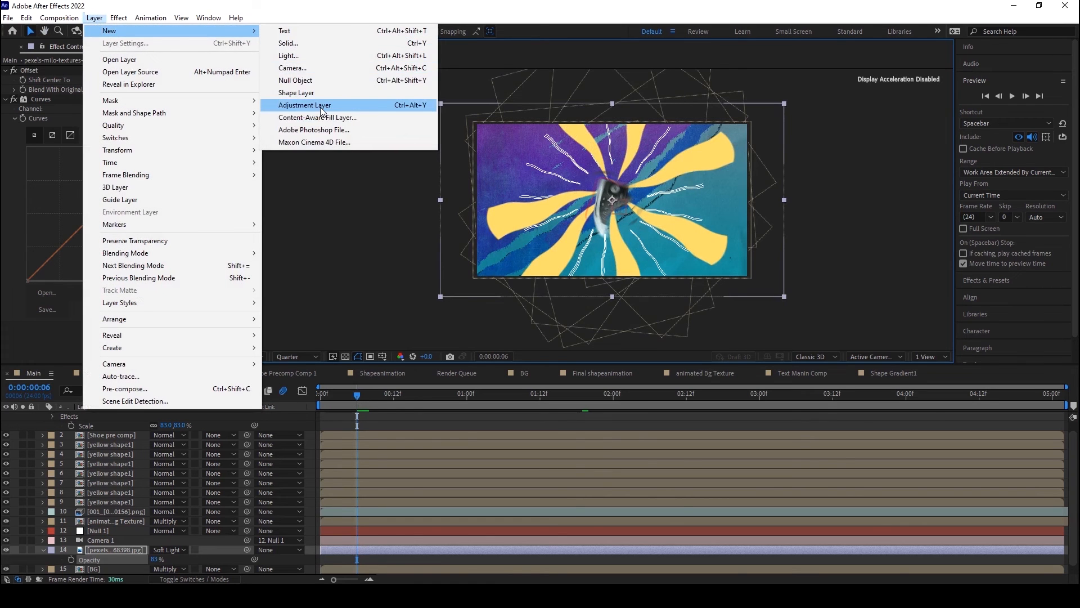
click(315, 106)
drag(118, 546, 128, 416)
Step: Rename the new adjustment layer as Color Correction
right_click(128, 417)
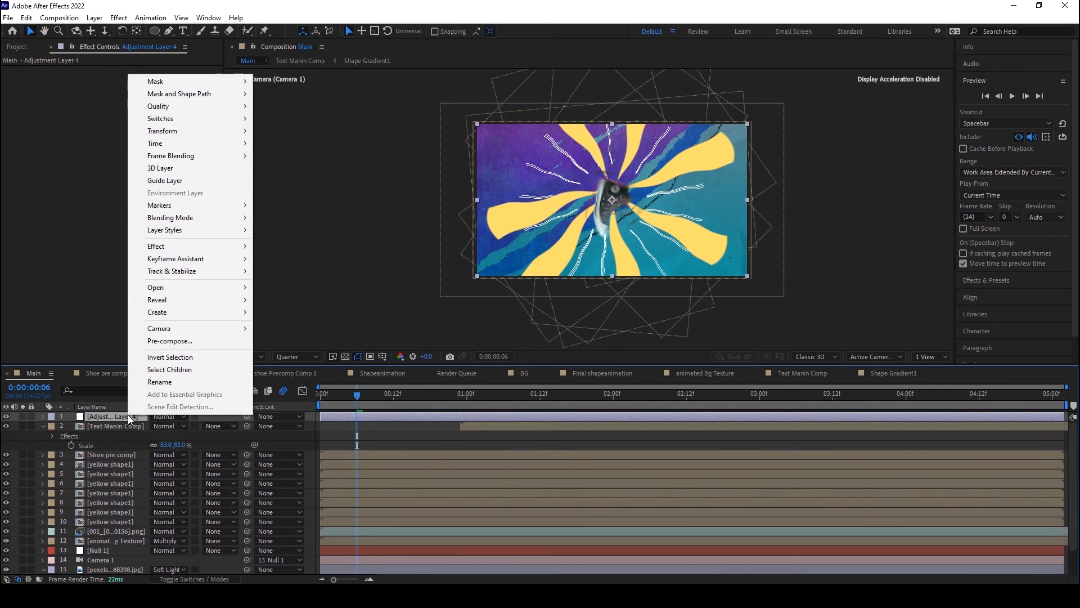
click(157, 382)
key(BackSpace)
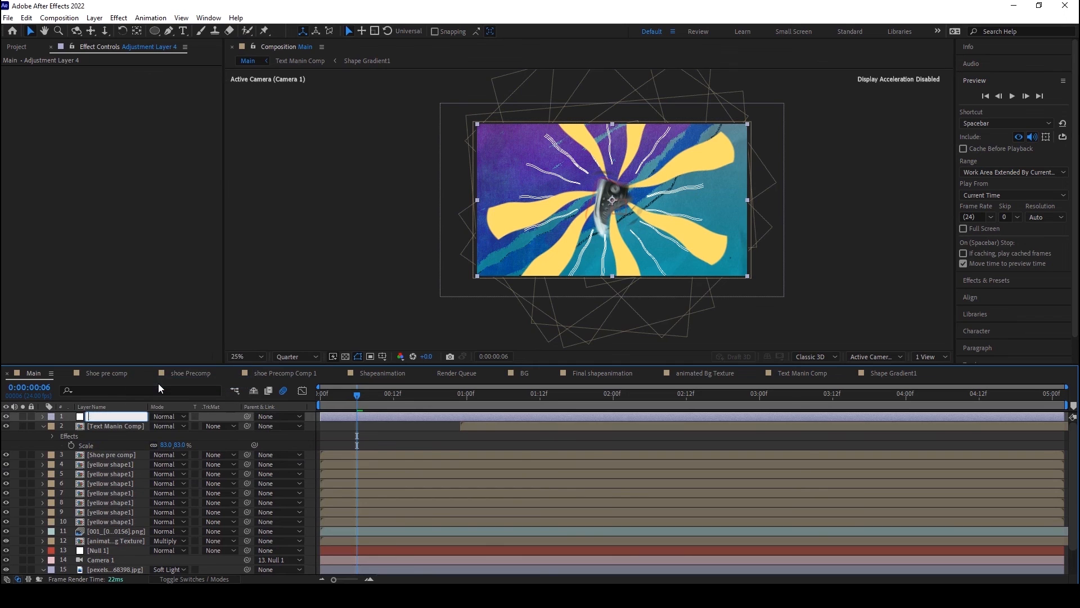
text(Color Correction)
click(300, 275)
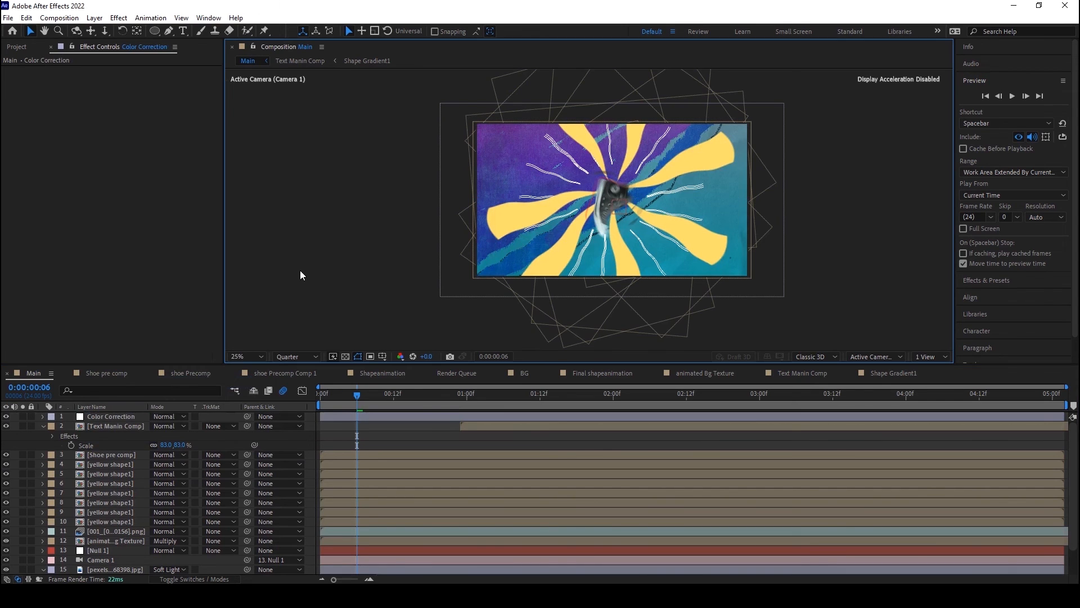
Step: Apply the Curves effect to the Color Correction layer and bend the RGB curve's midpoint slightly upward to brighten the midtones
click(120, 19)
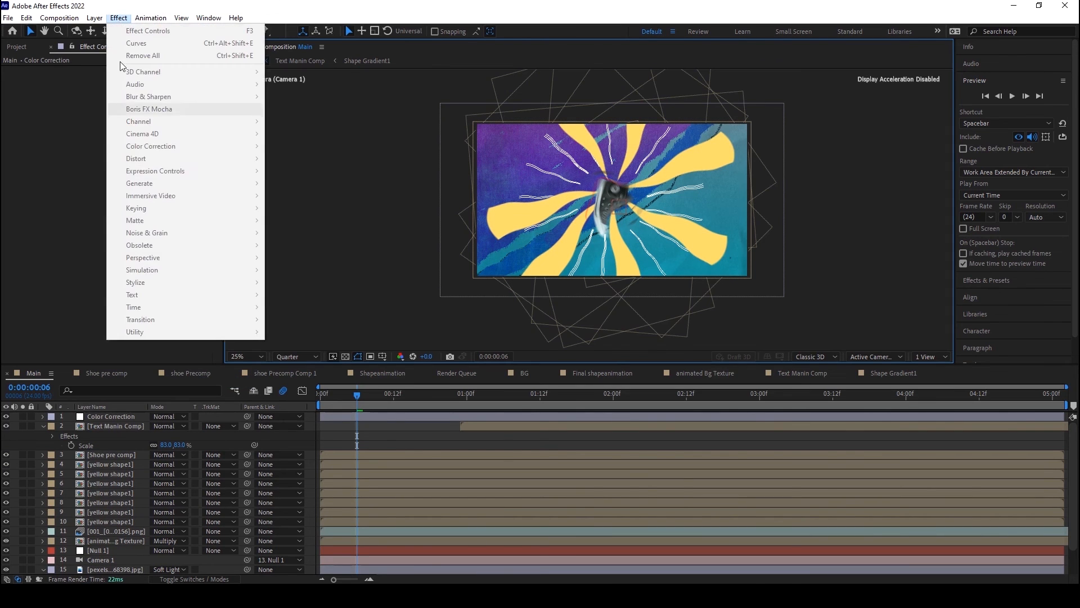
click(109, 416)
click(120, 19)
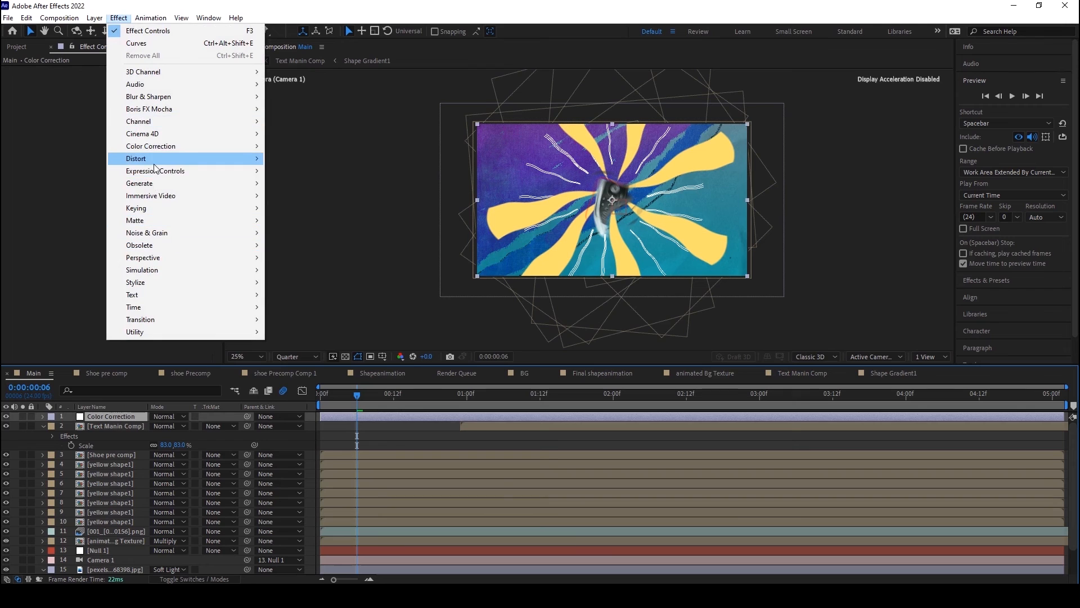
mouse_move(153, 147)
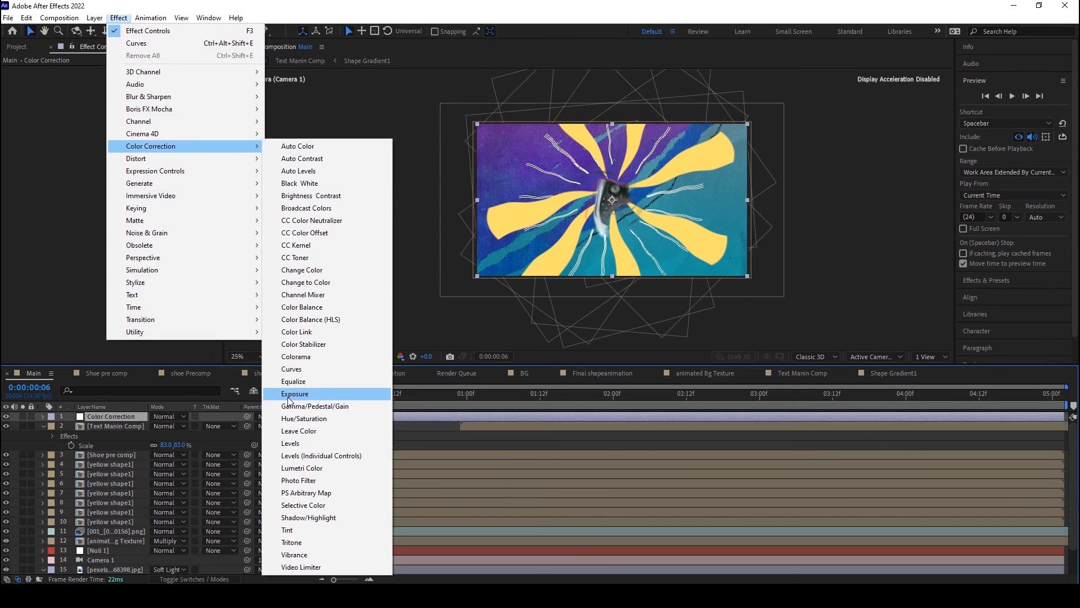
click(292, 370)
drag(93, 180, 91, 181)
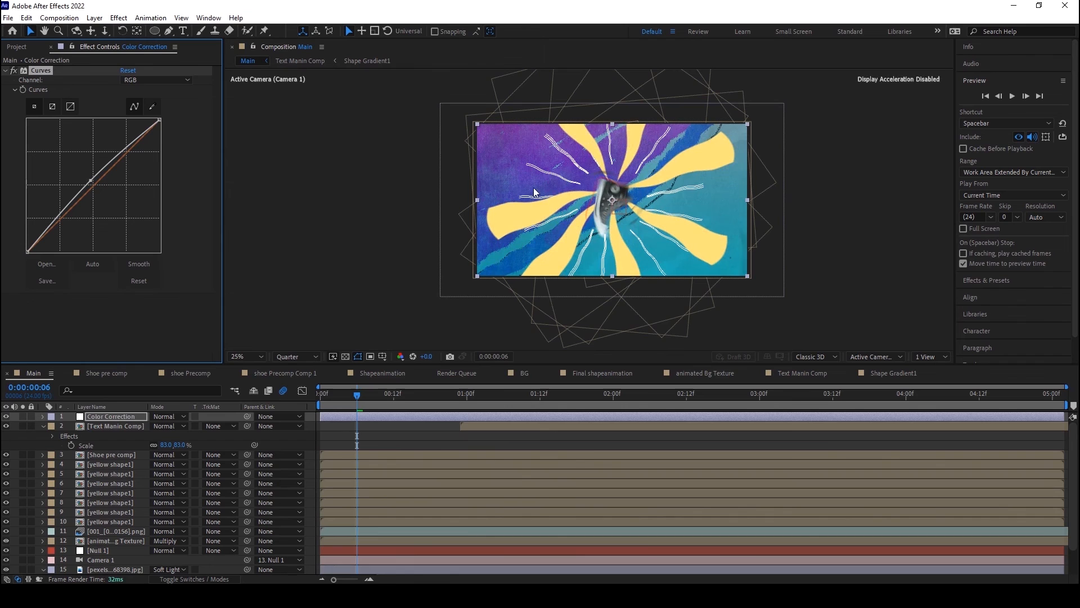
Step: Add the Exposure effect to the Color Correction layer and set its master Exposure to 0.45
click(119, 18)
mouse_move(152, 148)
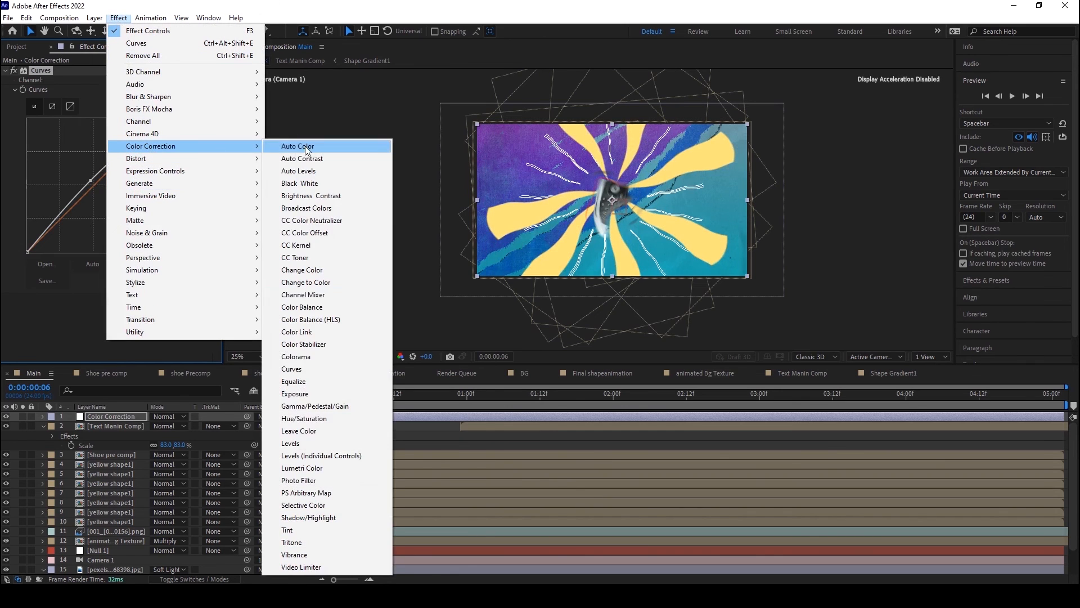
click(309, 395)
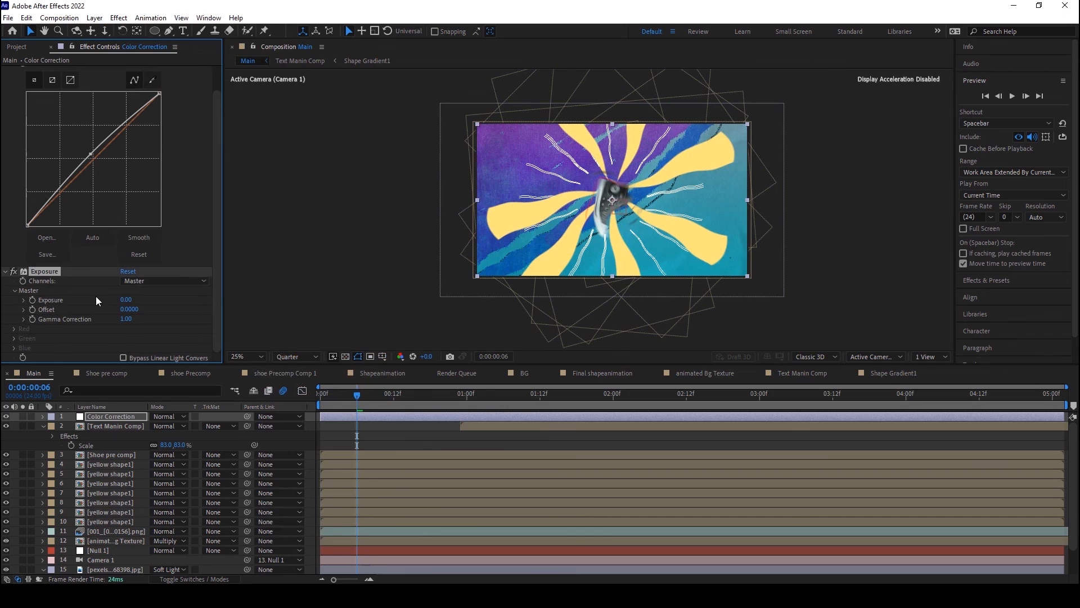
drag(128, 304, 155, 302)
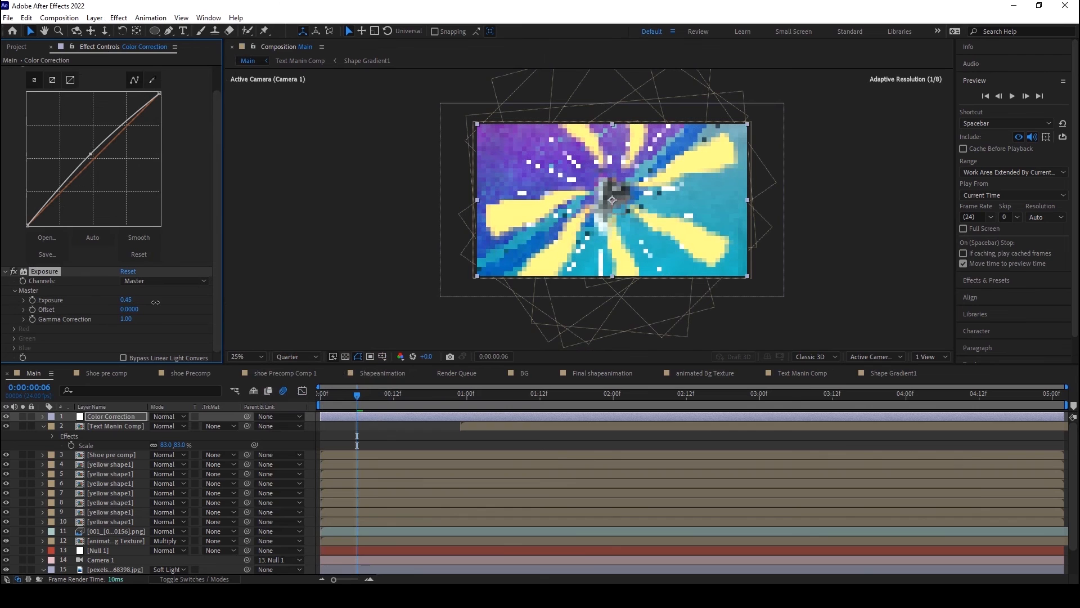
Step: Compare the image with the Color Correction layer off and on, and check the frames at 0:00:01:06, 0:00:02:11 and 0:00:02:20
click(5, 416)
click(5, 416)
drag(422, 398, 506, 406)
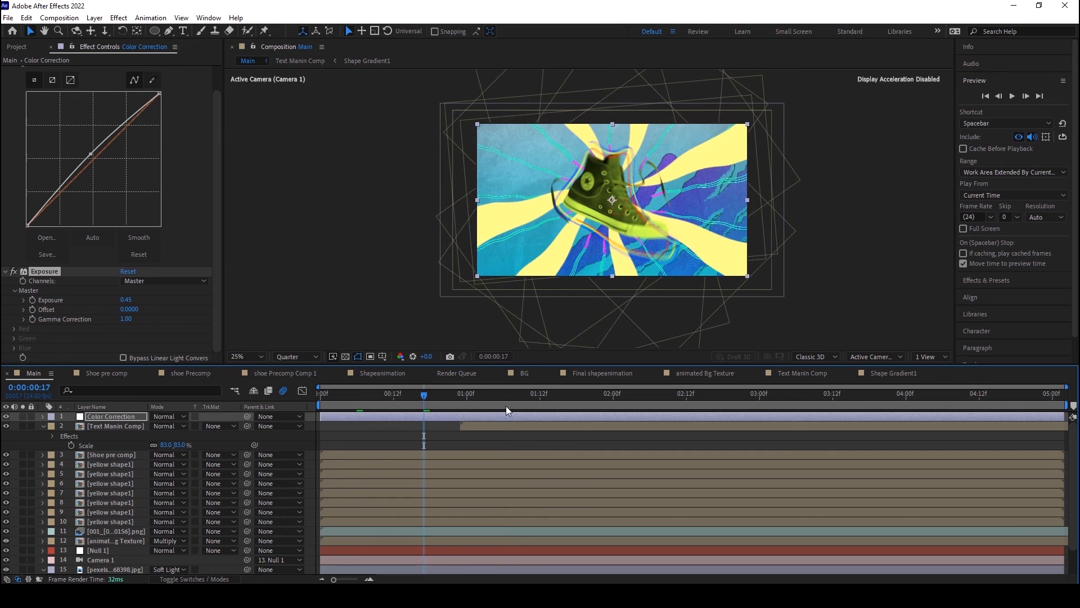
click(563, 407)
click(682, 407)
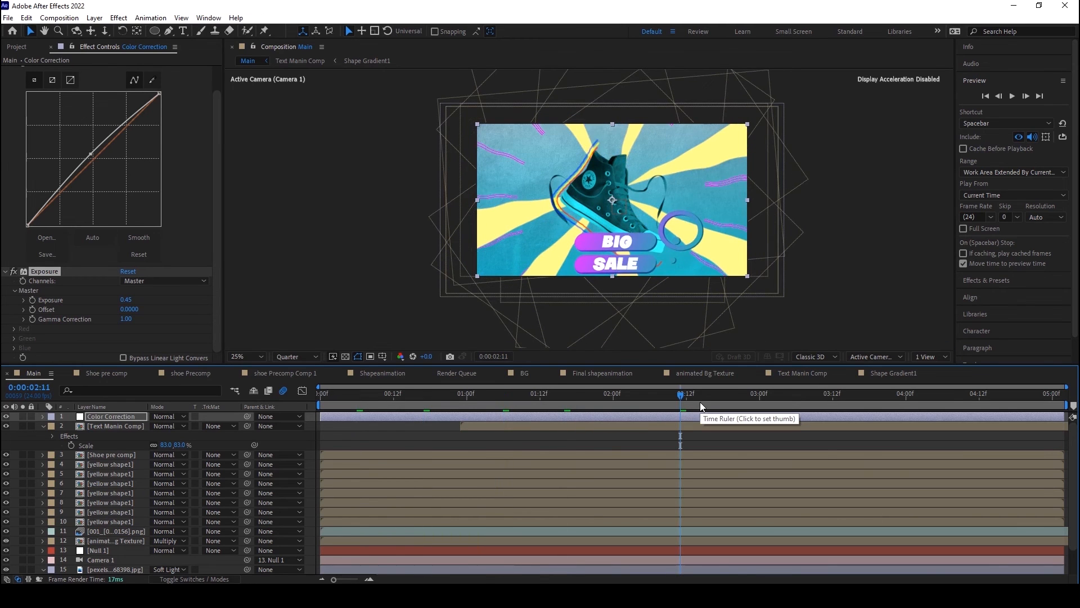
click(733, 400)
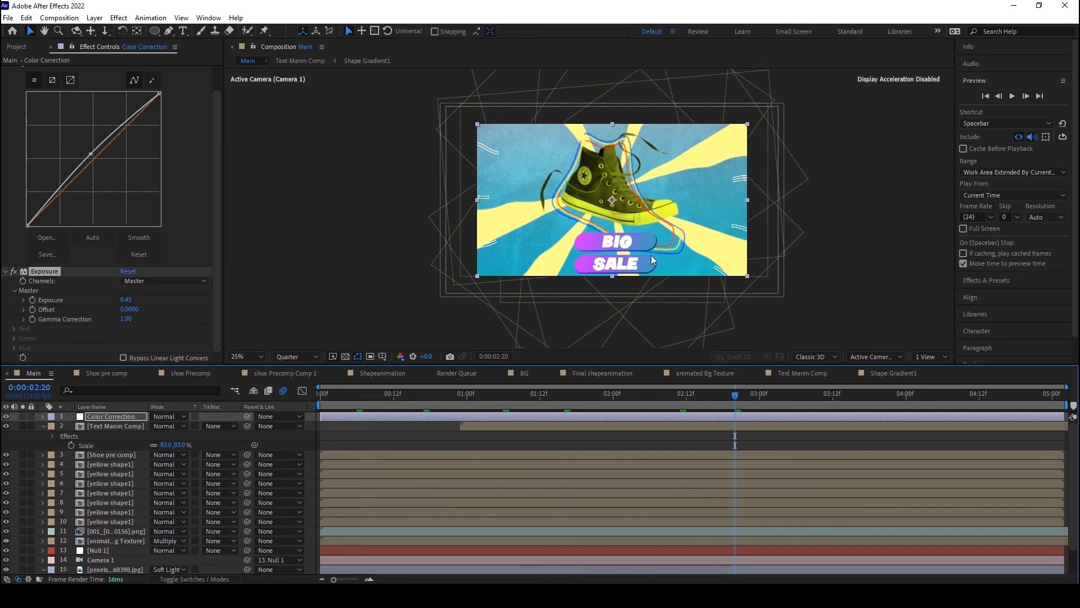
key(comma)
key(period)
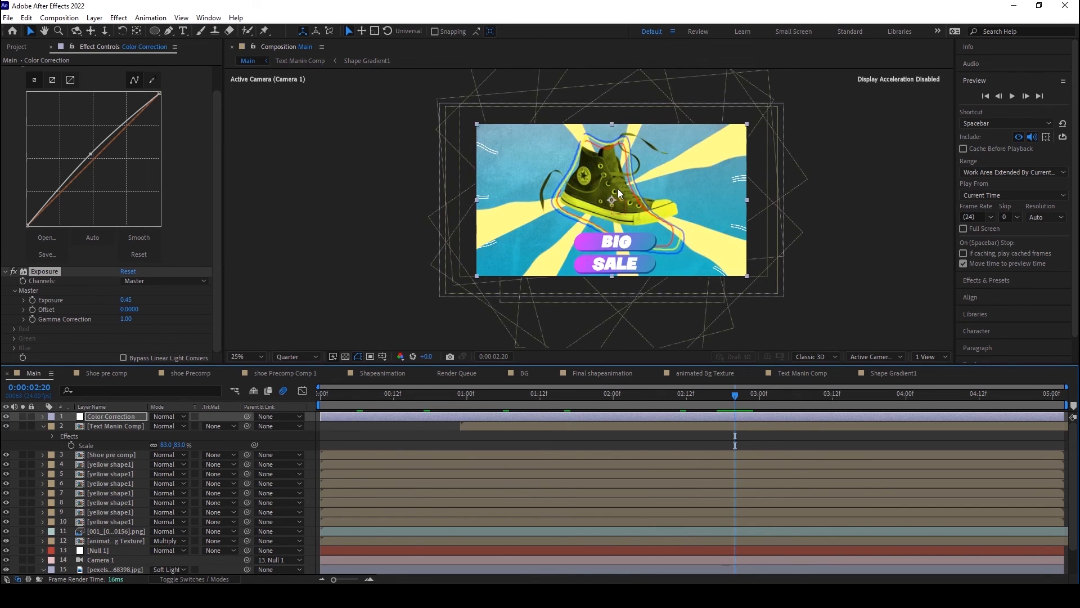
Step: Add another adjustment layer directly above the Color Correction layer
click(105, 416)
click(95, 17)
mouse_move(163, 35)
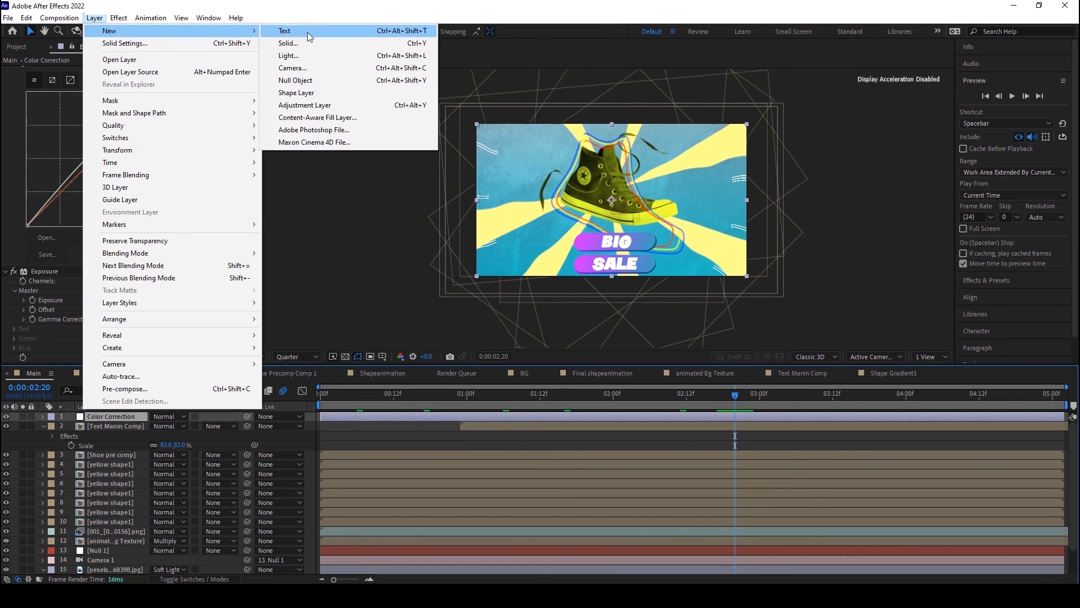
click(307, 106)
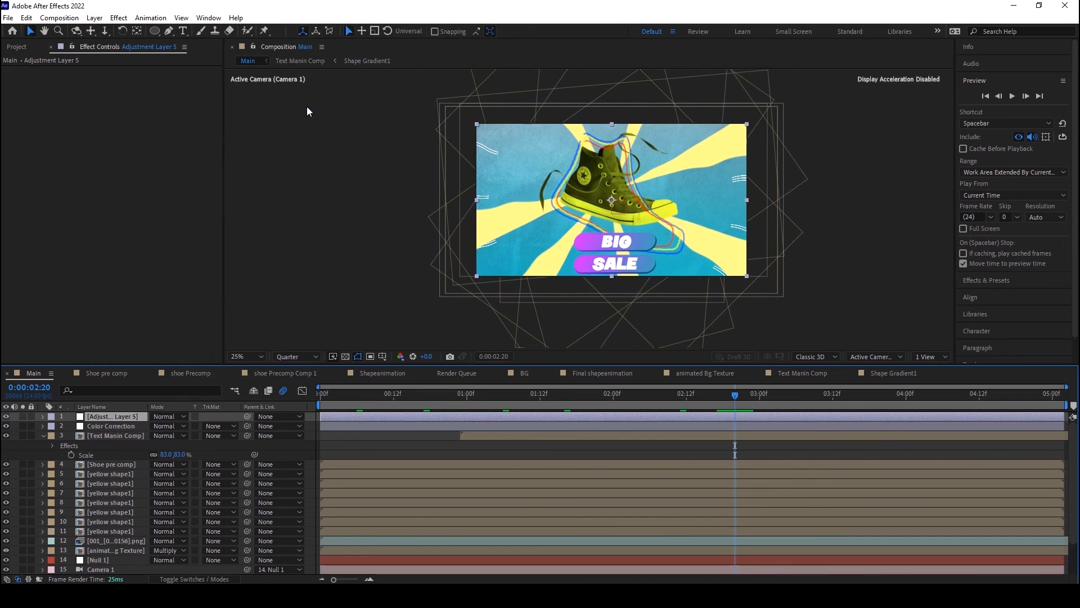
Step: Apply the Posterize Time effect to the new adjustment layer with a frame rate of 6
click(118, 18)
mouse_move(199, 308)
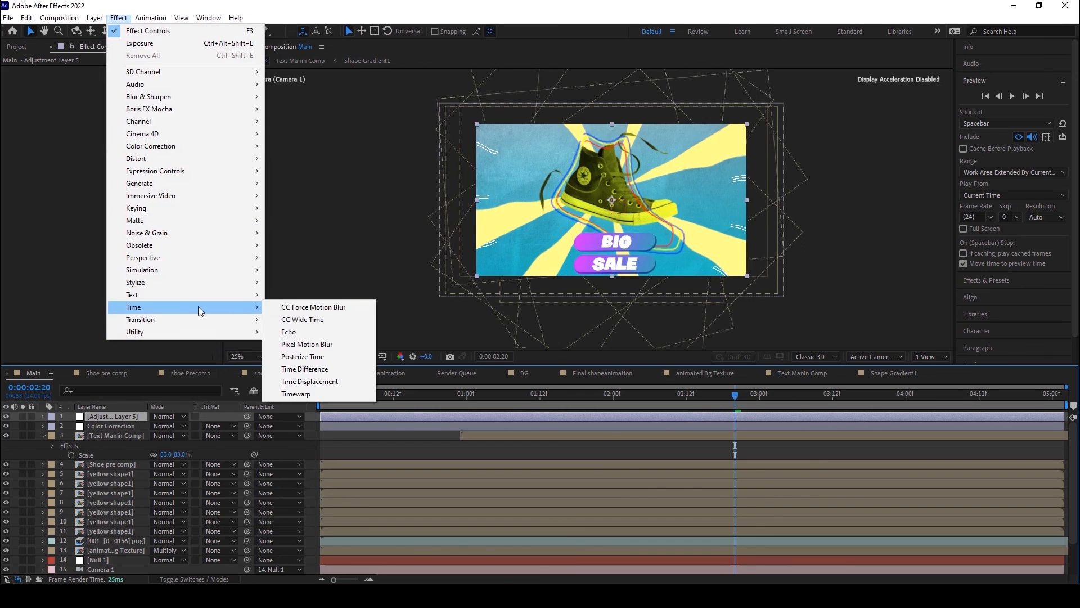
click(303, 356)
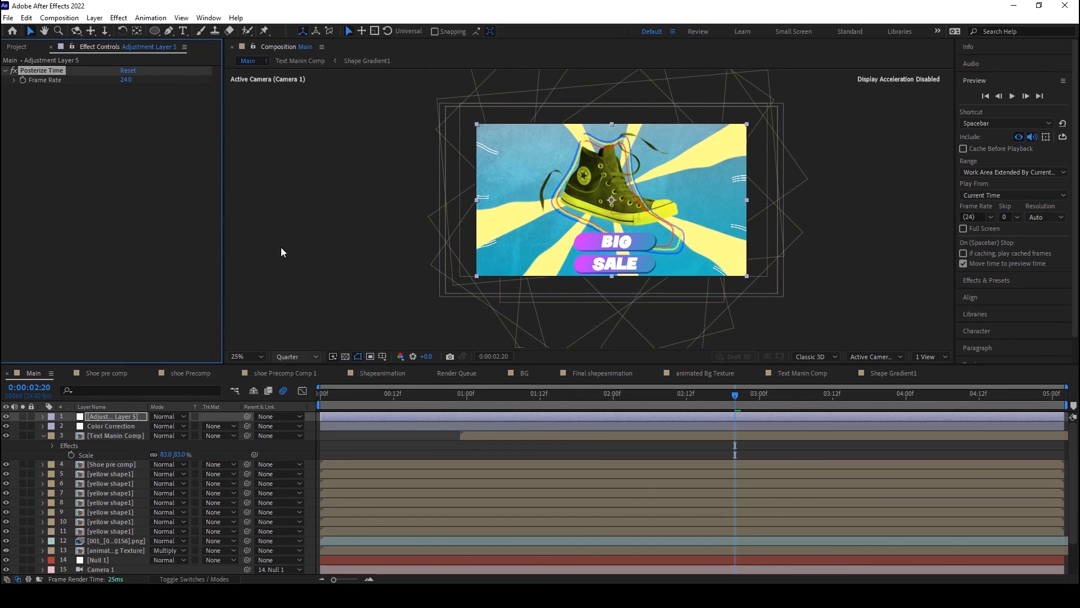
click(123, 80)
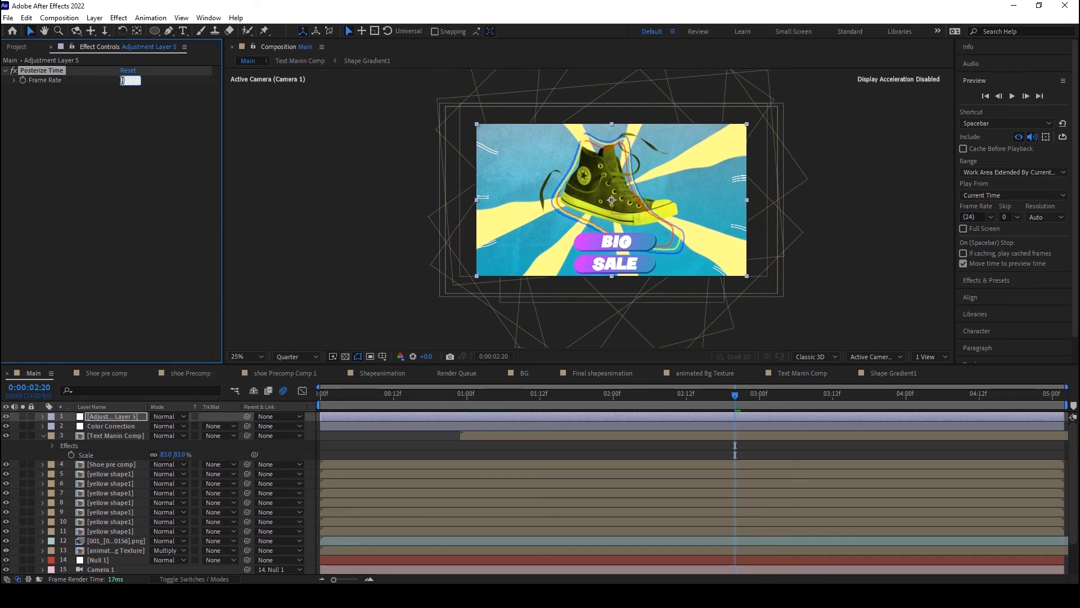
text(6)
click(296, 174)
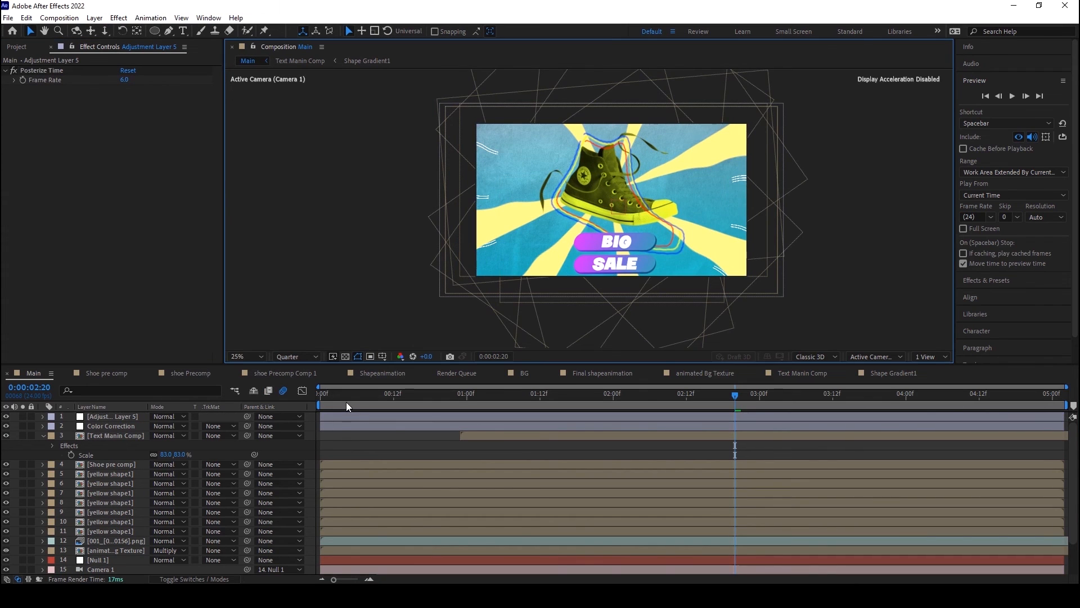
Step: Preview the Main composition from 0:00:00:04 with the new adjustment layer selected
click(346, 401)
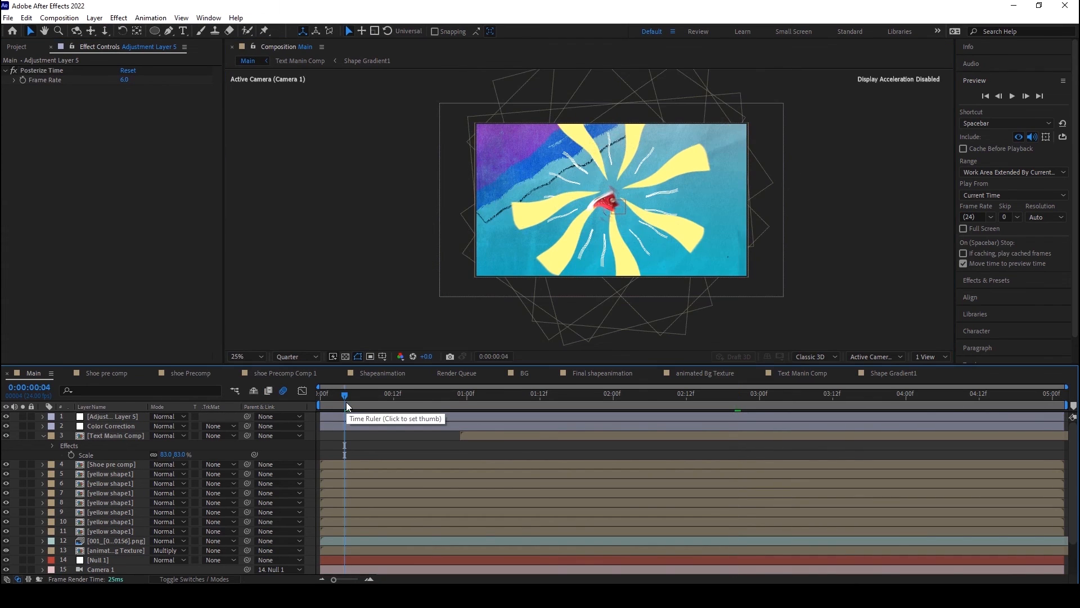
click(123, 417)
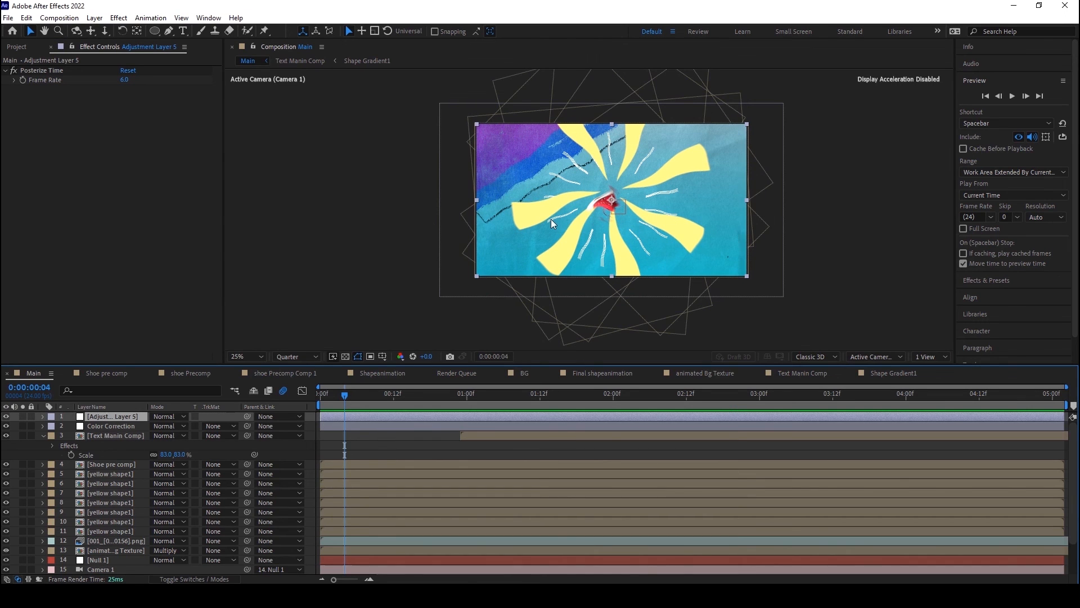
click(1012, 96)
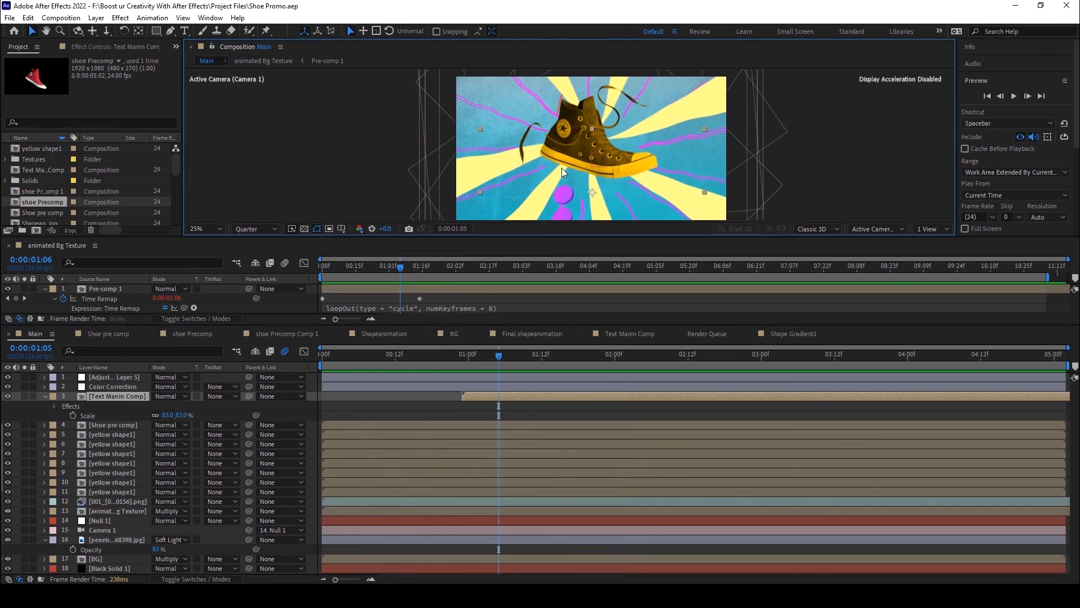
Step: Check the shoe at 0:00:01:16 in Main, and open the nested shoe compositions down to shoe Precomp
click(116, 425)
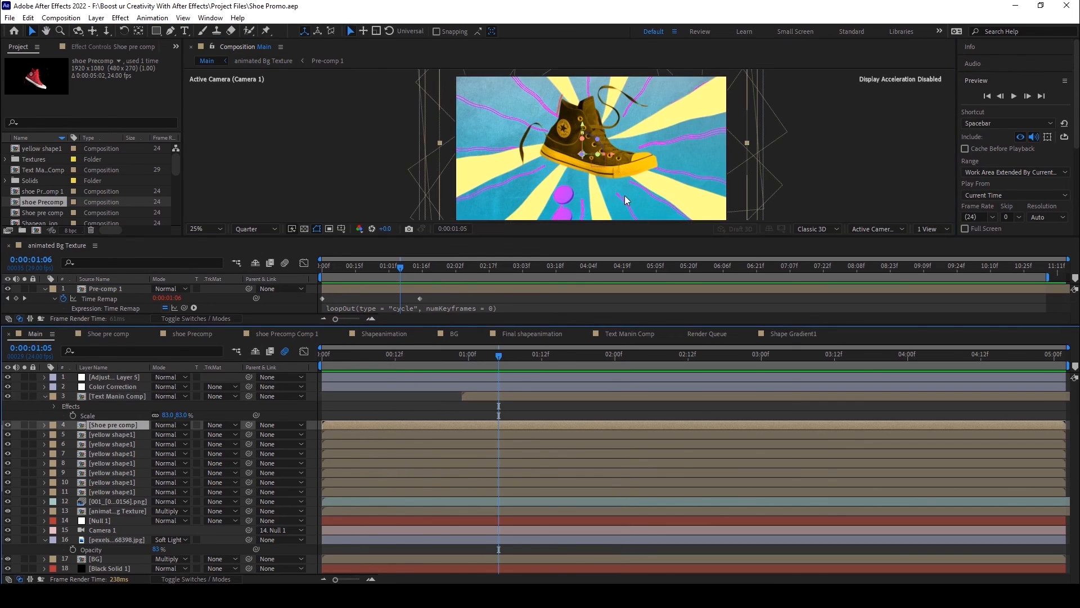
drag(499, 356, 566, 359)
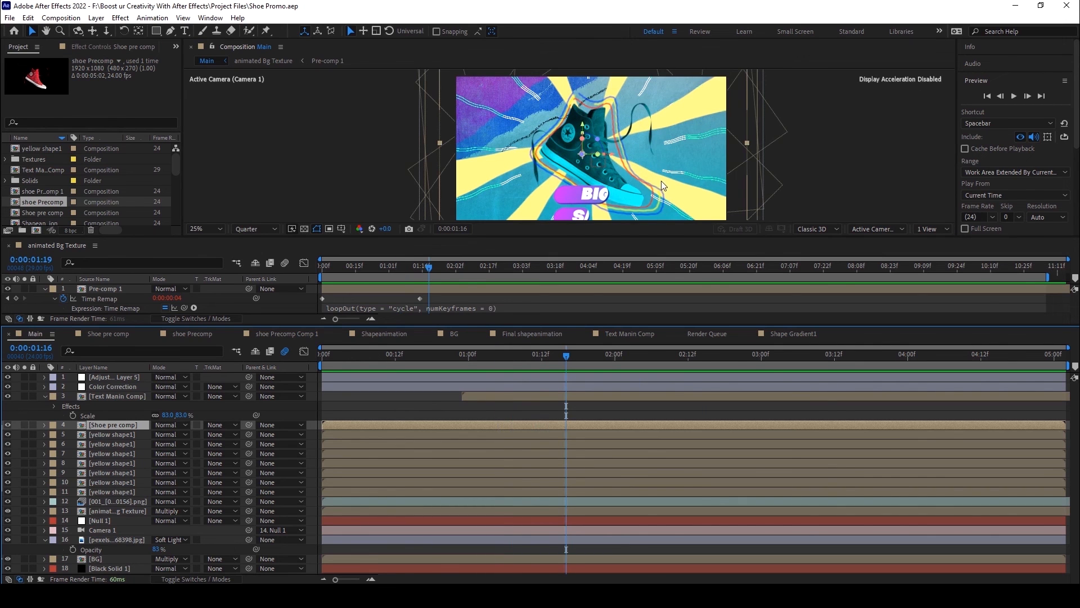
double_click(109, 425)
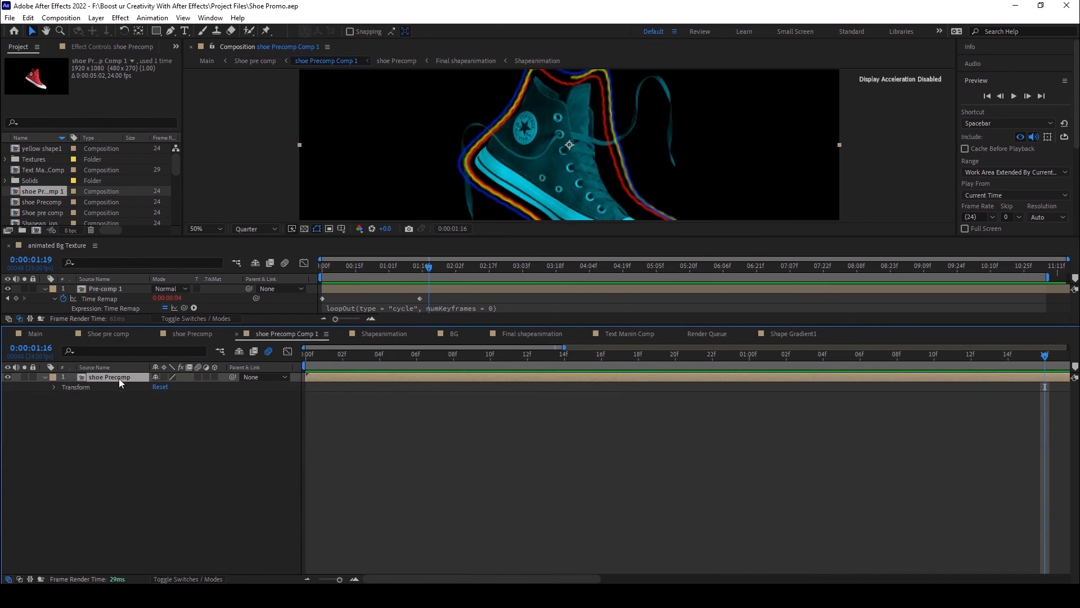
double_click(120, 378)
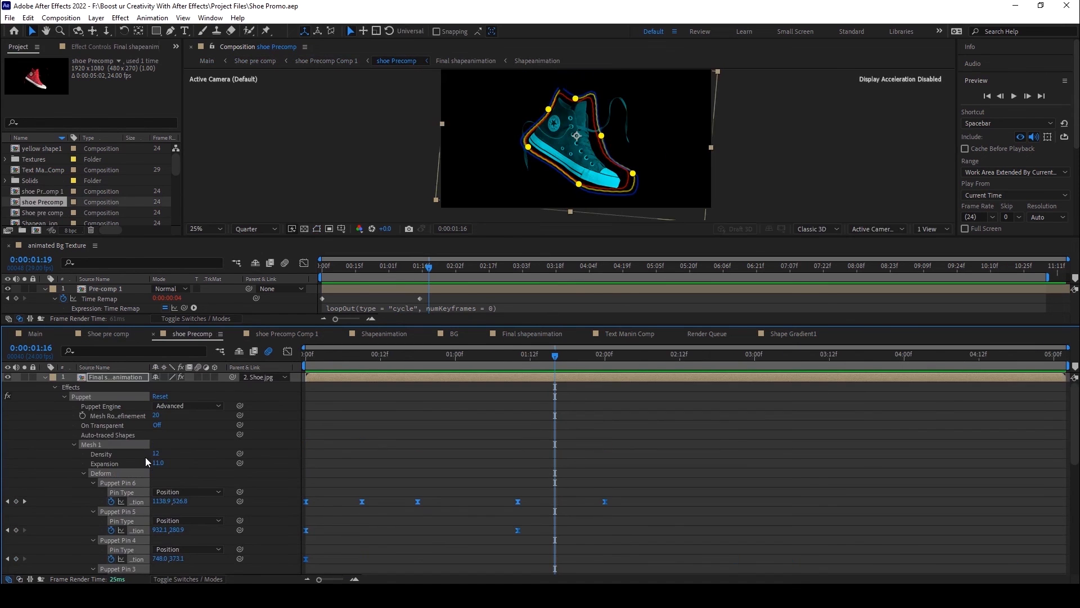
Step: Examine the Puppet effect on the Final shapeanimation layer and scrub the shoe outline's motion between 0:00:01:16 and 0:00:01:22
click(46, 378)
click(100, 378)
click(45, 377)
click(87, 407)
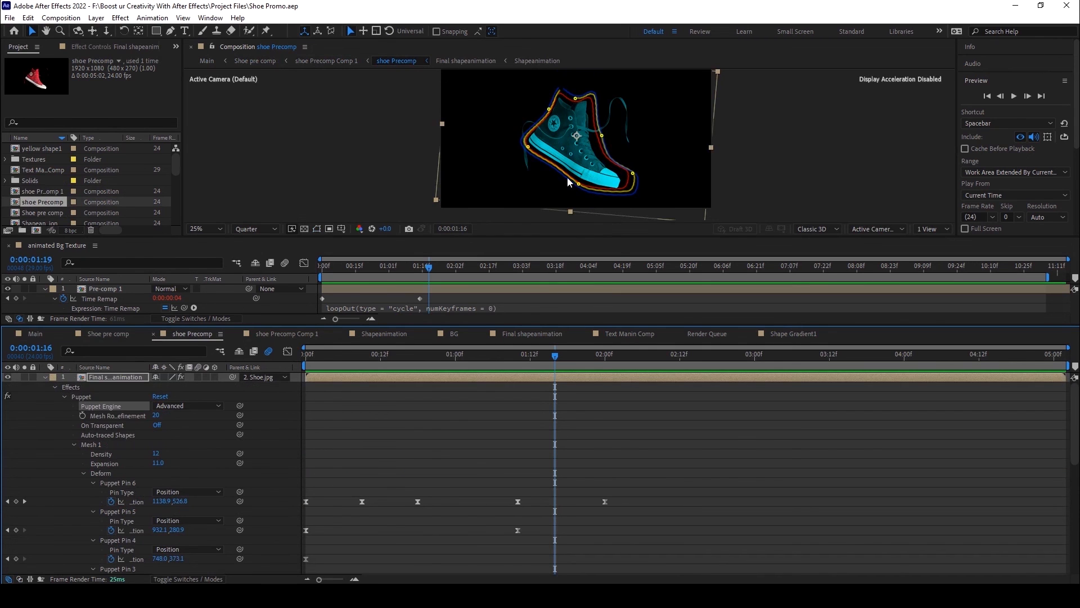
drag(554, 357, 595, 379)
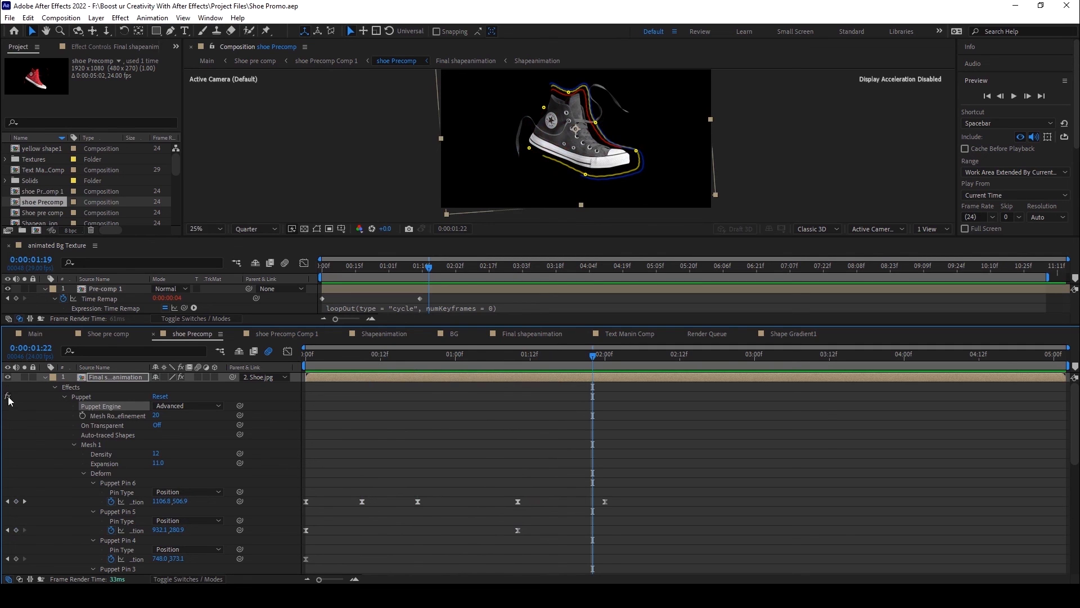
click(81, 396)
drag(552, 357, 576, 373)
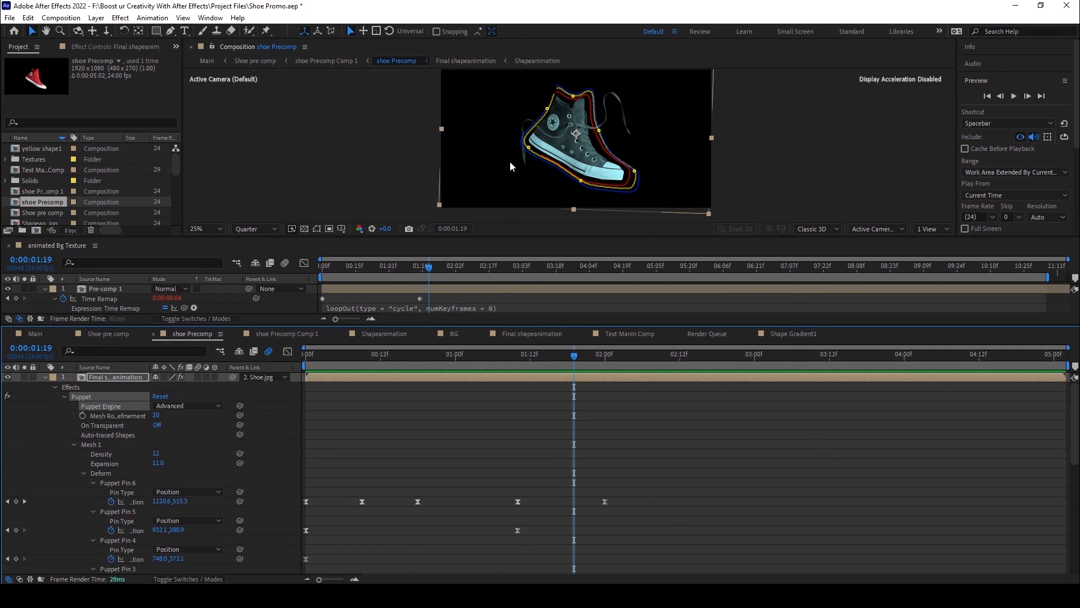
Step: Scrub the shoe outline's puppet motion in shoe Precomp from 0:00:02:19 back to about 0:00:00:12, and preview it
drag(573, 354, 727, 379)
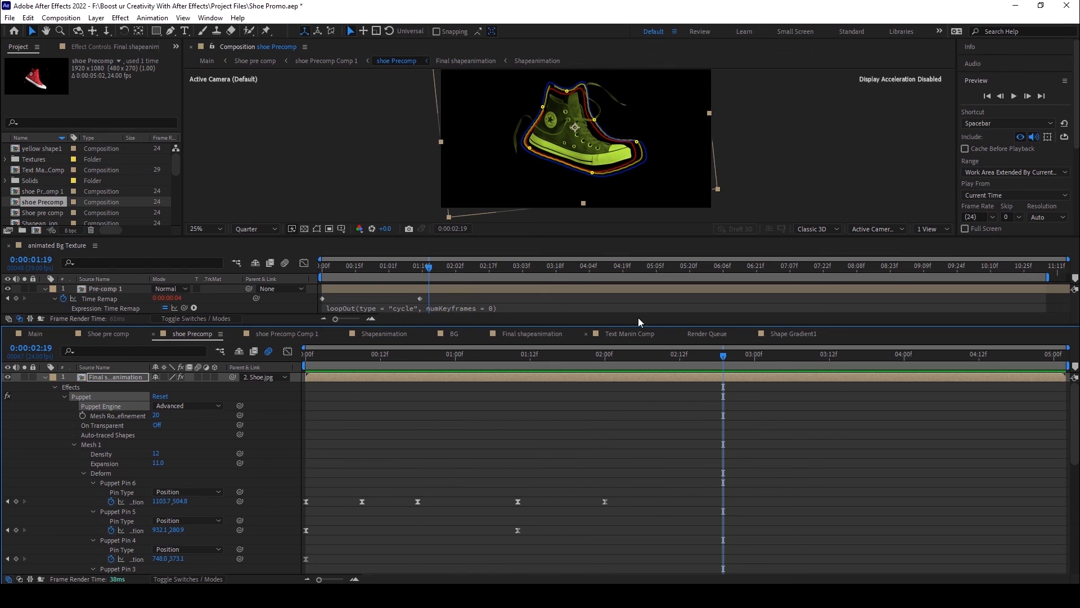
drag(714, 359, 383, 363)
key(space)
key(space)
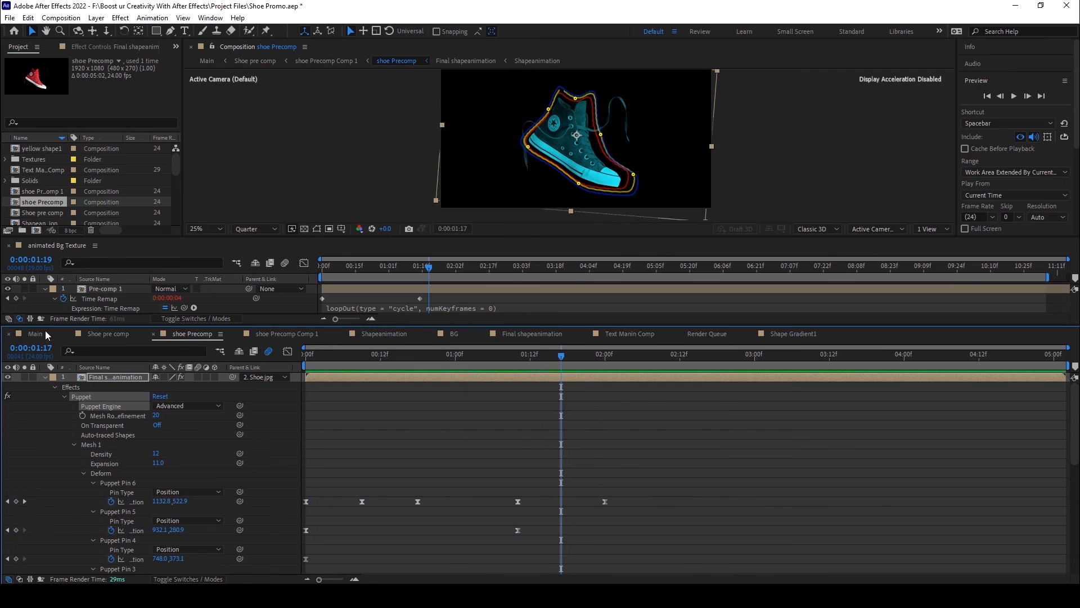
Step: In Main, pre-compose all layers from Adjustment Layer 5 down to Black Solid 1 into a composition named Final Shoe Comp
click(46, 334)
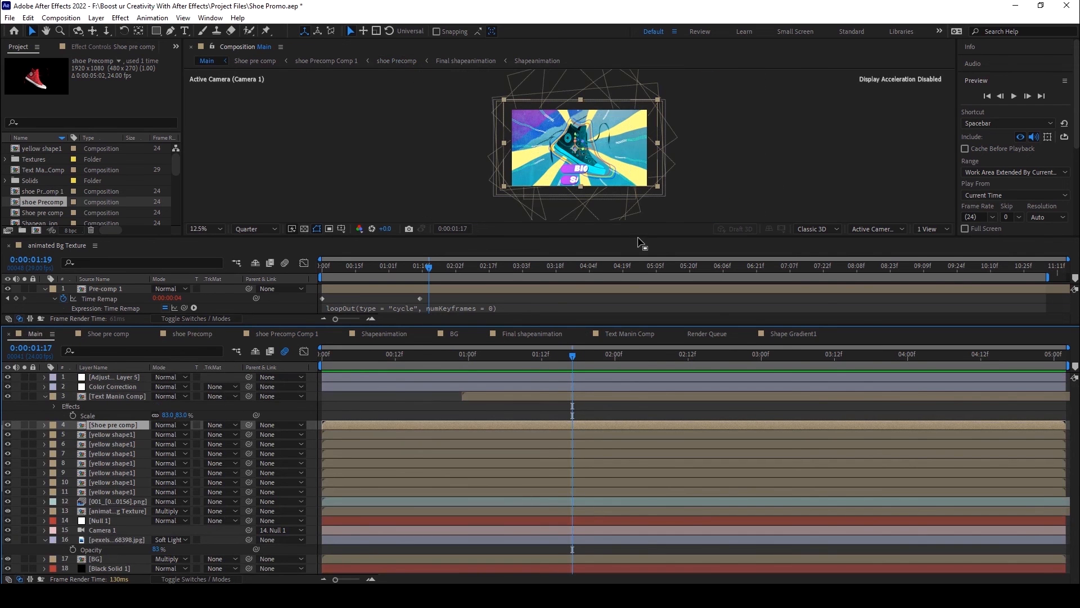
drag(642, 243, 640, 254)
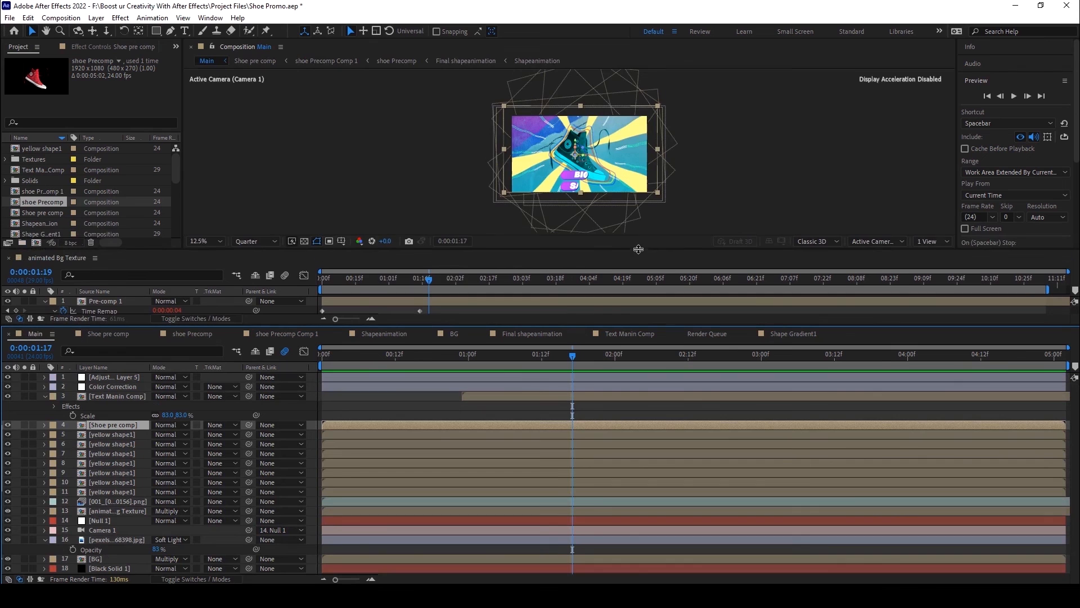
click(129, 377)
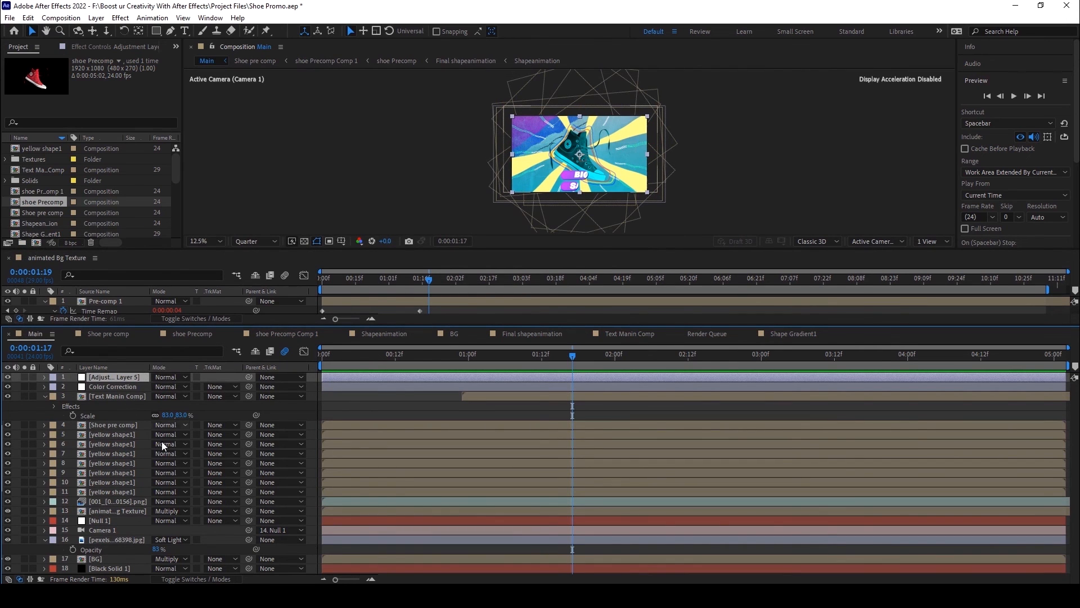
shift+click(111, 566)
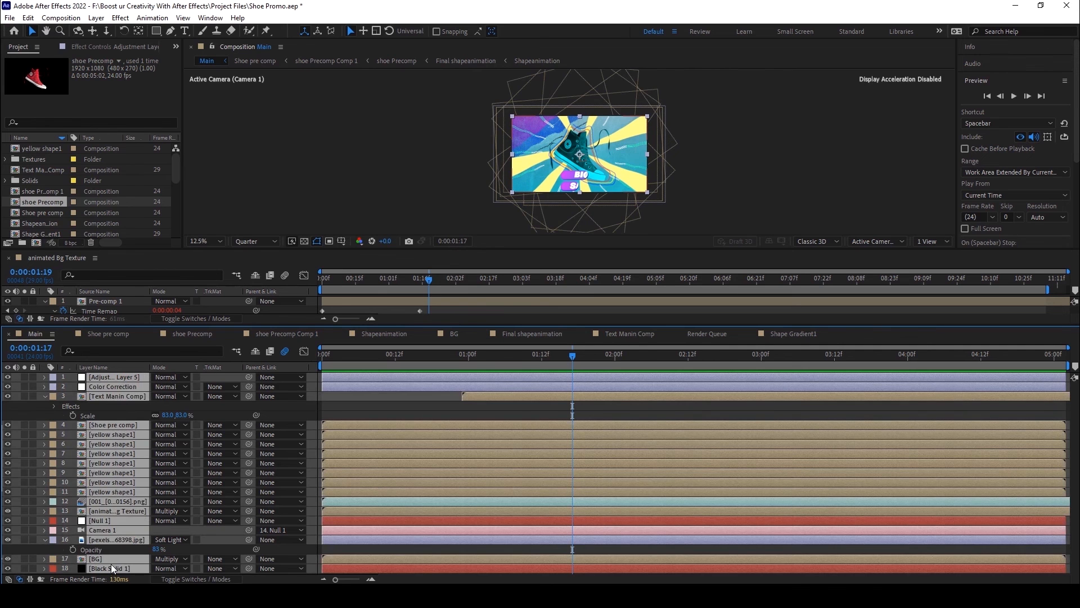
click(96, 18)
click(137, 388)
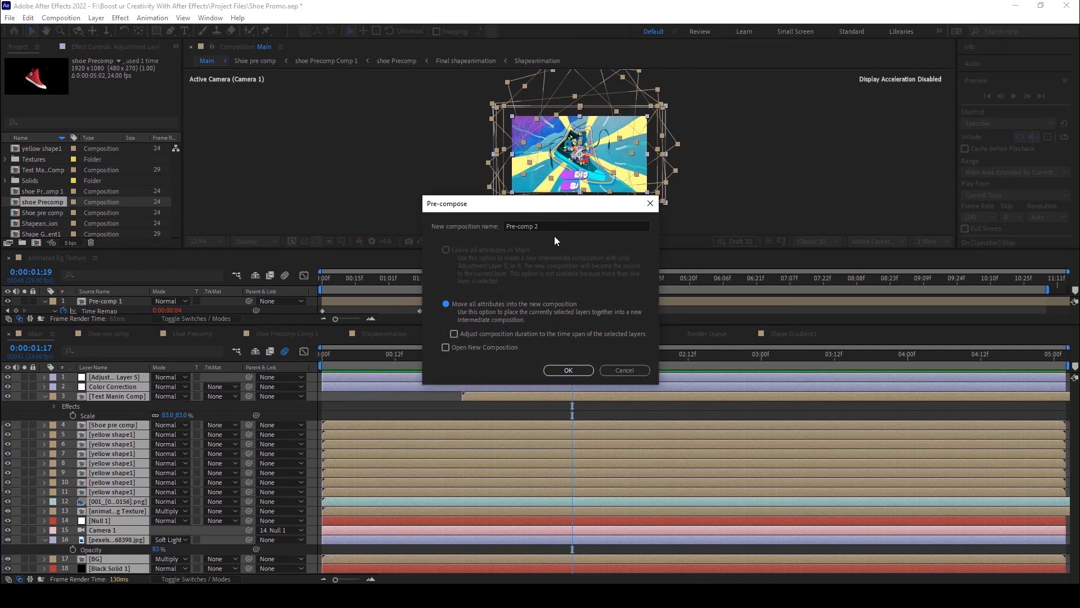
drag(549, 226, 462, 224)
key(BackSpace)
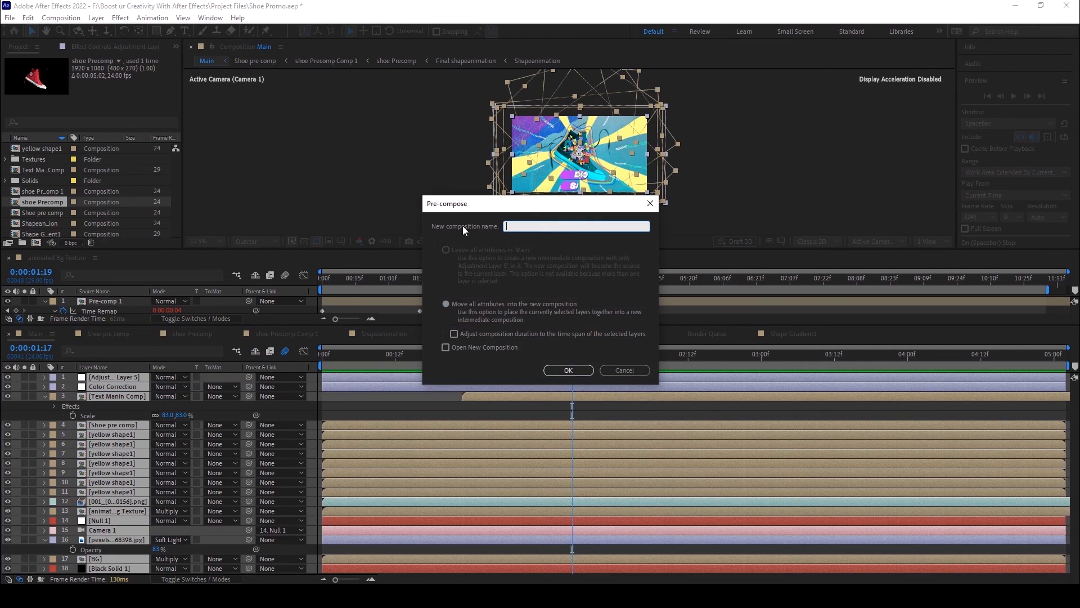
text(dINAL)
key(BackSpace)
key(BackSpace)
key(BackSpace)
text(INAL)
key(BackSpace)
key(BackSpace)
key(BackSpace)
text(omp)
click(559, 367)
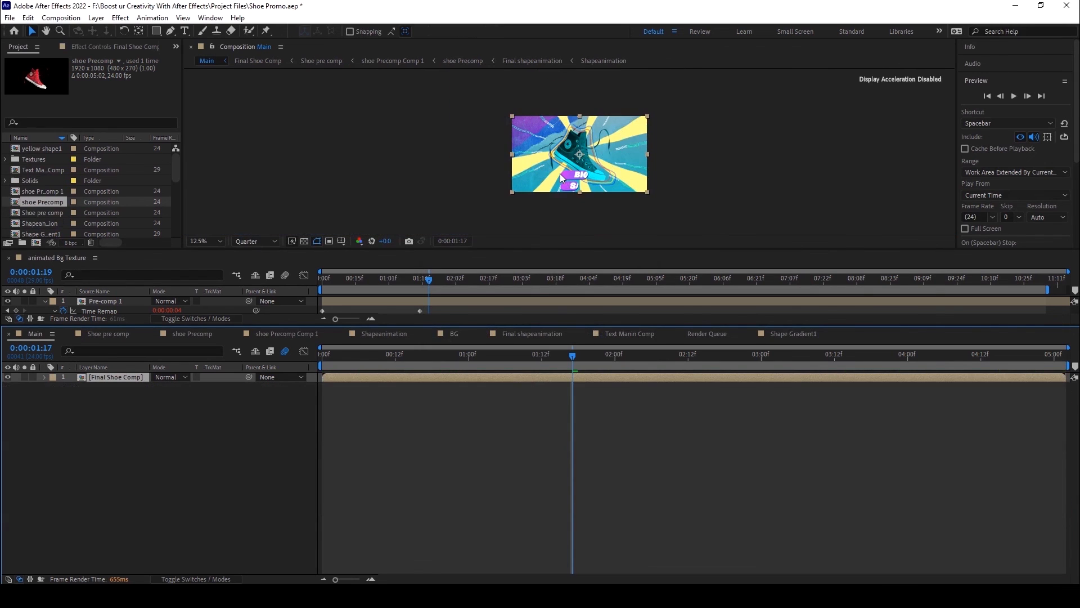
Step: Set the preview resolution of the Main composition to Full
click(254, 241)
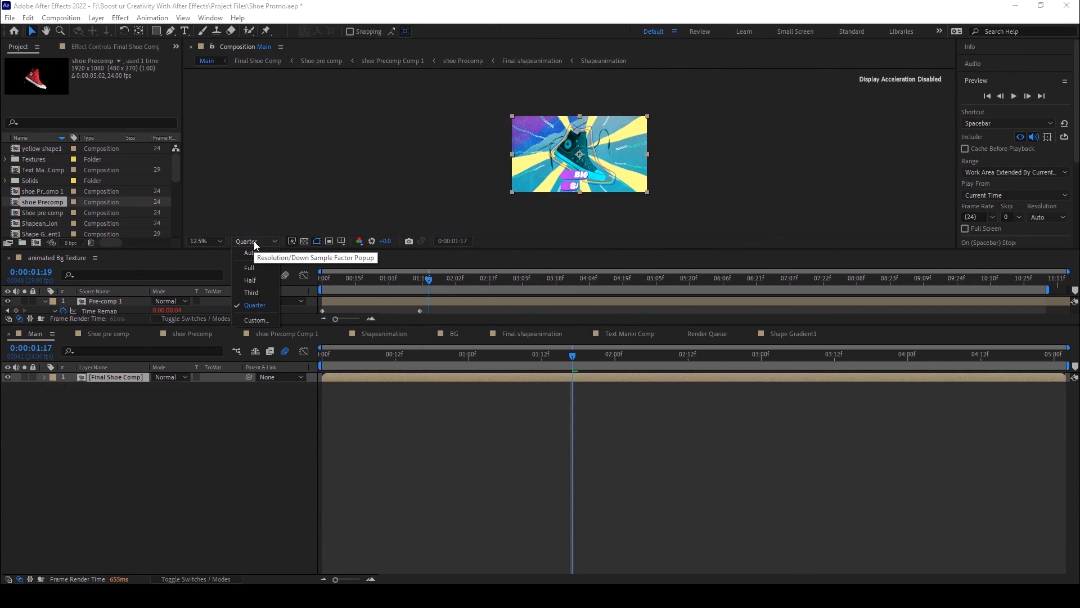
click(262, 270)
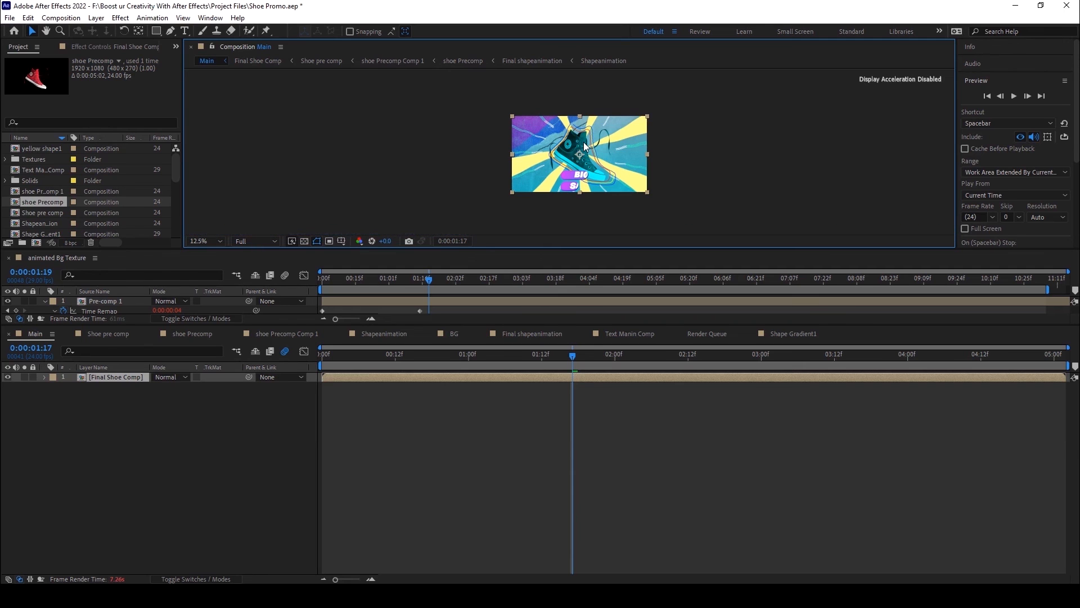
click(9, 17)
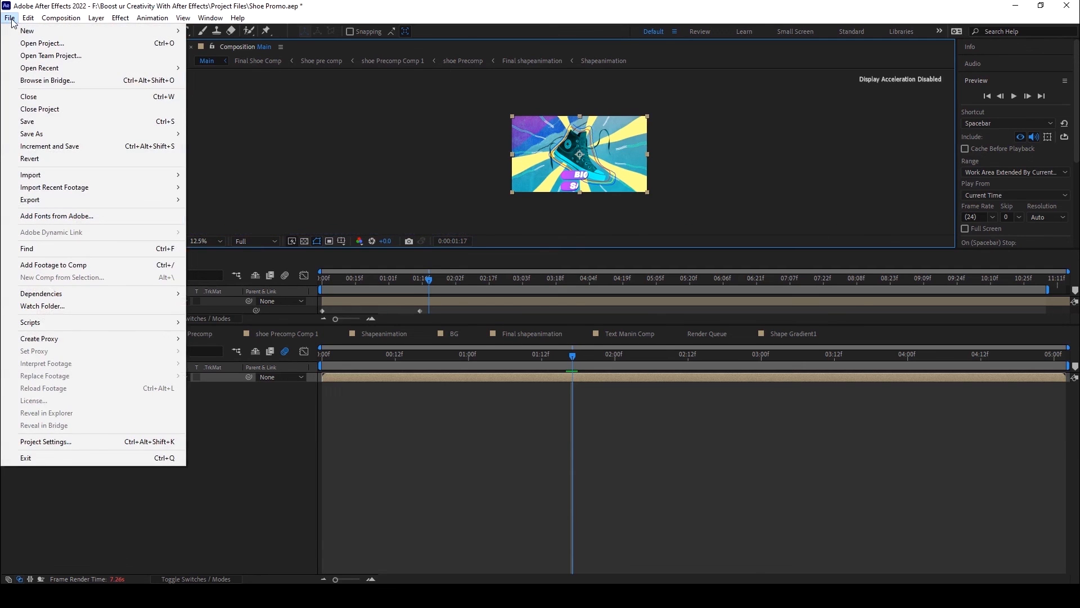
click(326, 444)
Step: Switch to Adobe Media Encoder 2022 and add the Main composition from the Shoe Promo project to the queue
scroll(571, 178, up, 1)
scroll(570, 178, down, 1)
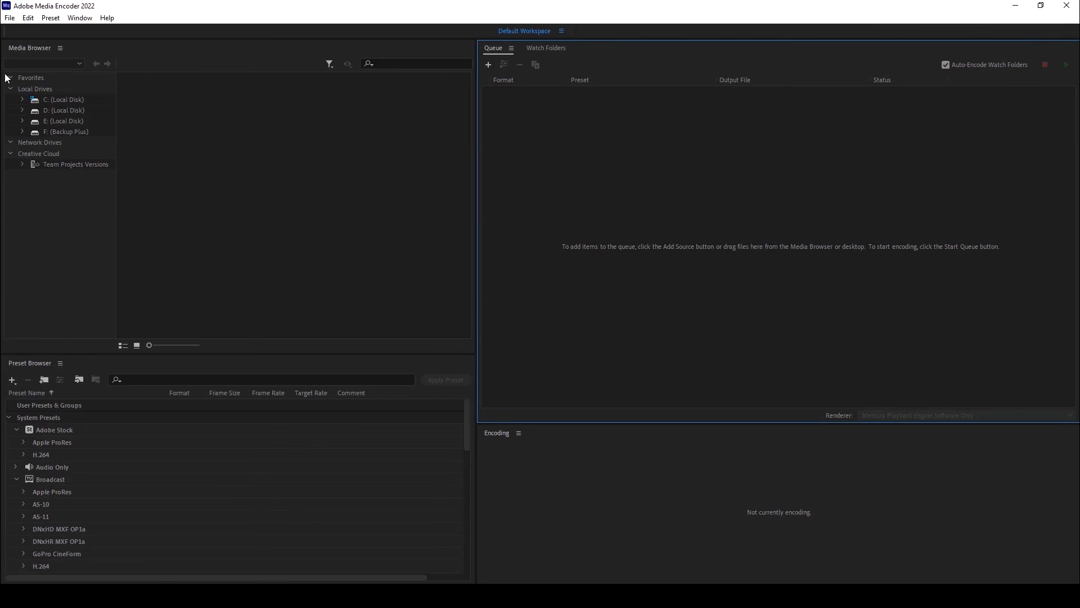
click(9, 18)
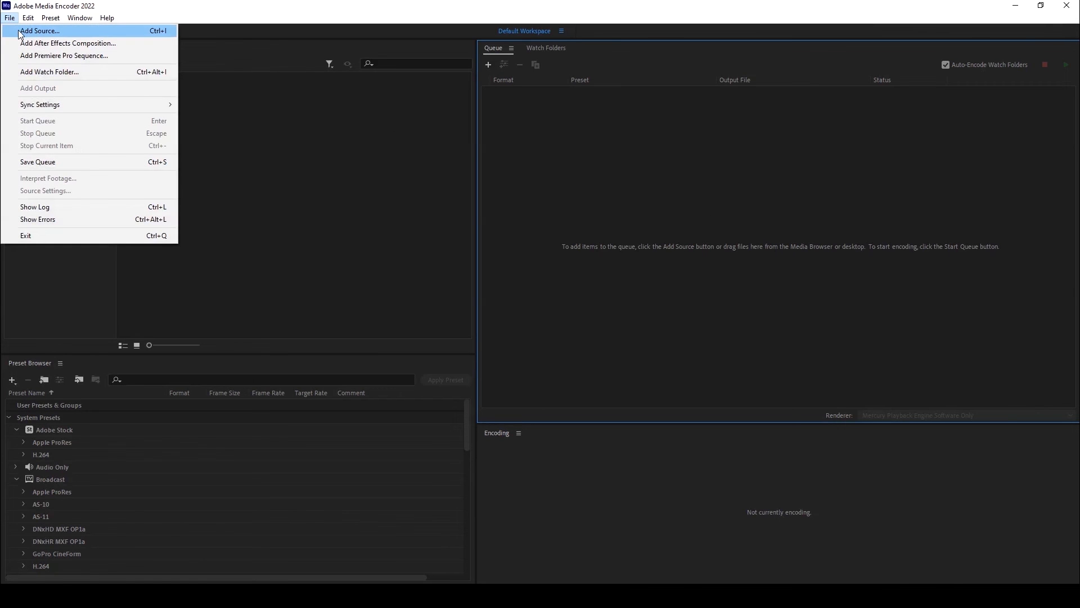
click(19, 31)
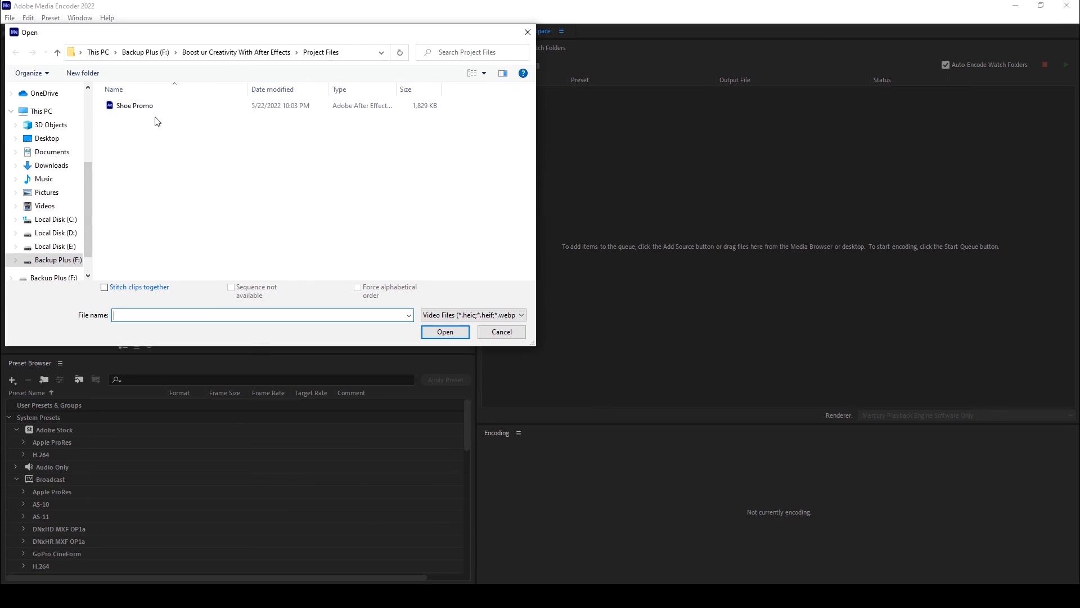
click(138, 108)
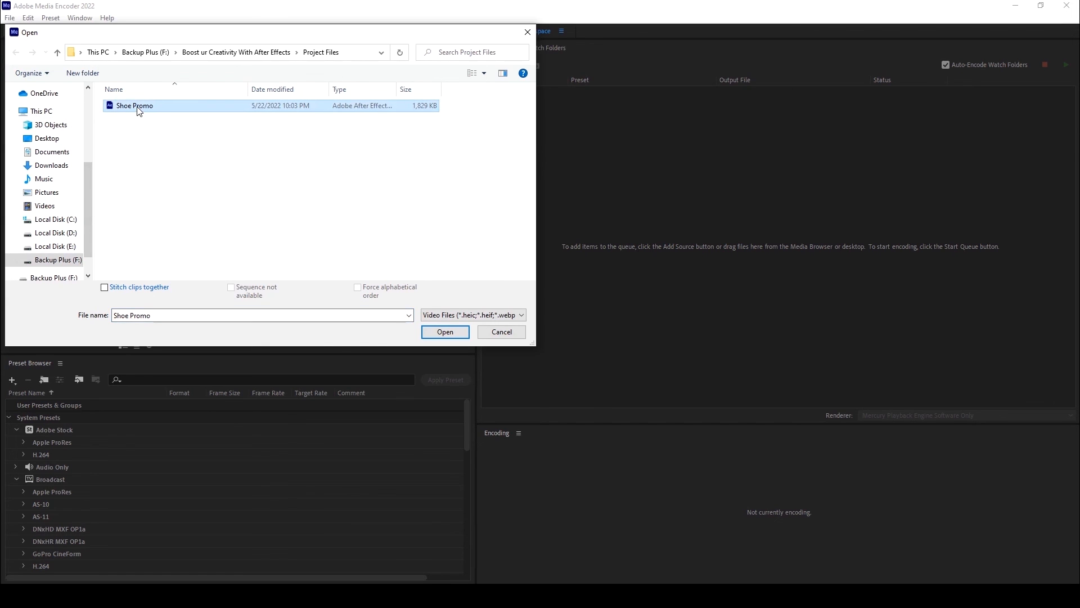
click(447, 333)
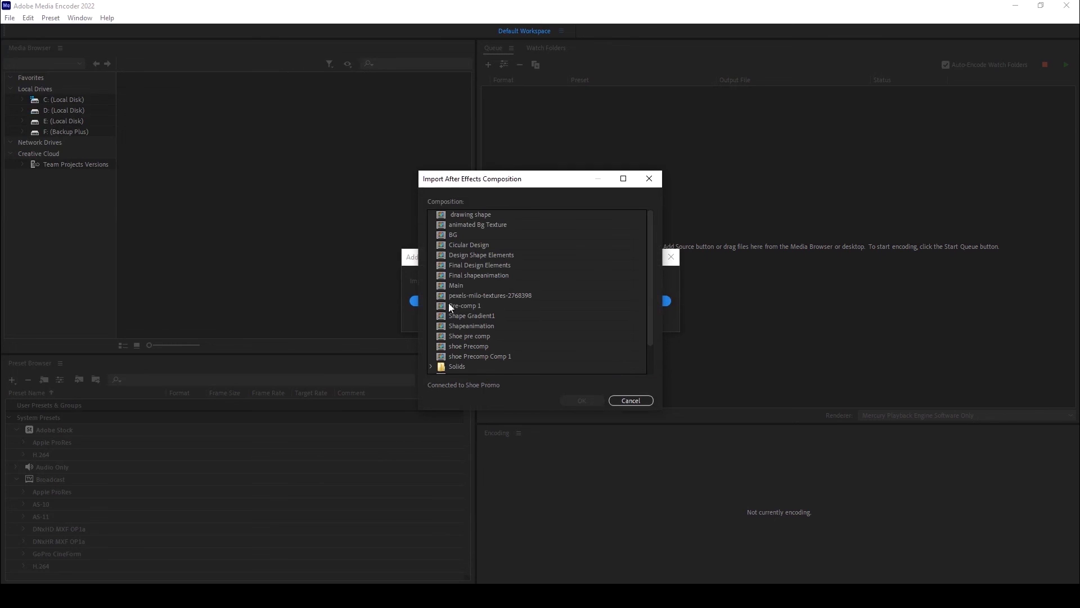
click(458, 286)
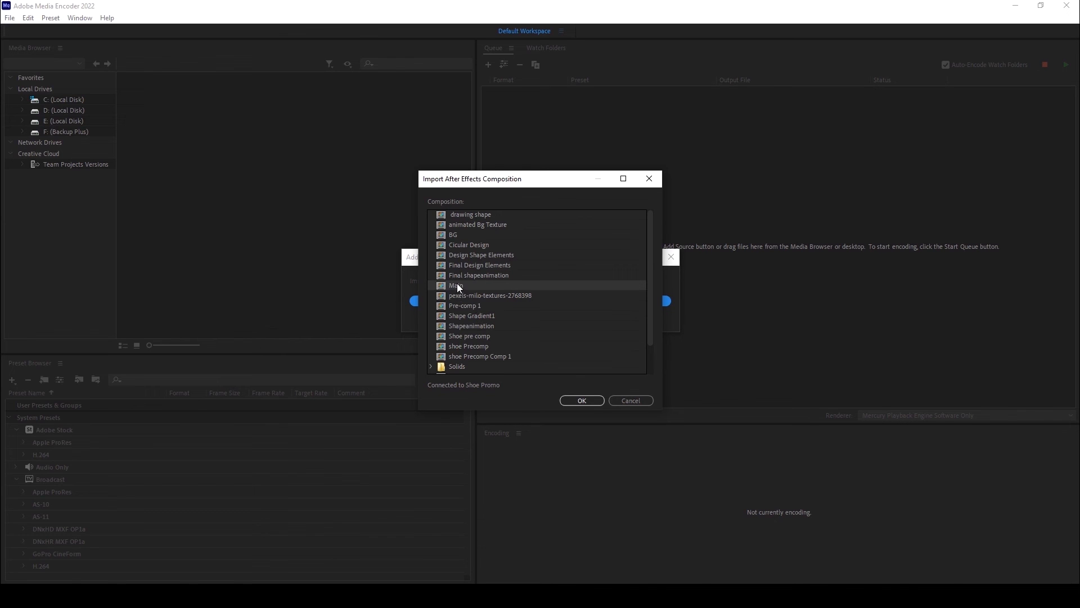
click(582, 400)
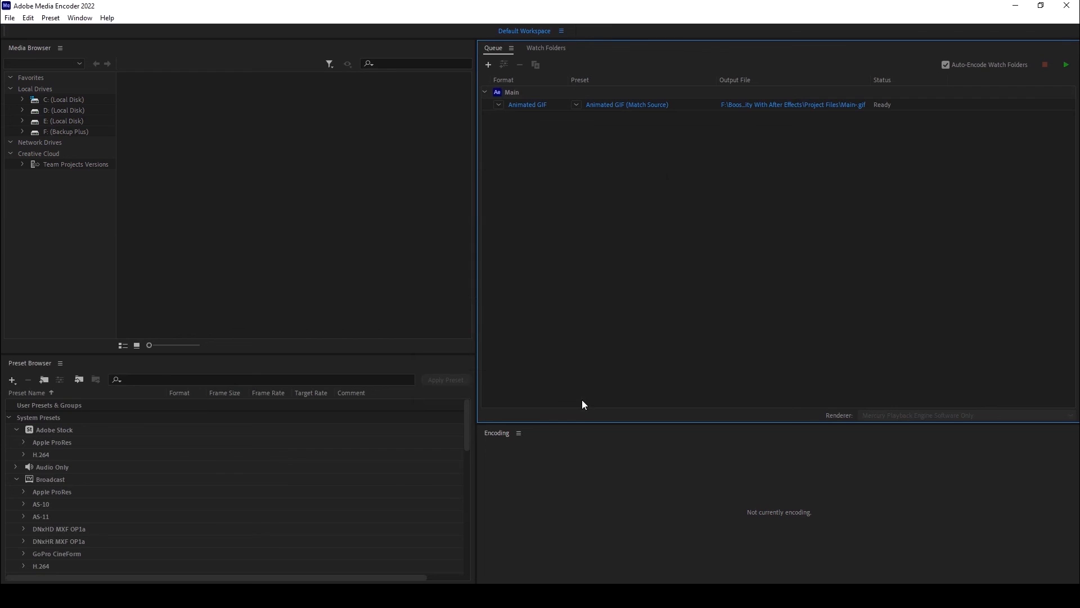
Step: Choose Animated GIF as the export format for the queued Main composition, and start encoding the queue
click(533, 107)
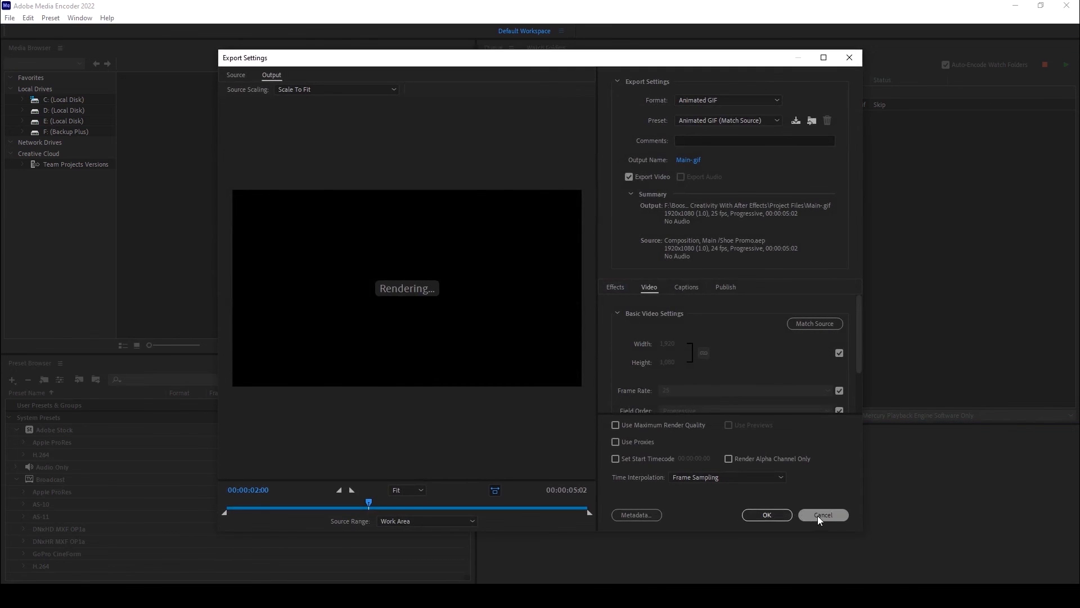
click(820, 514)
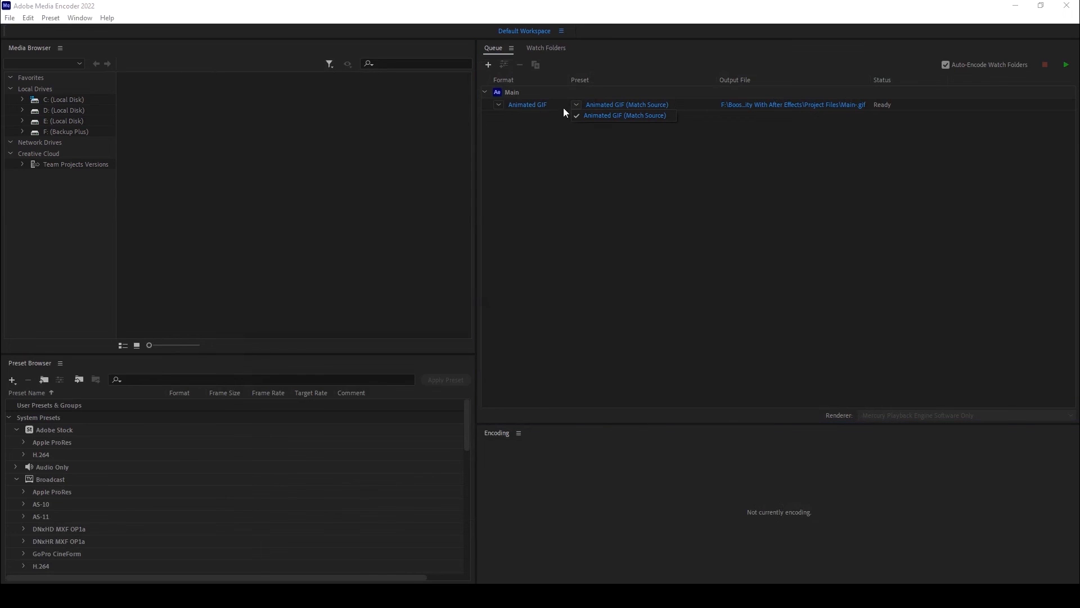
click(498, 106)
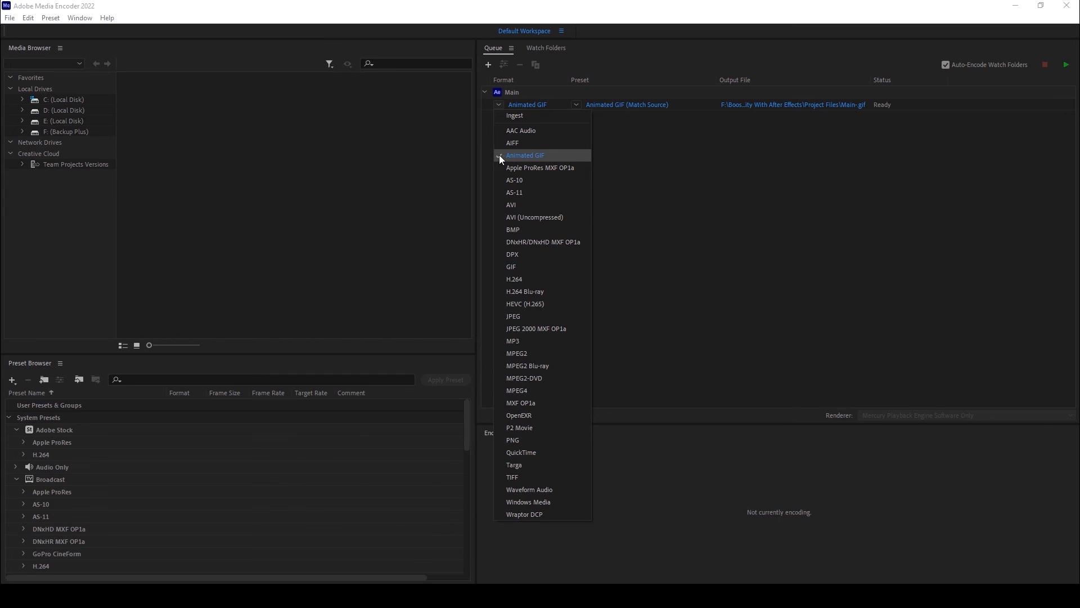
click(528, 155)
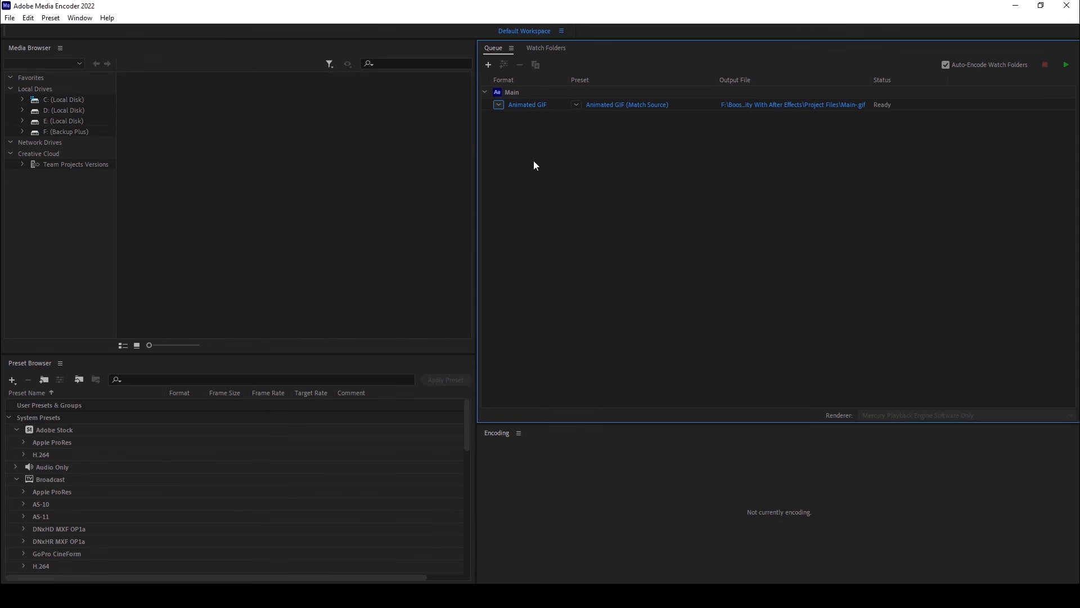
click(1067, 65)
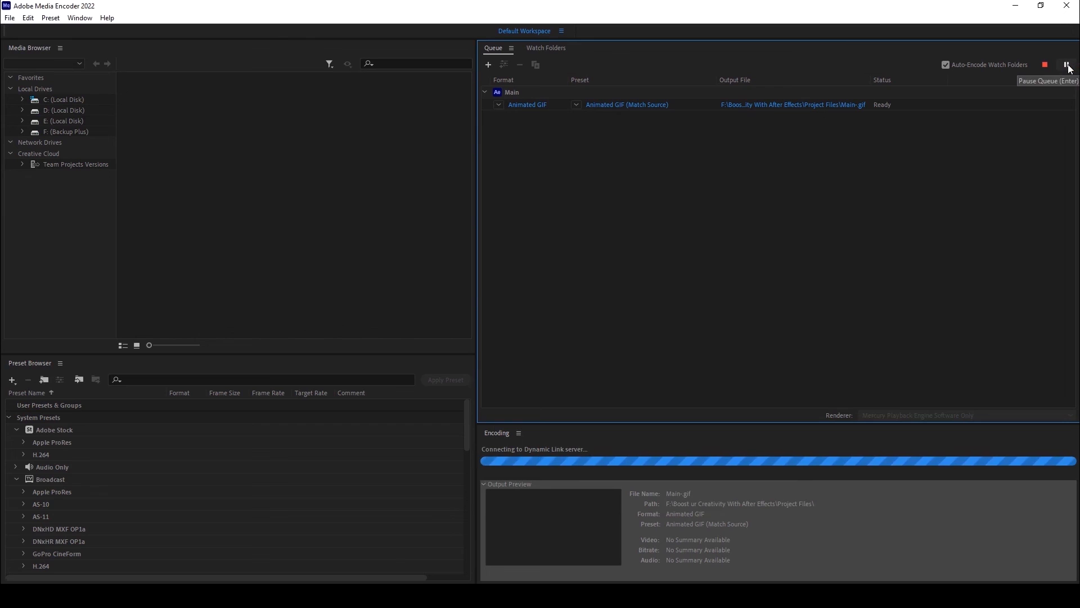